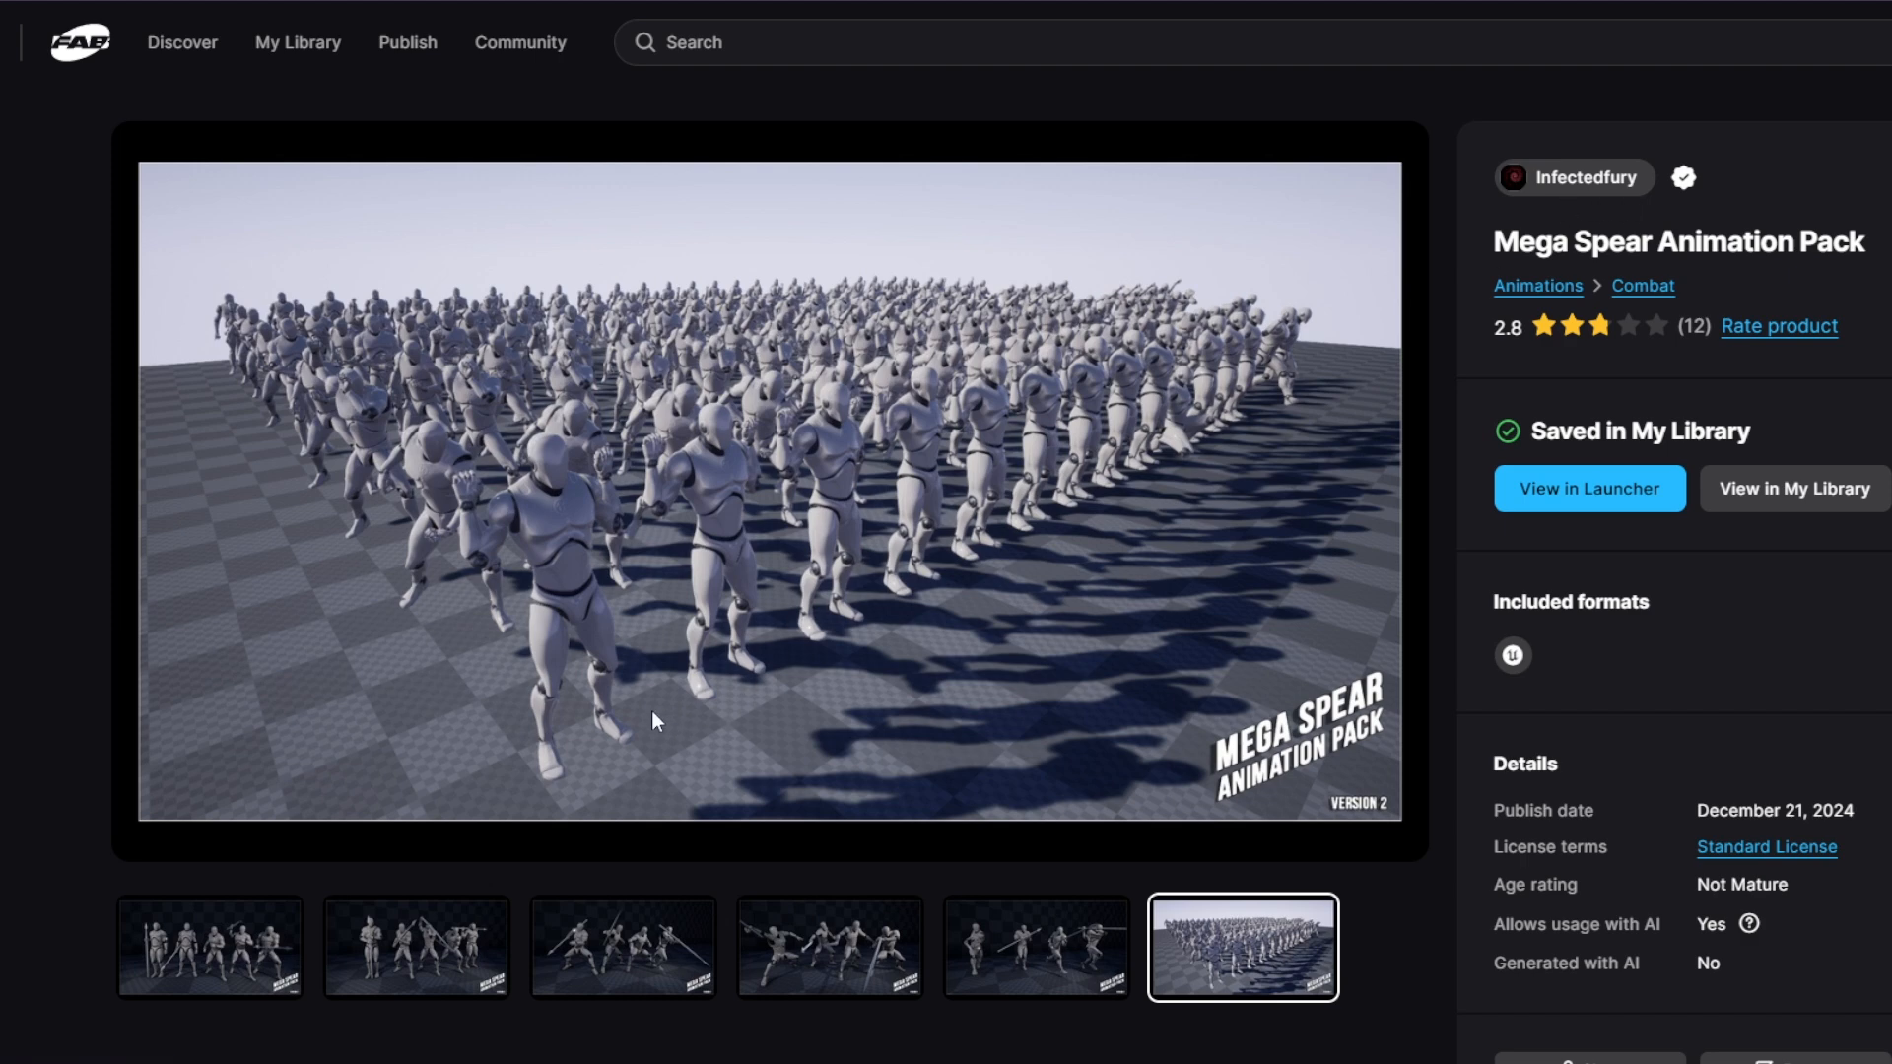
Step: Look through the preview images of the Mega Spear Animation Pack on its Fab product page
click(649, 941)
click(440, 952)
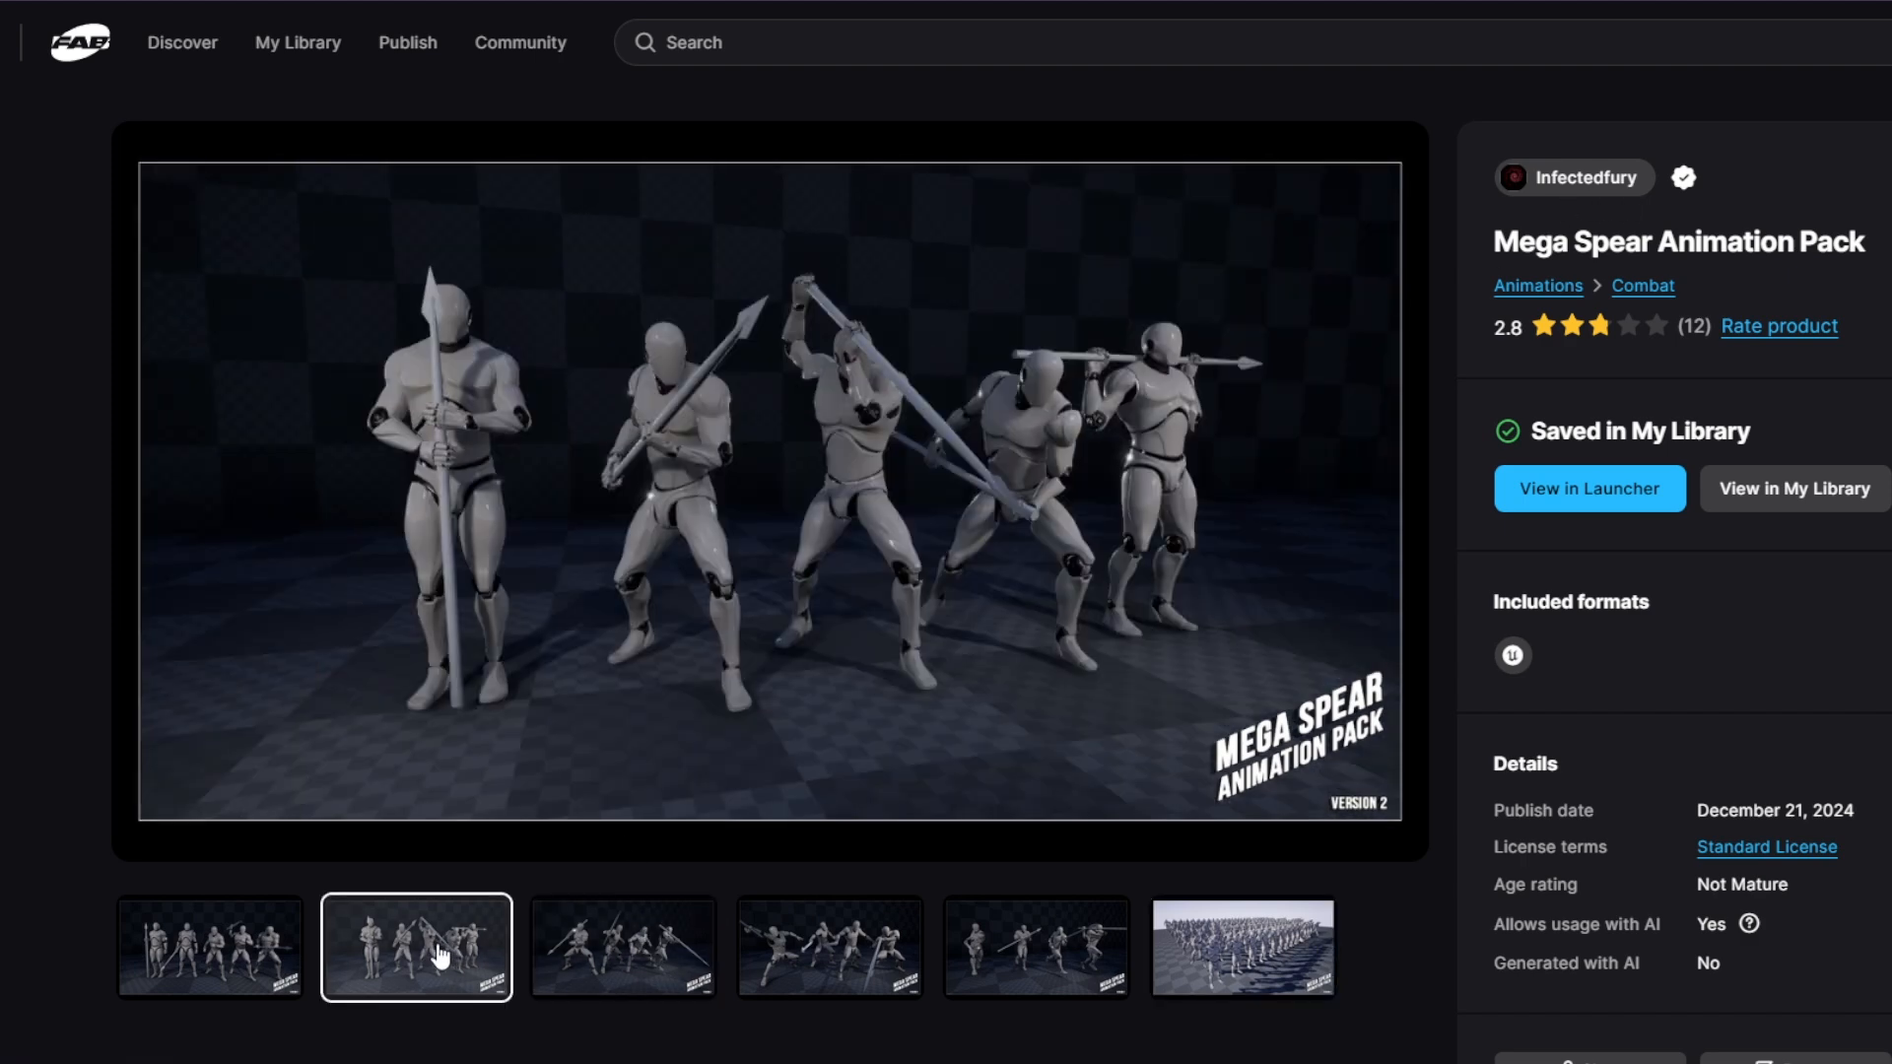
click(213, 954)
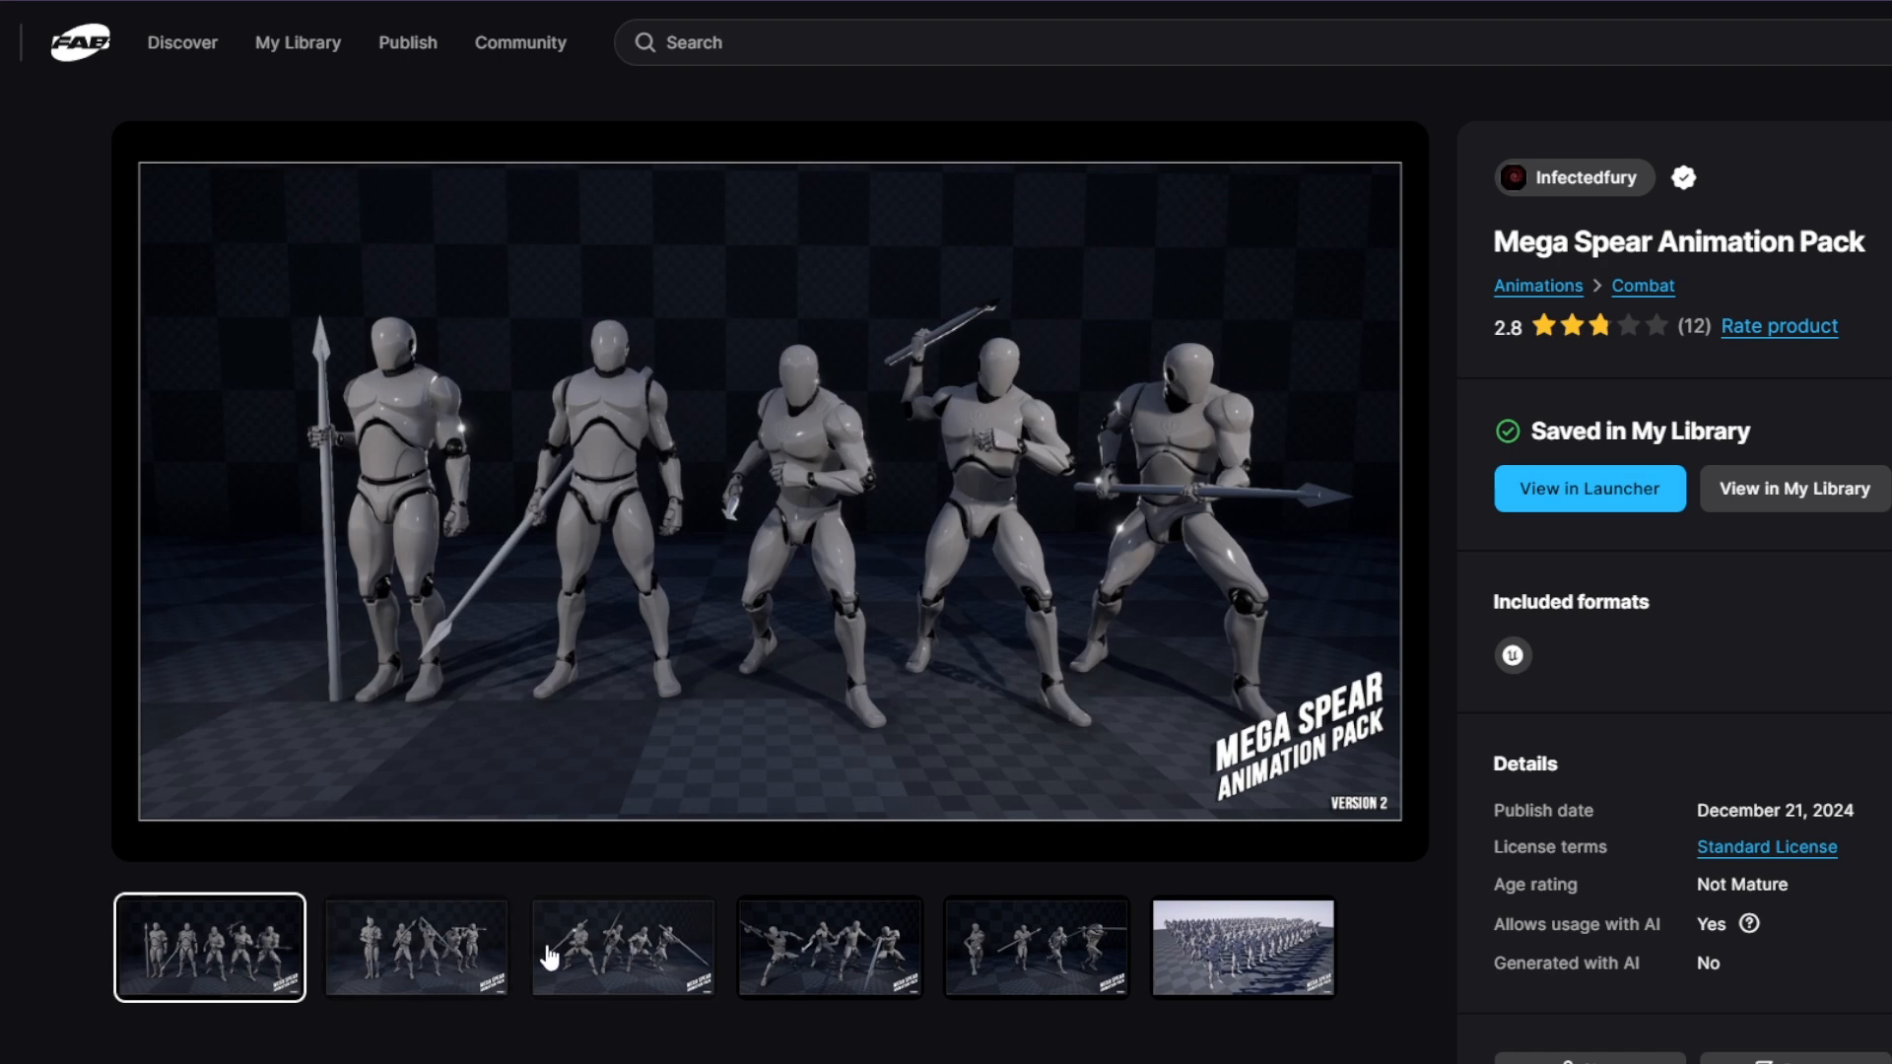
click(601, 958)
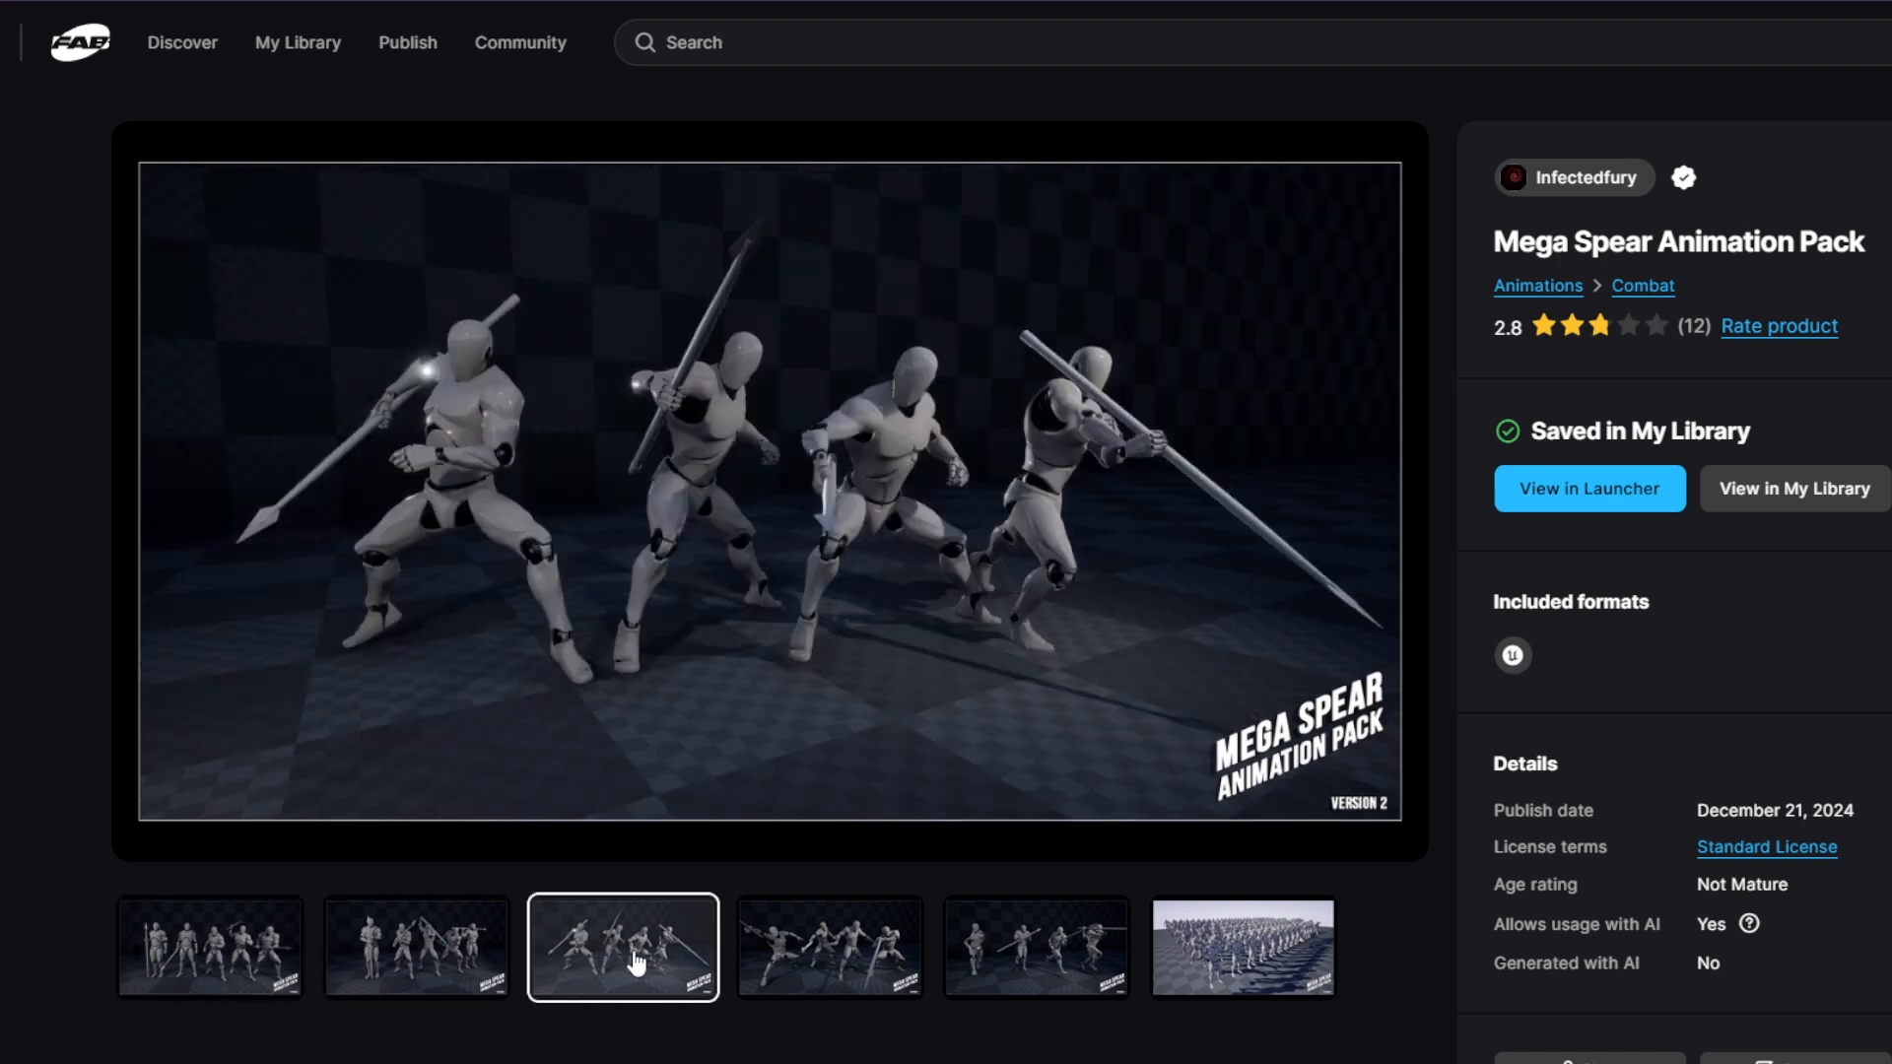
click(872, 958)
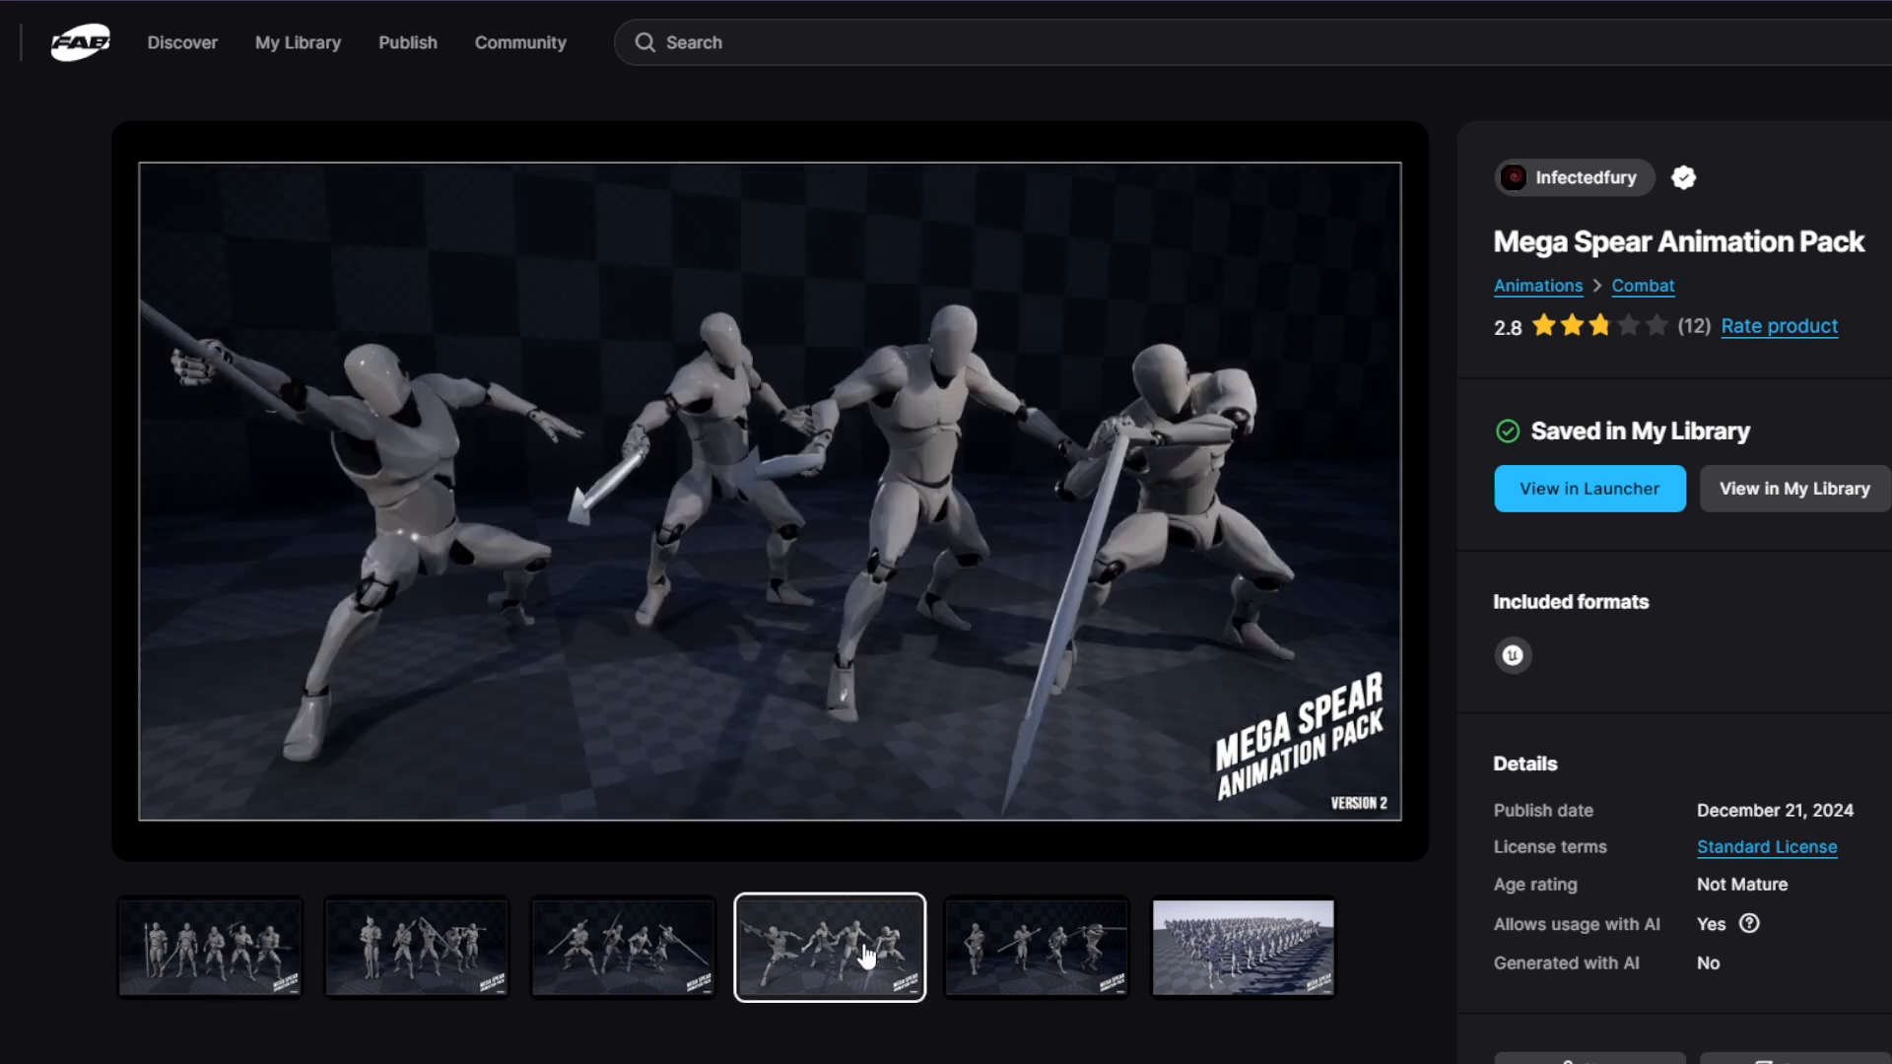
click(1014, 957)
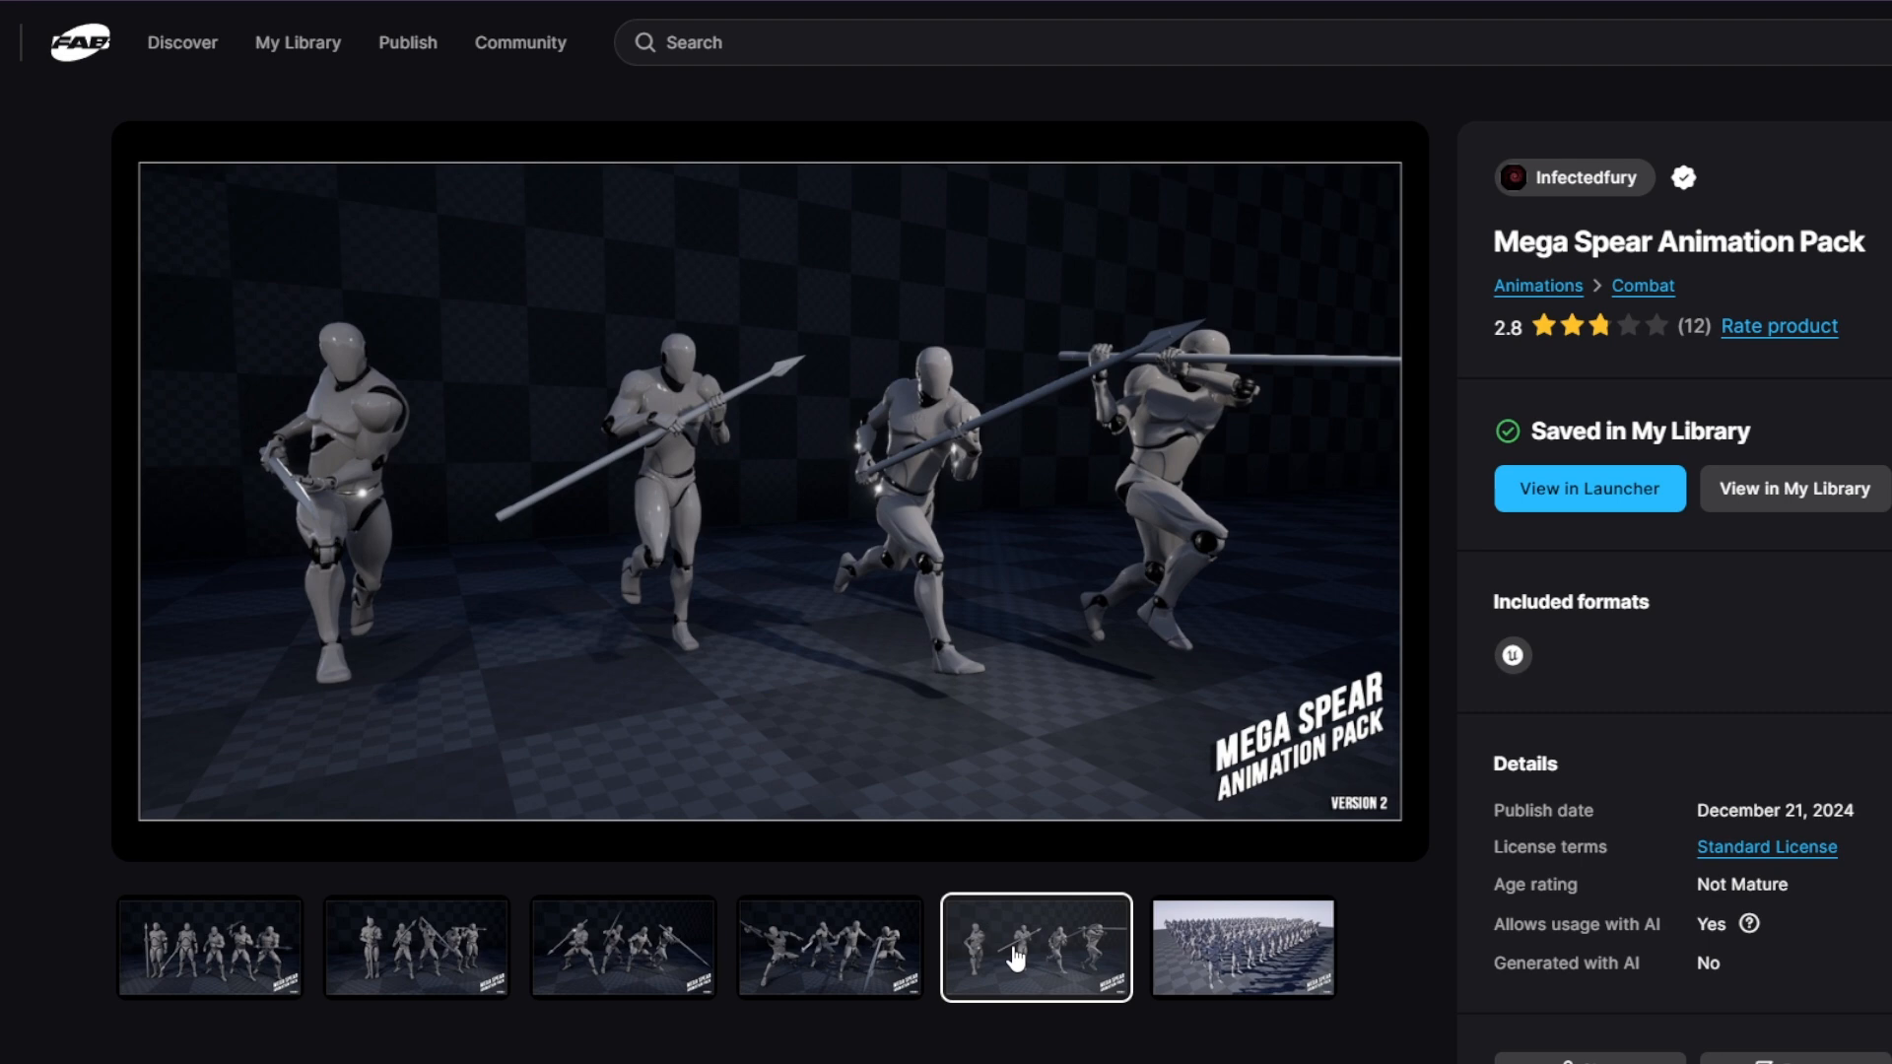
click(1212, 971)
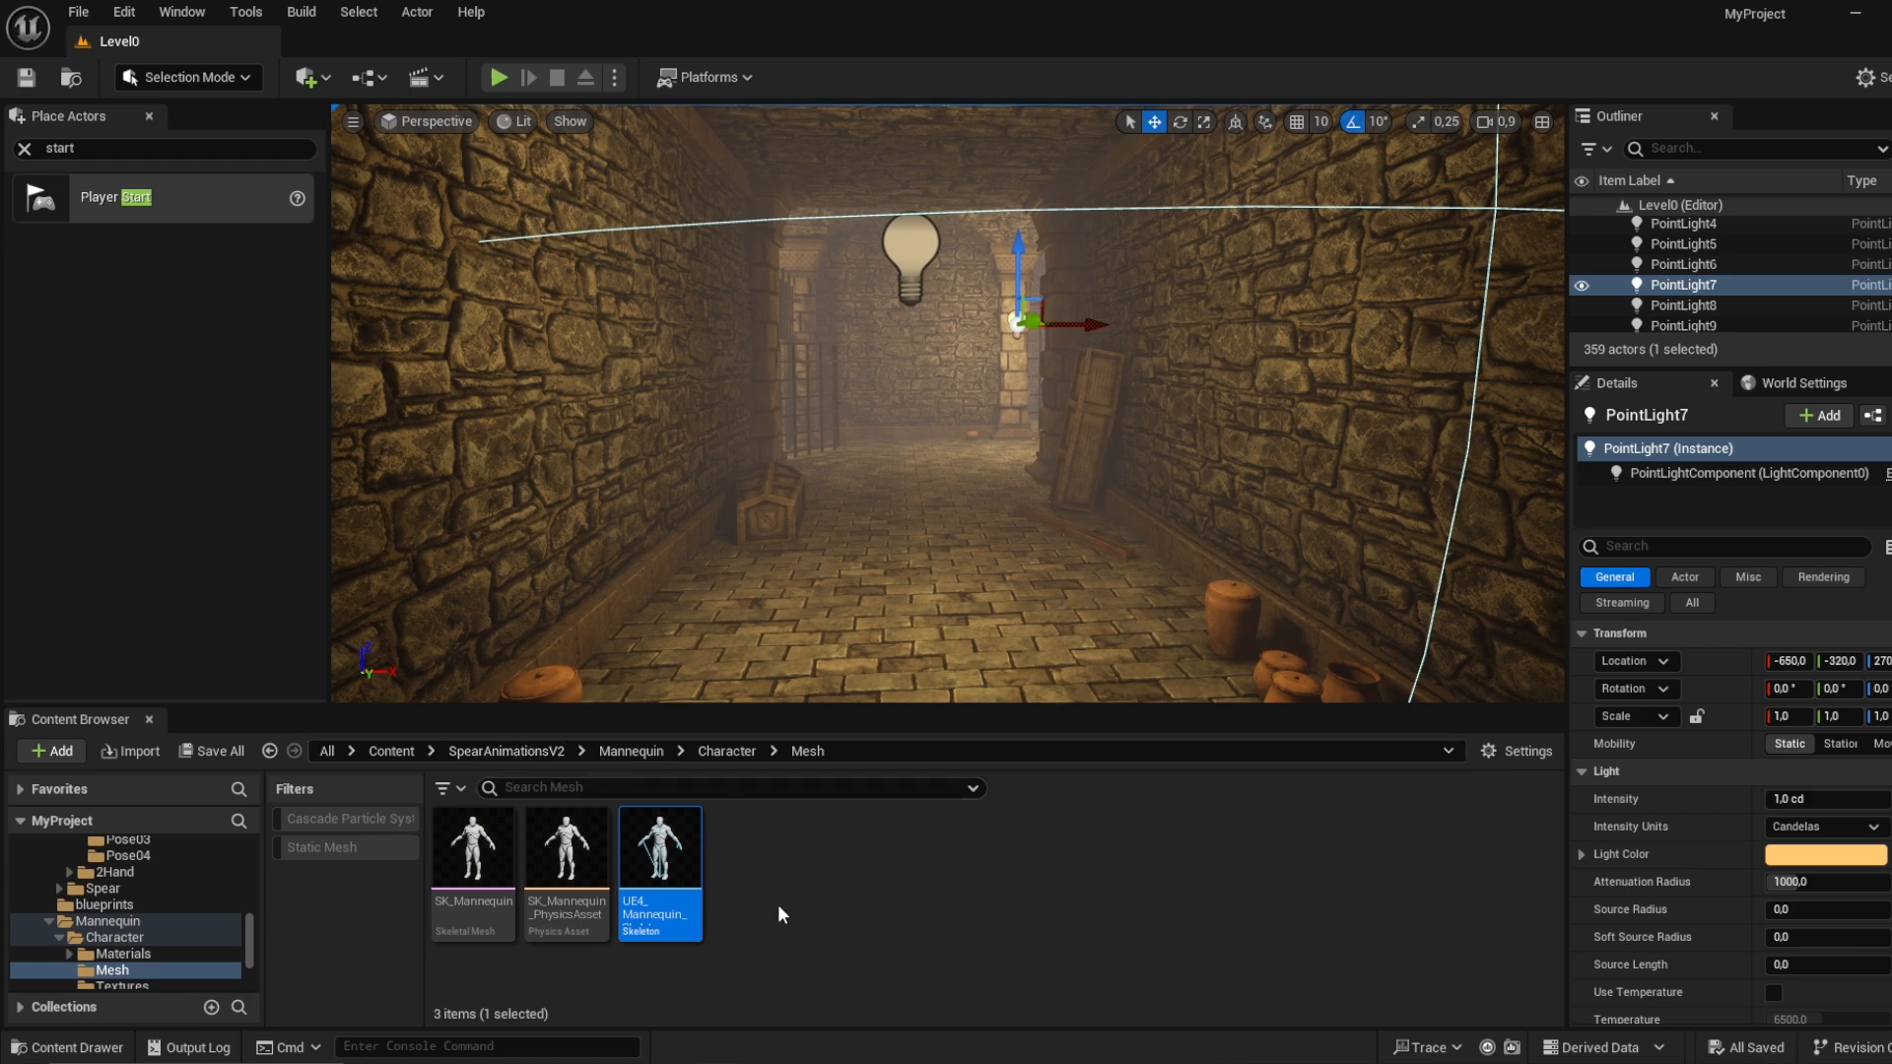
Step: Open the UE4_Mannequin_Skeleton asset from the SpearAnimationsV2 mannequin's Mesh folder in Unreal Editor
scroll(118, 905, down, 8)
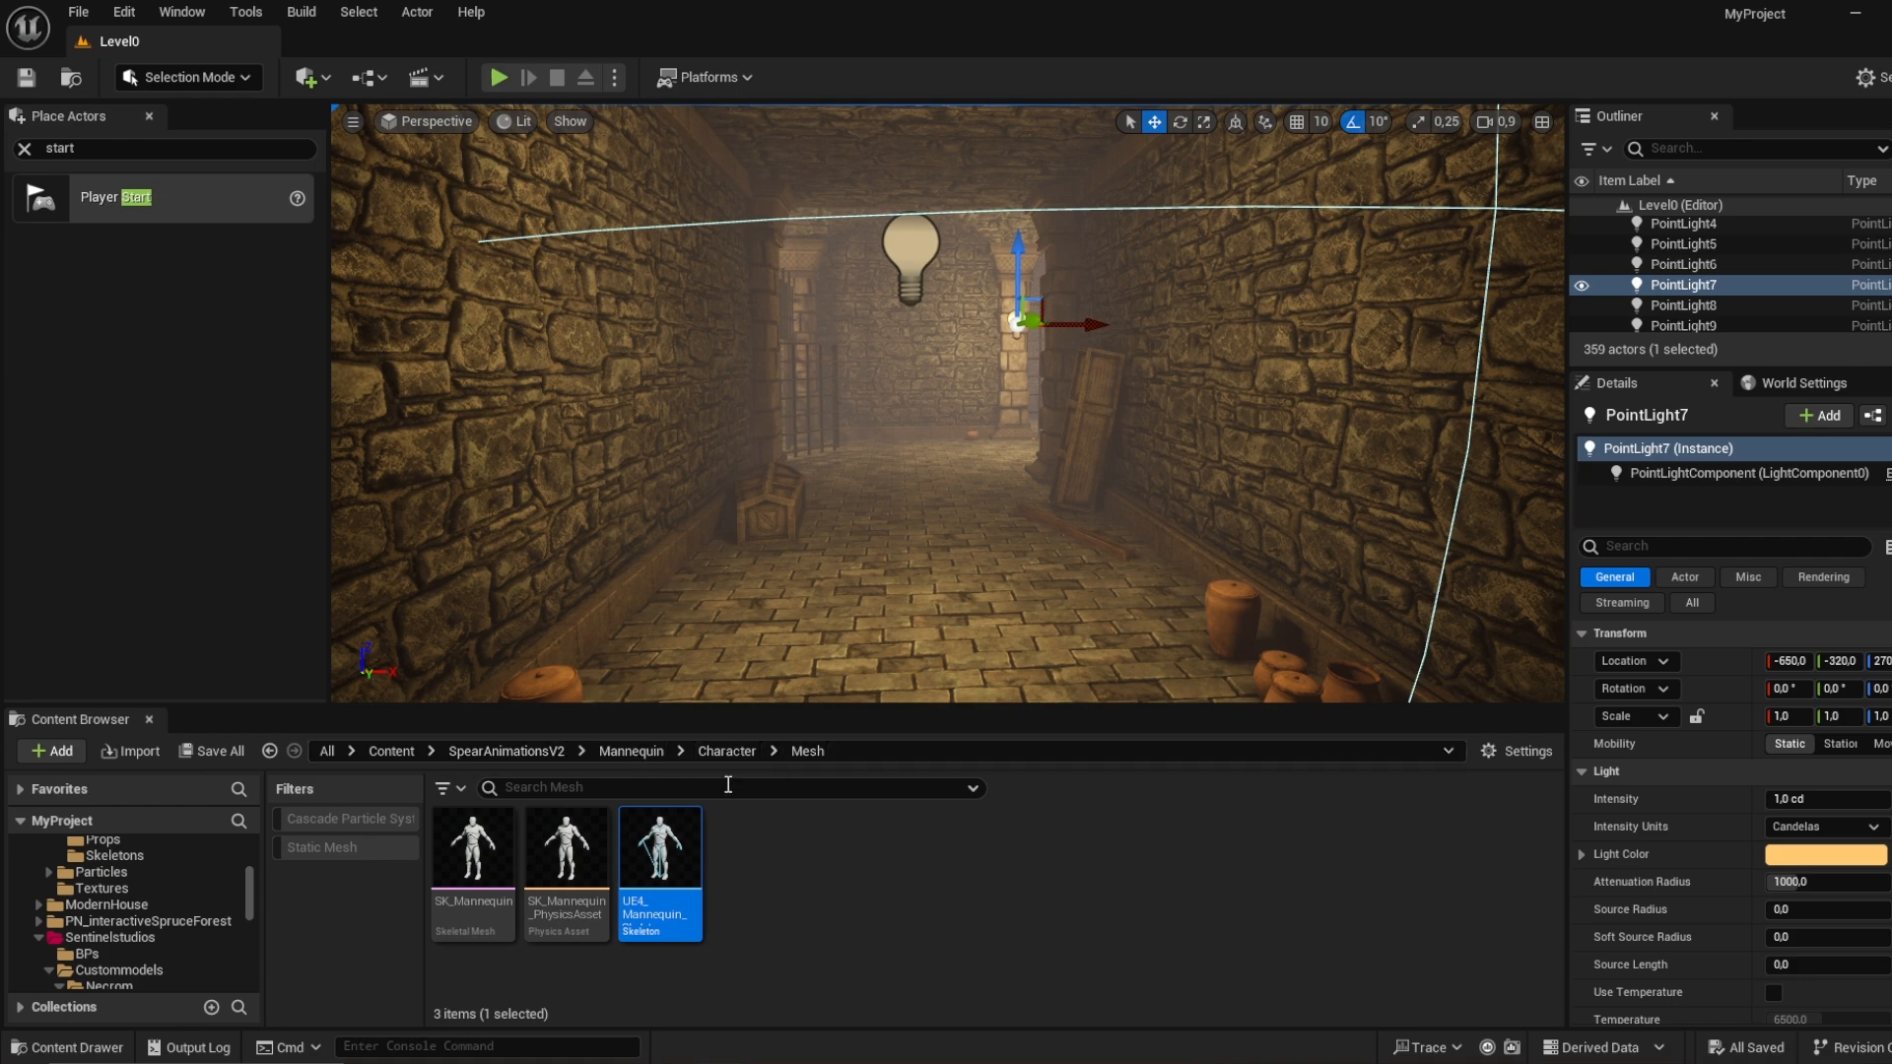
double_click(660, 858)
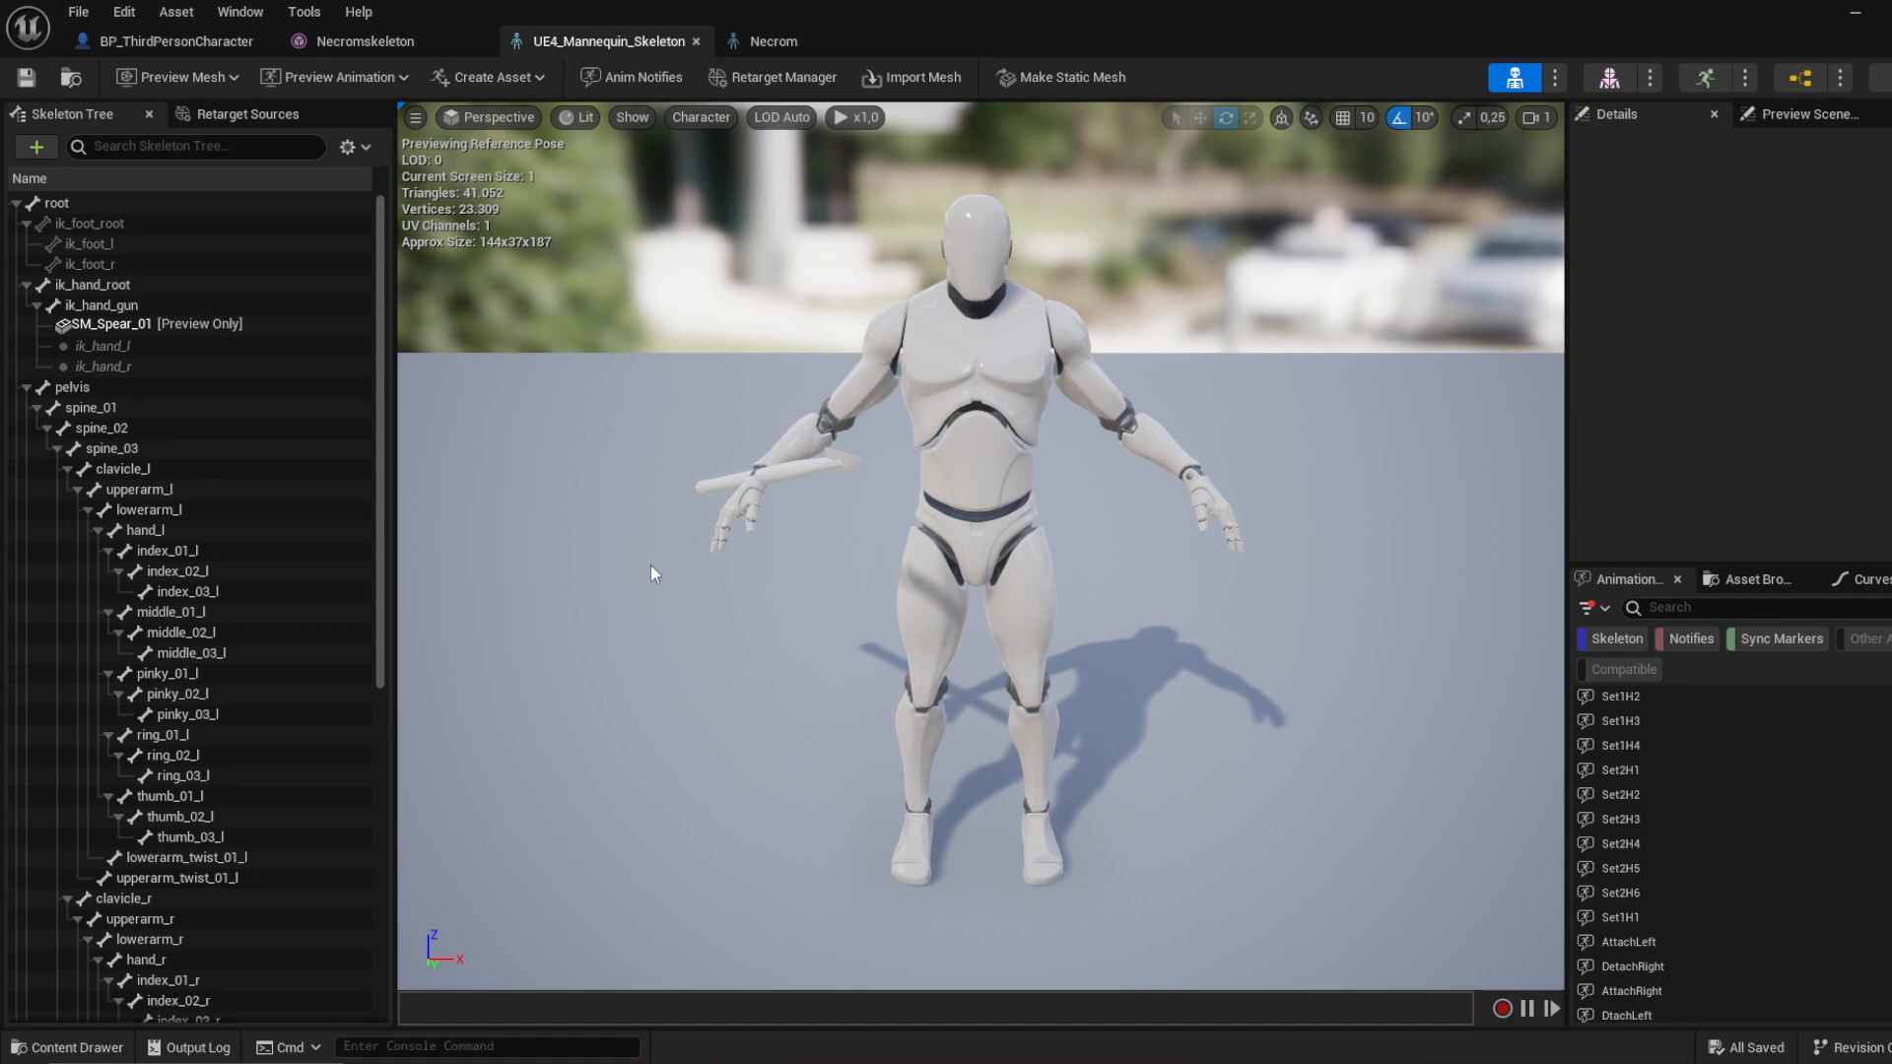
Step: Switch to the Necromskeleton mesh and examine the character in the preview viewport
click(367, 41)
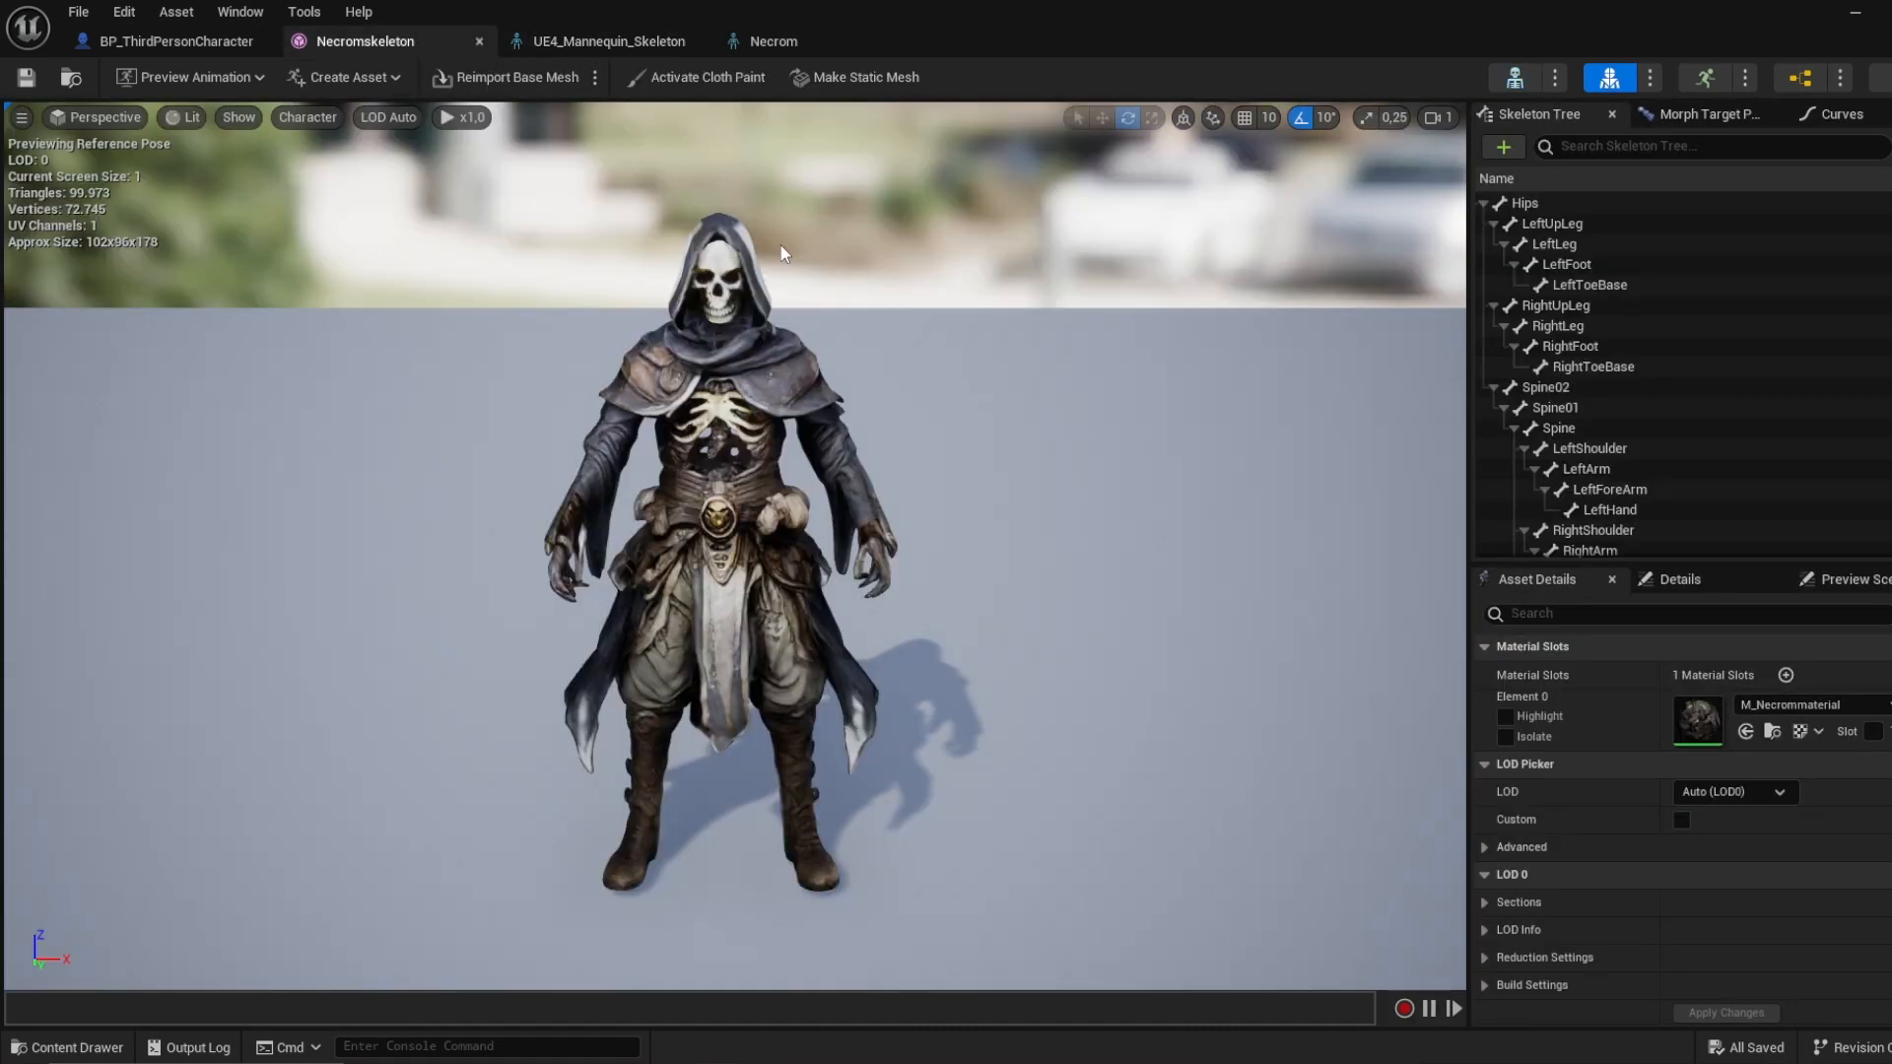
mouse_move(649, 542)
right_down()
mouse_move(613, 527)
mouse_move(680, 532)
mouse_move(658, 538)
right_up()
key(d)
right_drag(709, 399, 647, 400)
key(d)
key(w)
key(a)
key(d)
key(s)
key(w)
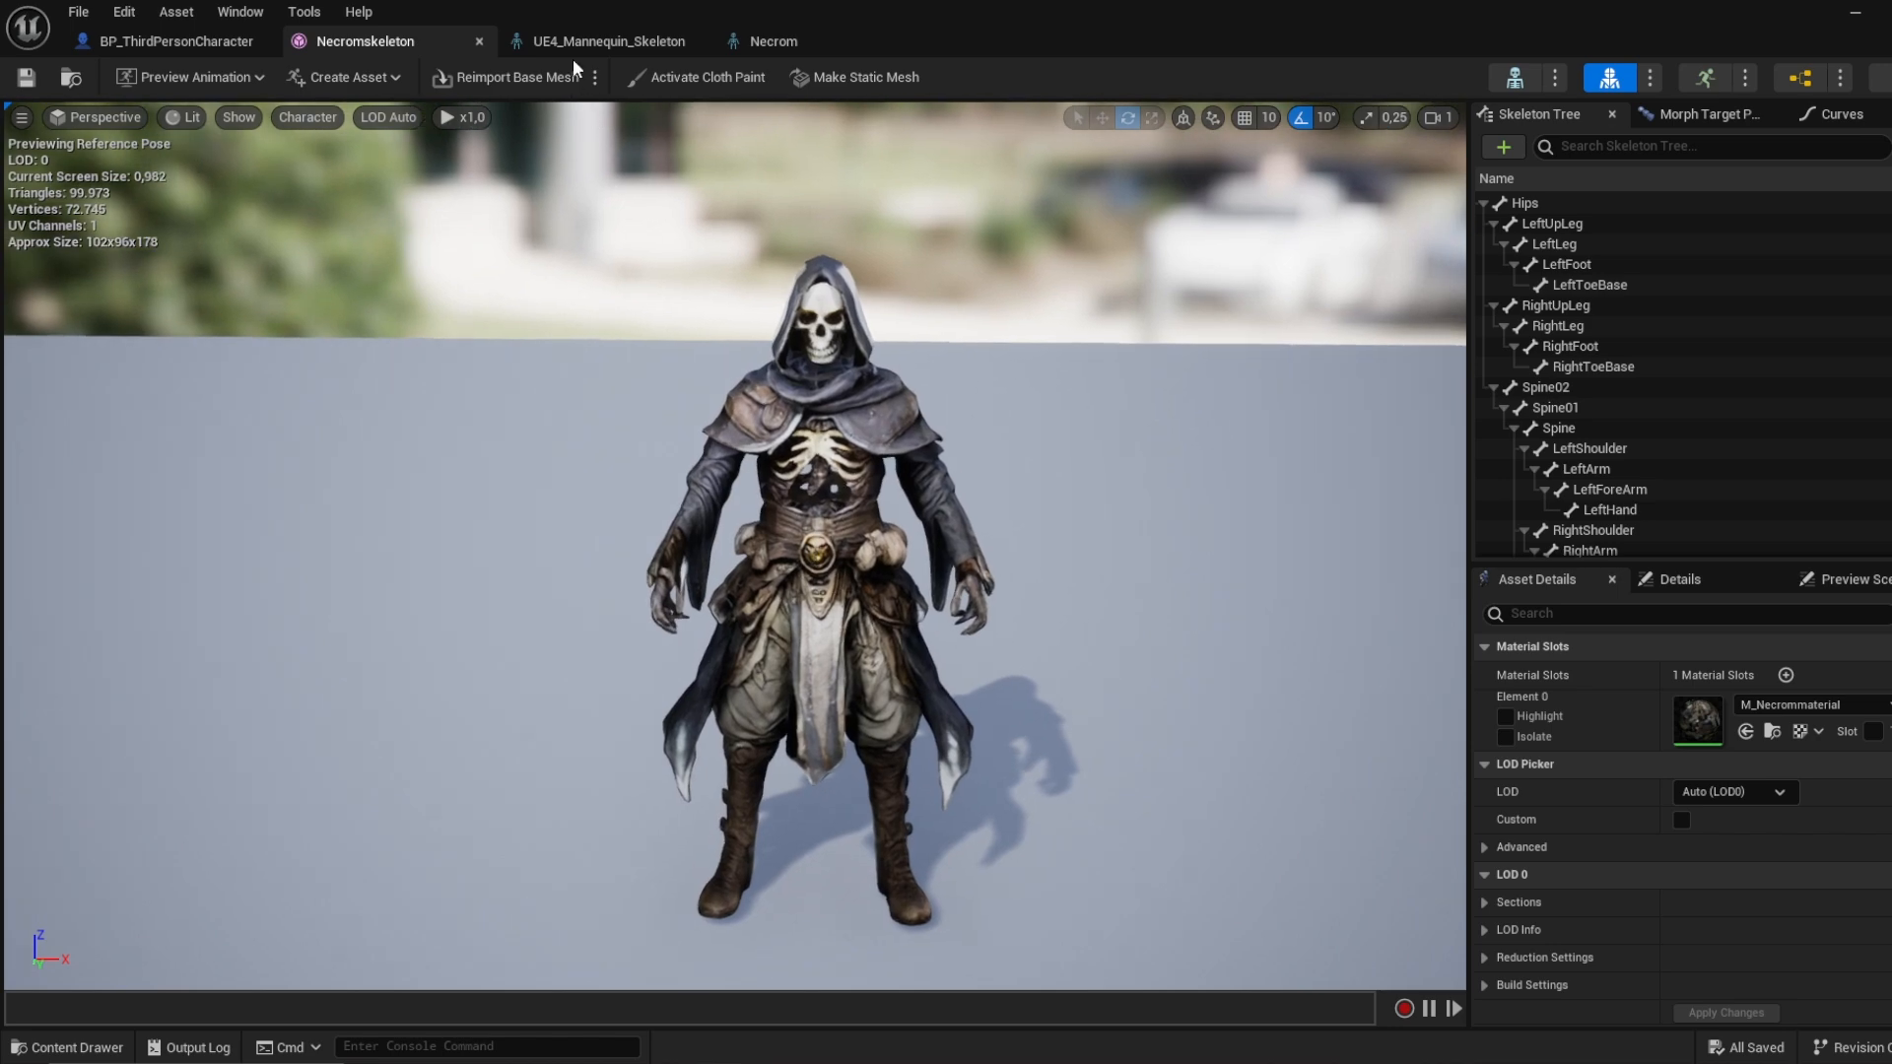
Step: Return to UE4_Mannequin_Skeleton and examine the mannequin in the preview viewport for comparison
click(567, 49)
right_drag(738, 197, 755, 163)
key(s)
key(w)
key(w)
key(s)
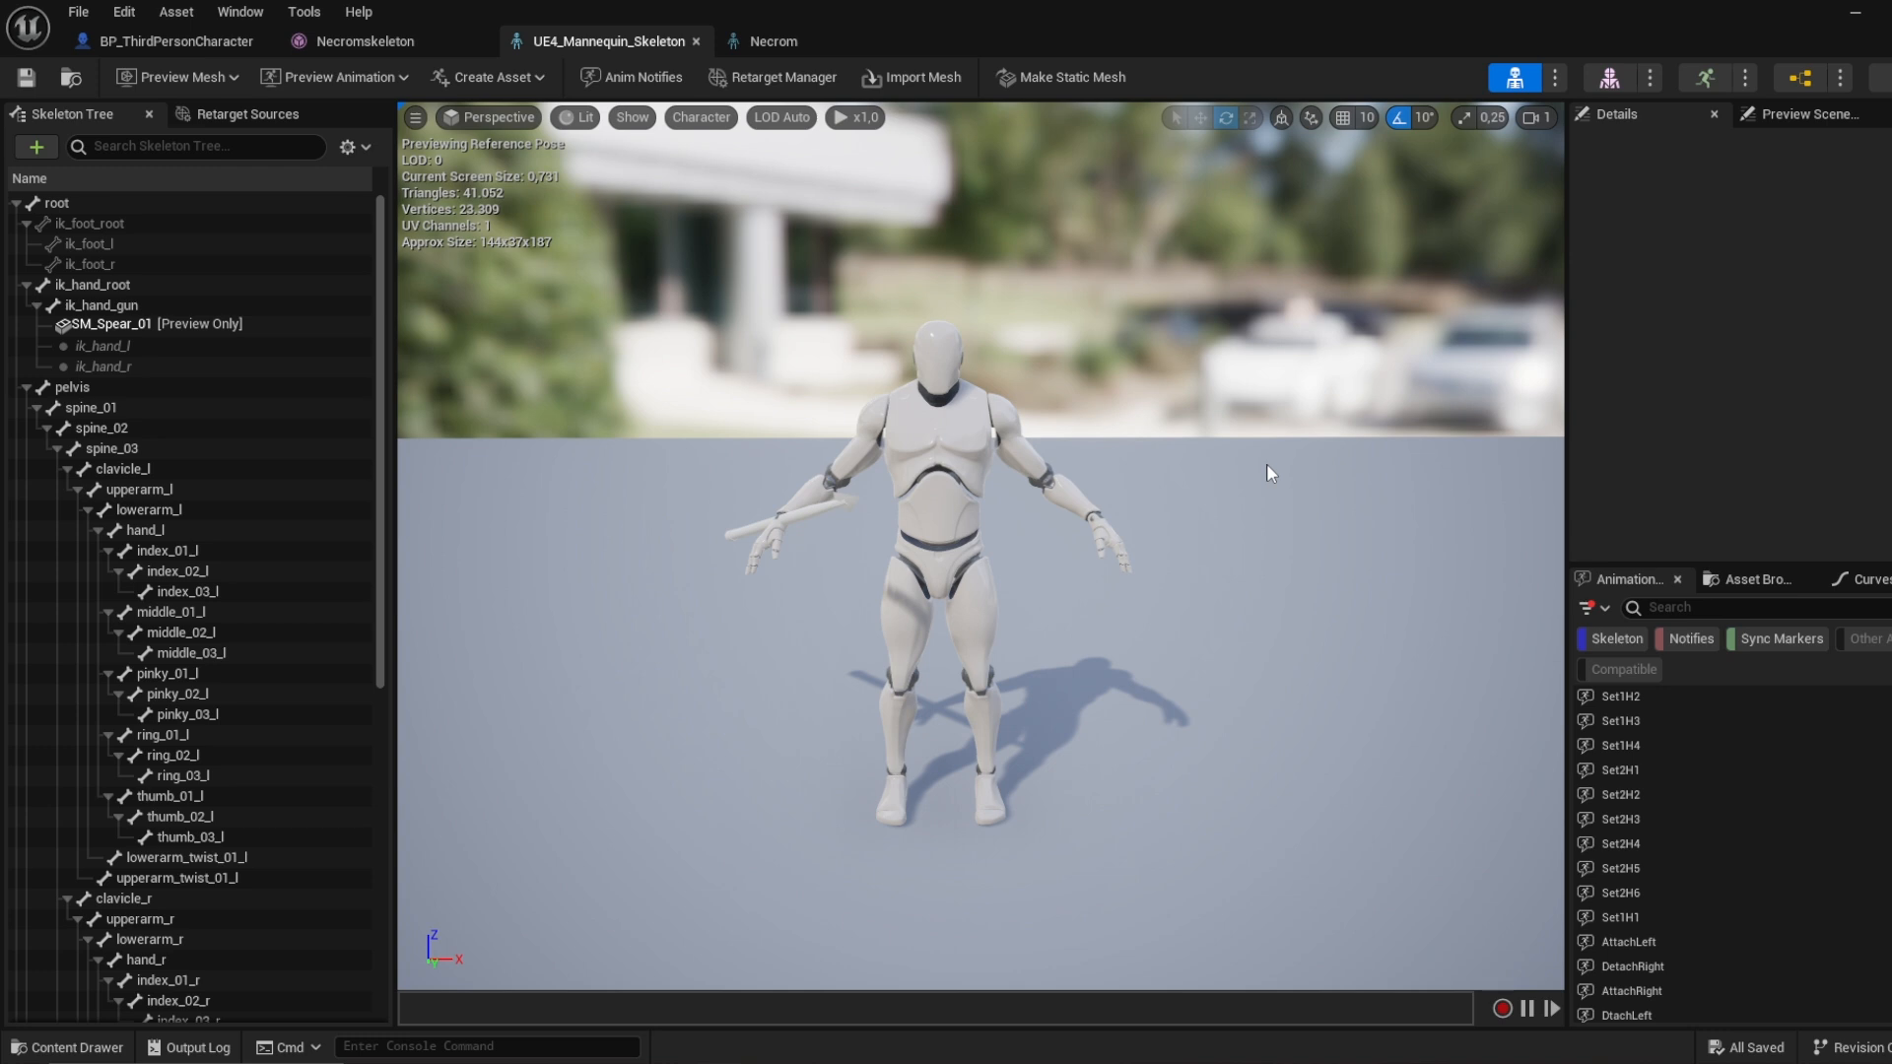
mouse_move(746, 292)
right_down()
mouse_move(754, 237)
mouse_move(746, 291)
mouse_move(724, 264)
right_up()
key(w)
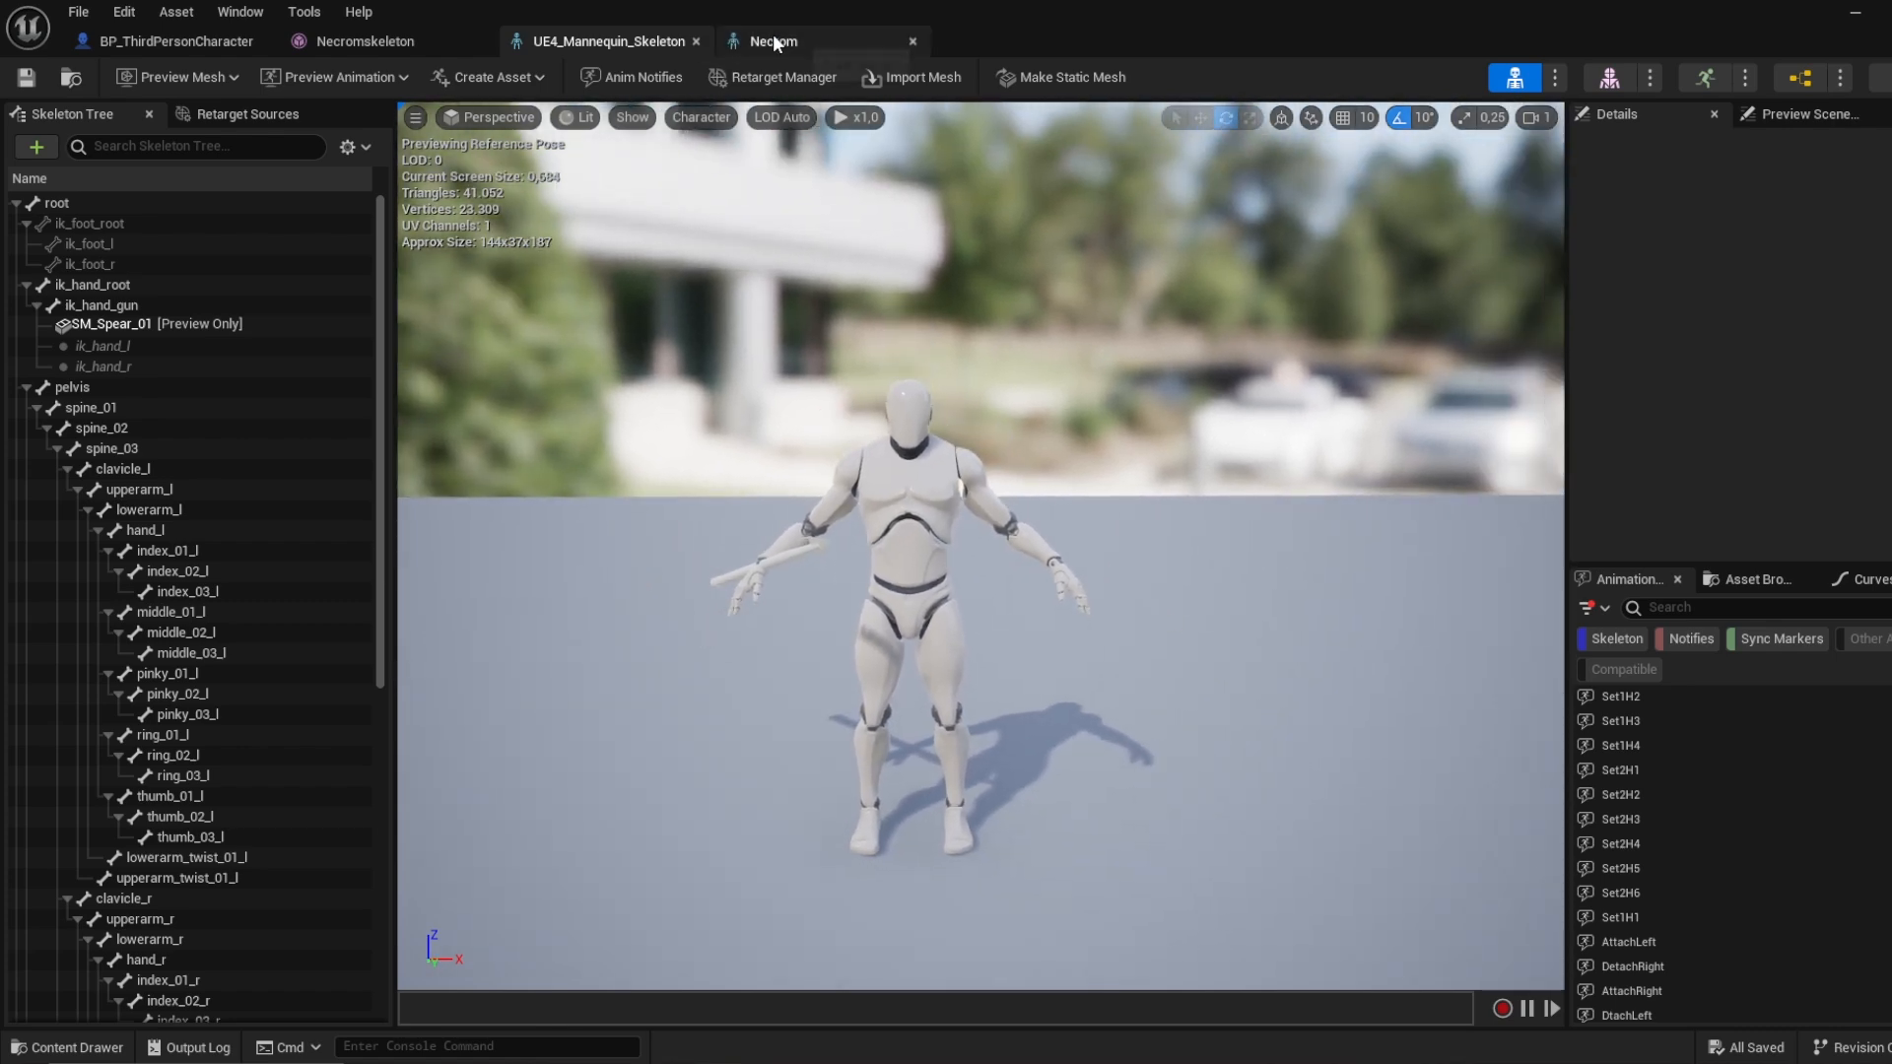
Step: Switch to the Necrom skeleton and examine its bone hierarchy and preview character
click(773, 41)
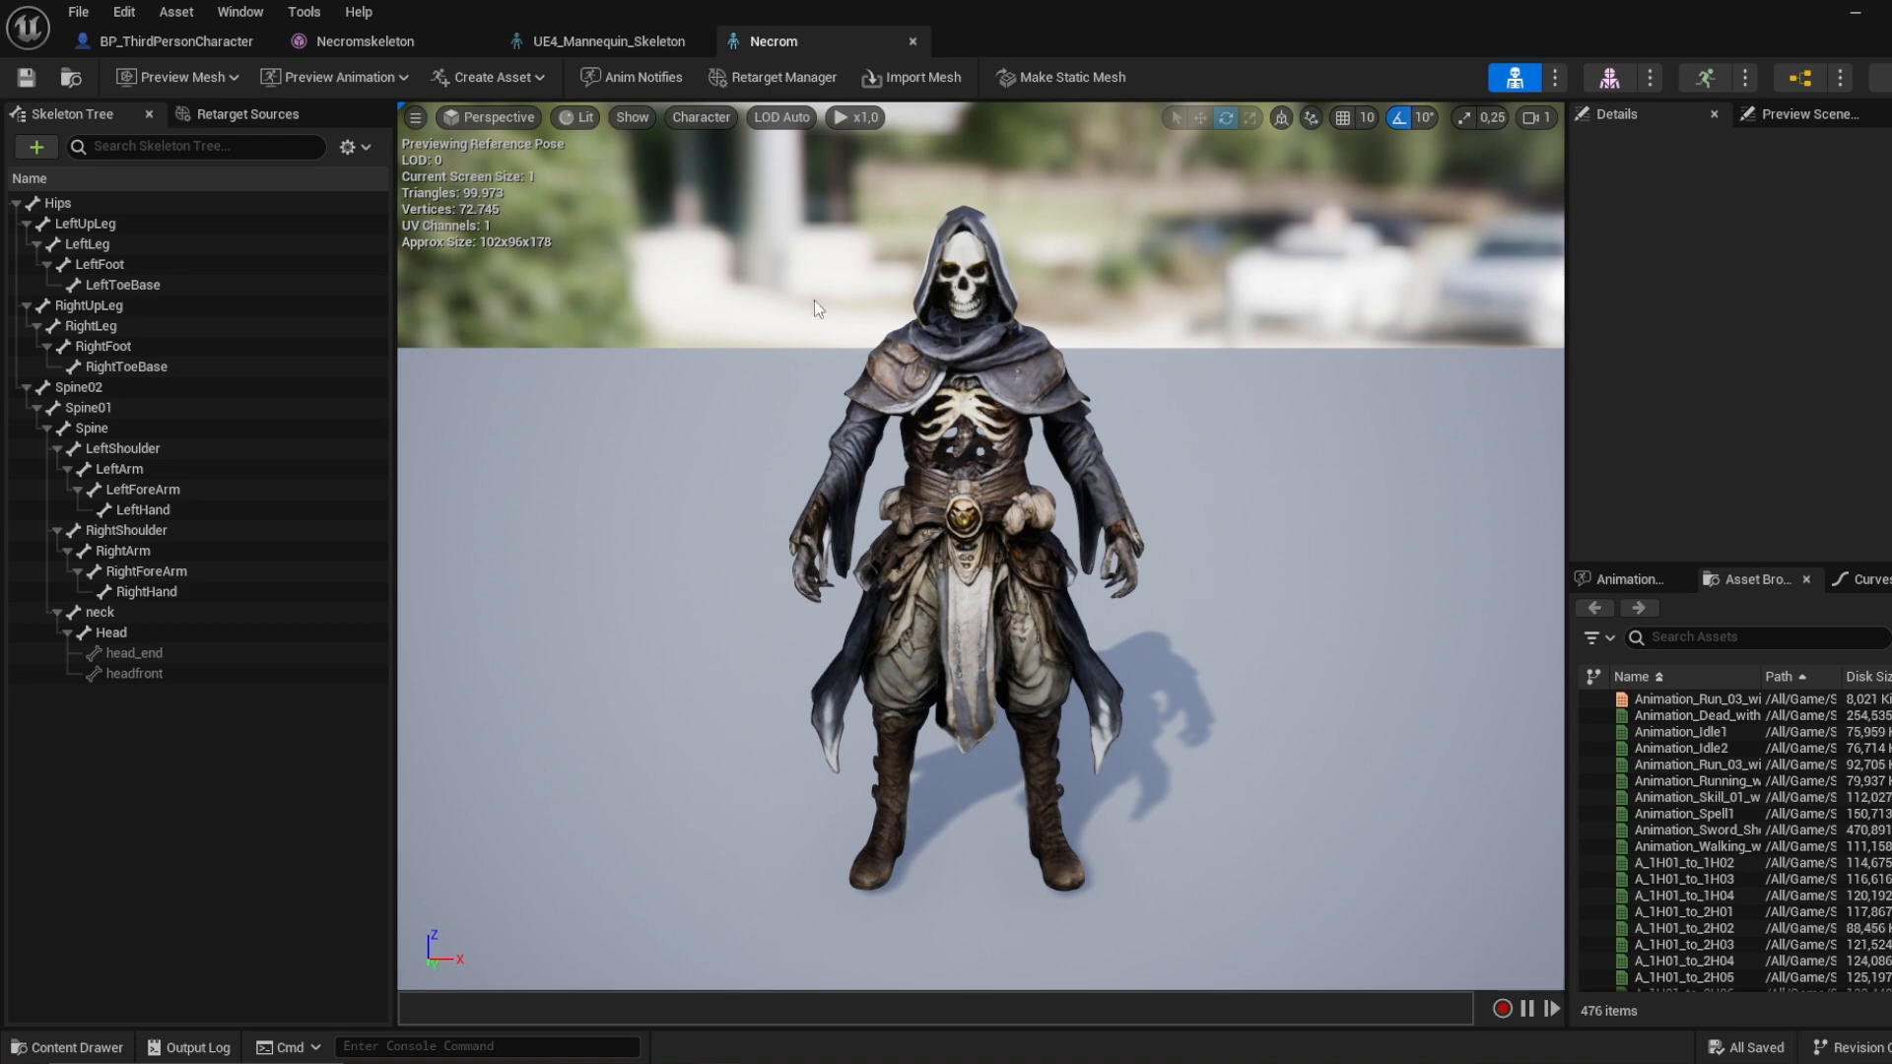
right_drag(808, 368, 819, 345)
key(s)
key(w)
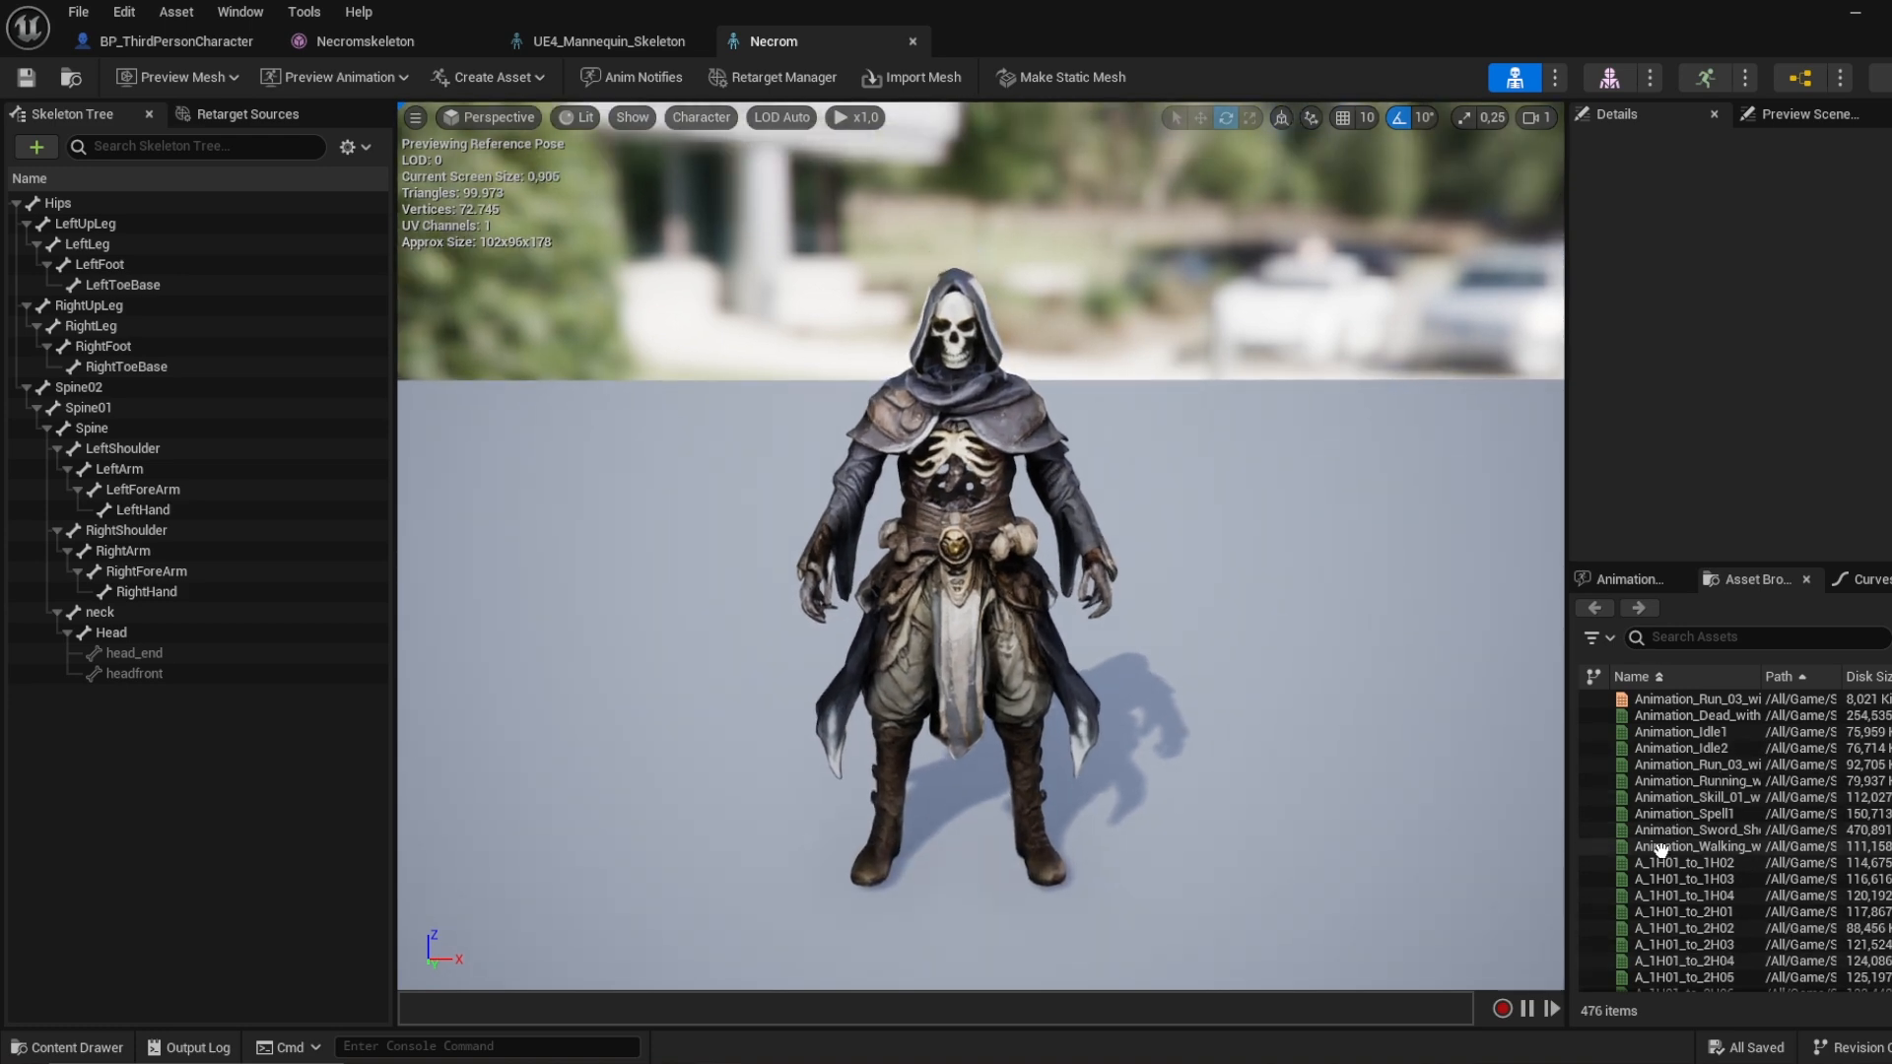
Step: Review the animations listed for Necrom, comparing the character's own Animation_ sequences with the A_1H01 spear sequences
click(1694, 719)
shift+click(1715, 847)
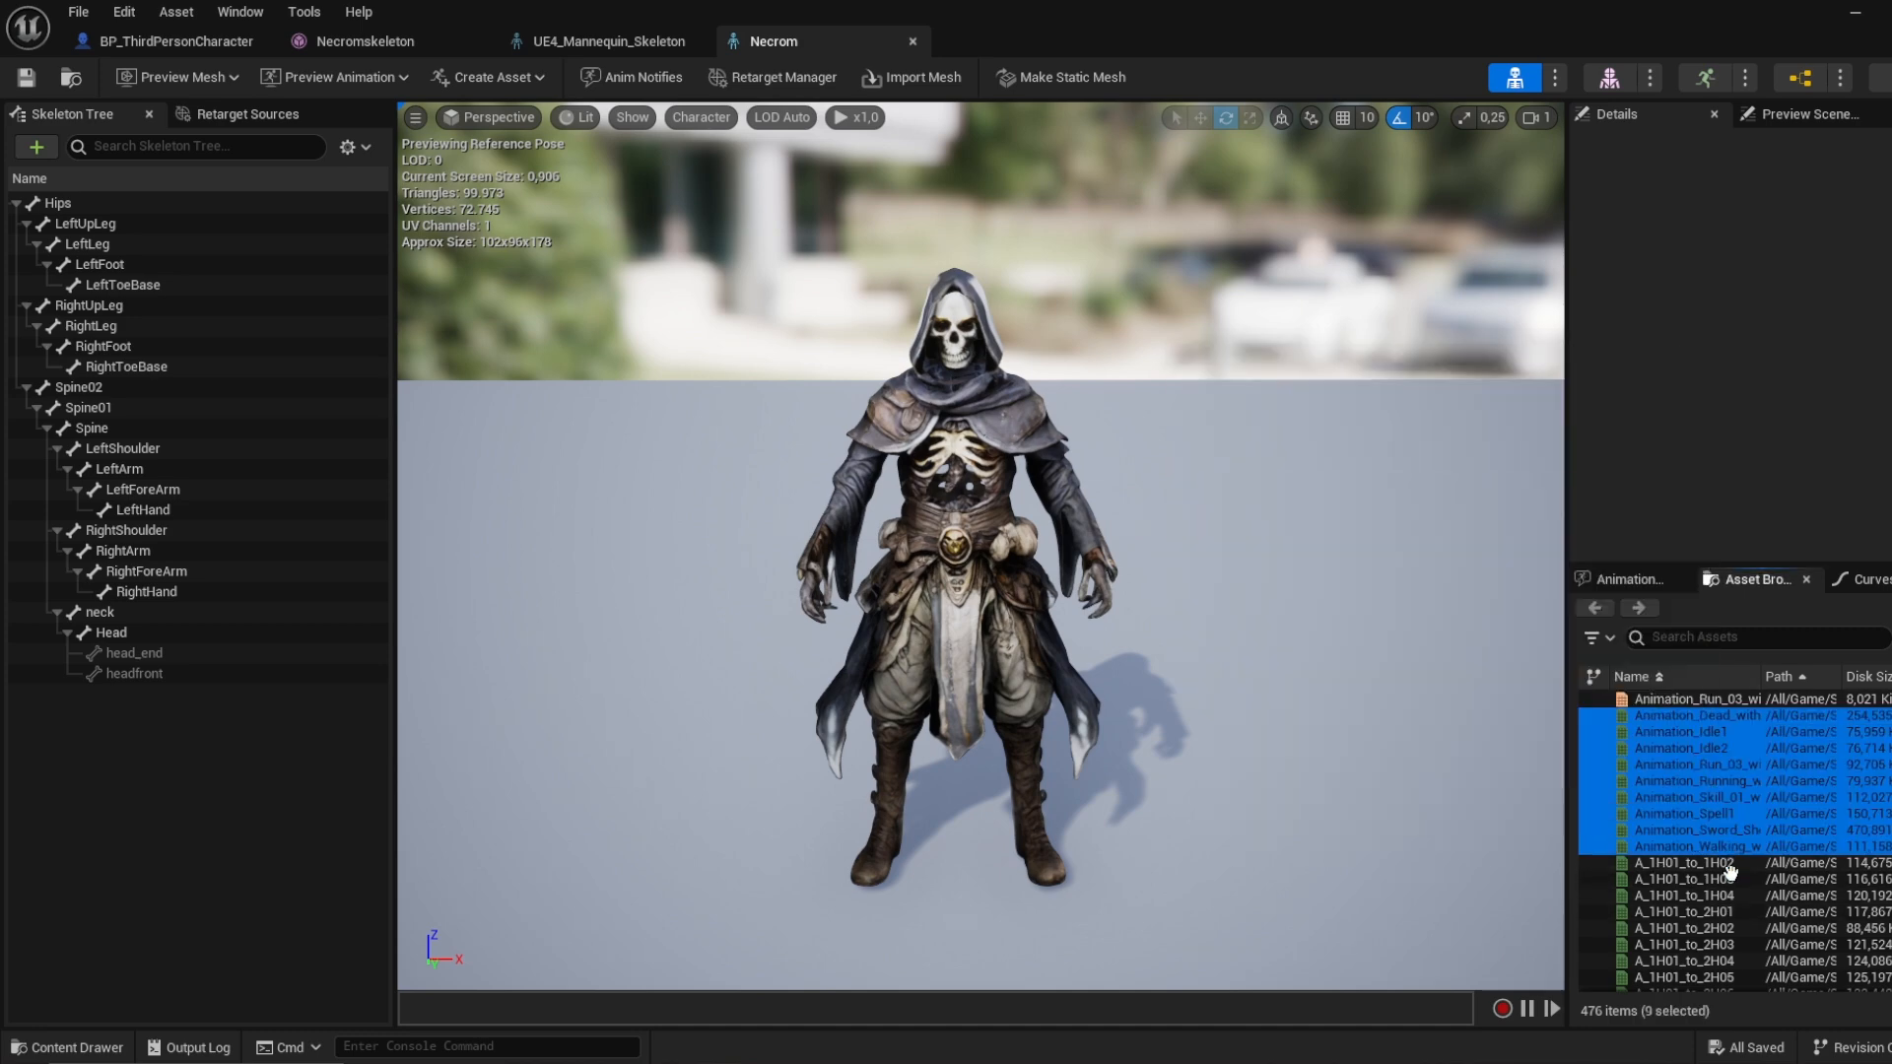
click(1727, 864)
shift+click(1685, 978)
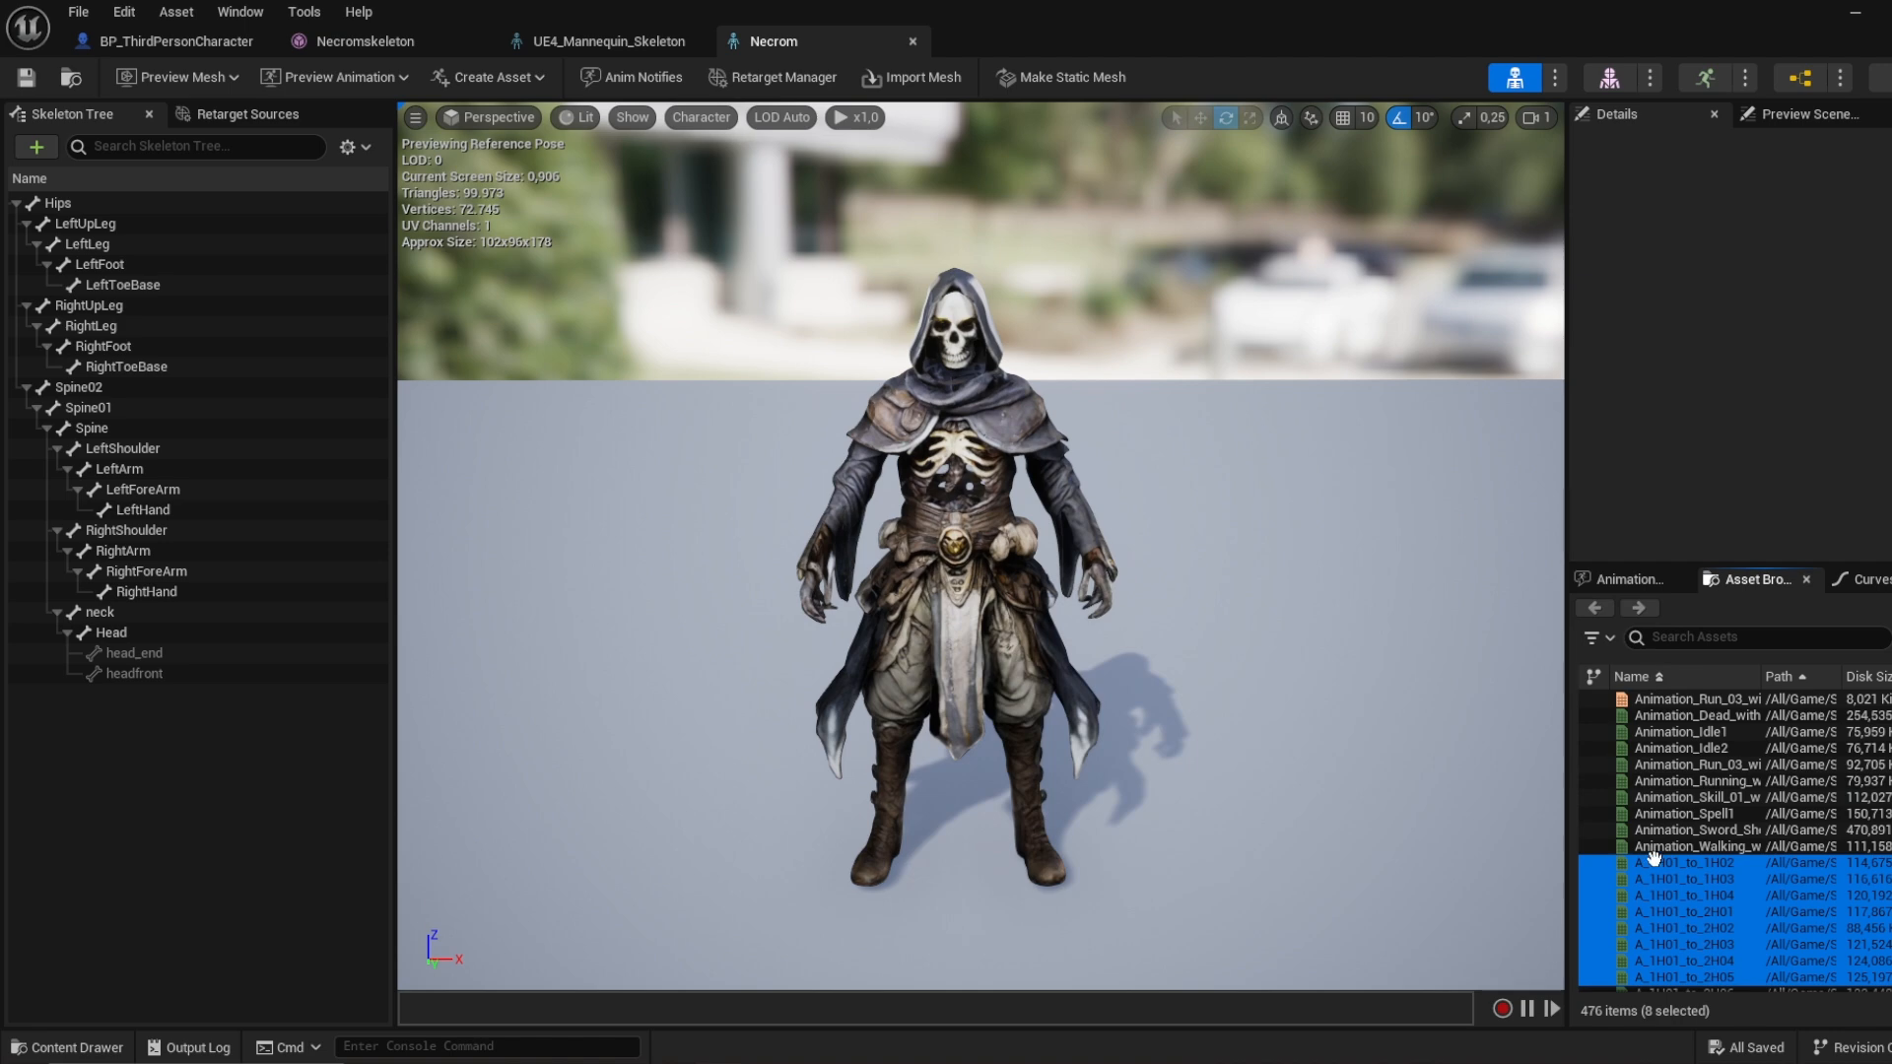
click(1695, 716)
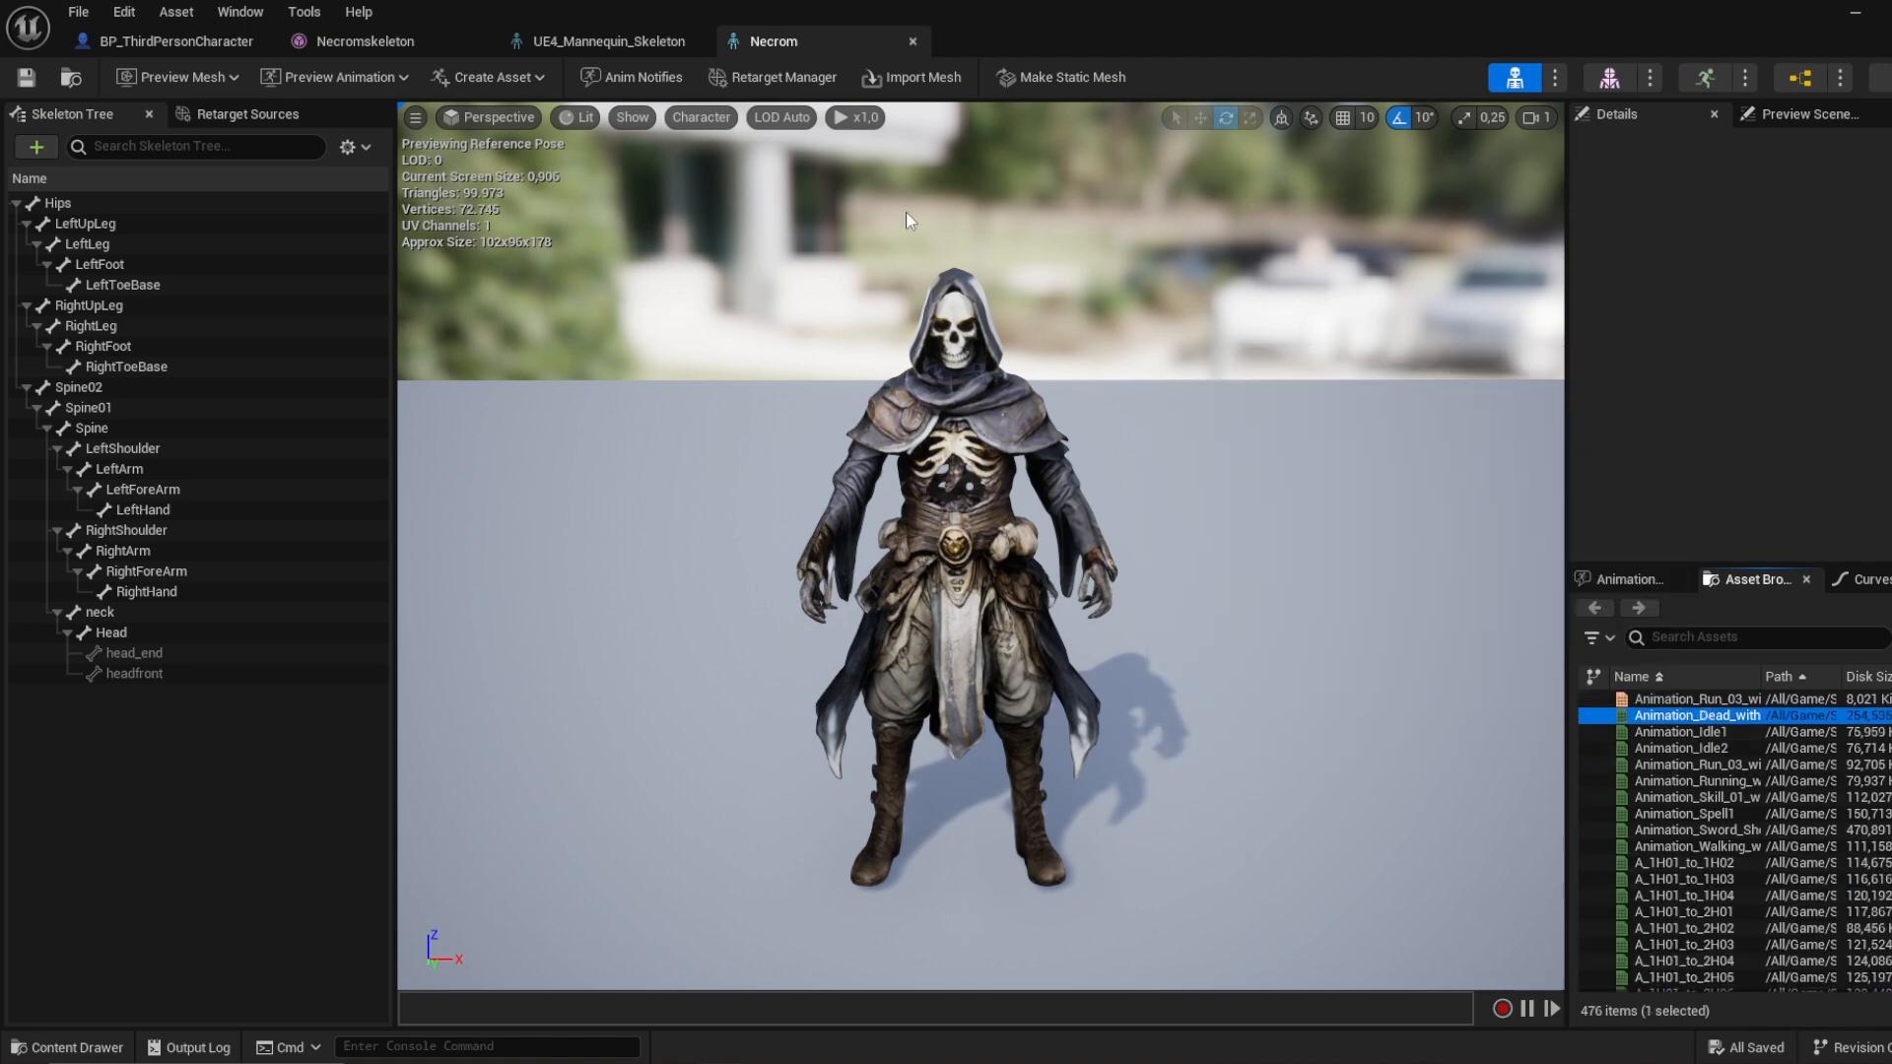
Step: In Necrom's Retarget Manager, check the selectable retarget source meshes and add UE4_Mannequin_Skeleton from SpearAnimationsV2 as a compatible skeleton
click(784, 79)
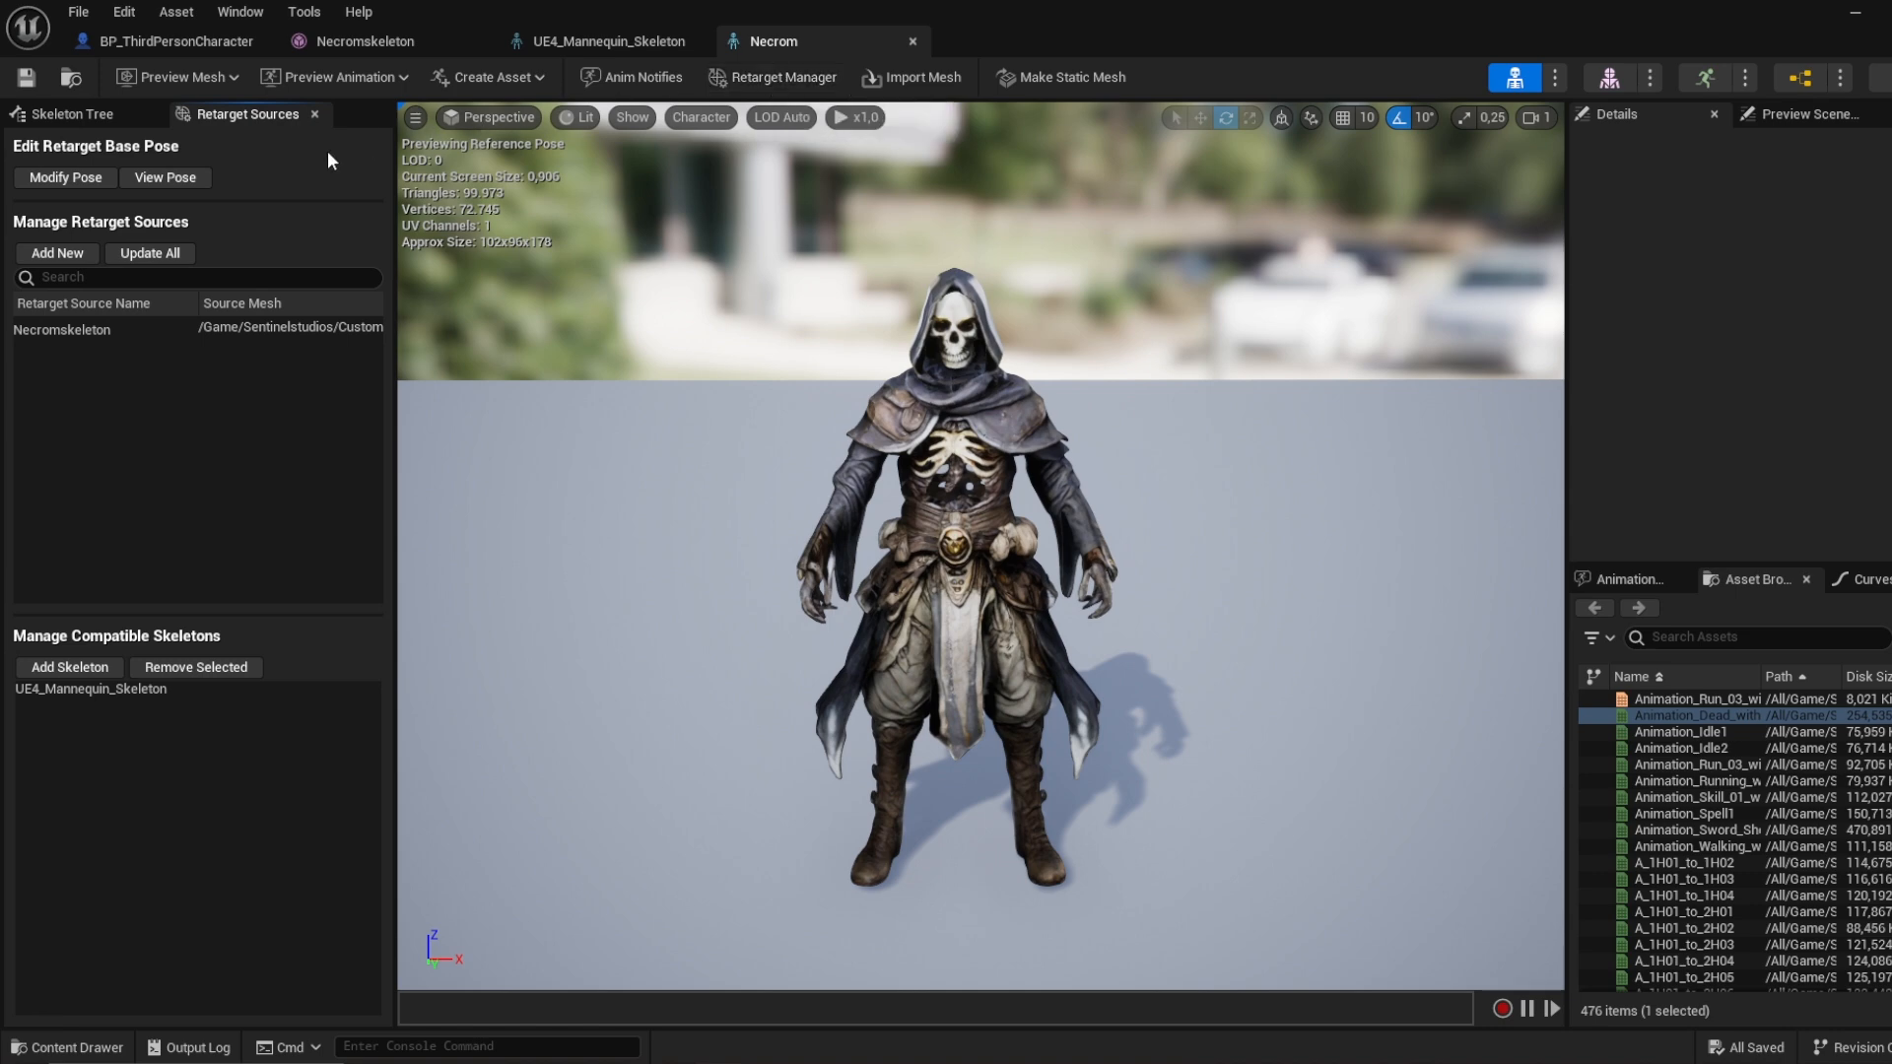
click(59, 251)
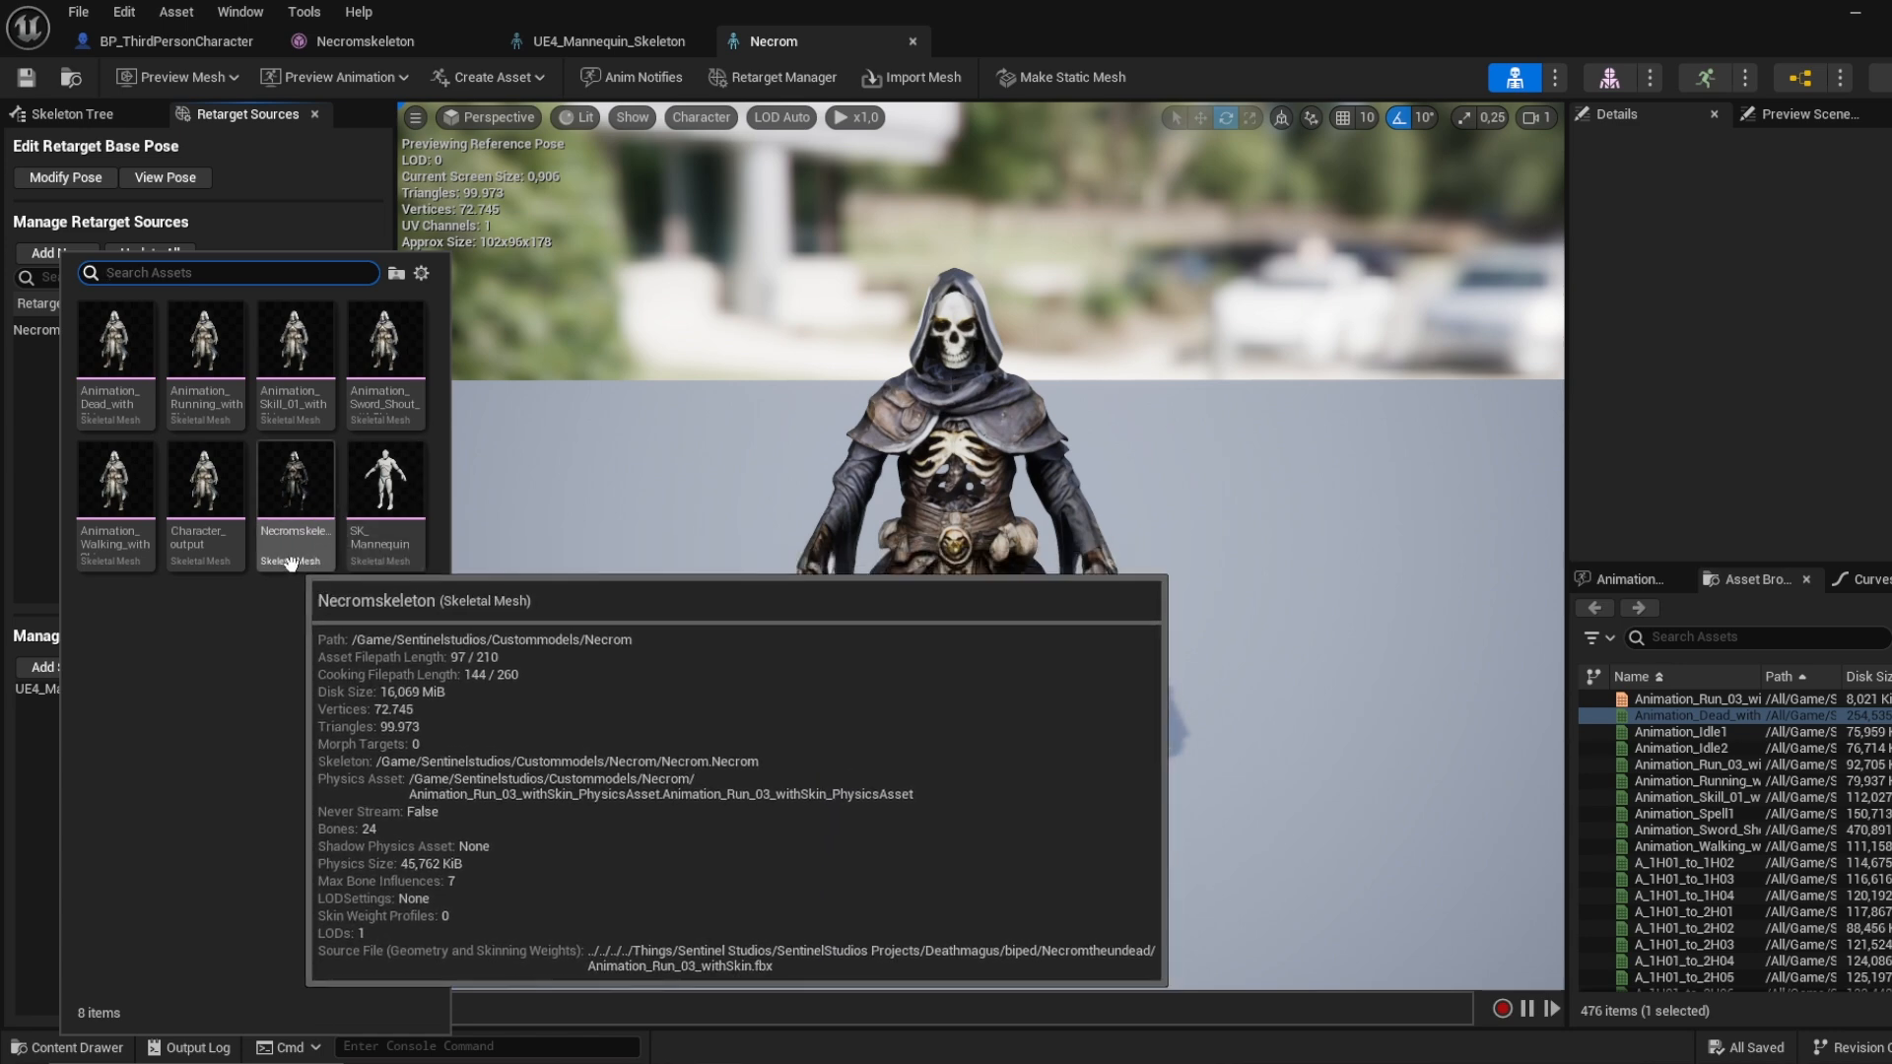
click(39, 501)
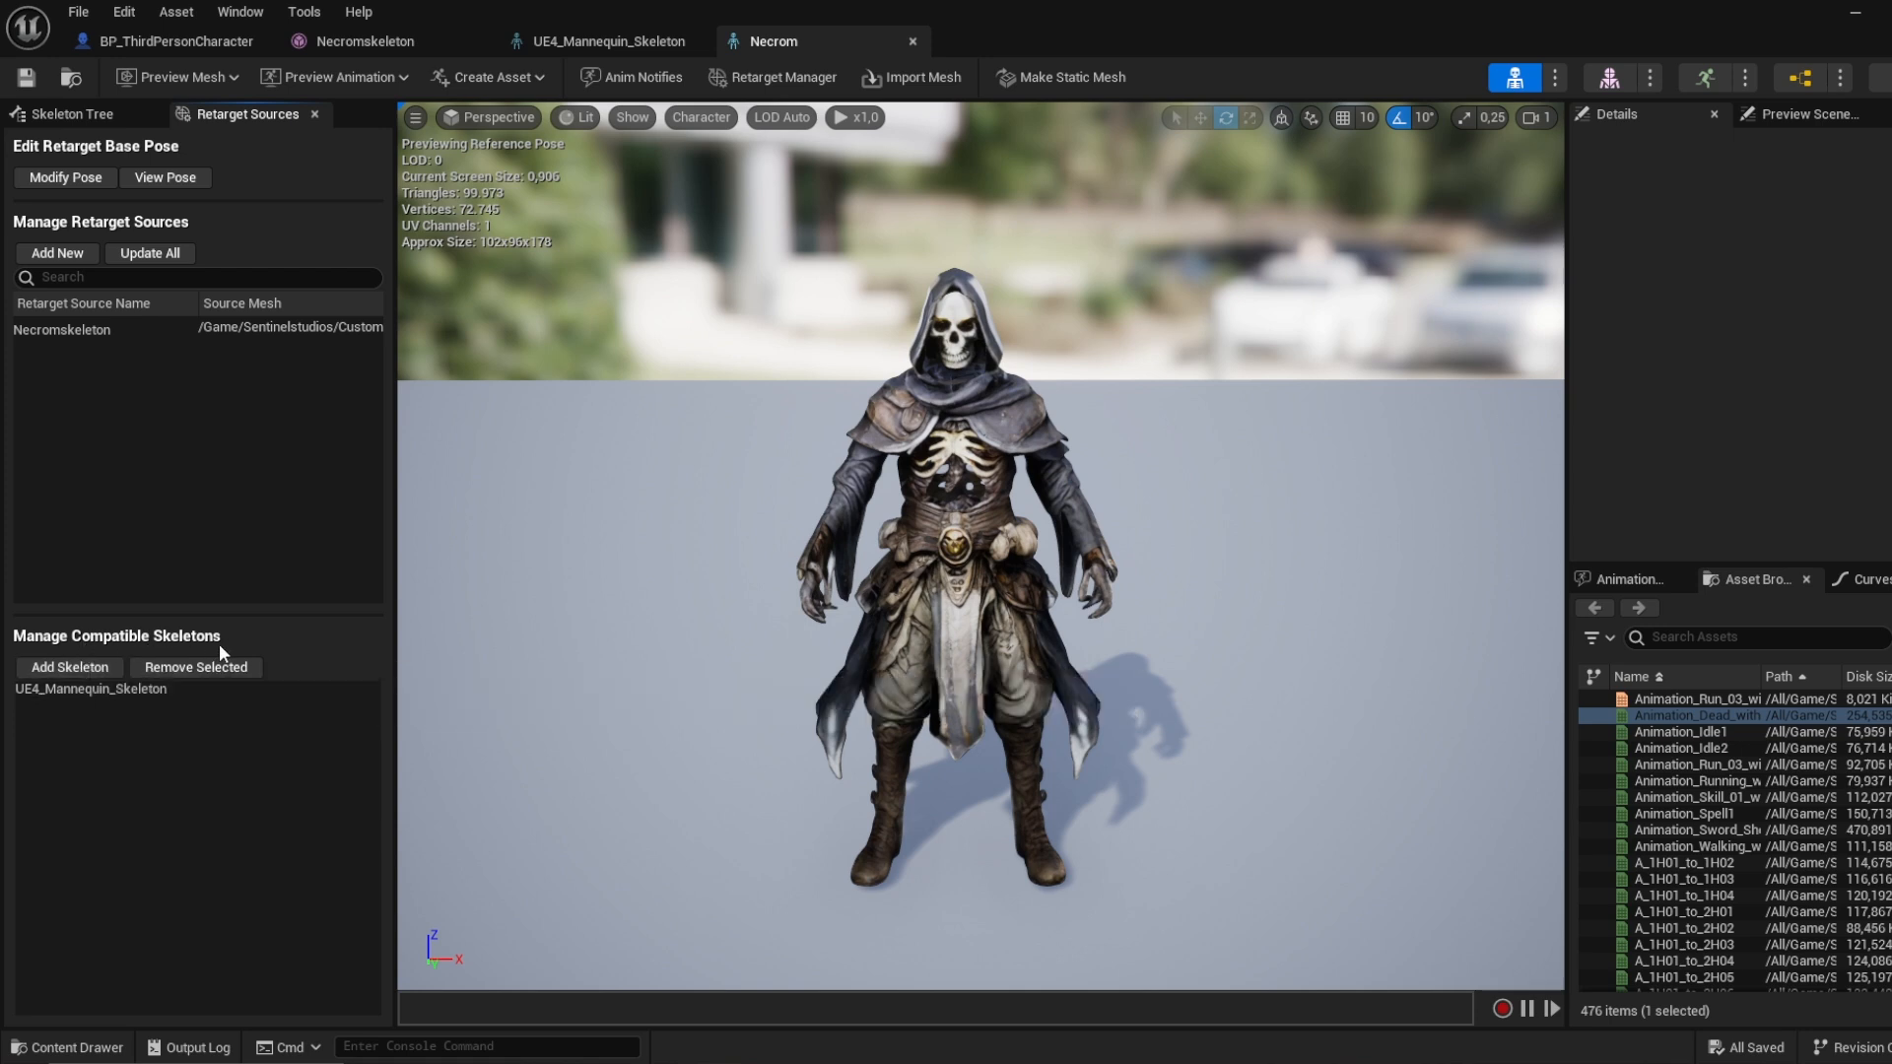
click(44, 672)
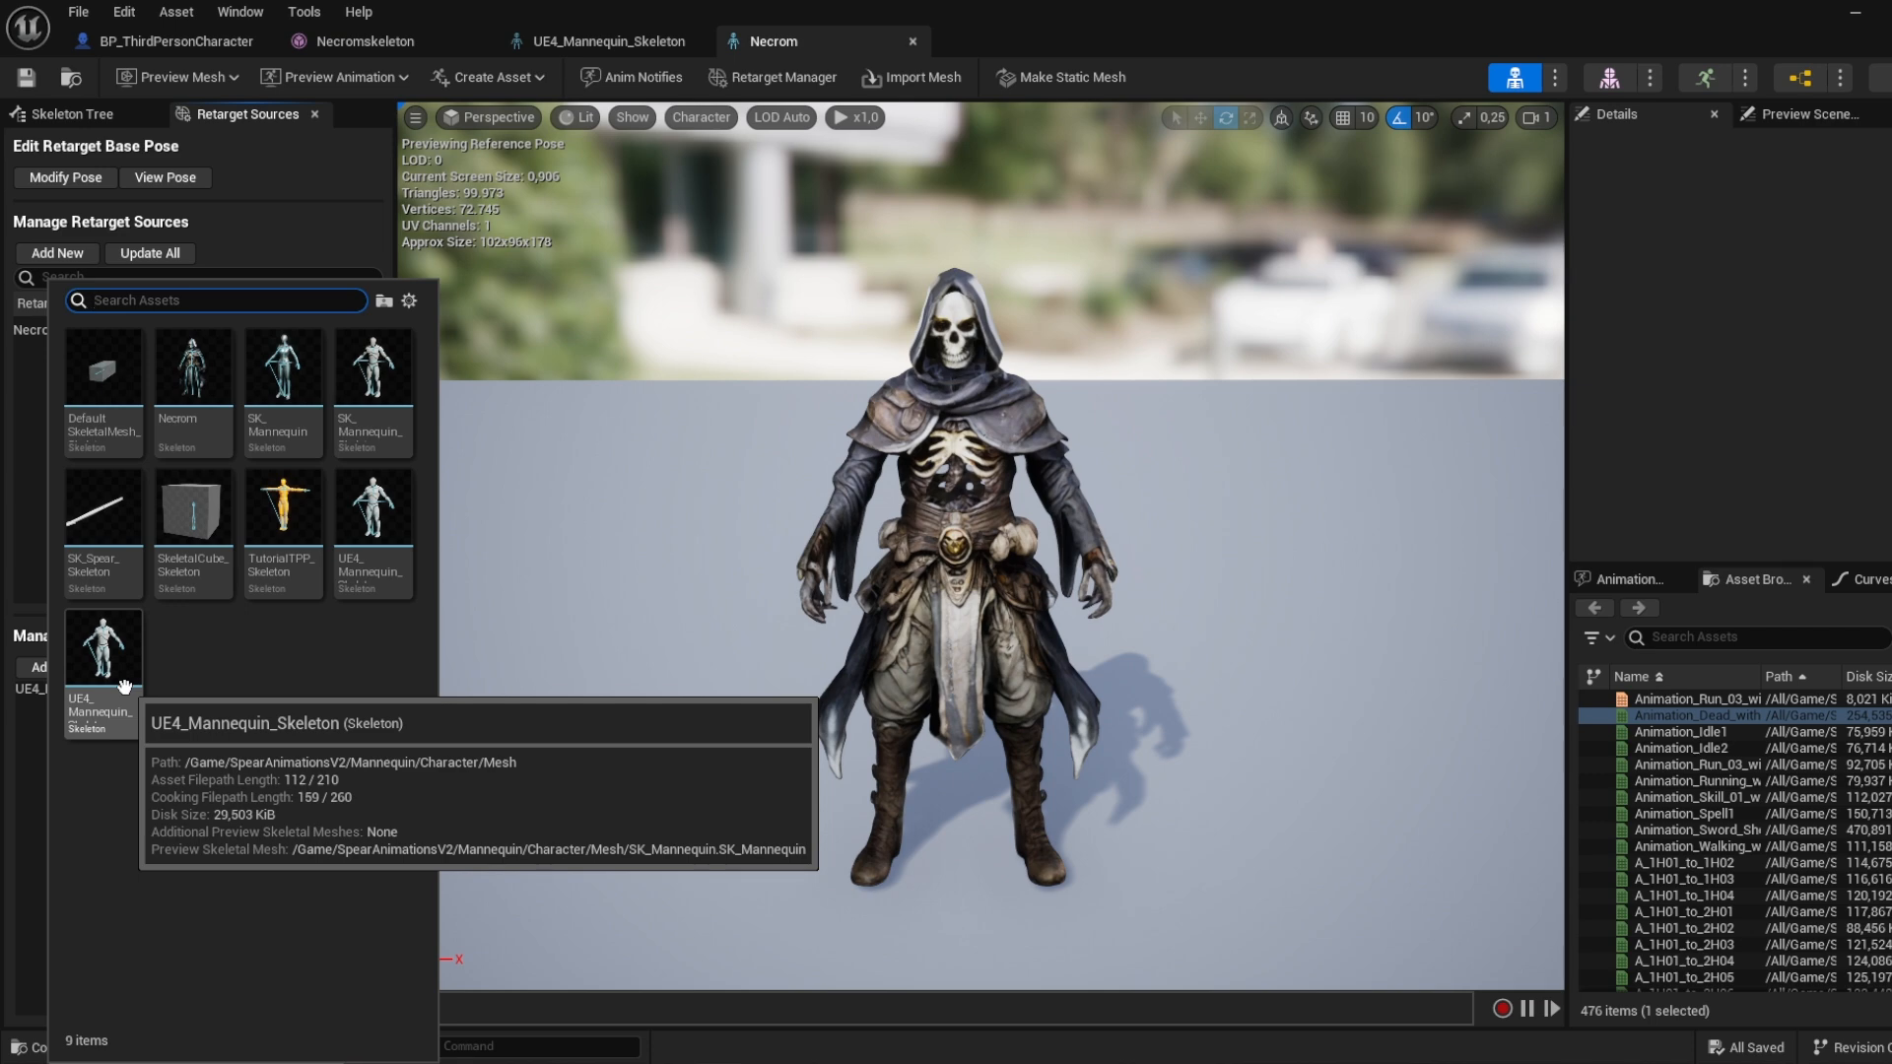
click(104, 650)
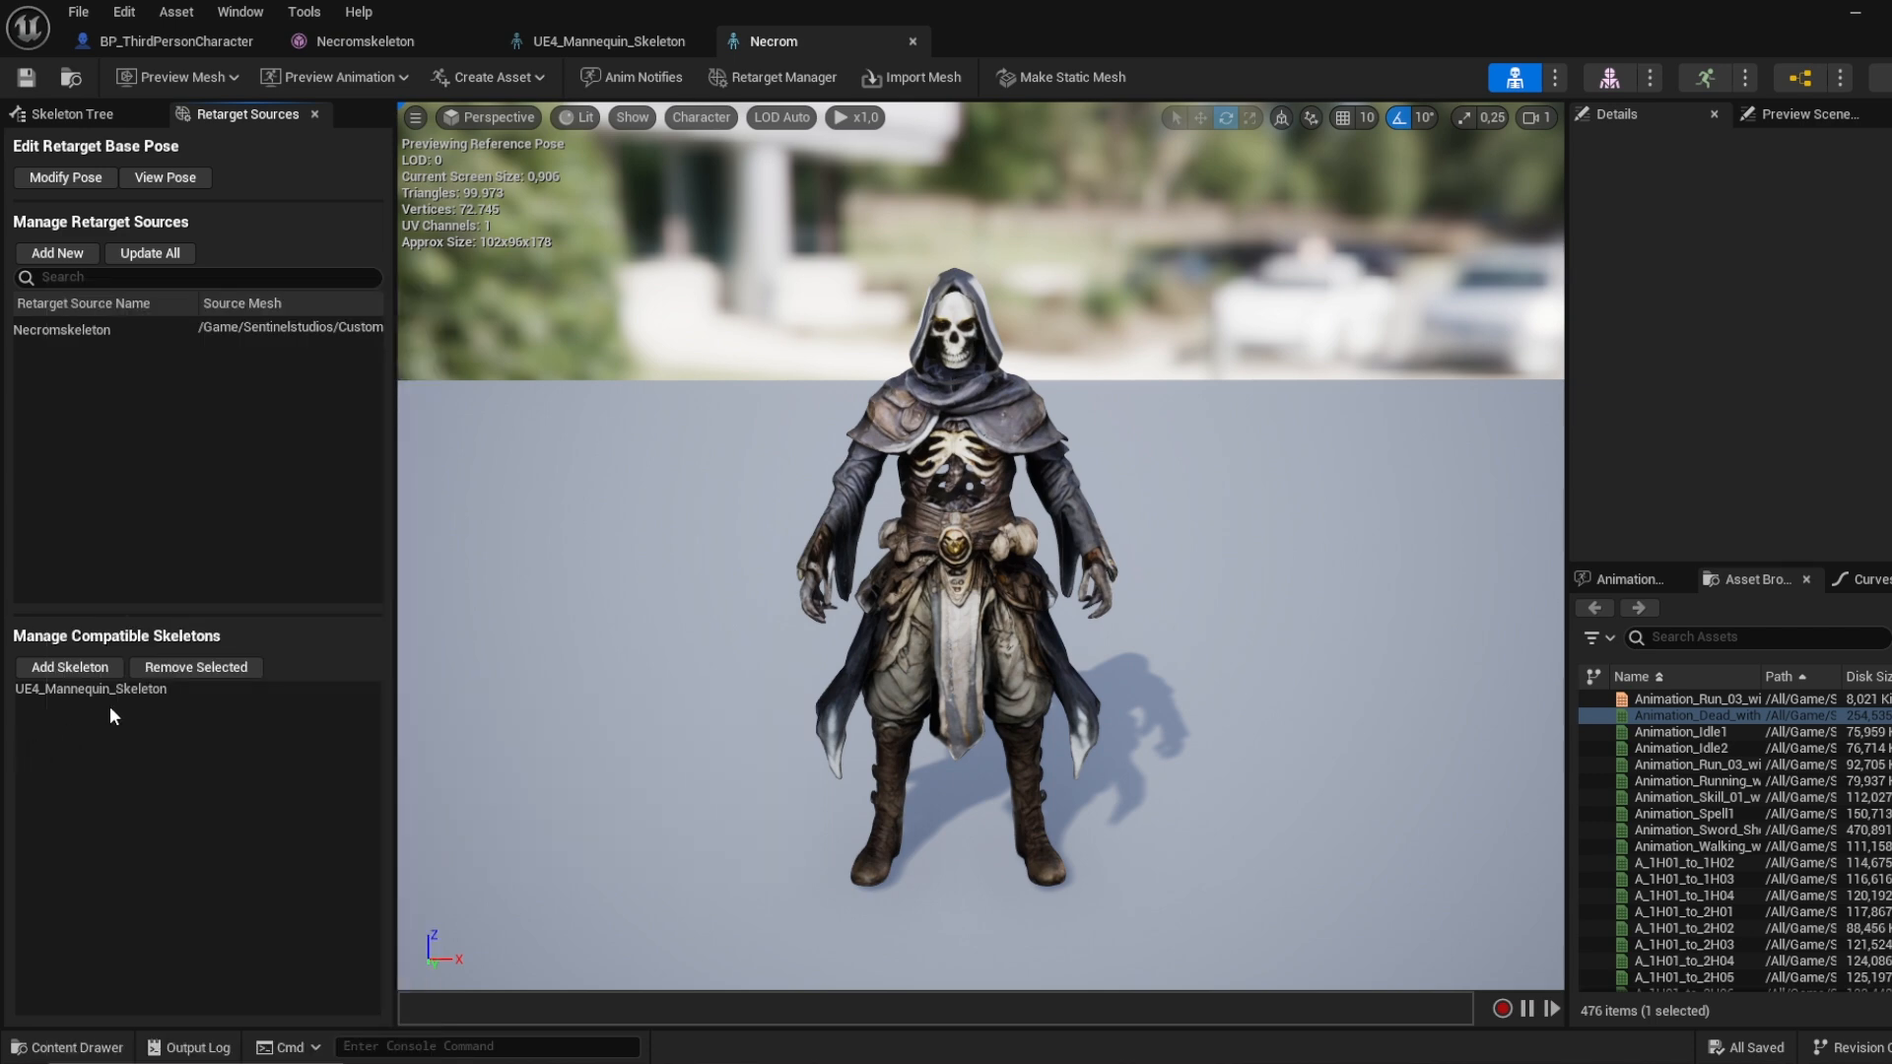
Step: Open the Retarget Manager for UE4_Mannequin_Skeleton and check the meshes and skeletons available as retarget source and compatible skeleton
click(552, 40)
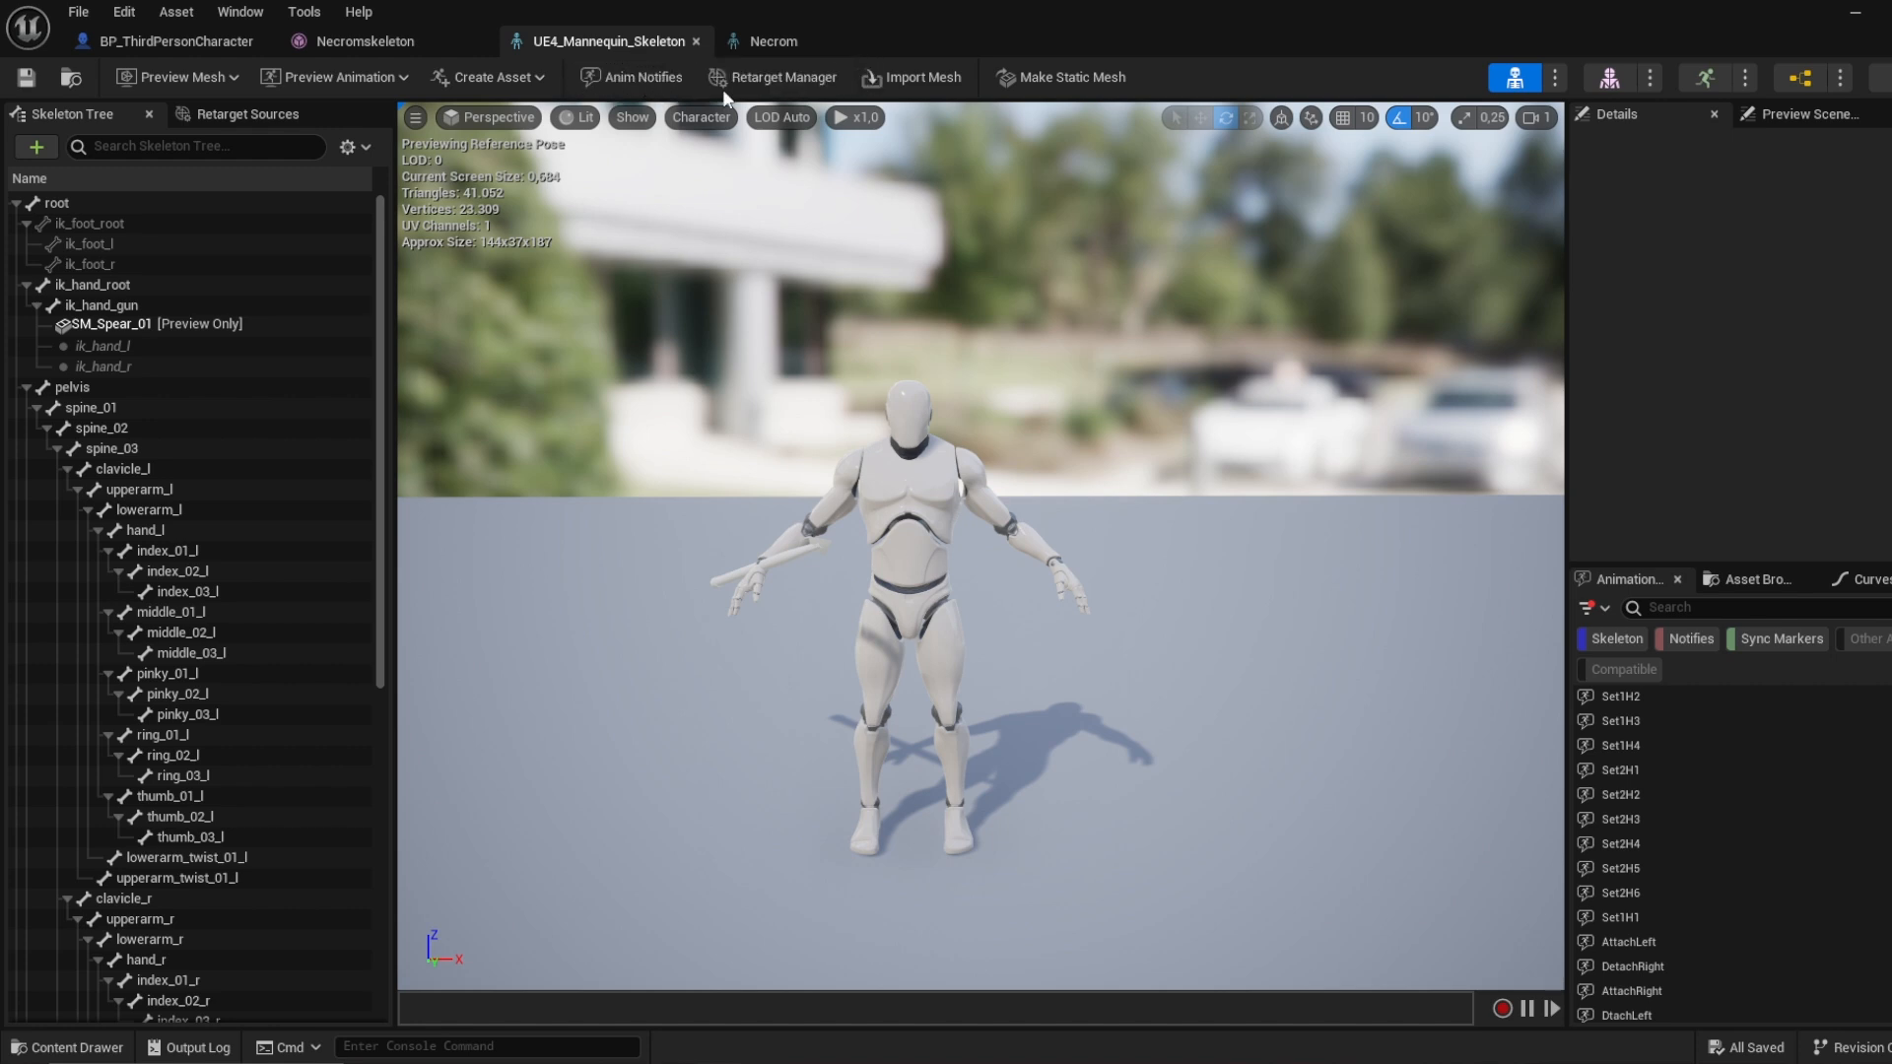
click(771, 79)
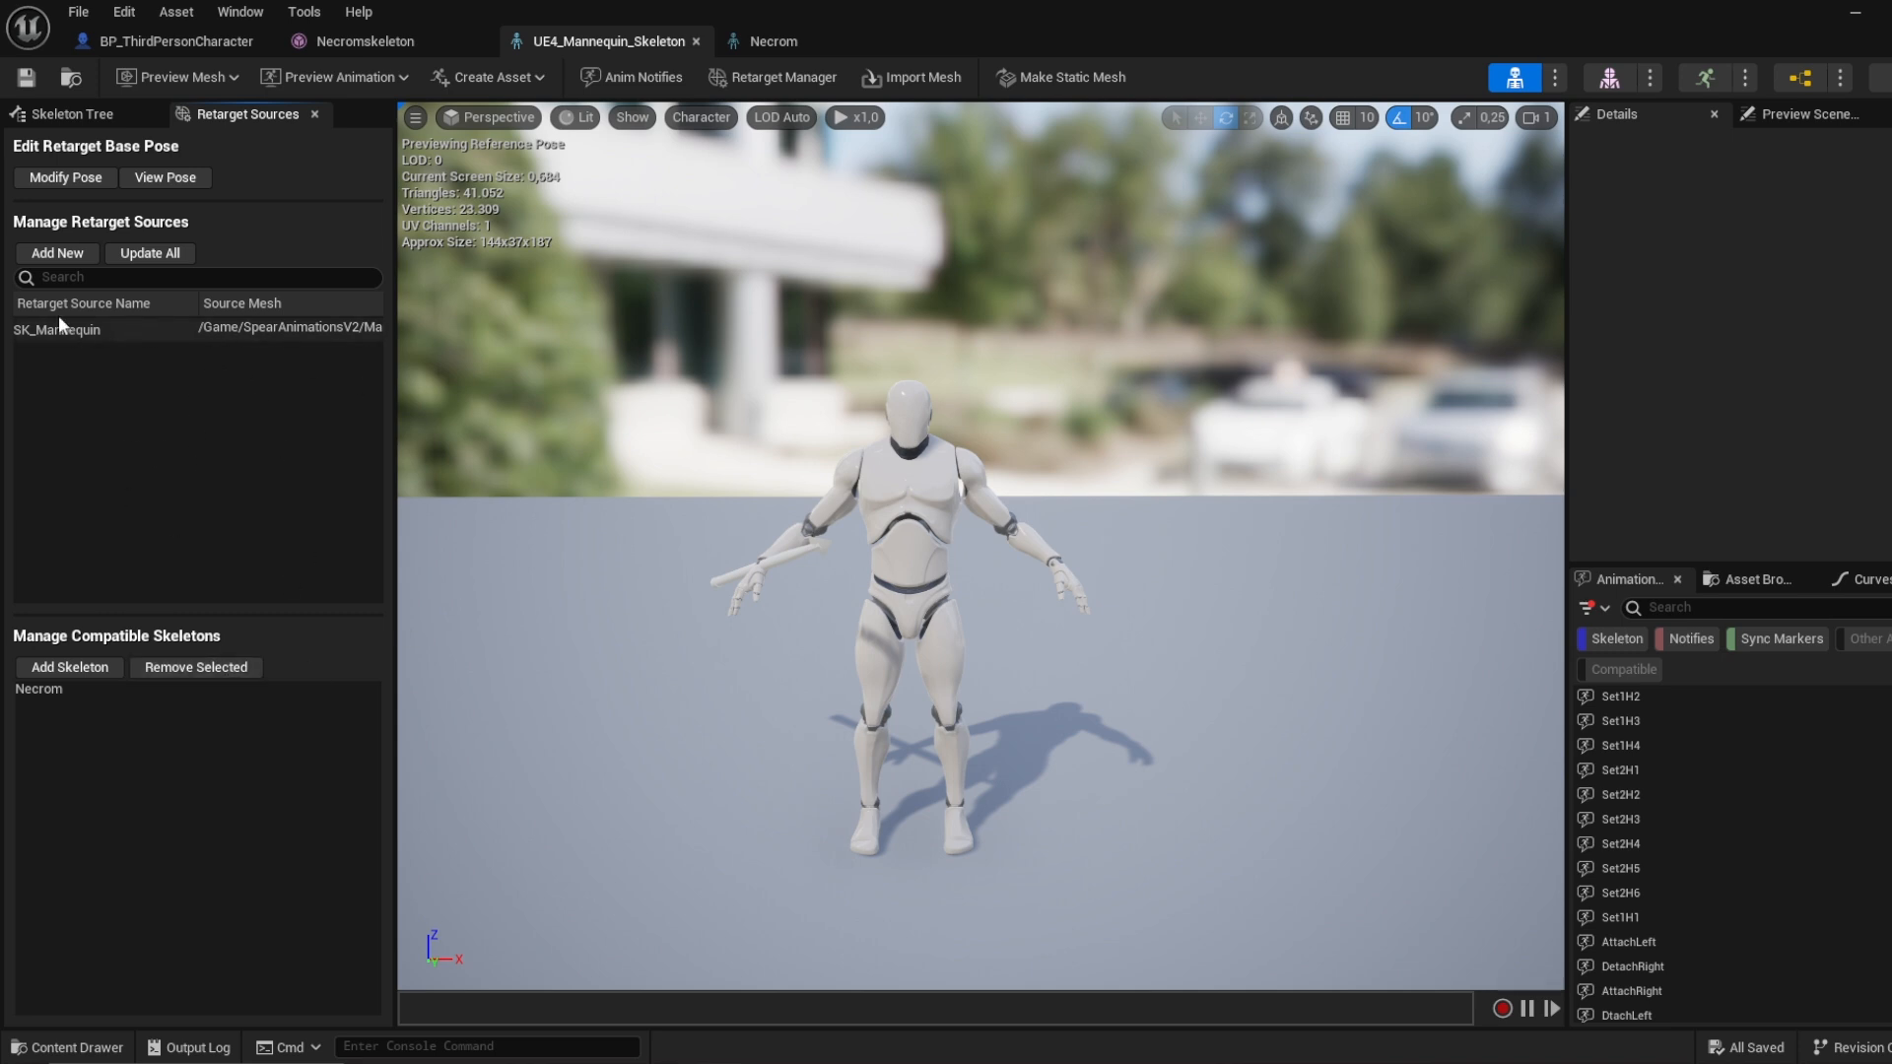
click(59, 258)
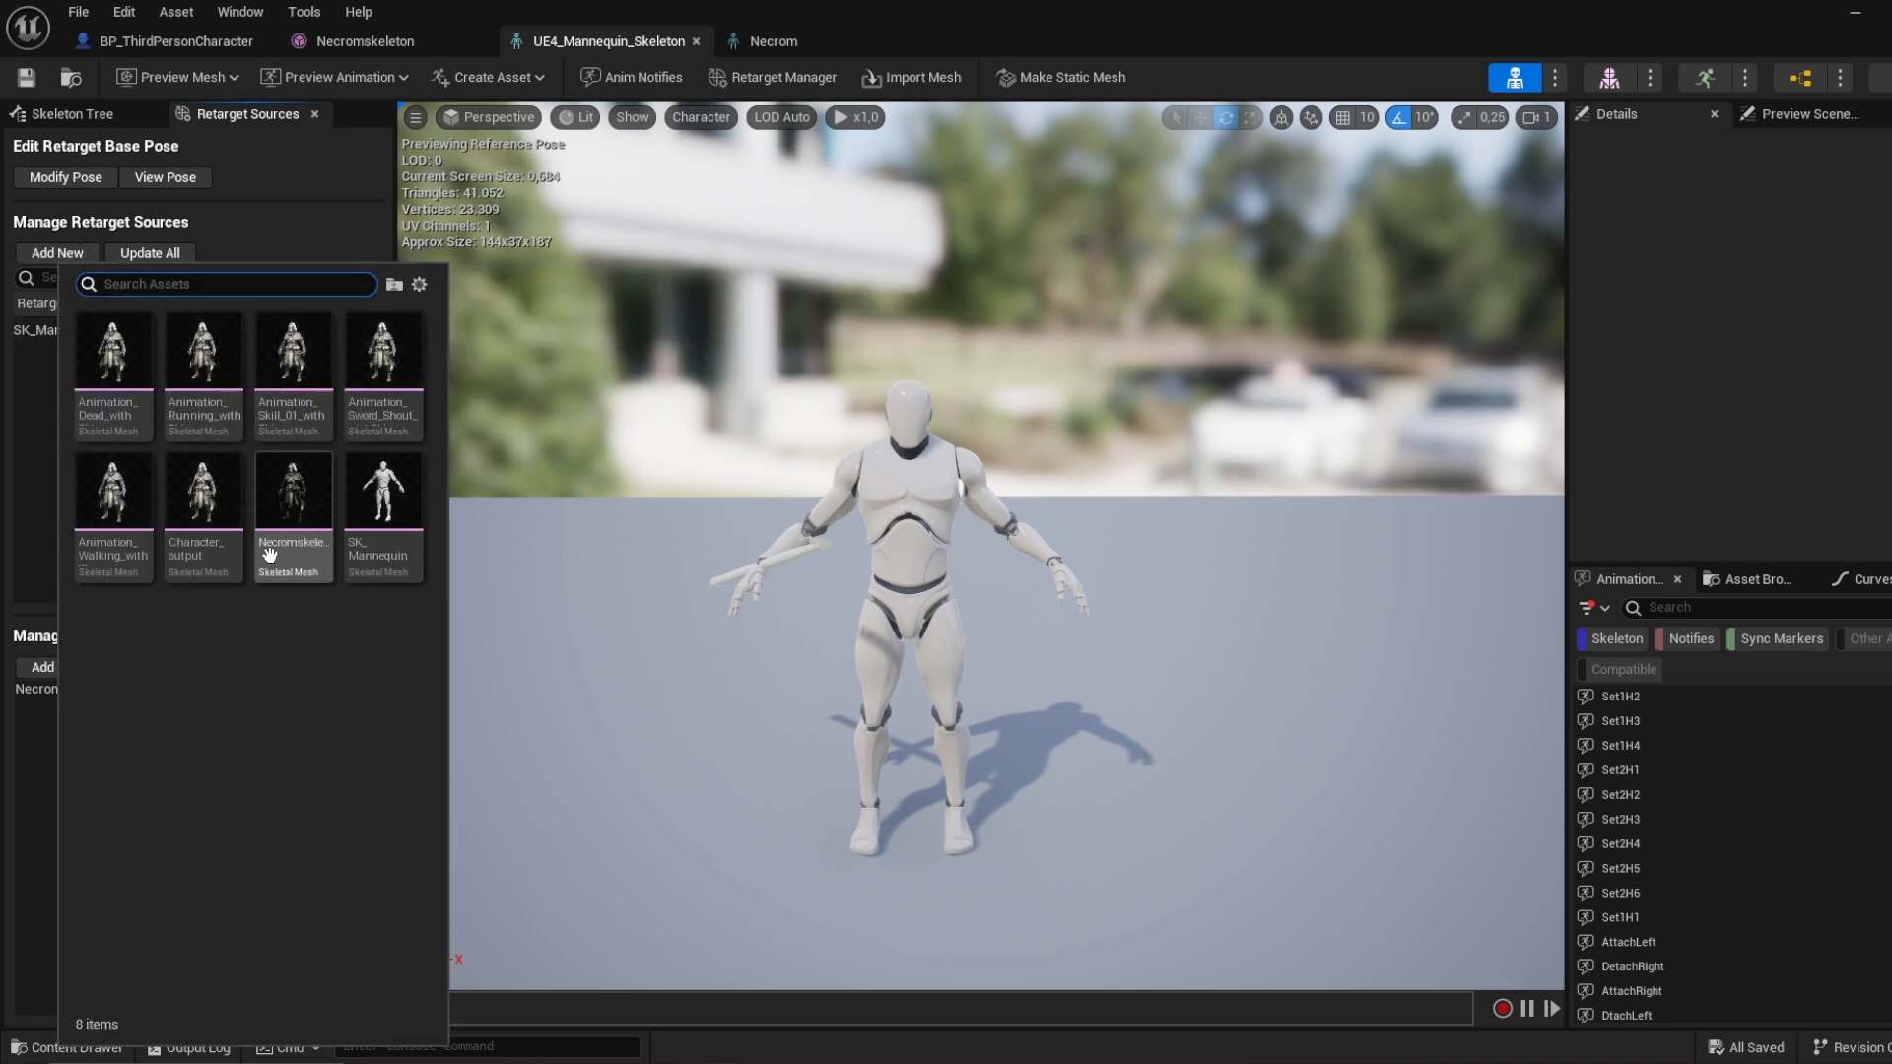
click(345, 189)
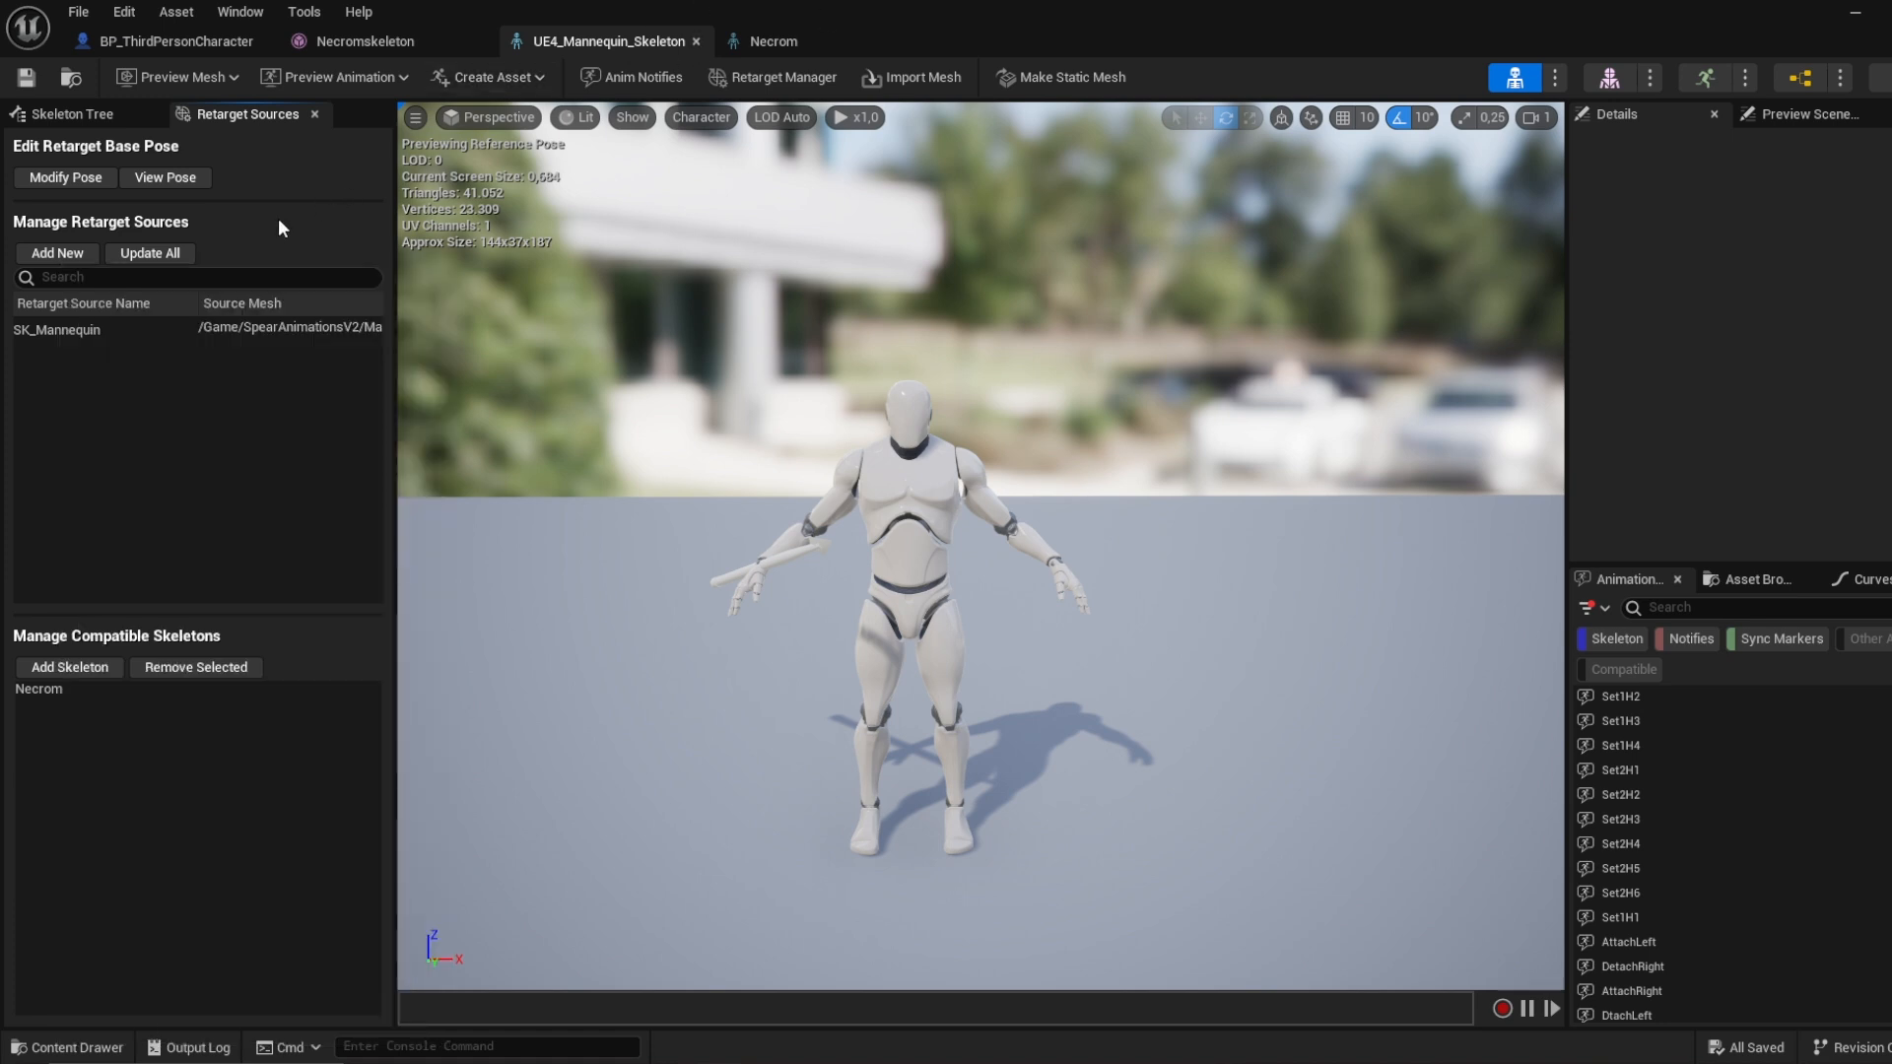
click(60, 670)
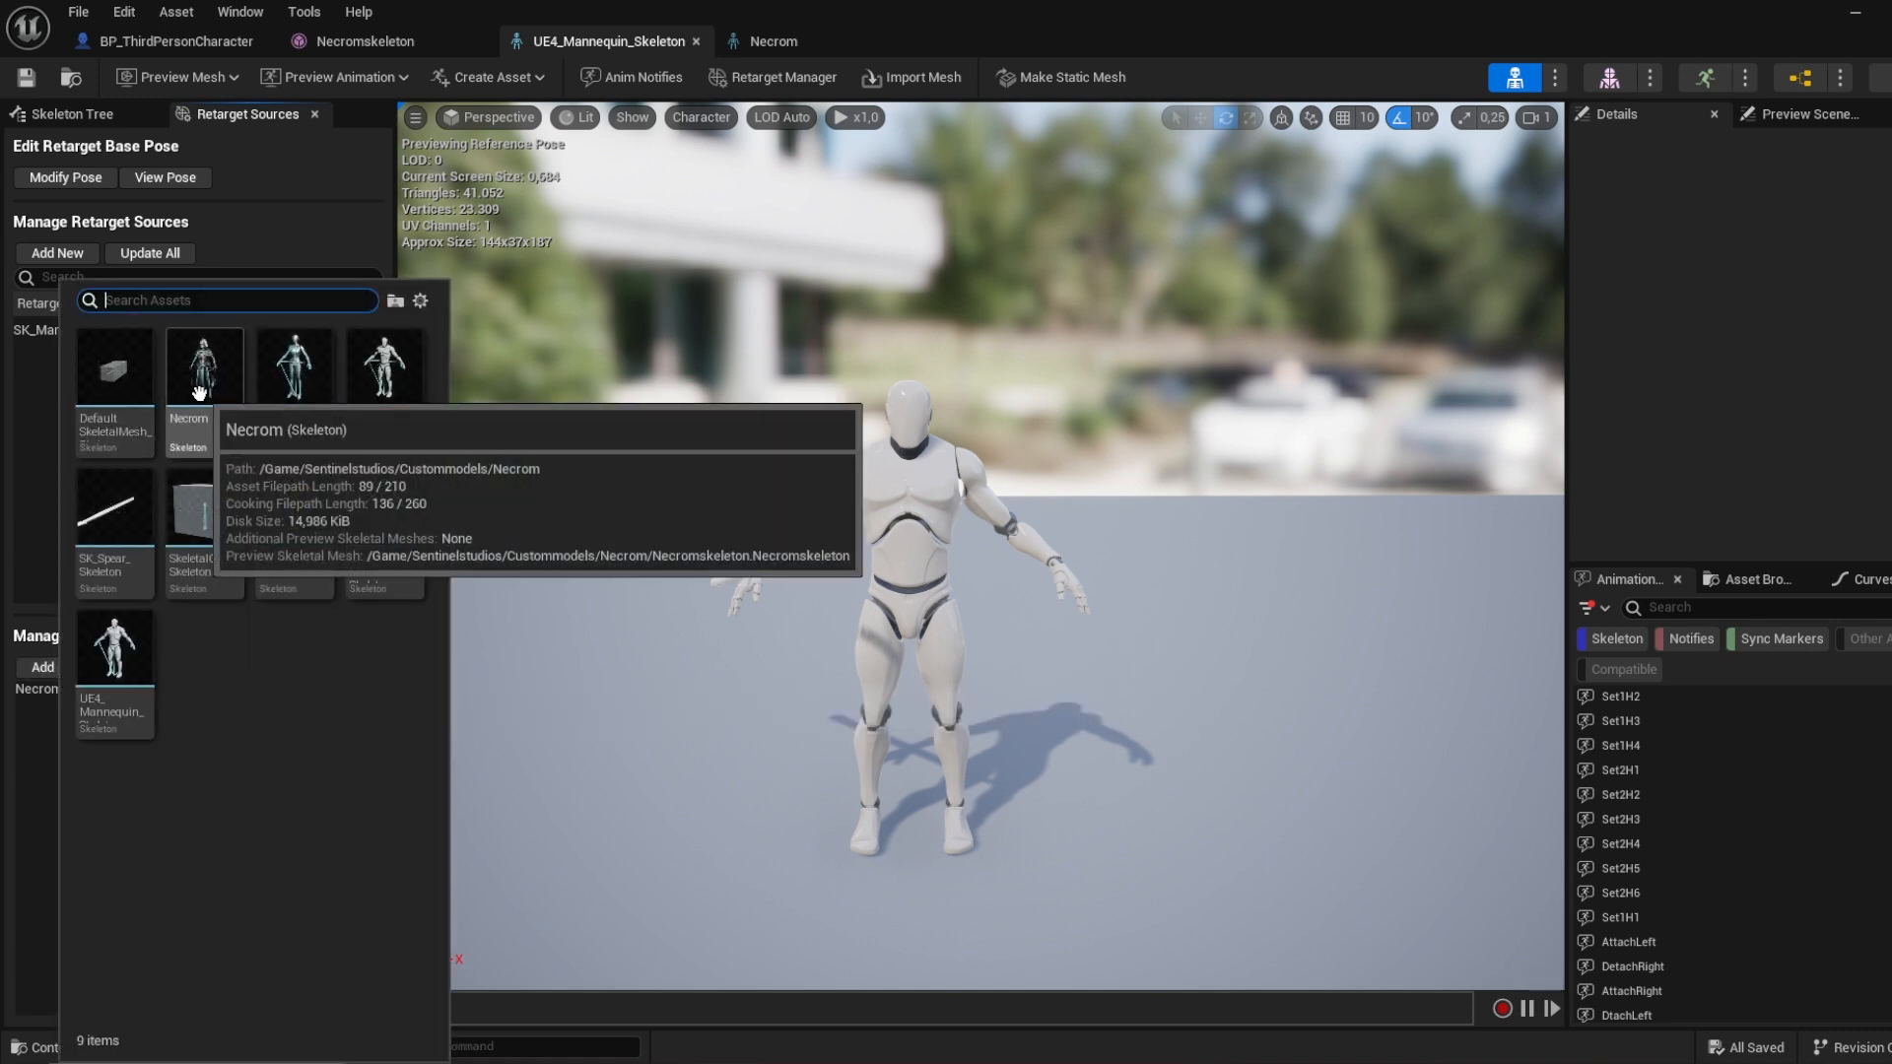
click(268, 218)
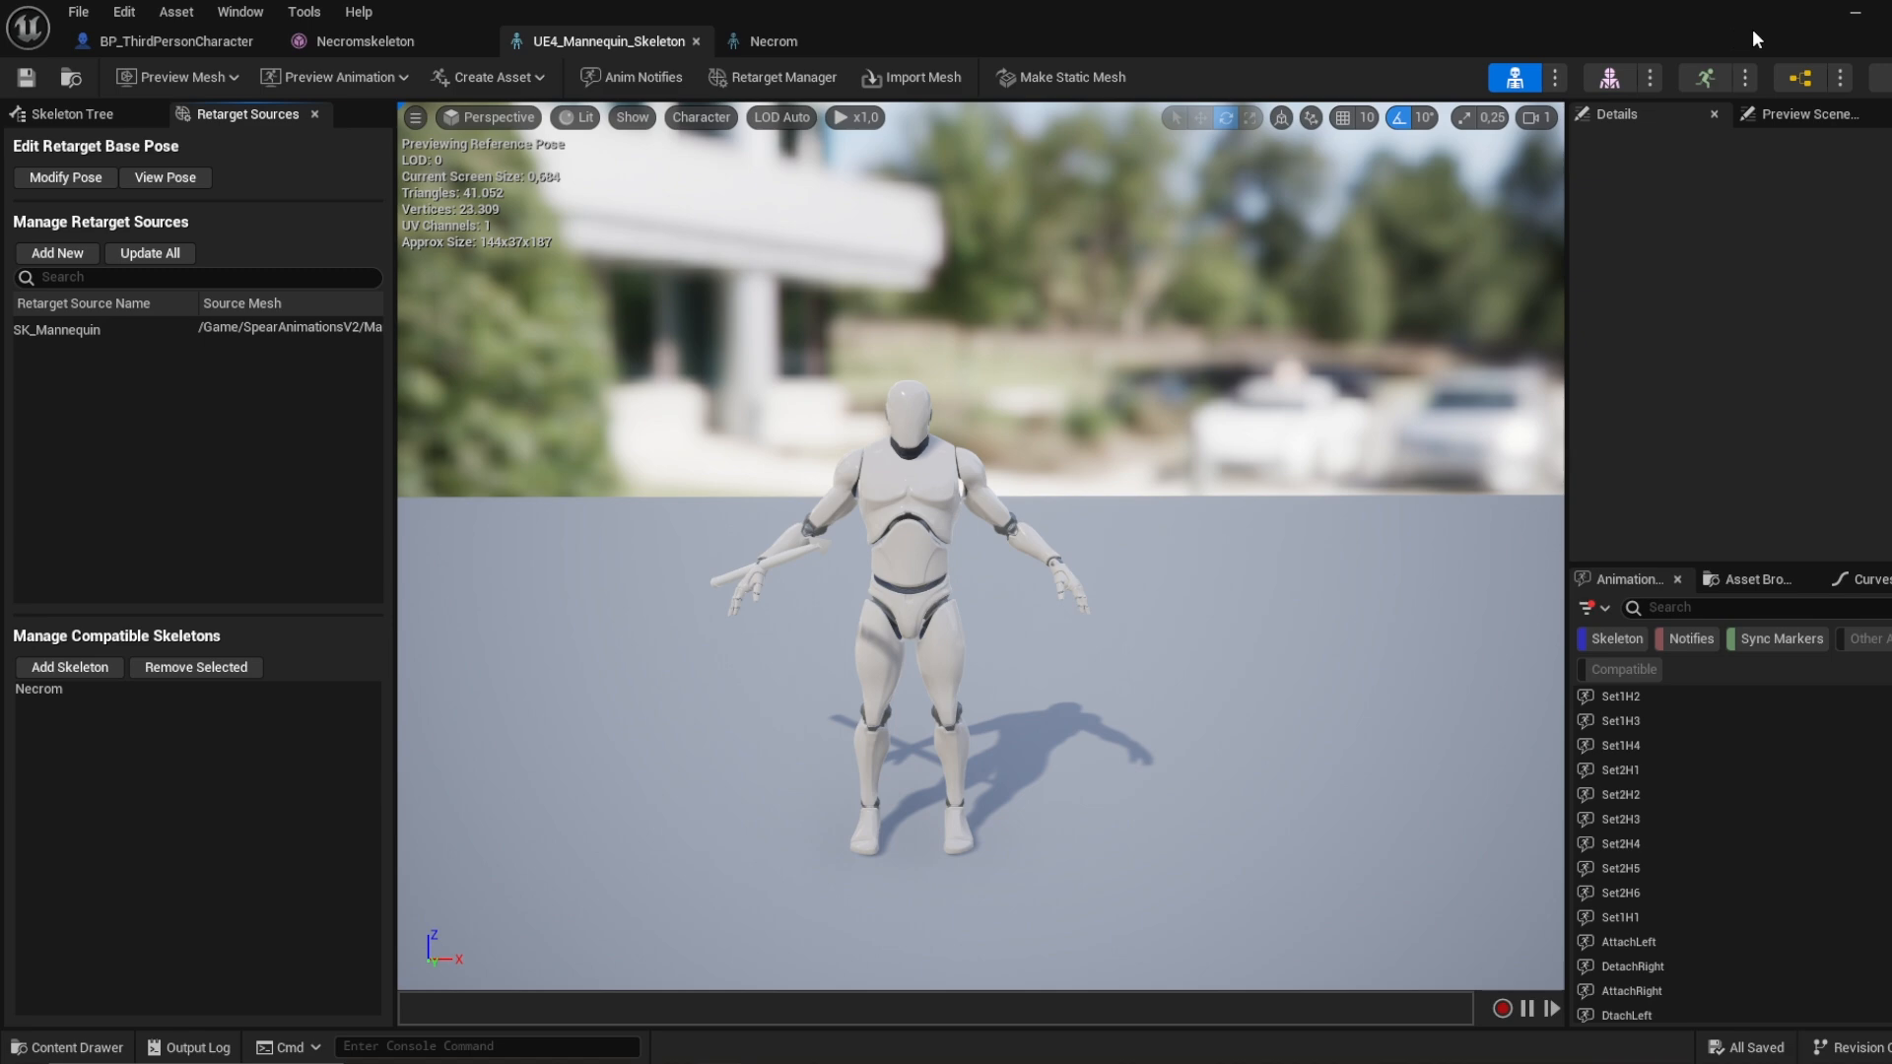
Step: Return to the level editor and open the SpearAnimationsV2/Animations/Character/1Hand/Pose01 folder
click(1859, 20)
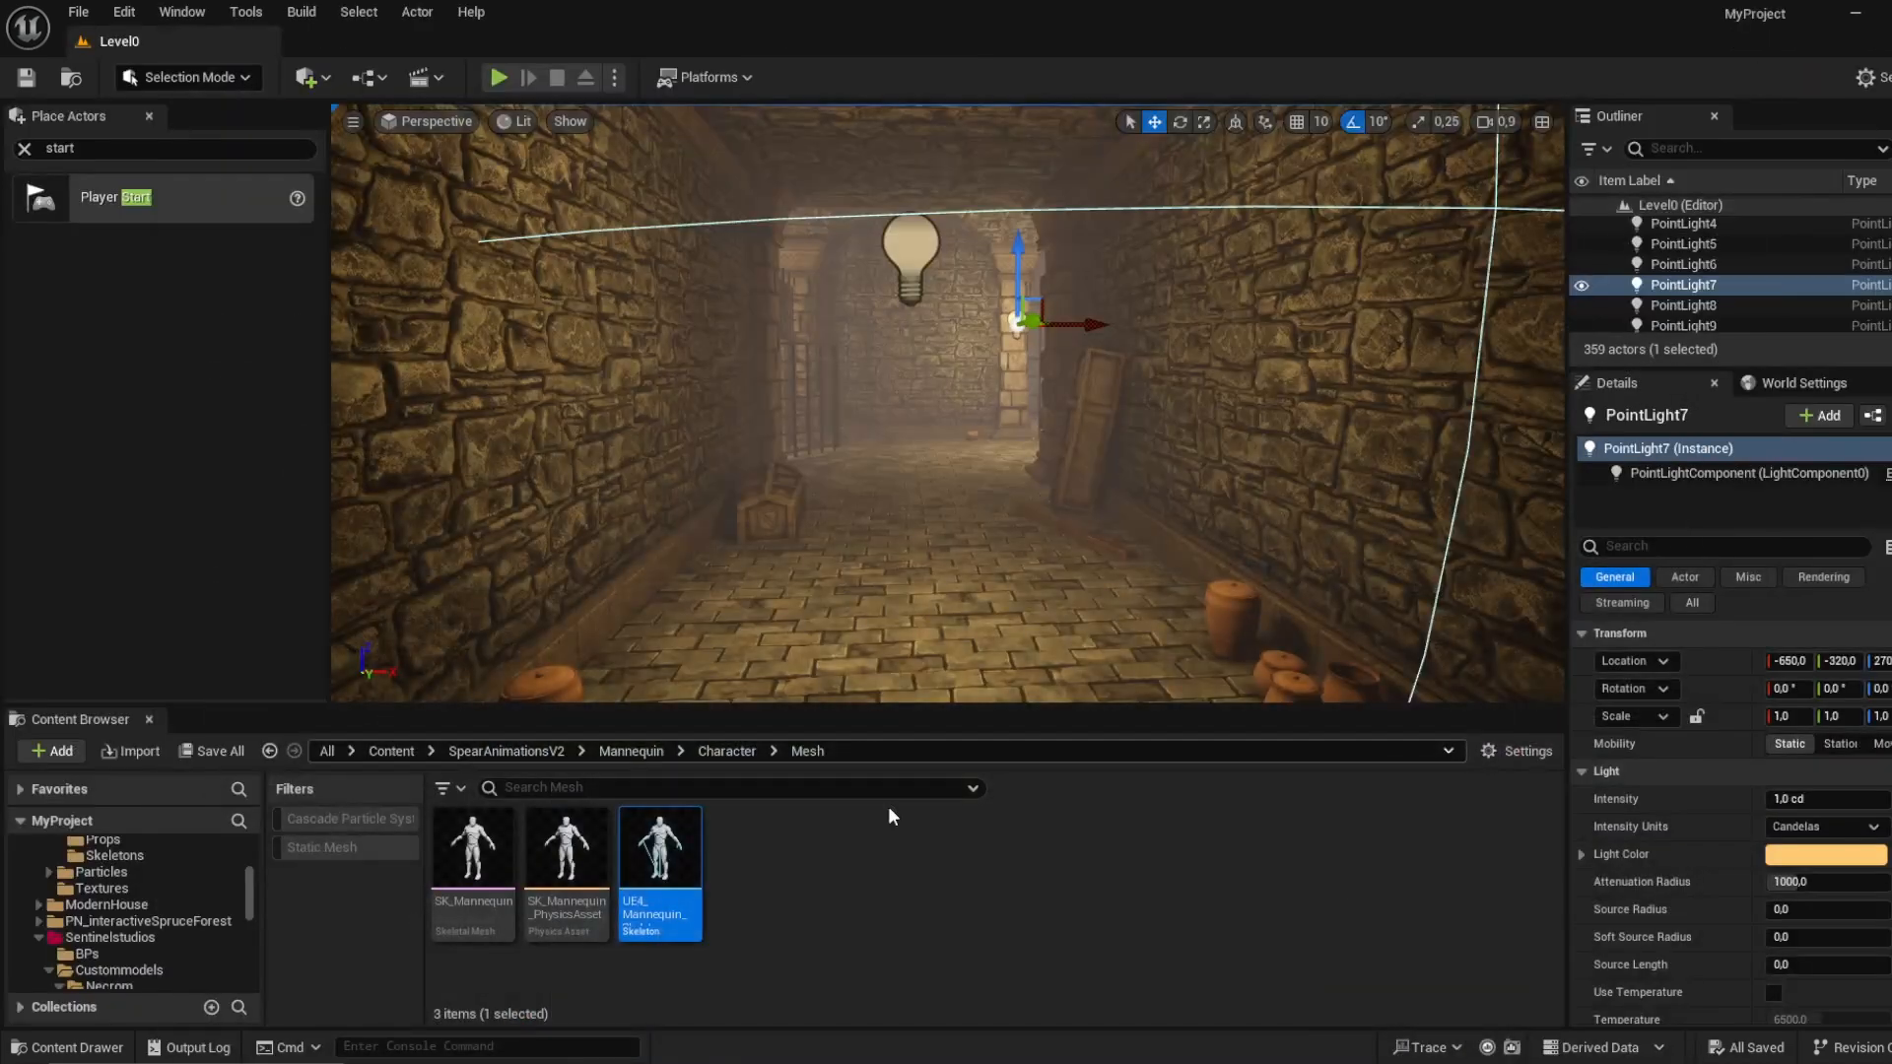
click(491, 753)
double_click(471, 849)
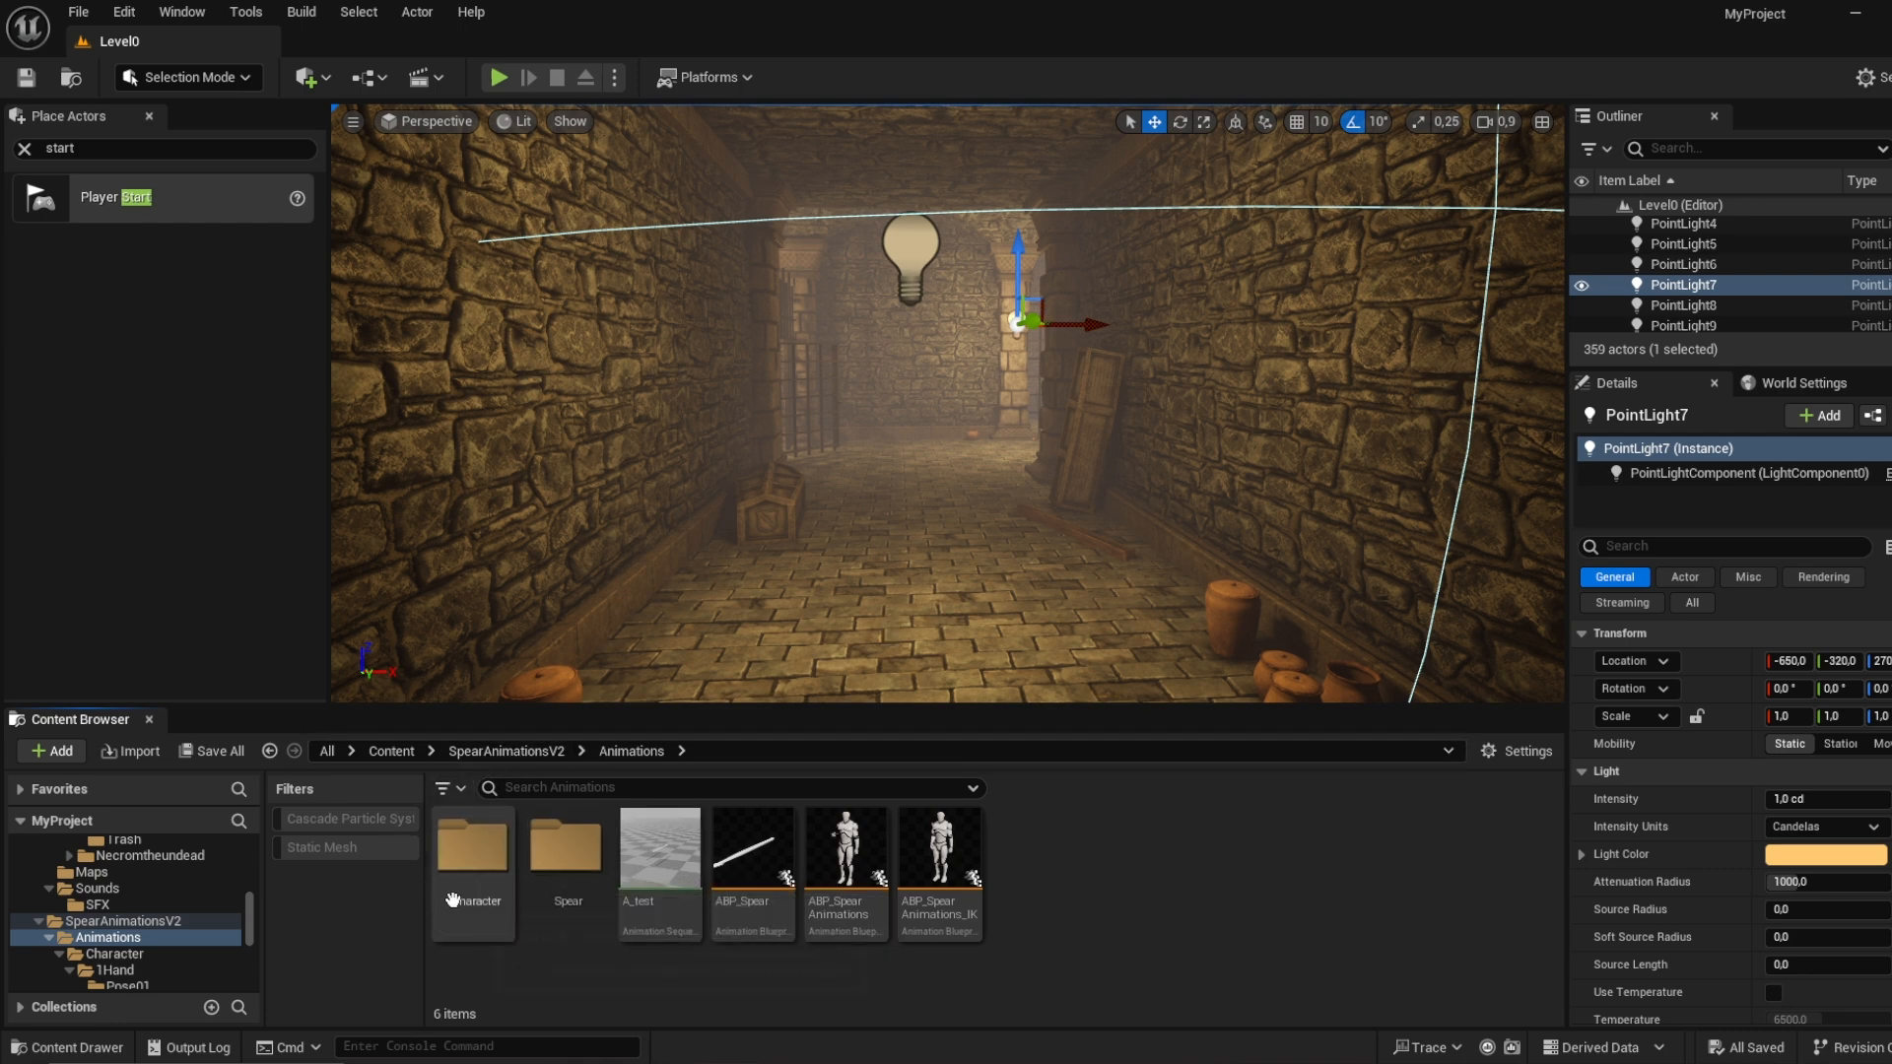
double_click(485, 846)
double_click(482, 918)
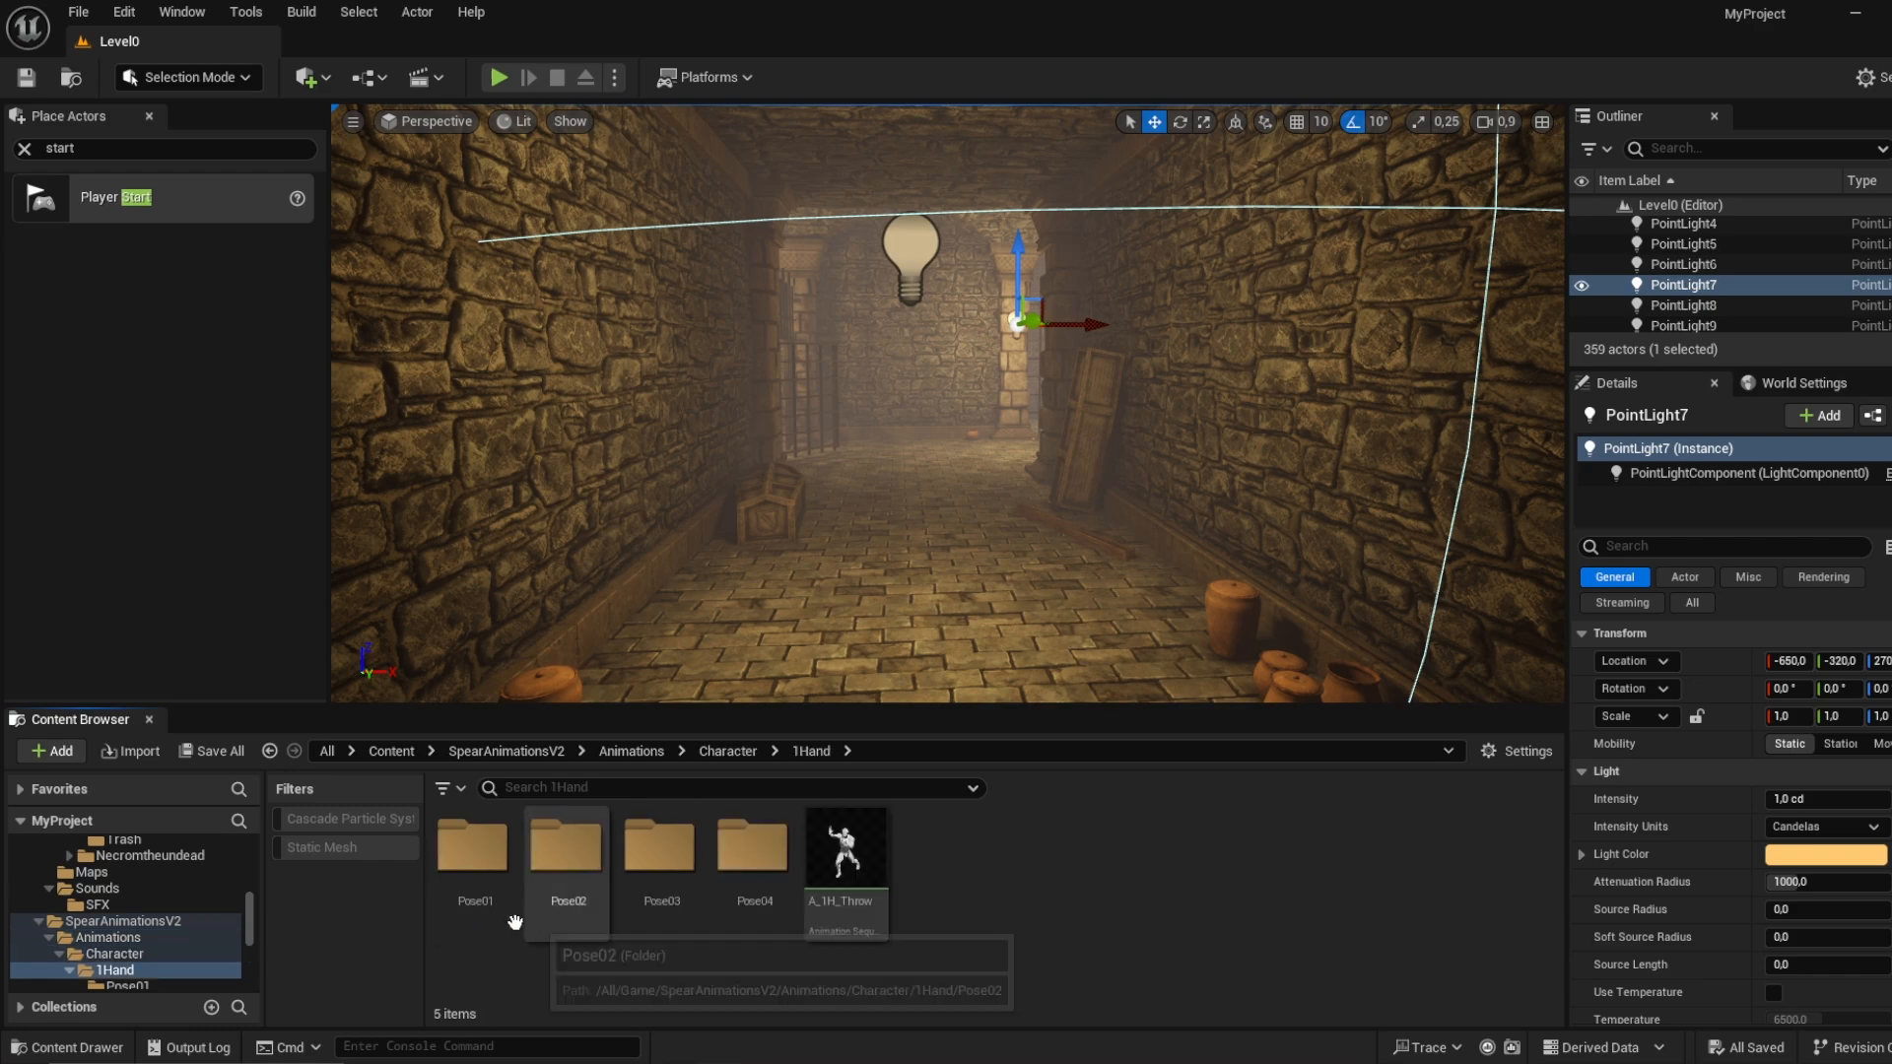
double_click(479, 907)
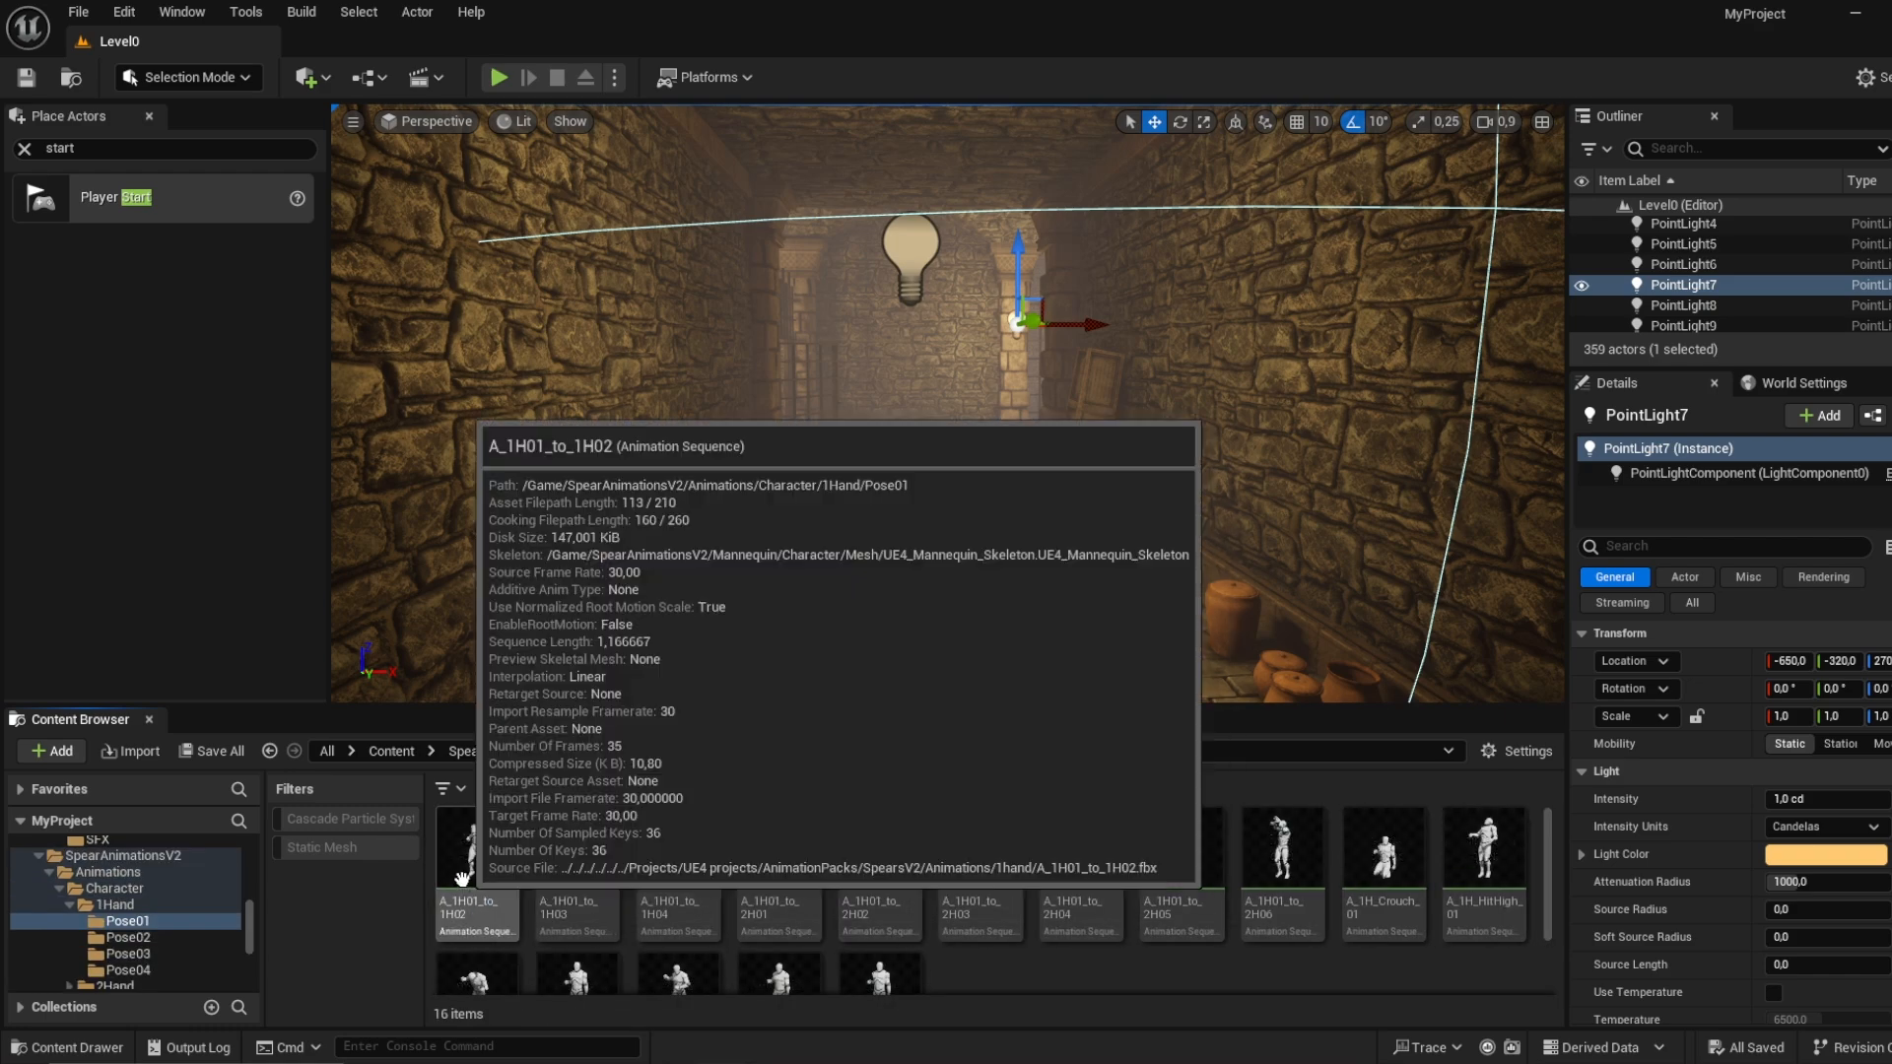
Step: Select the A_1H01_to_1H02 animation sequence in the Pose01 folder
click(514, 934)
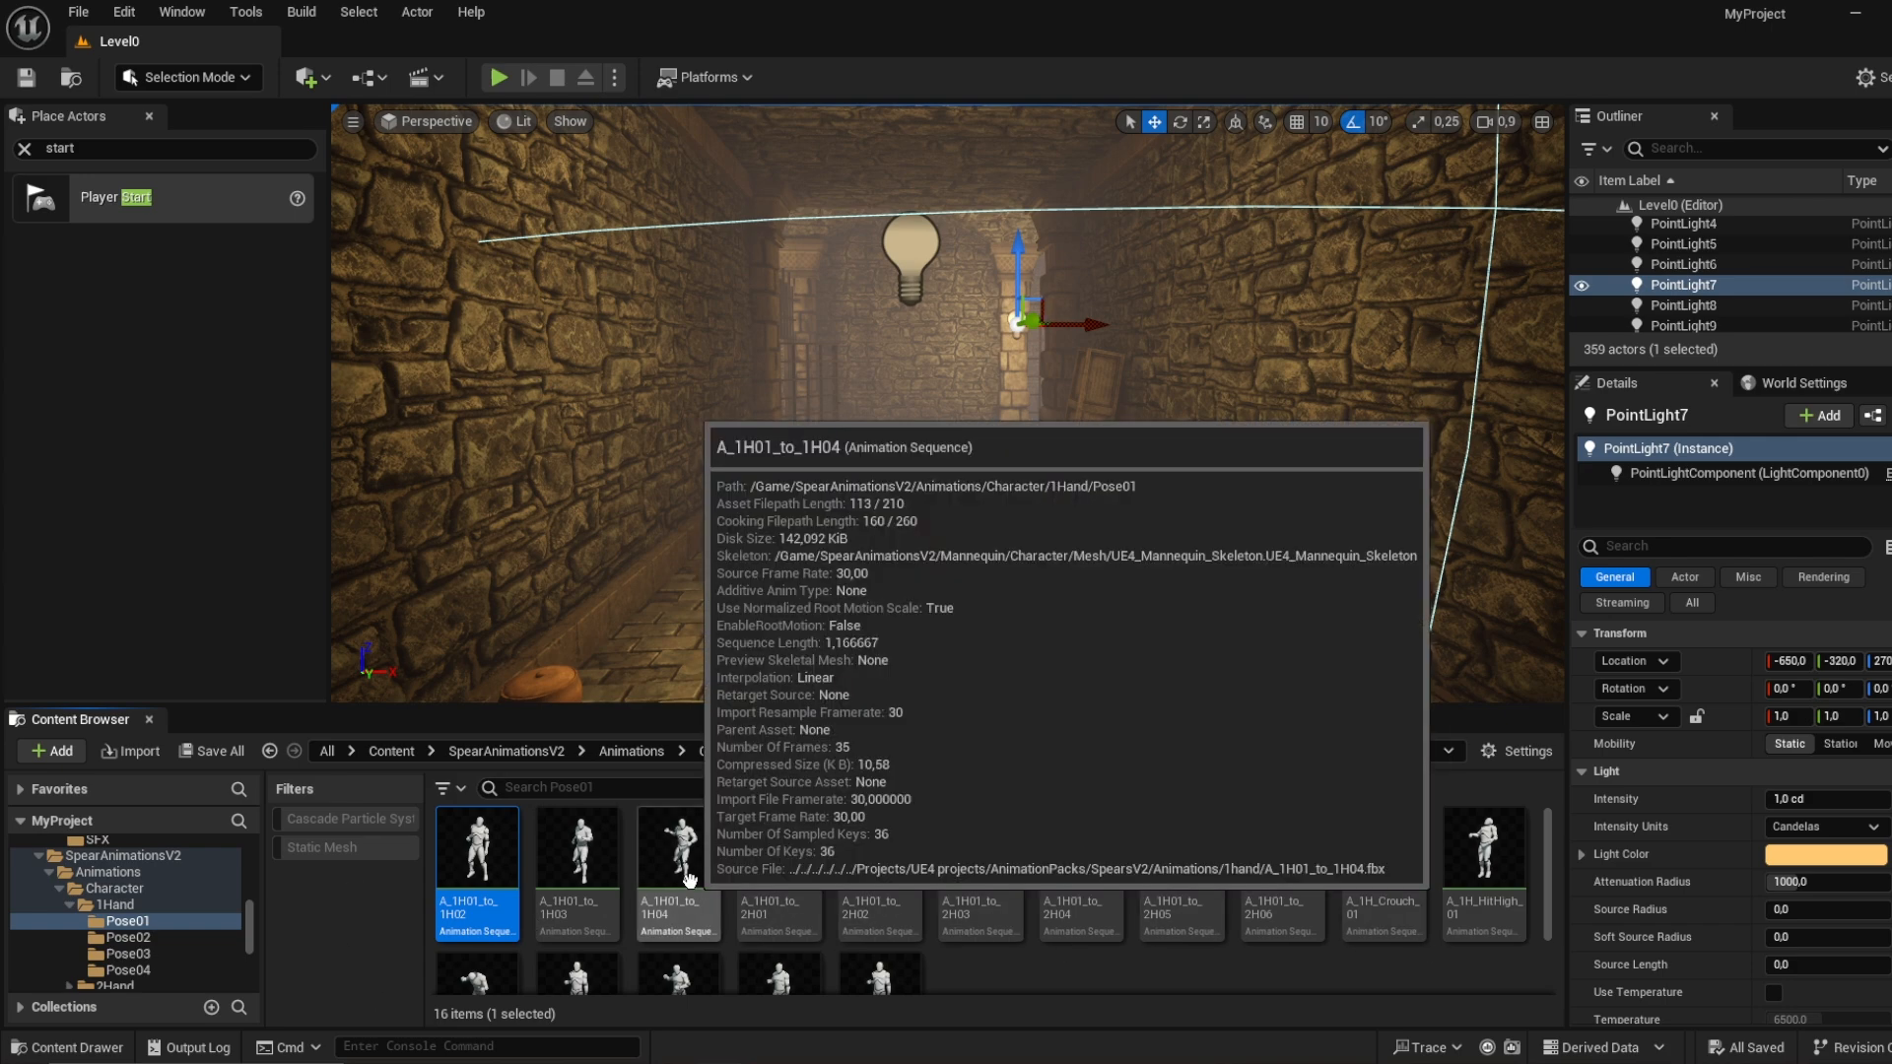
ctrl+click(690, 880)
ctrl+click(974, 881)
shift+click(887, 978)
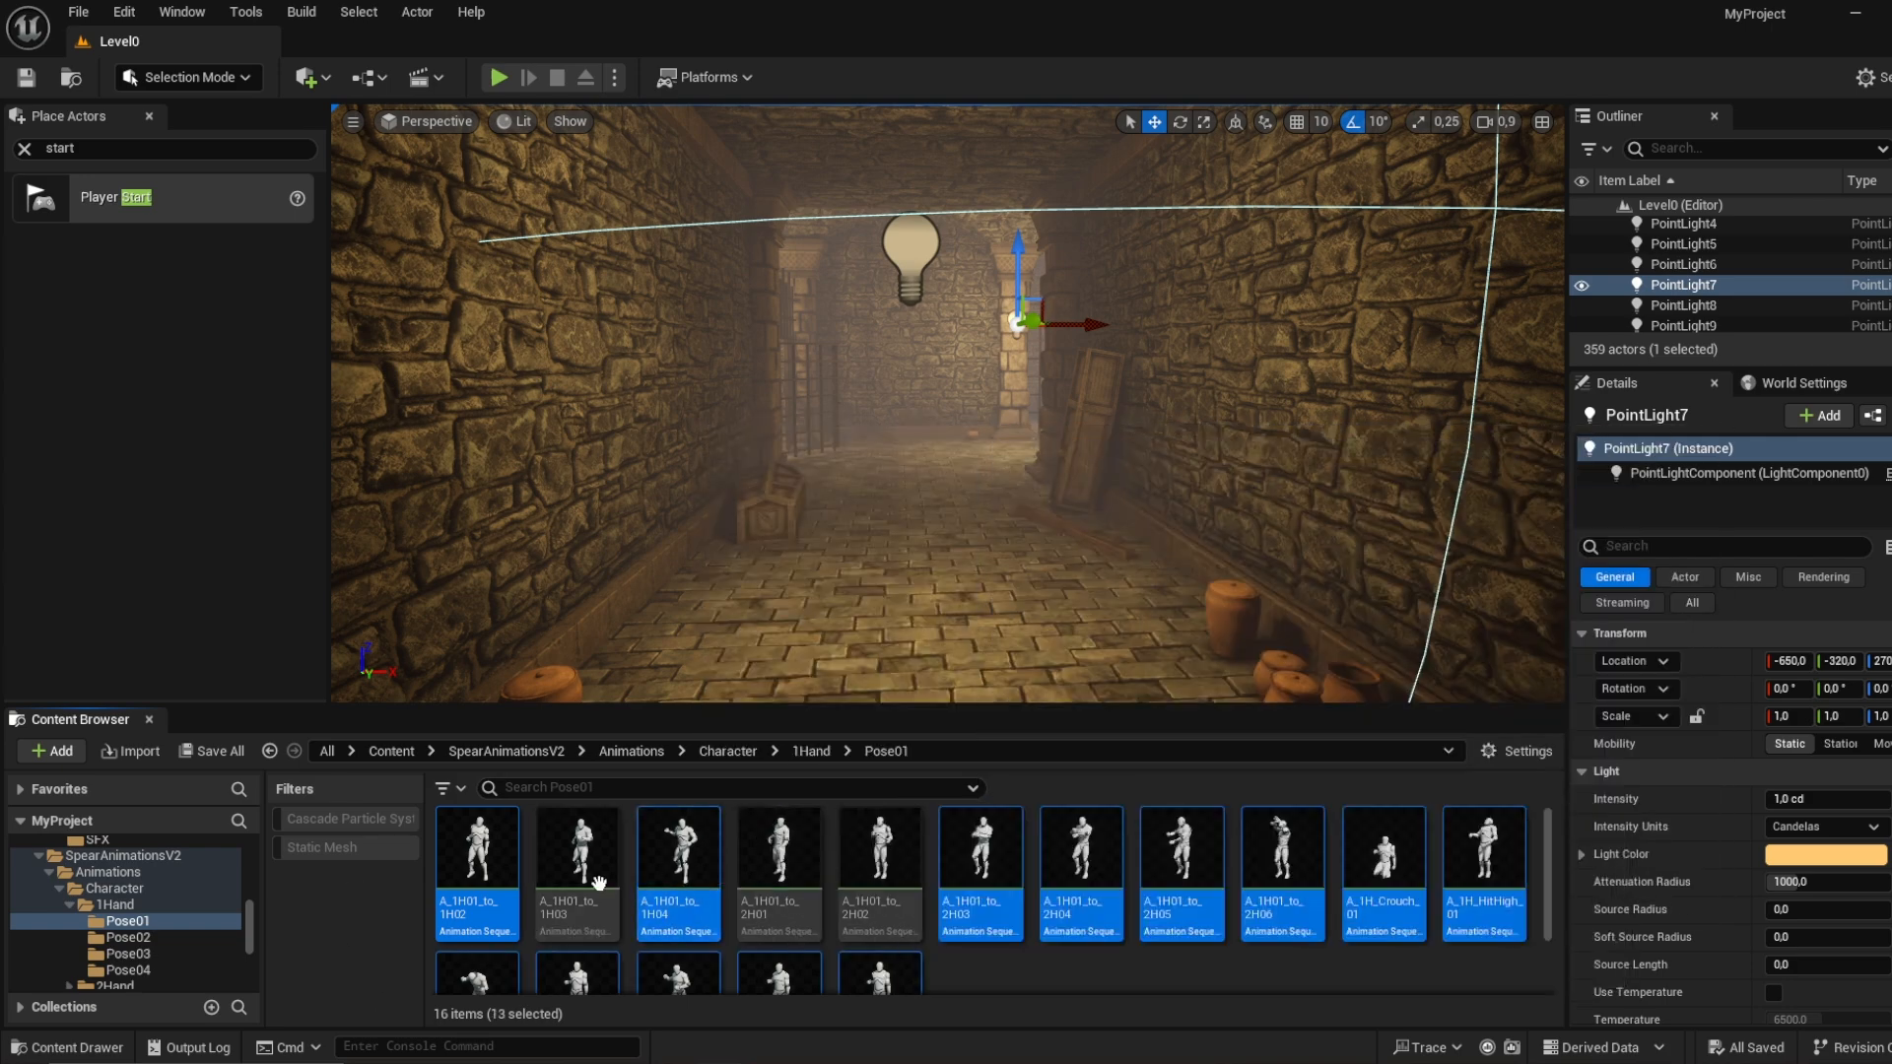
click(476, 875)
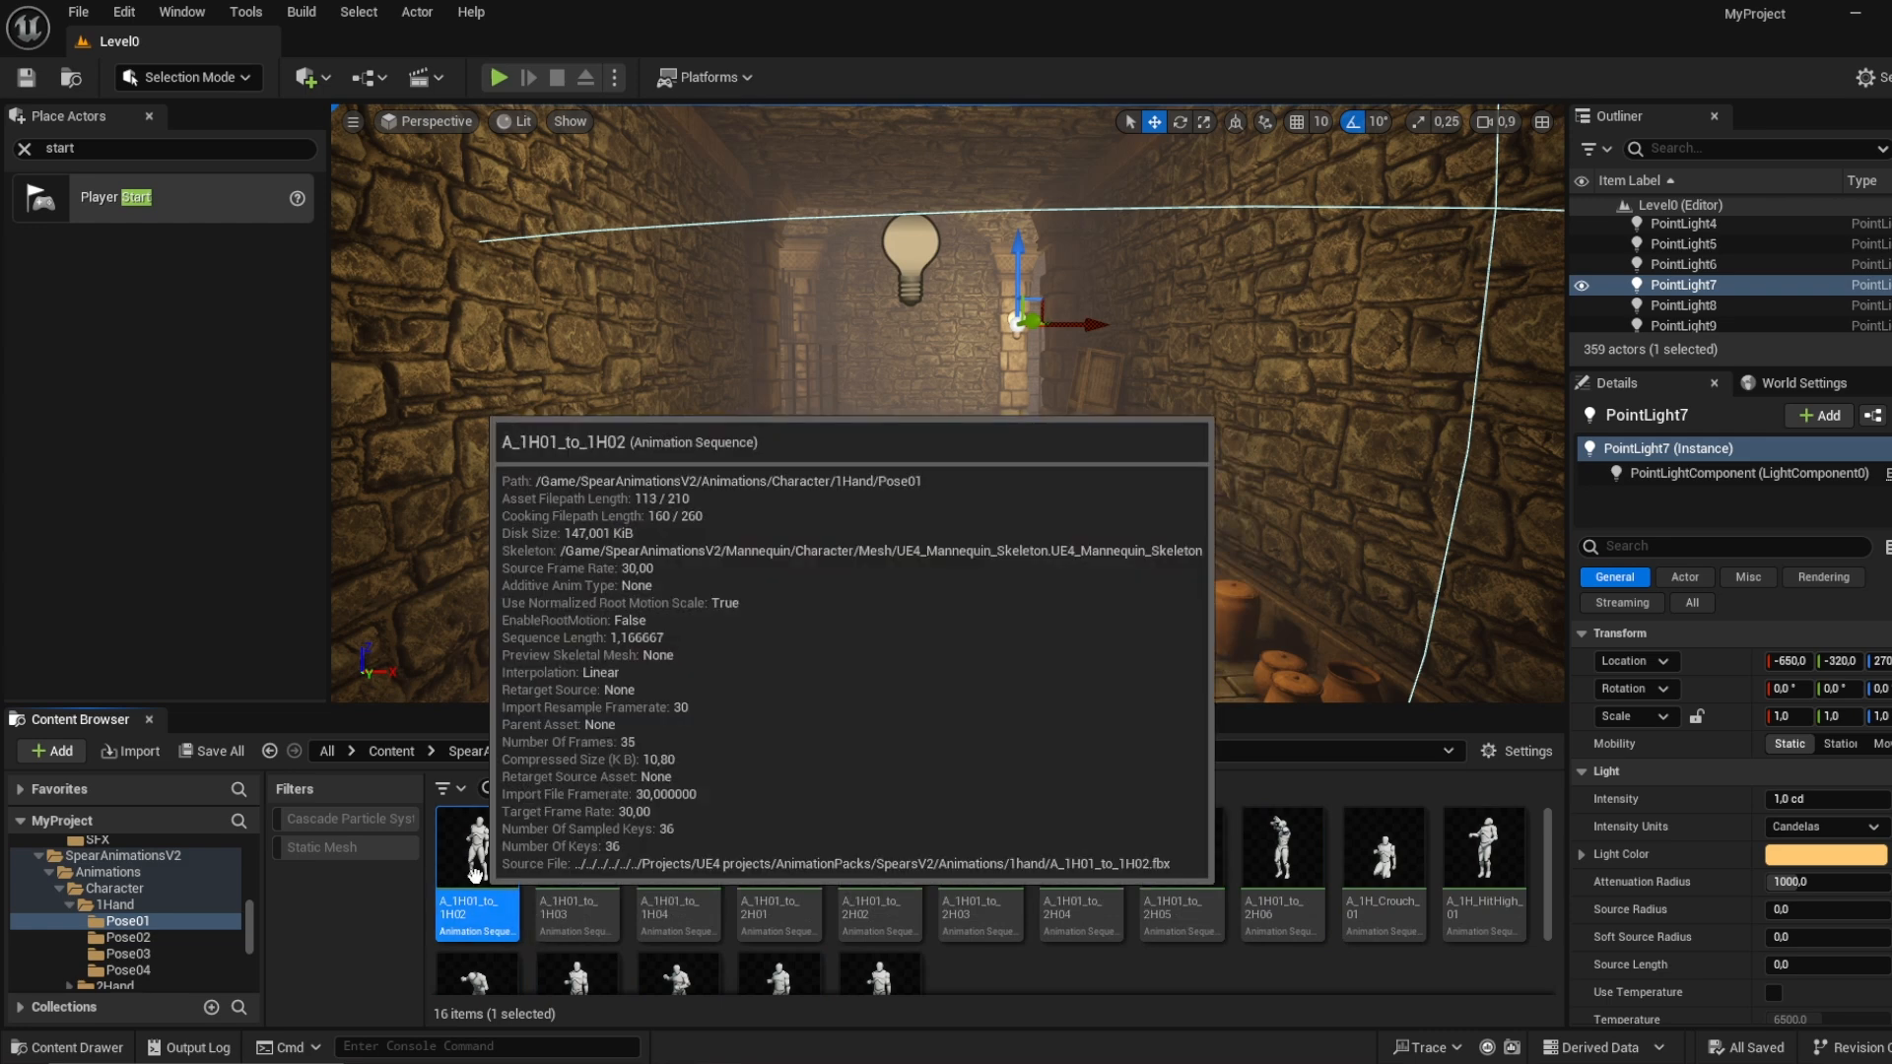
Step: Open Retarget Animations for A_1H01_to_1H02 and set the target skeletal mesh to Necromskeleton
right_click(476, 874)
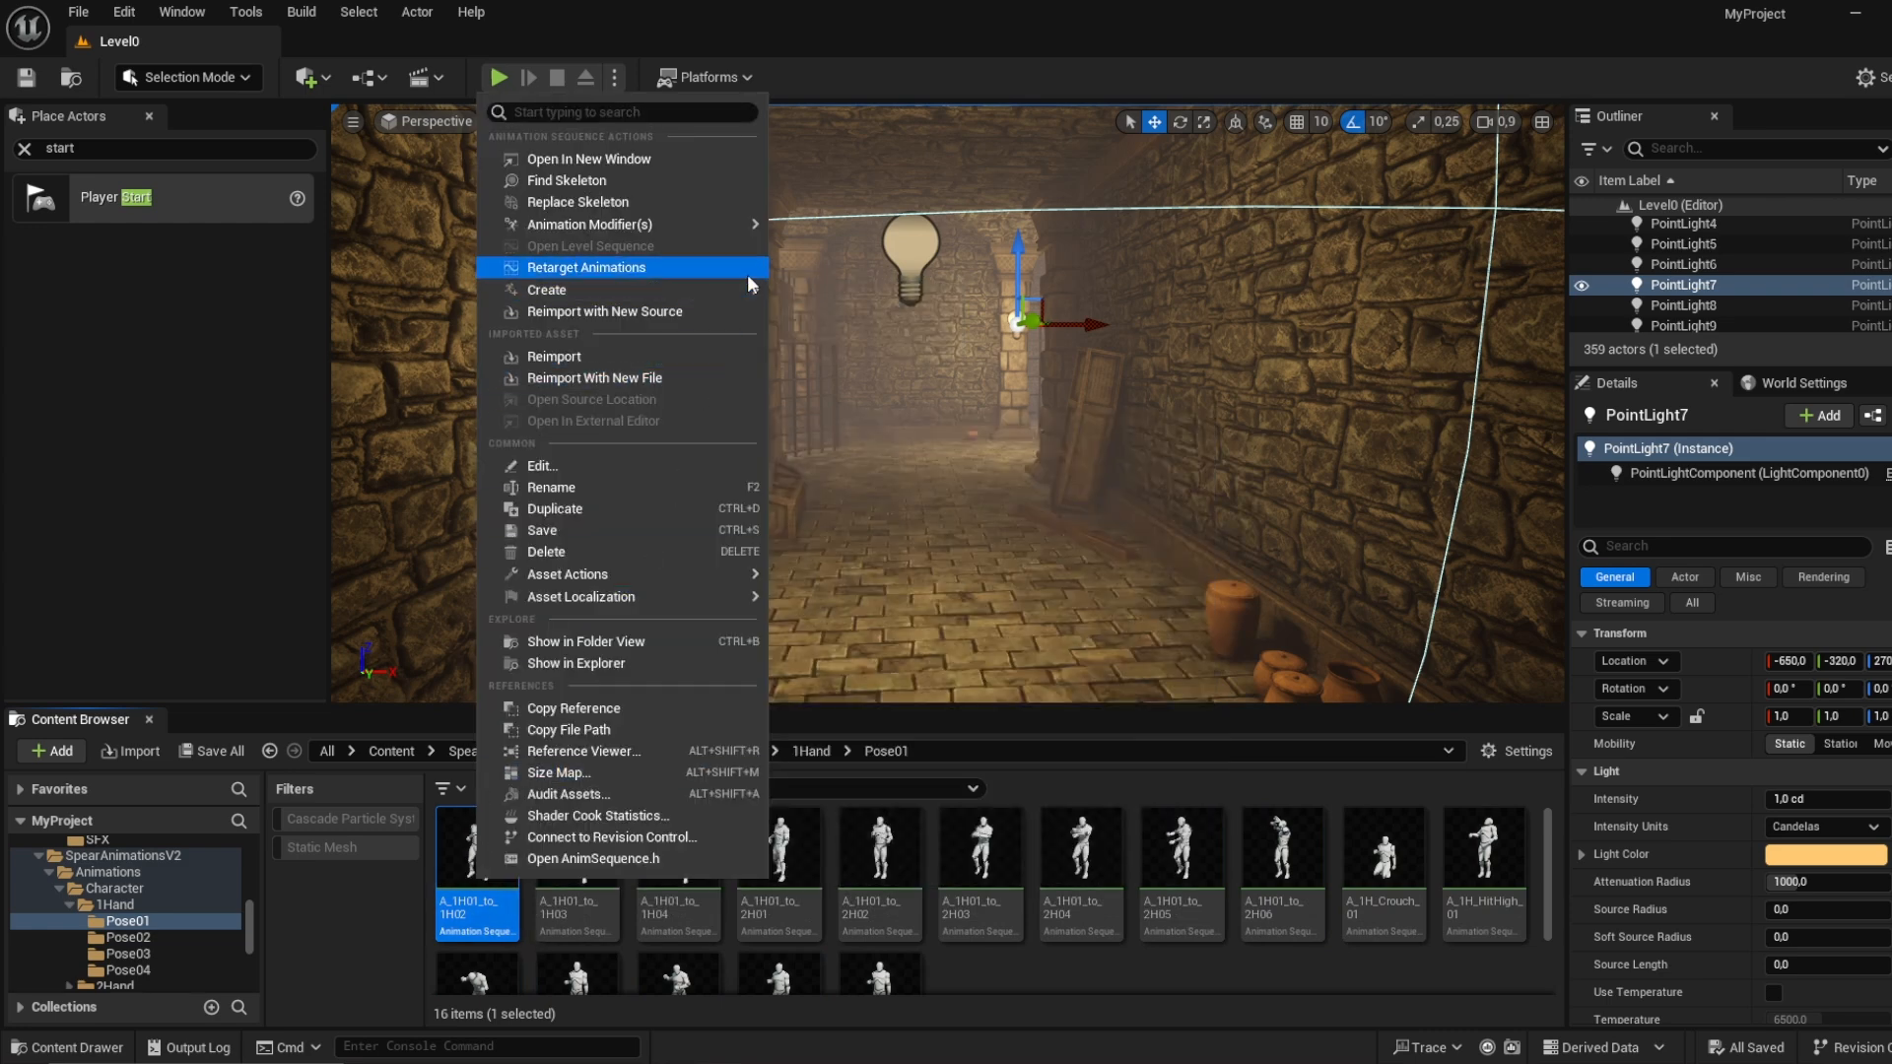
click(659, 267)
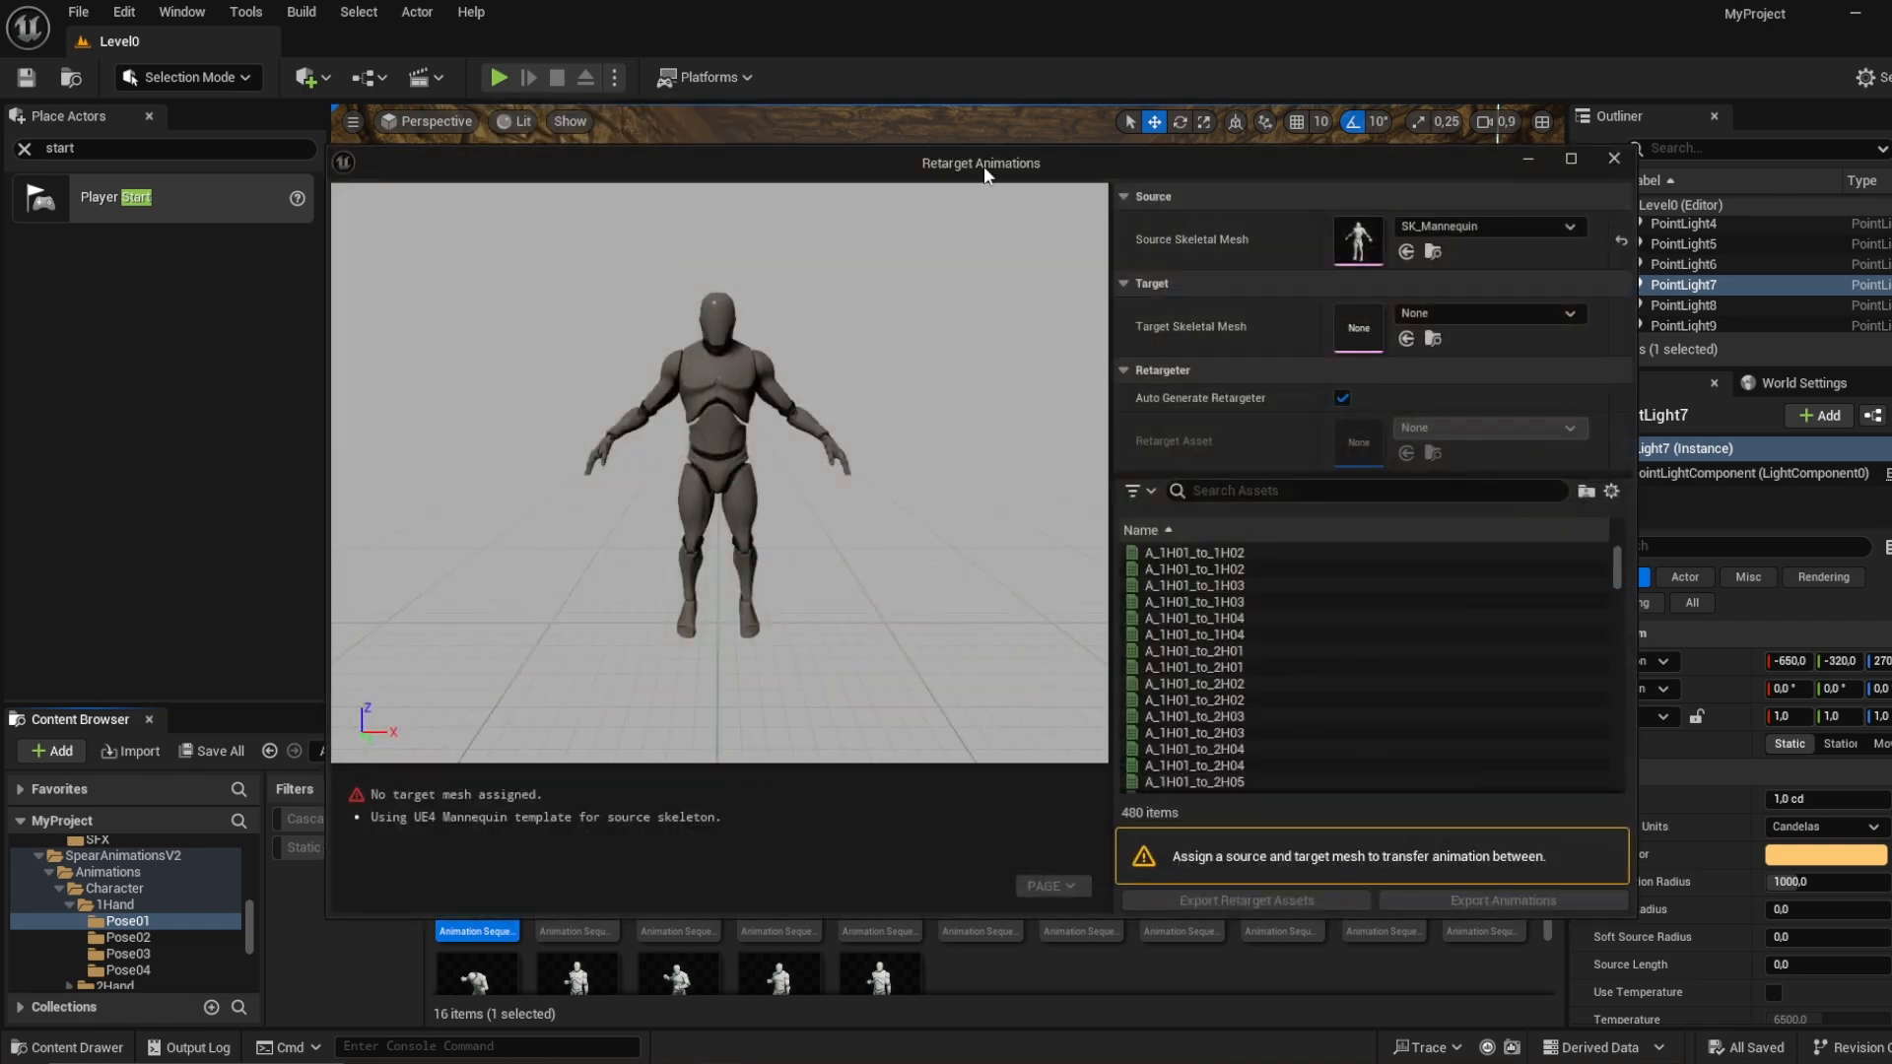
drag(986, 176, 910, 134)
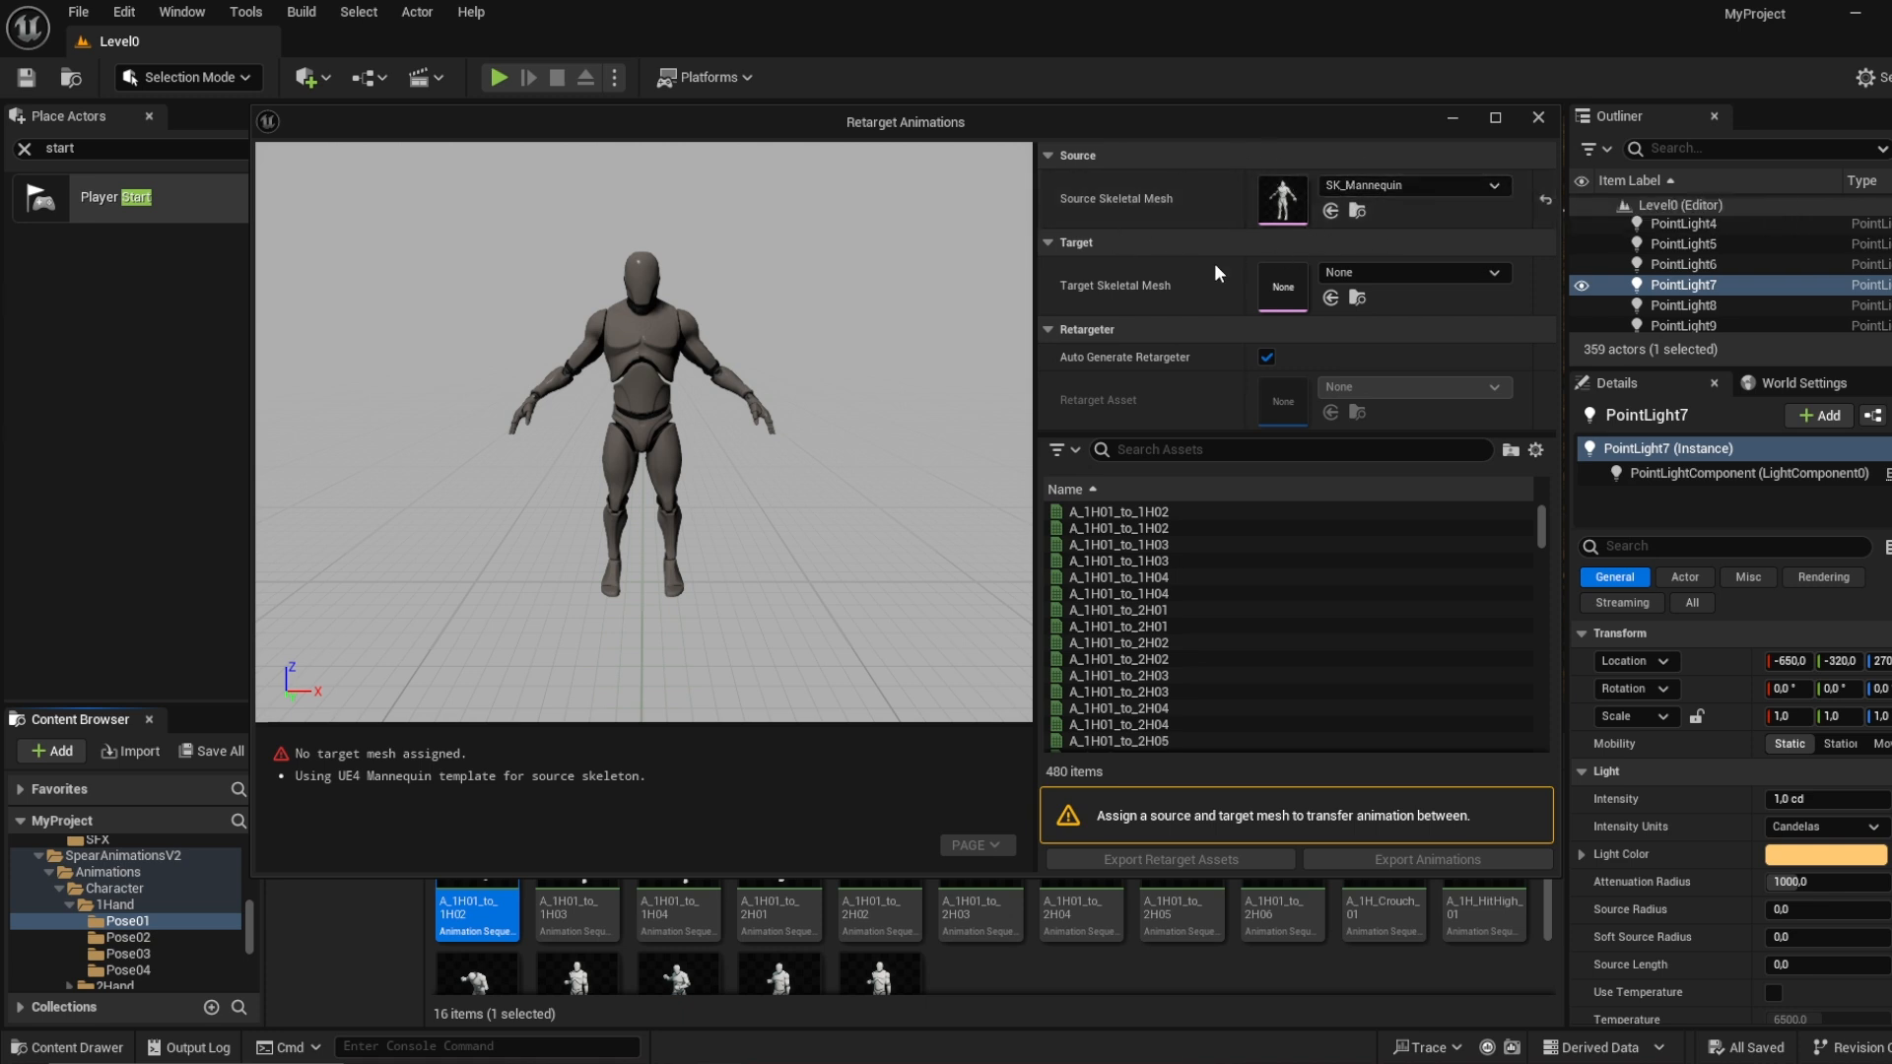
click(1362, 275)
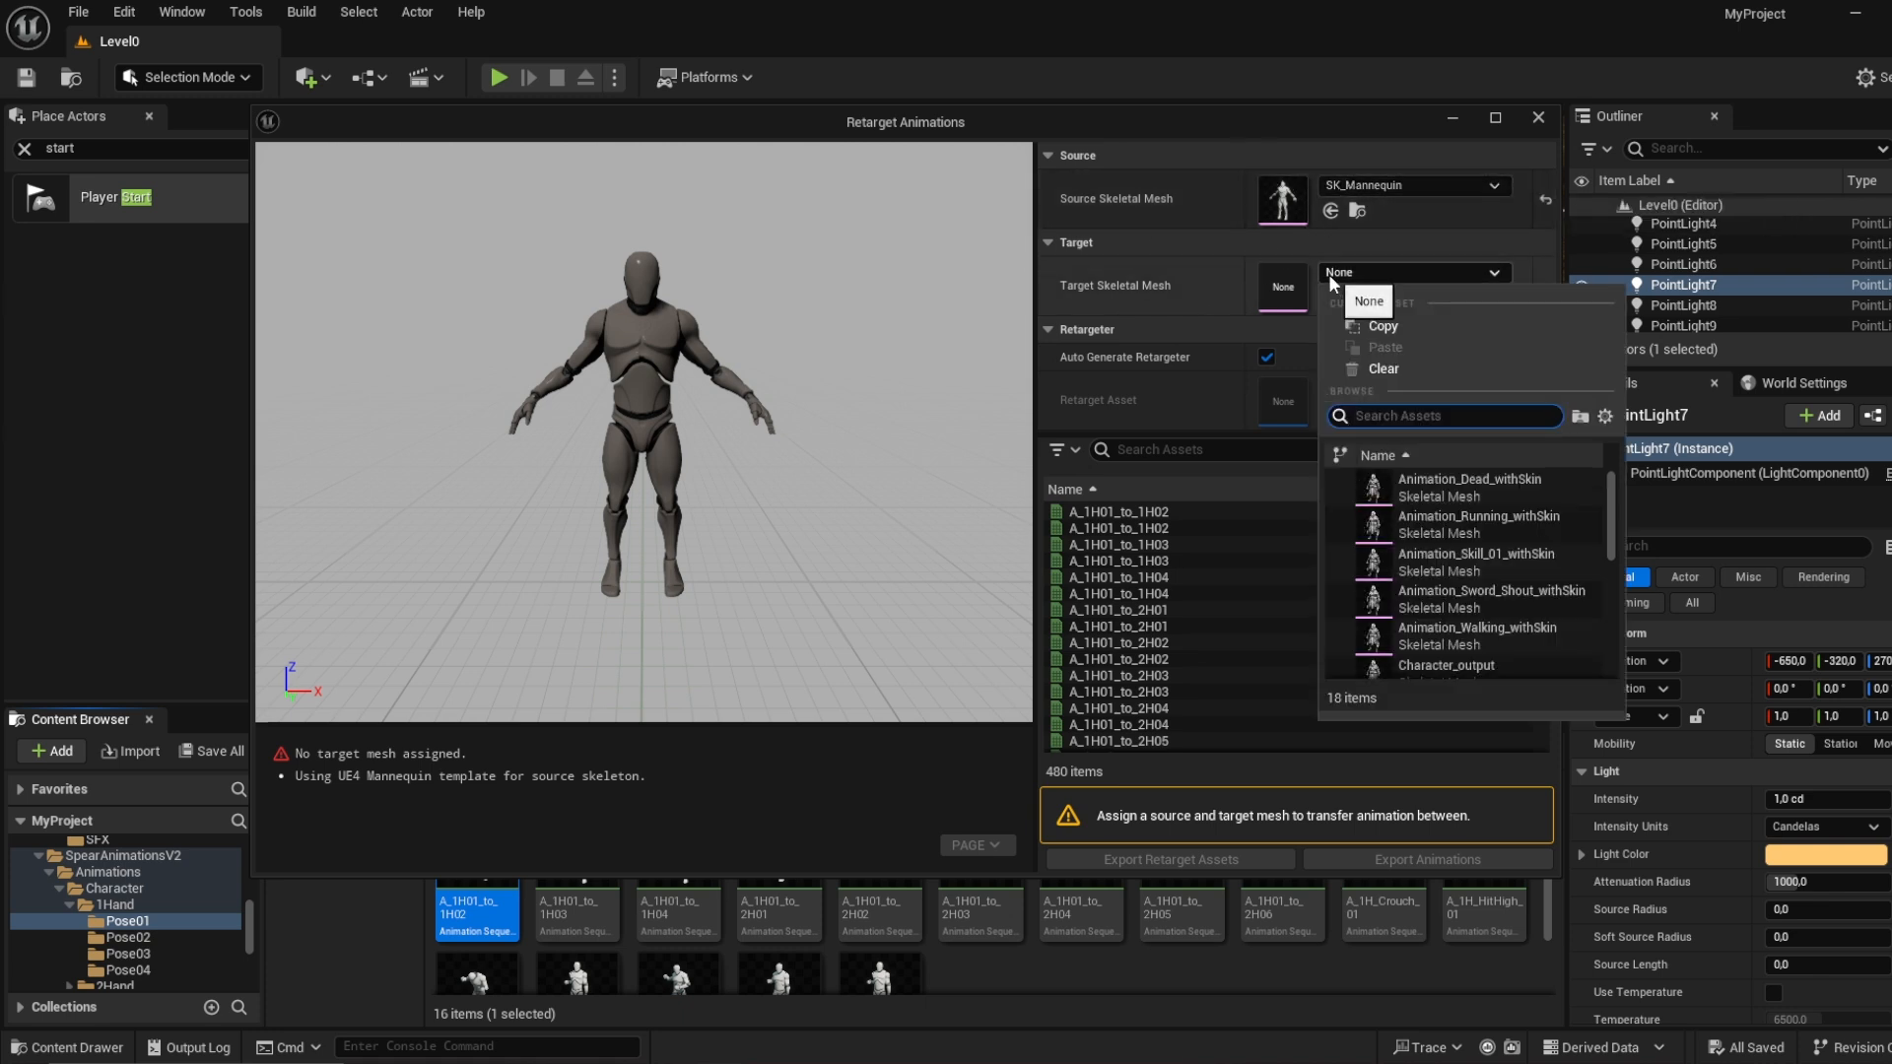
scroll(1444, 521, down, 2)
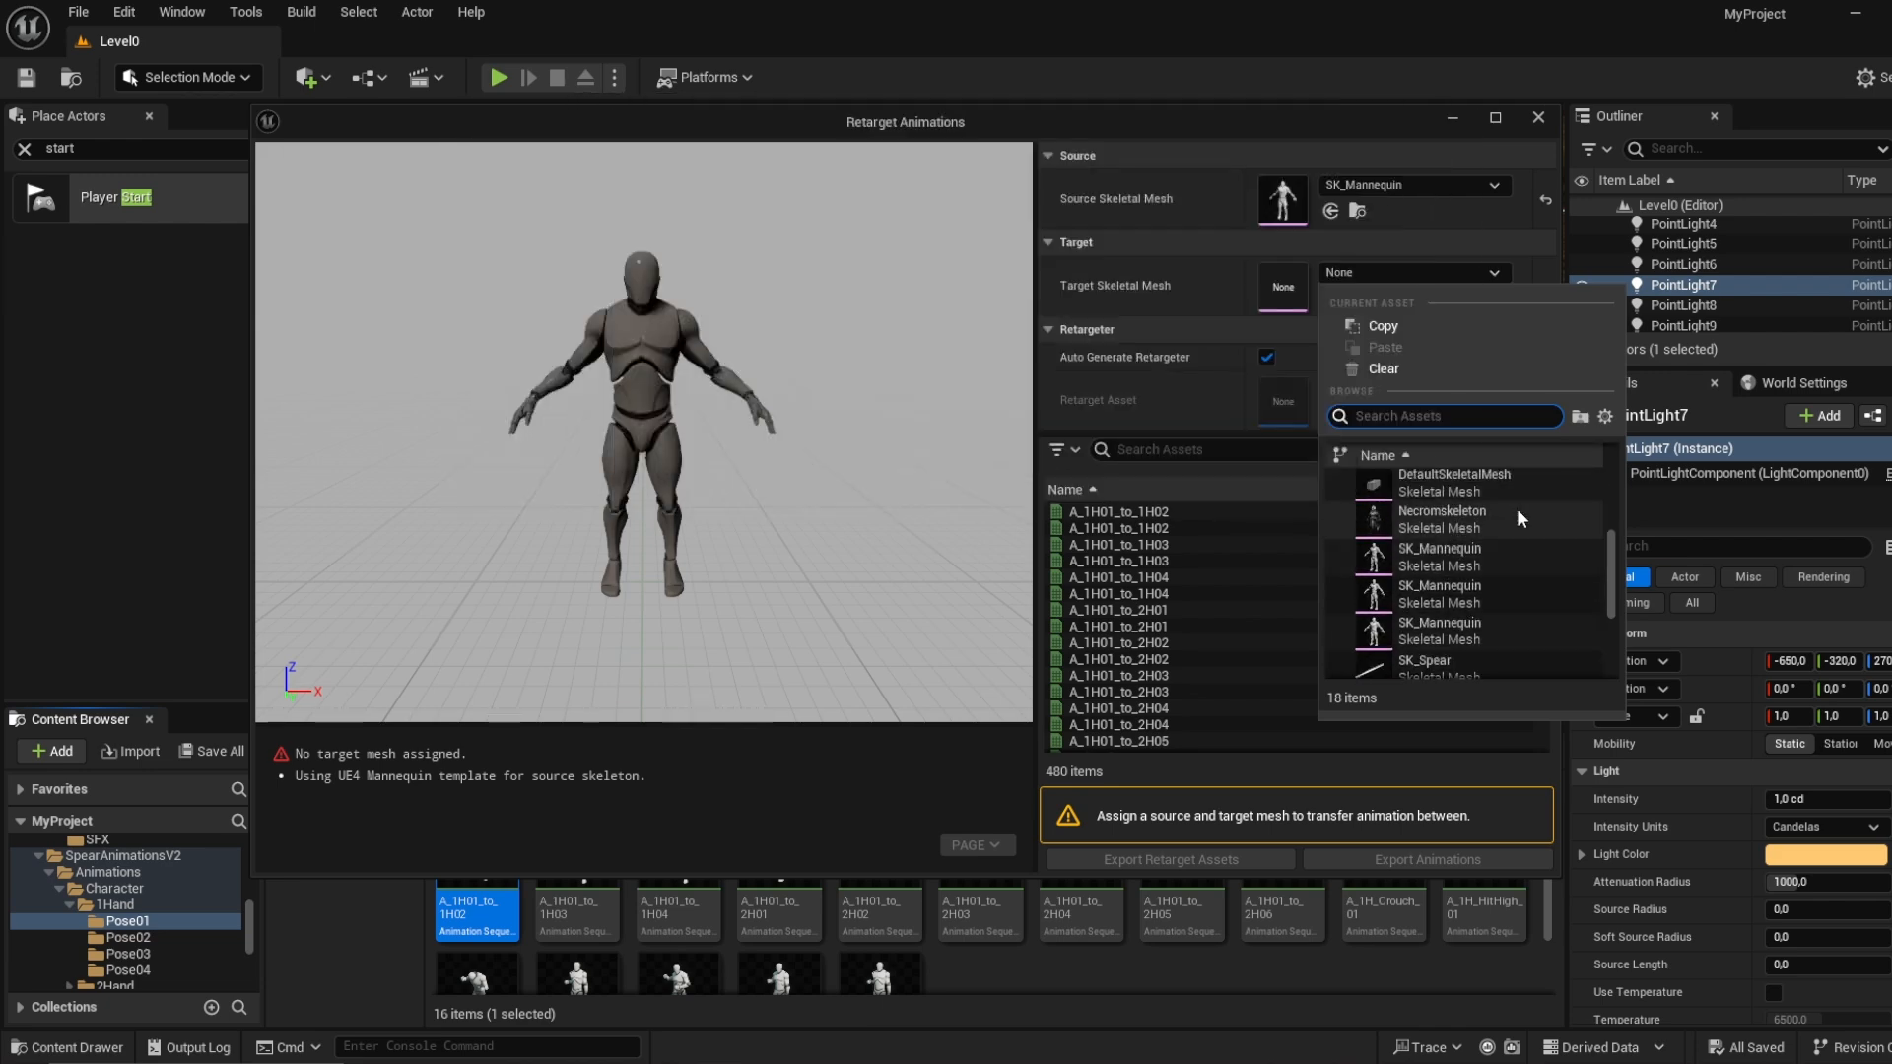
click(1516, 509)
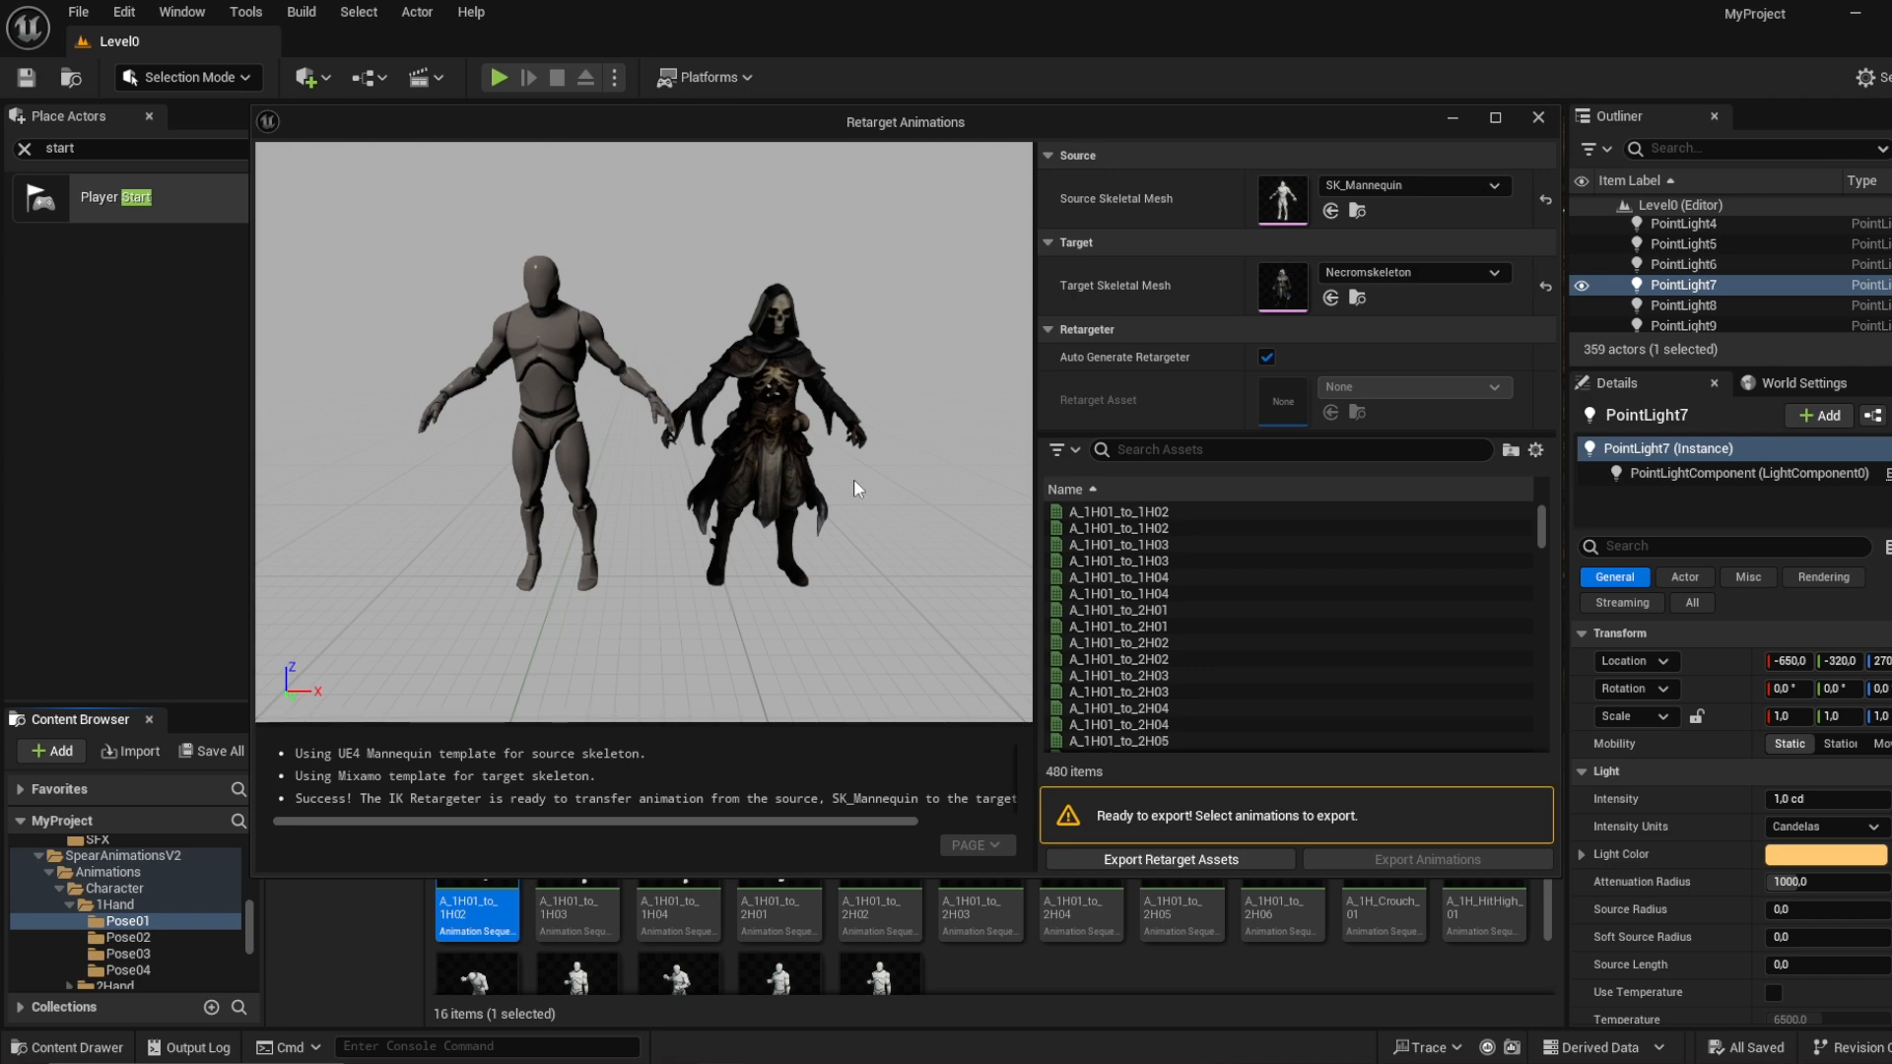
Step: Try selecting single animations, a range from A_1H01_to_1H04 to A_1H01_to_2H05, and all assets in the retarget list
click(1204, 513)
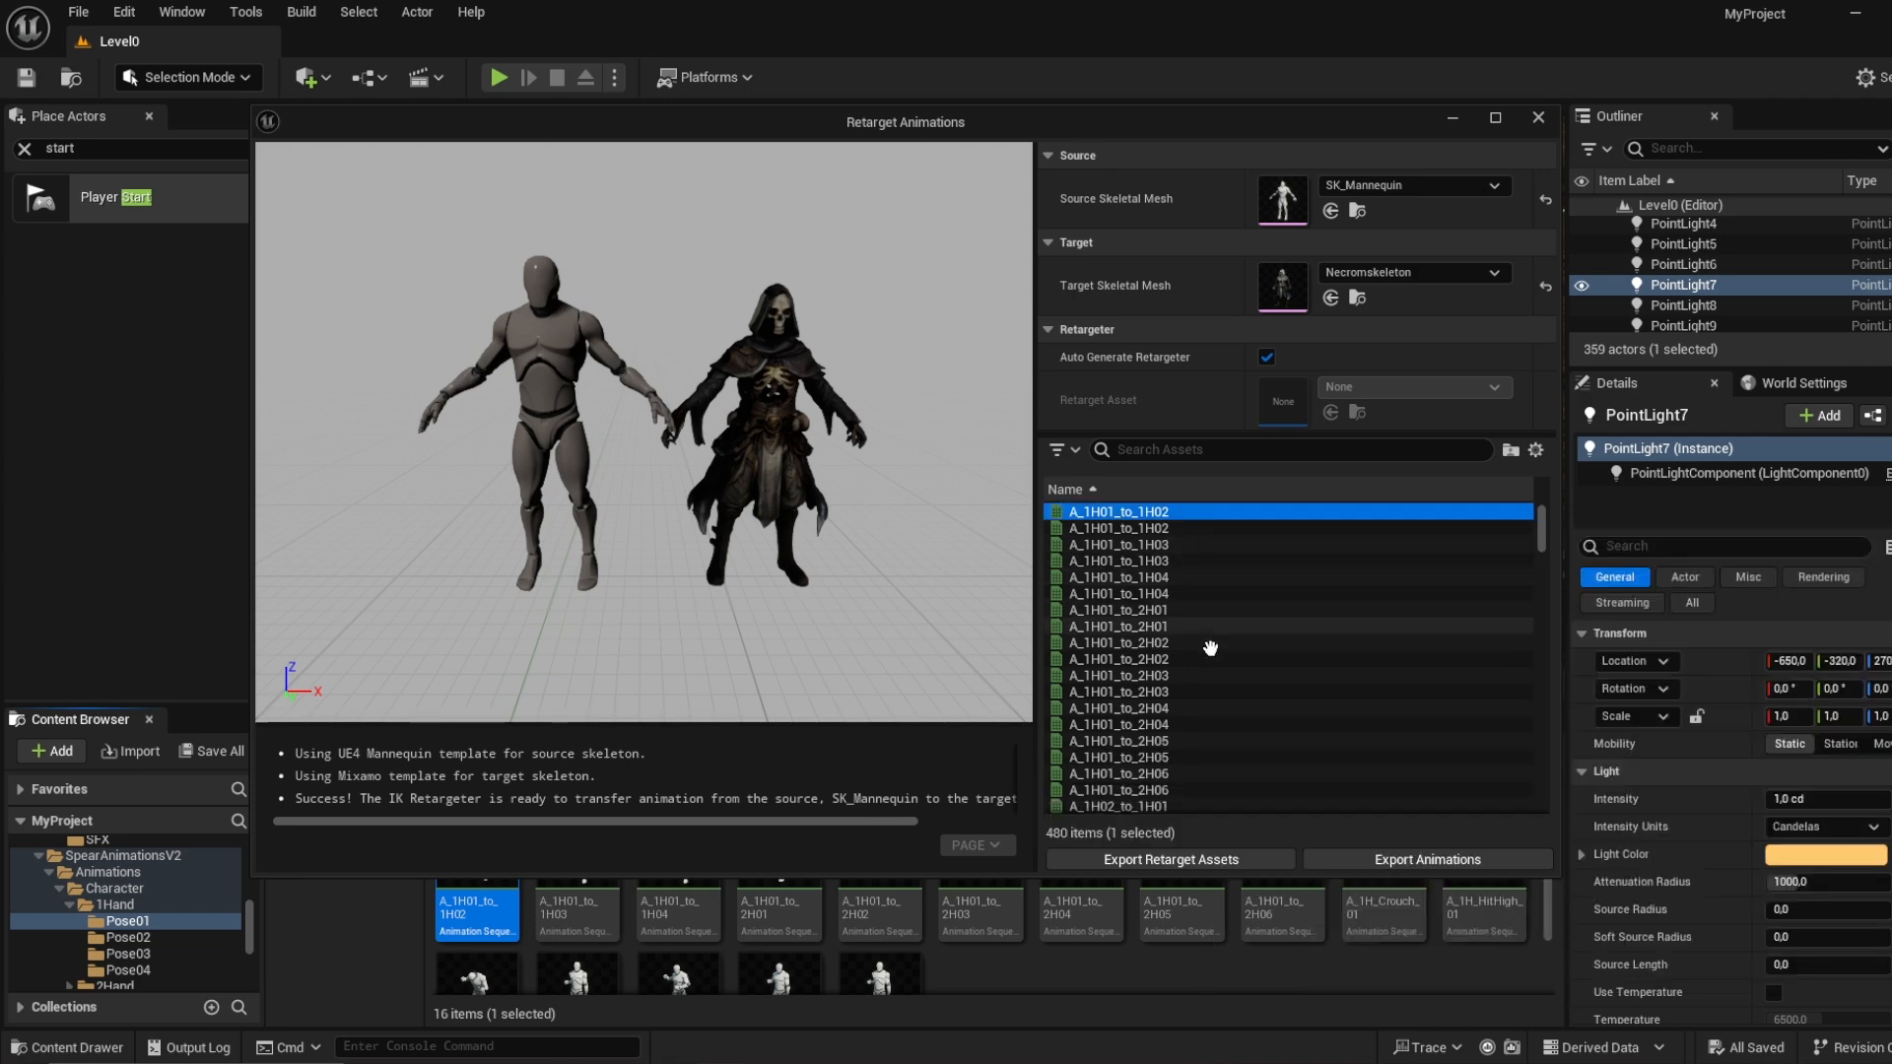
click(1208, 692)
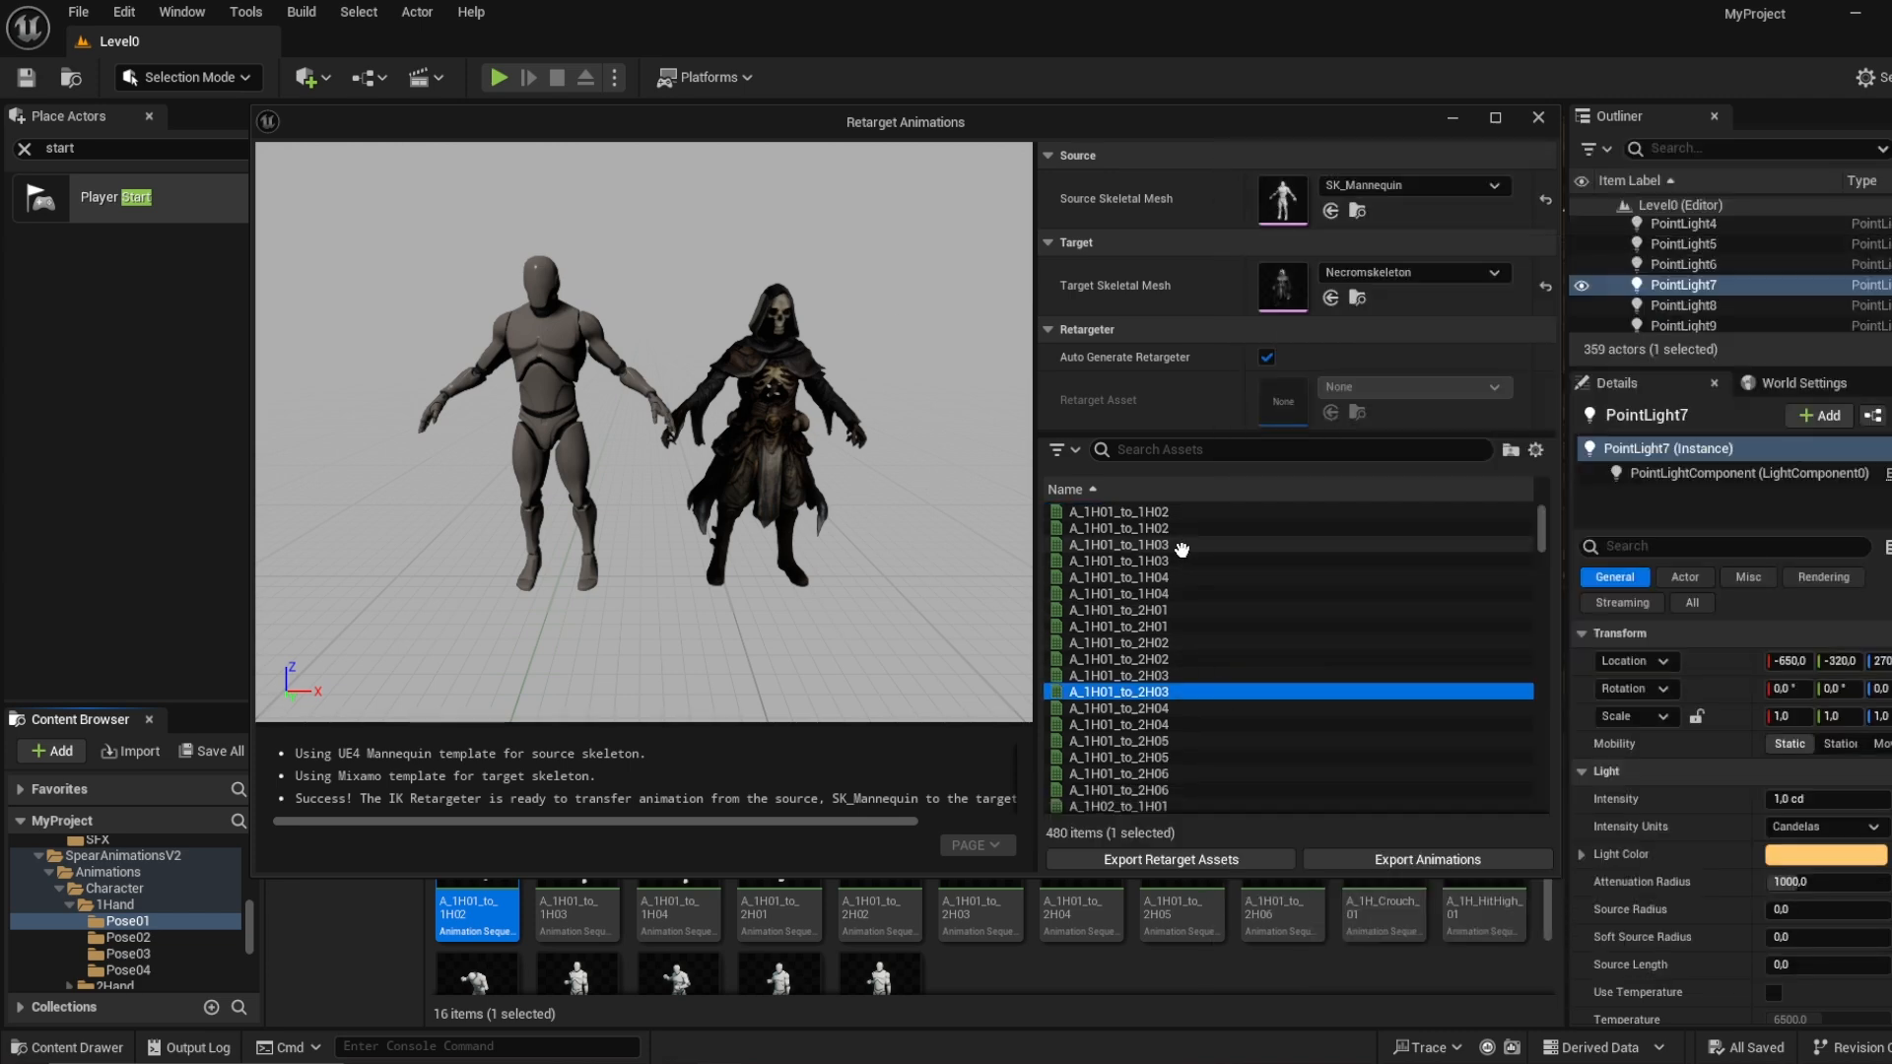
click(1183, 593)
shift+click(1220, 741)
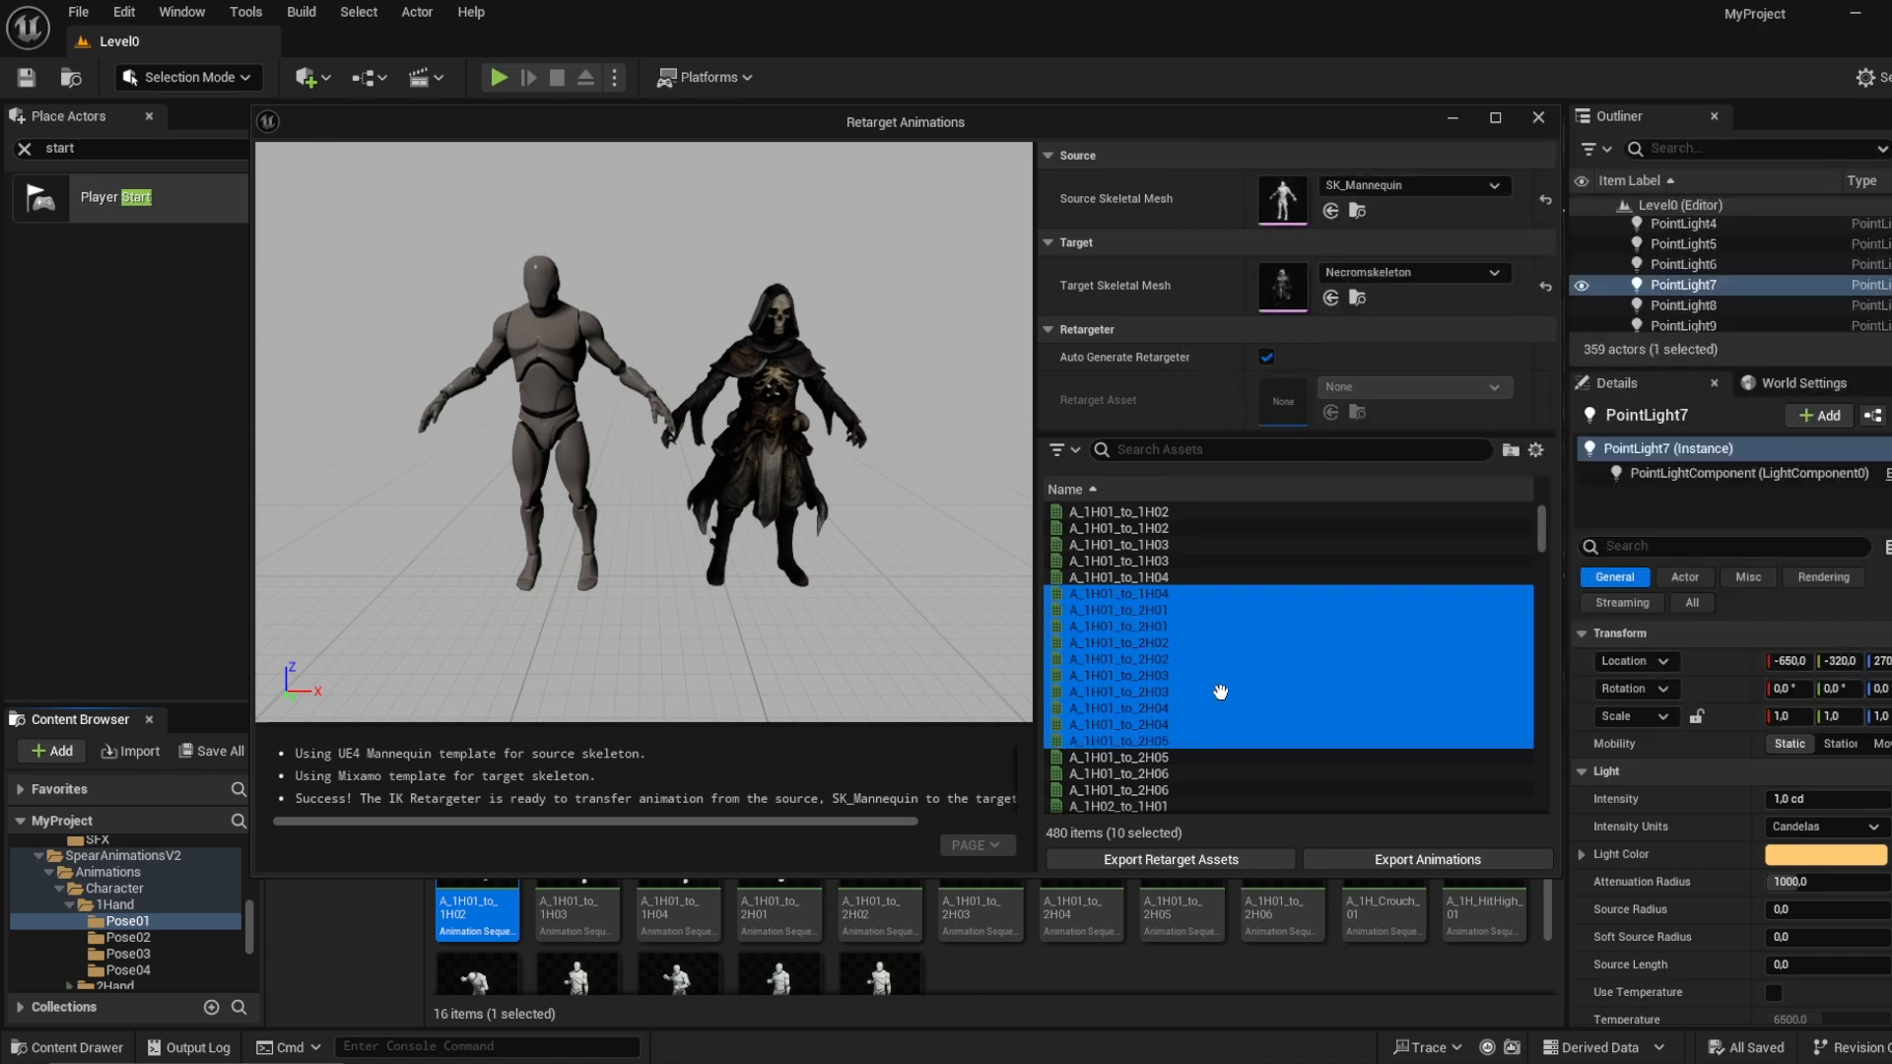
scroll(1220, 692, down, 10)
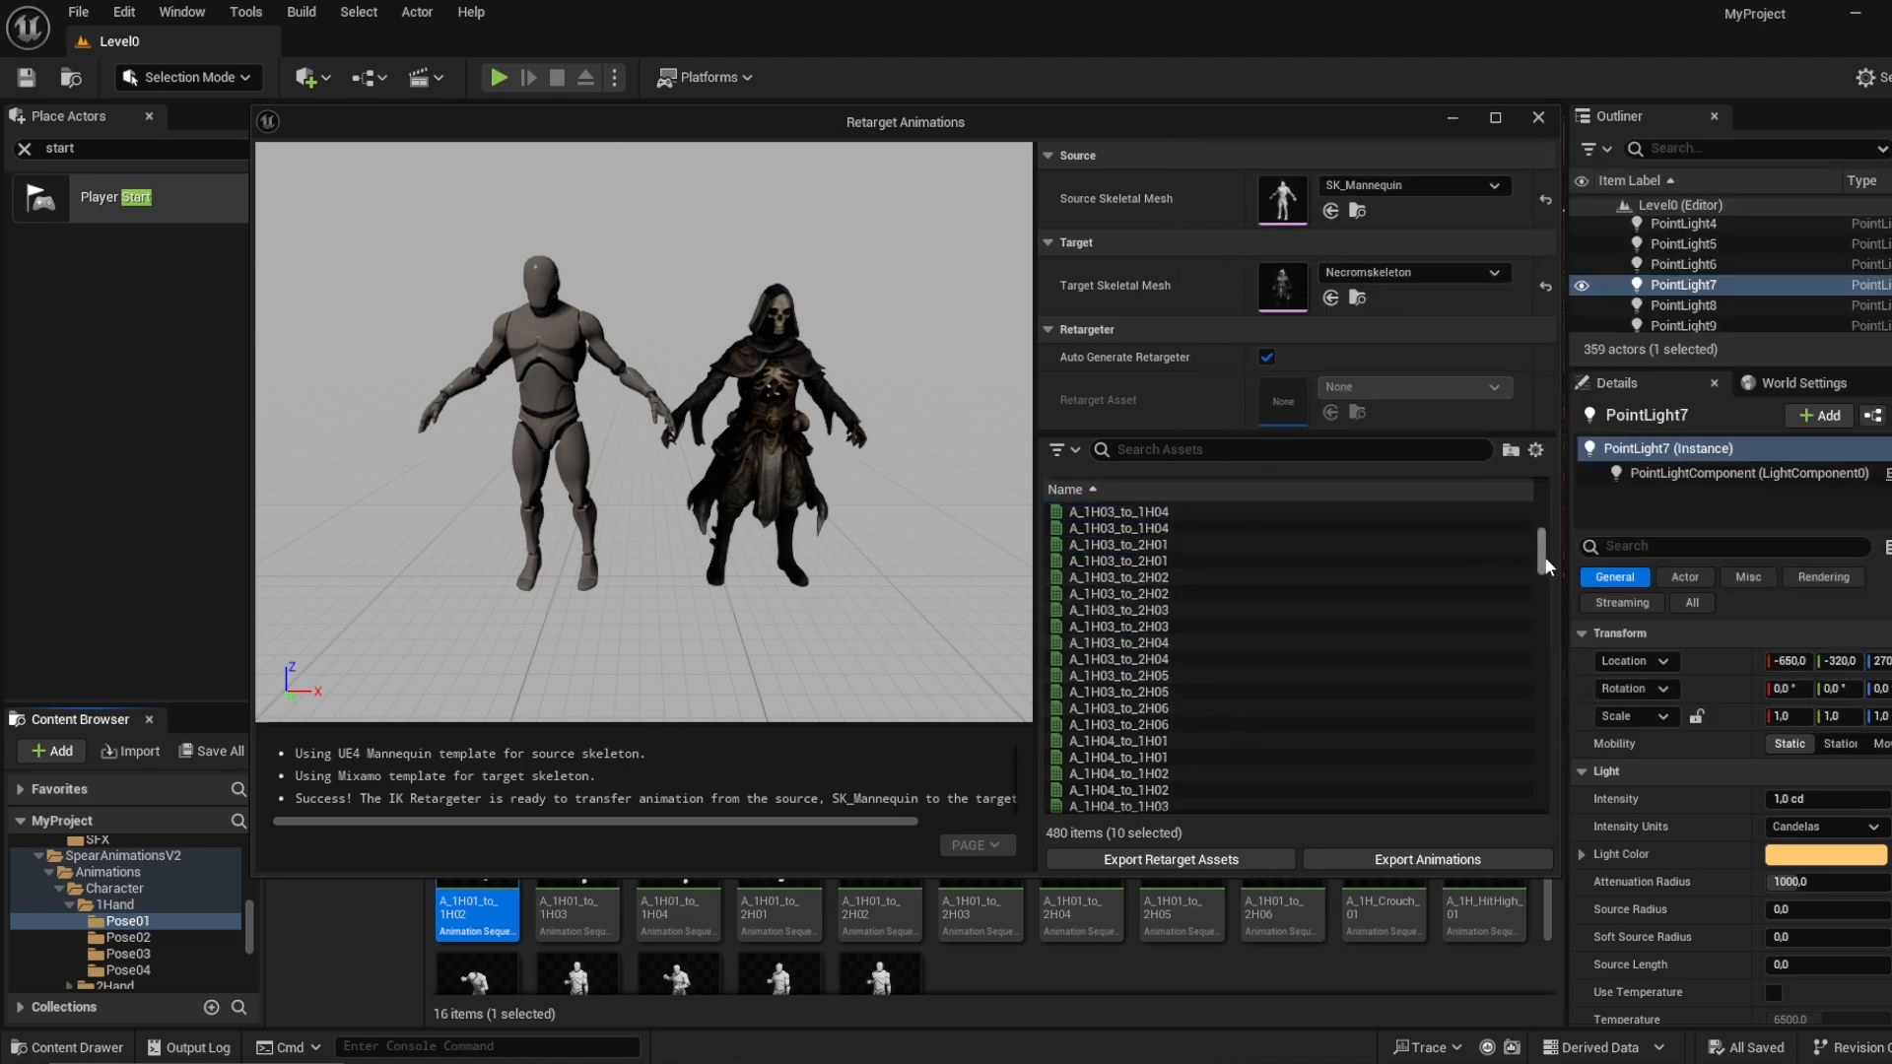
key(ctrl+a)
drag(1543, 552, 1532, 784)
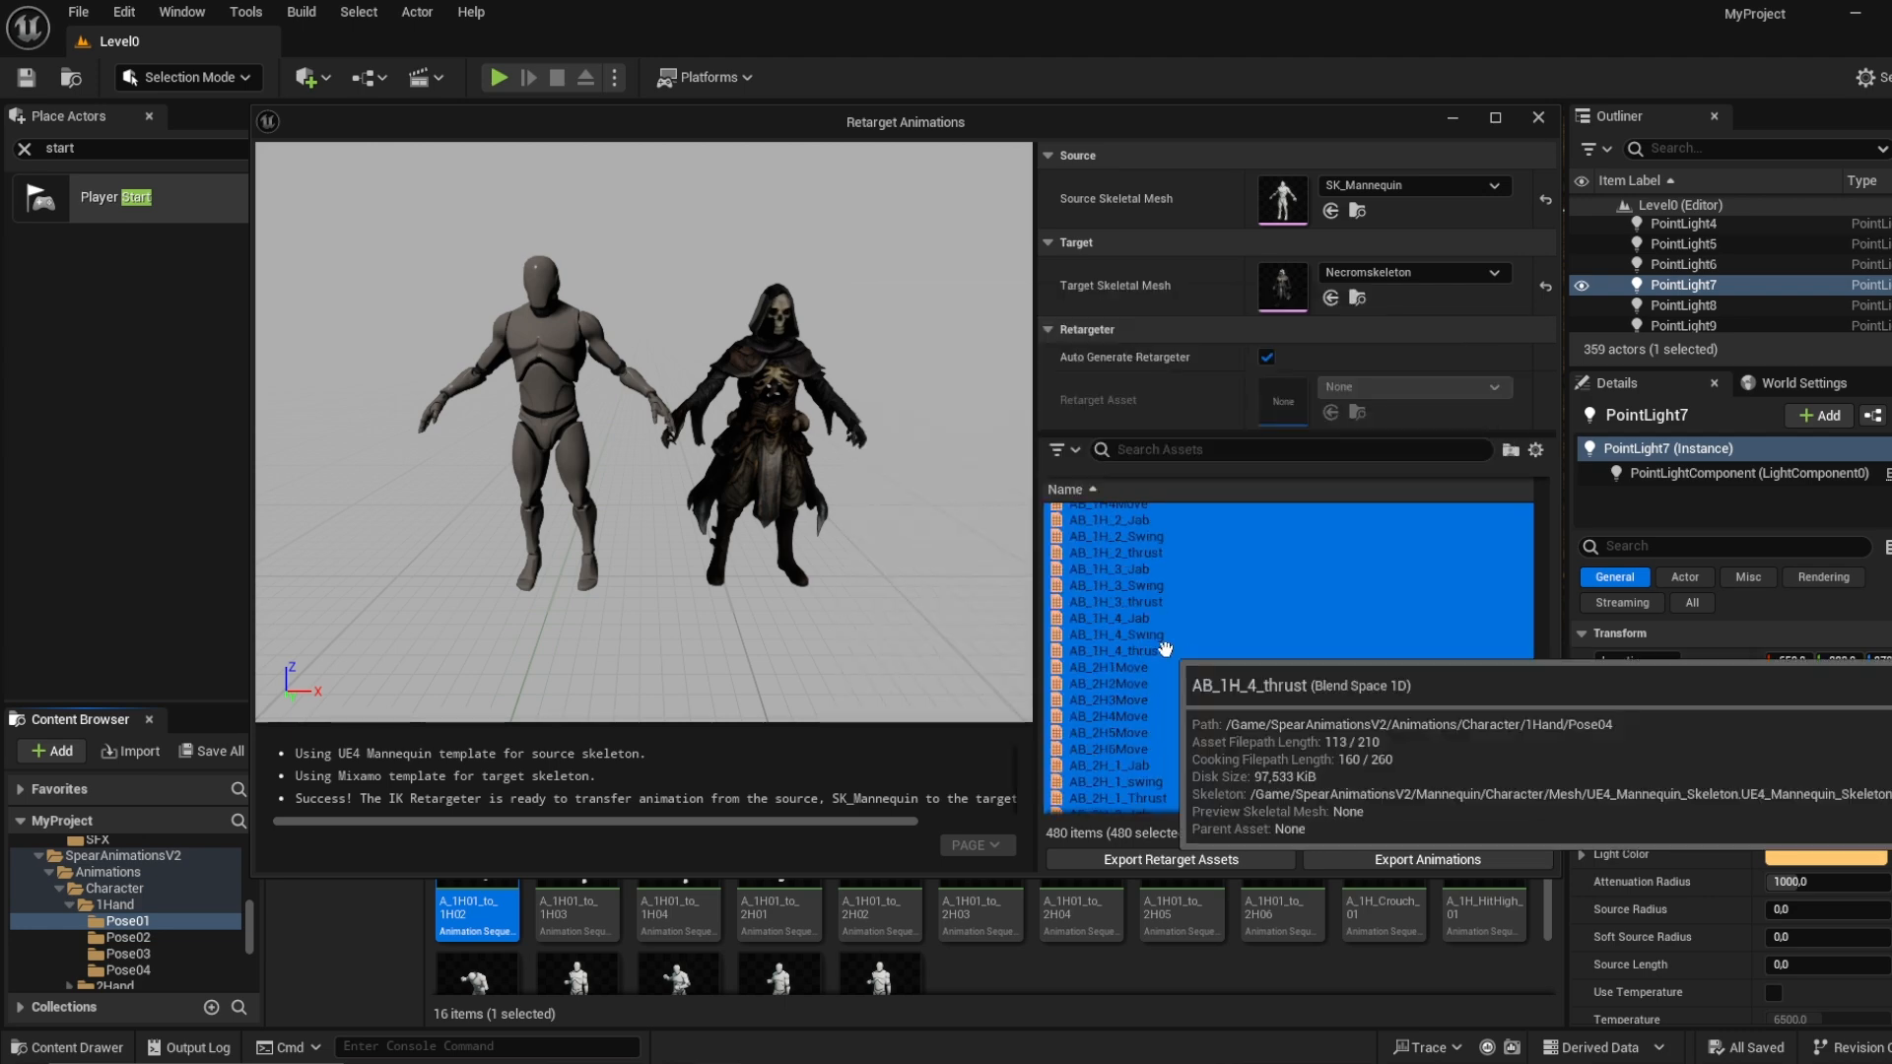
Step: Reduce the selection to the first A_1H01_to_1H02 entry in the retarget asset list
click(1143, 585)
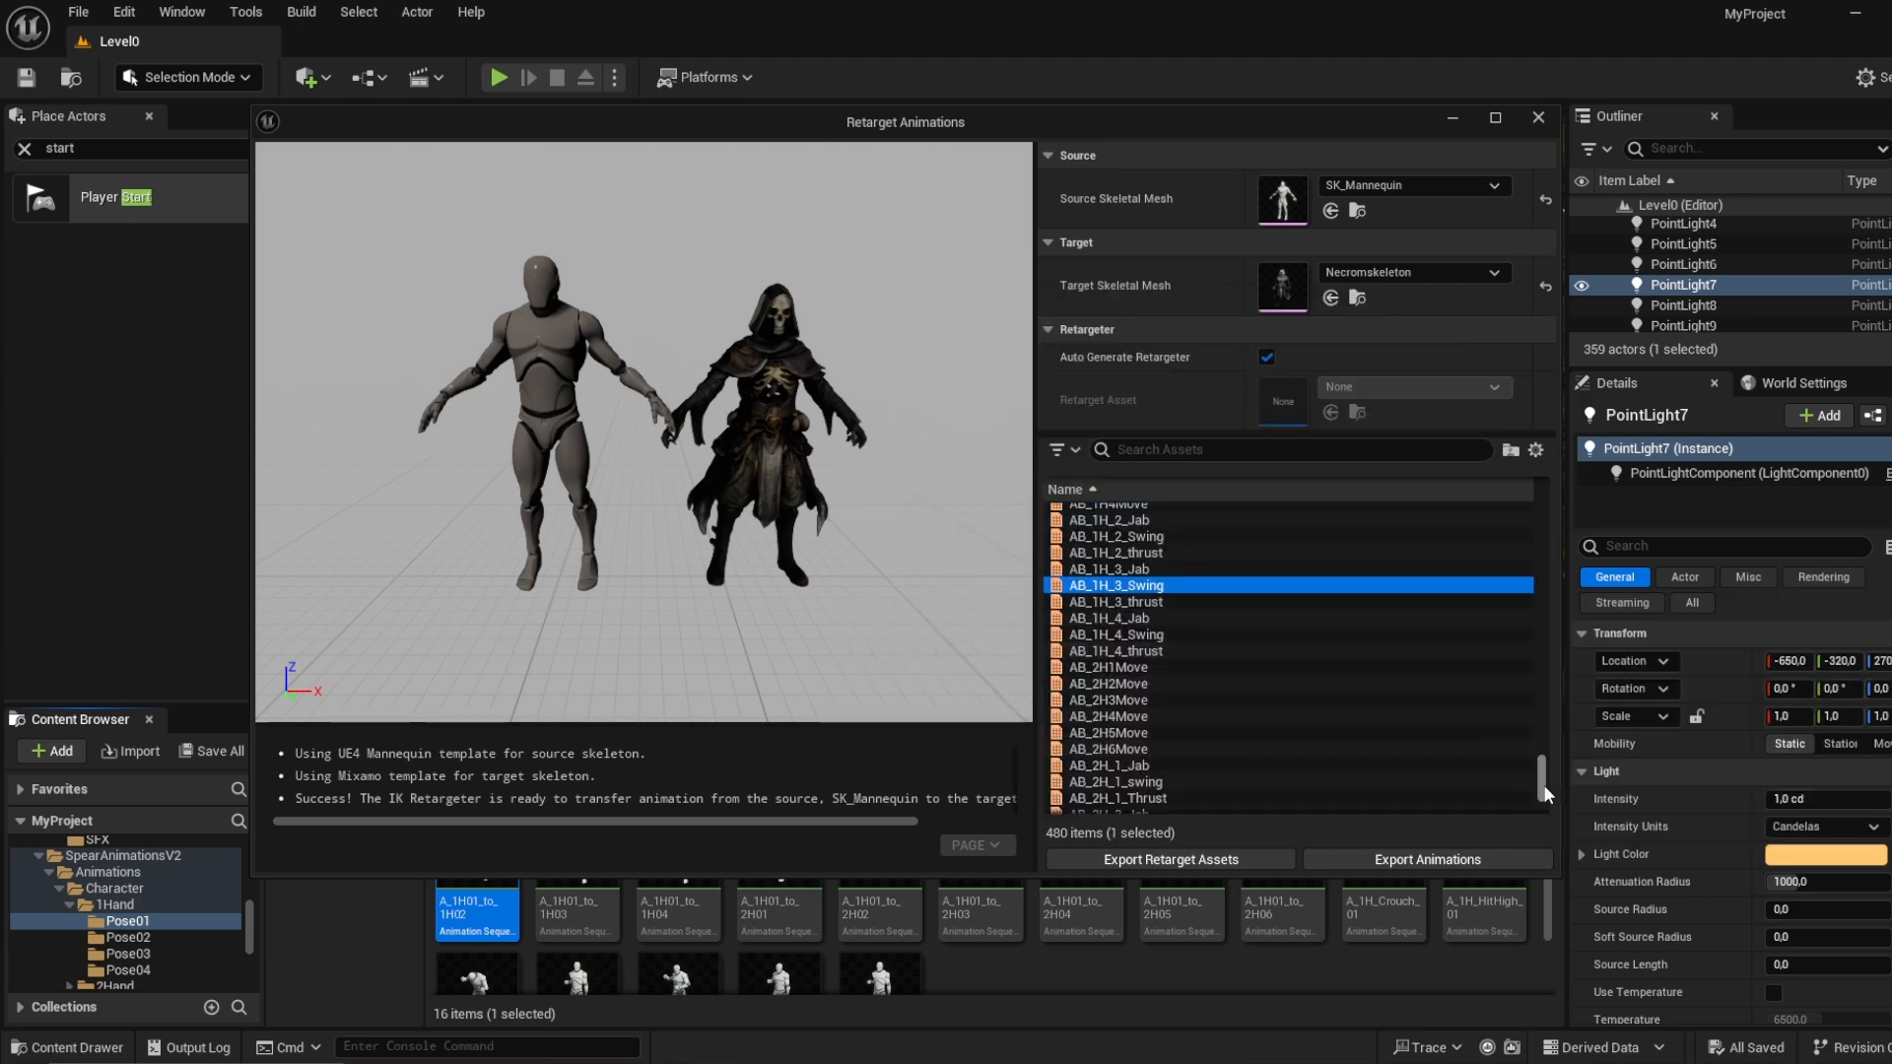
drag(1543, 784, 1510, 511)
click(1432, 508)
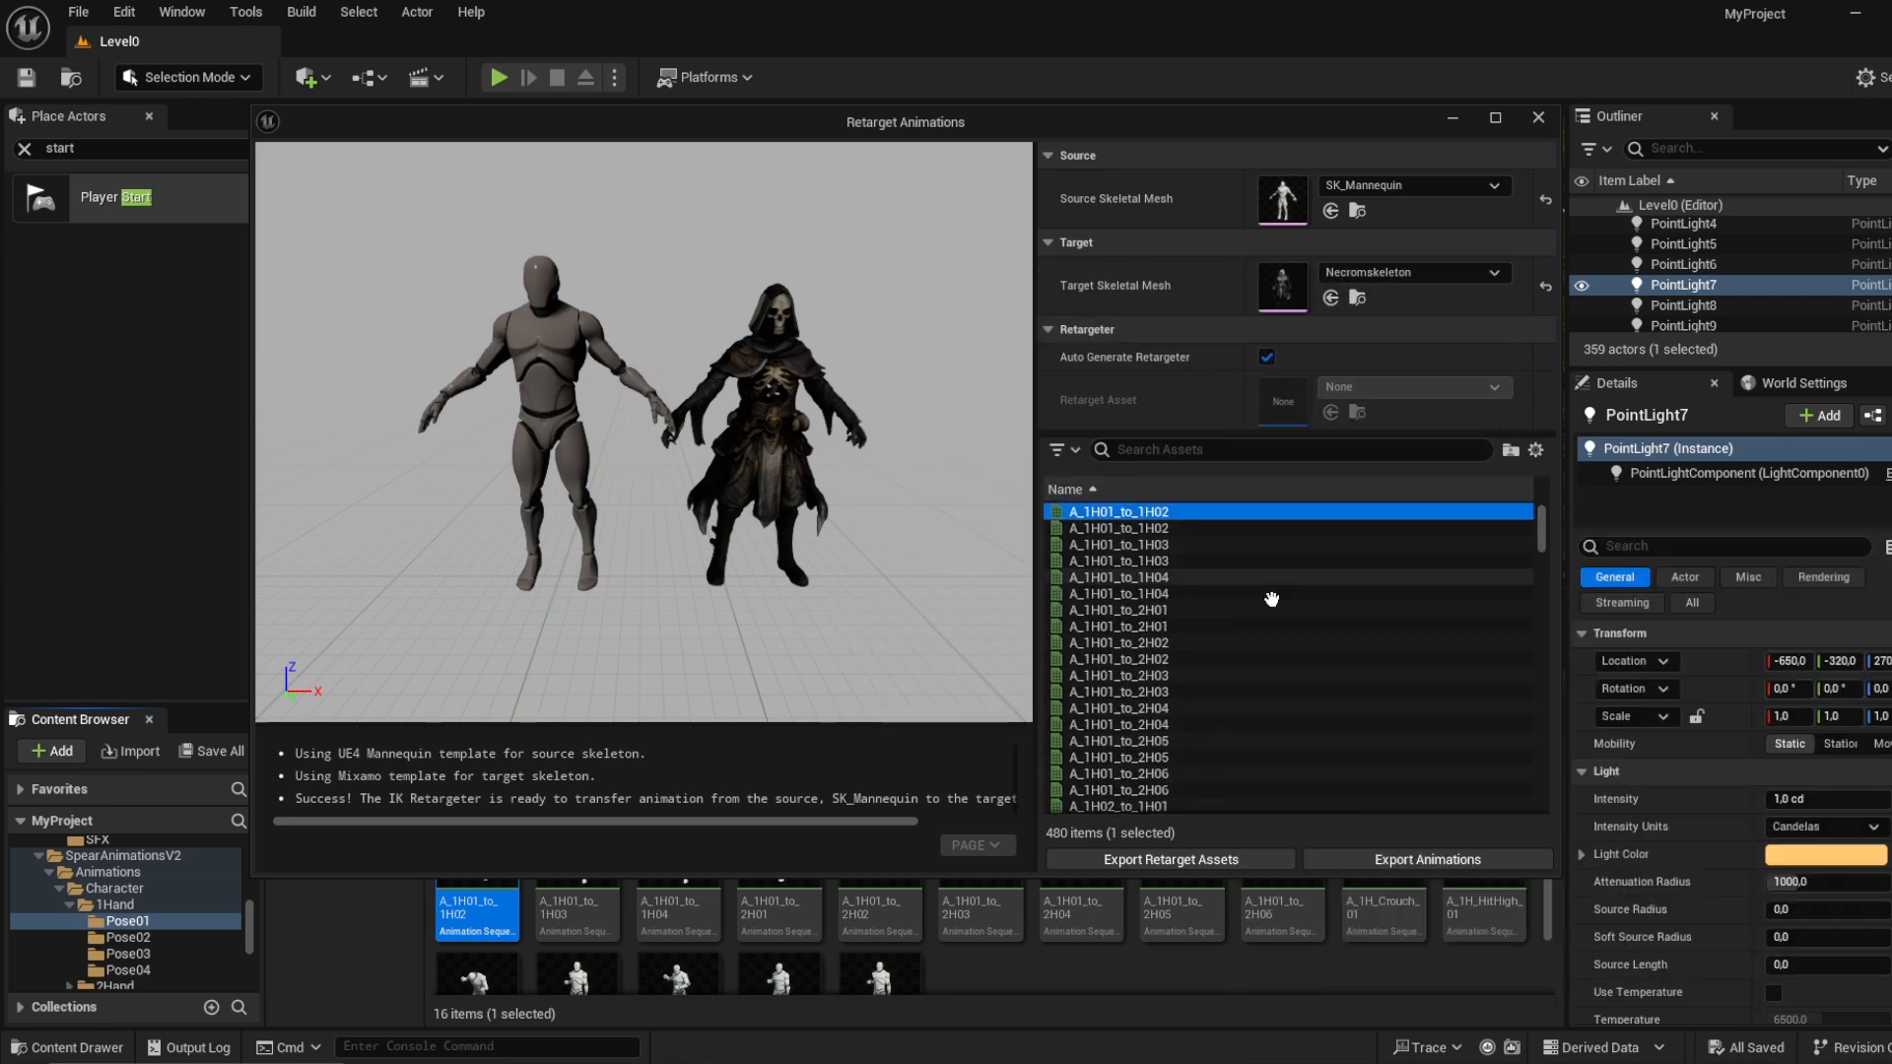
Step: Export the selected animation to Sentinelstudios/Custommodels/Necrom/Animations/Retargeted, including referenced assets and without overwriting existing files
click(1352, 857)
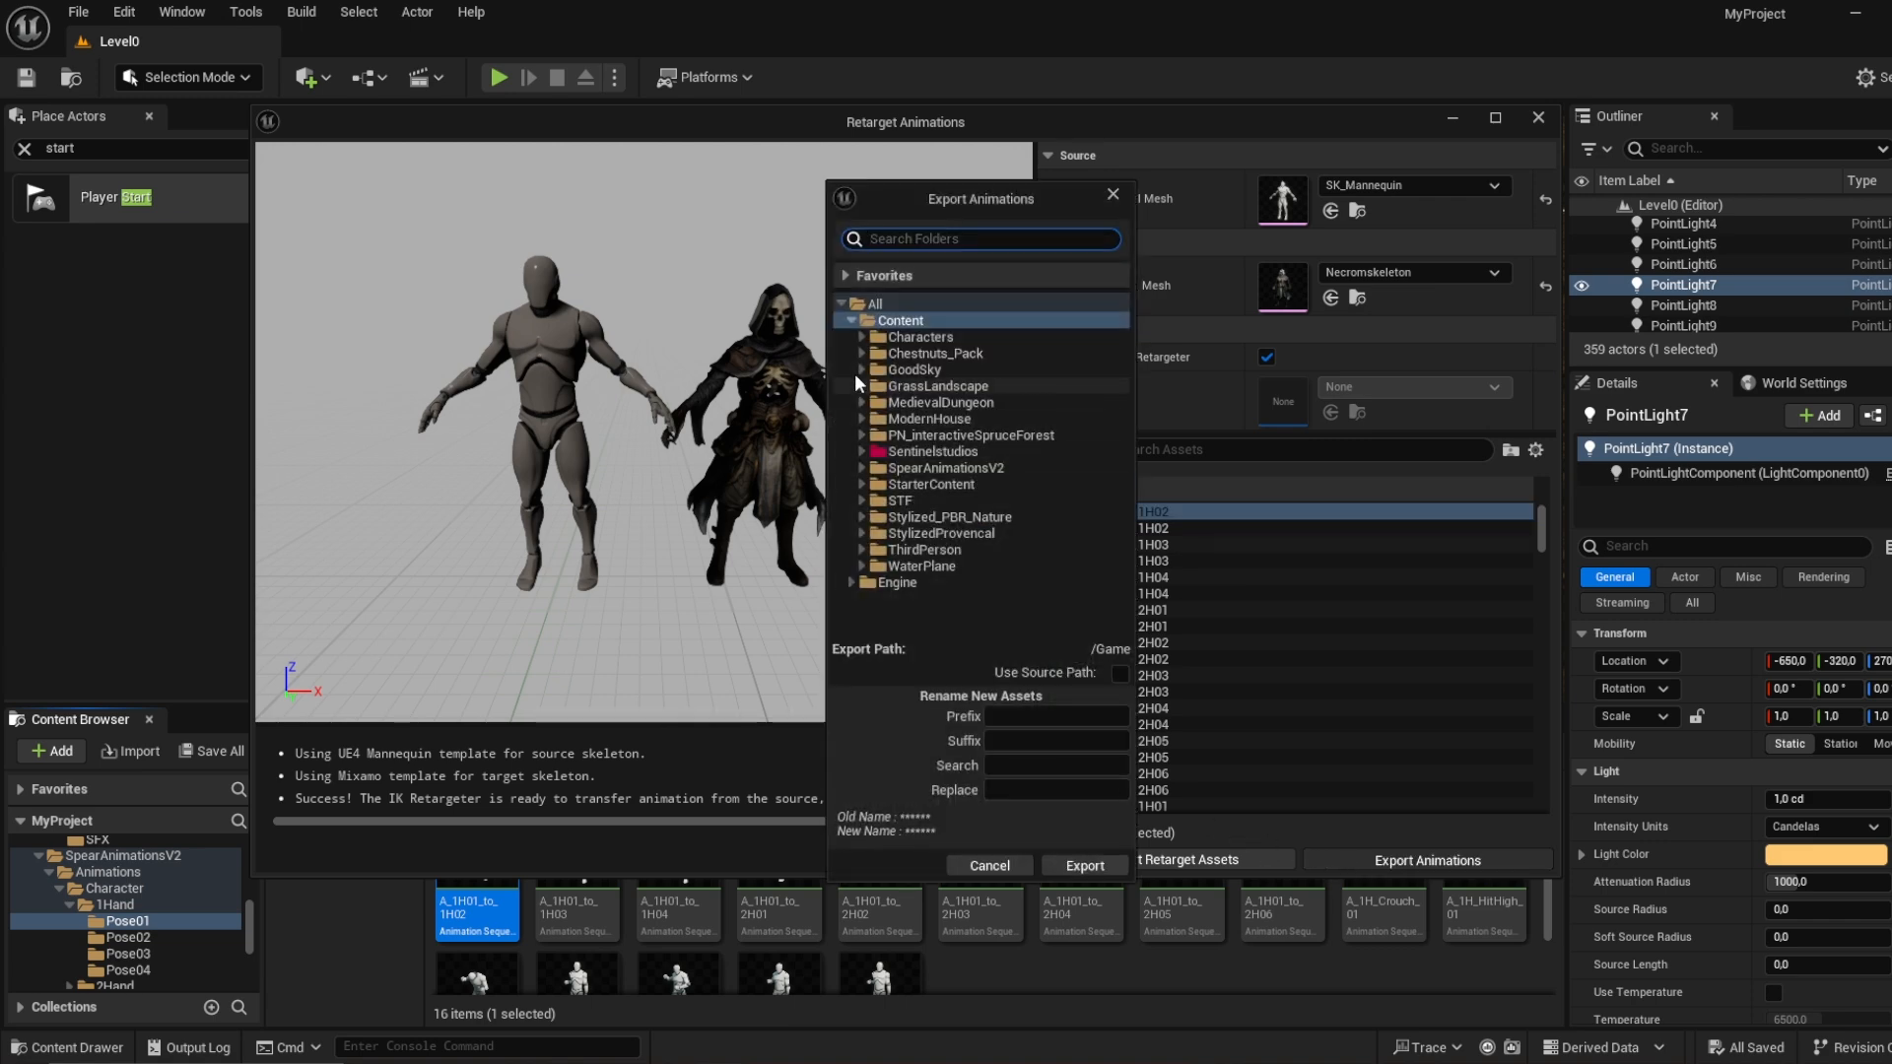
click(866, 451)
click(905, 454)
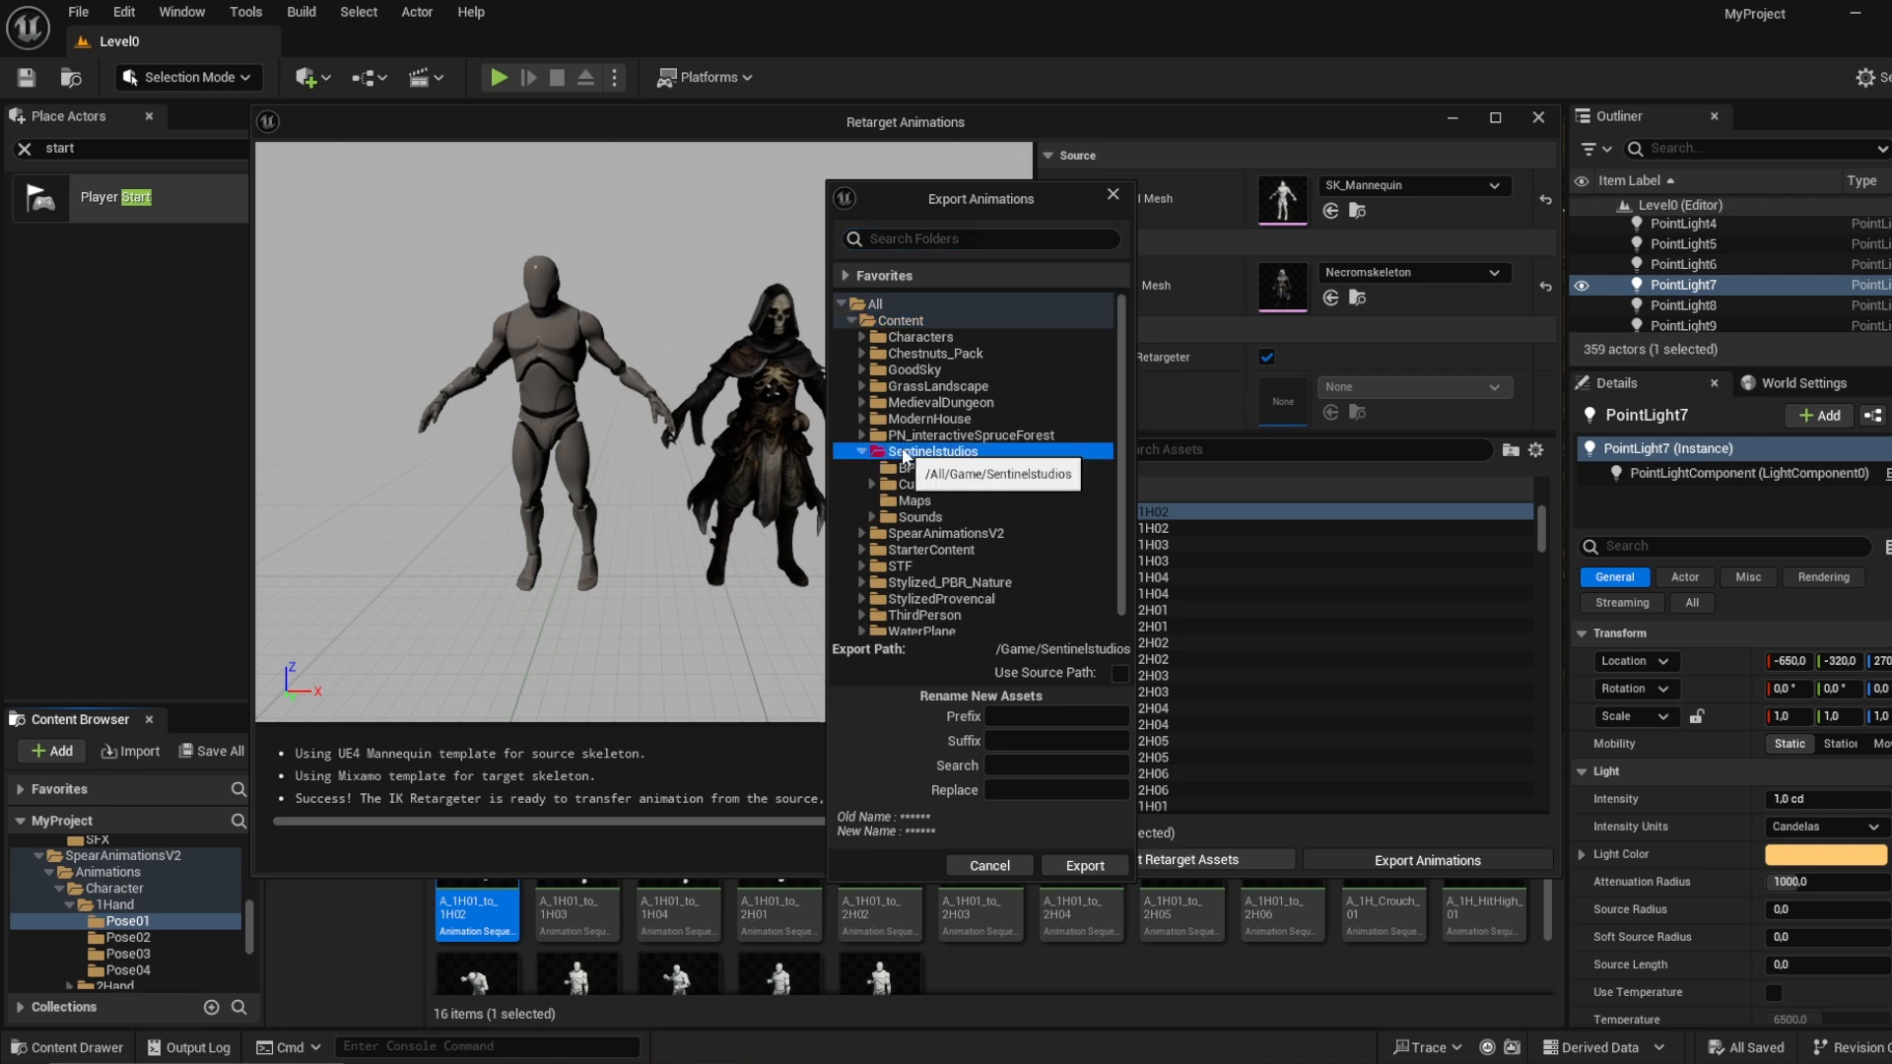
click(871, 484)
click(883, 501)
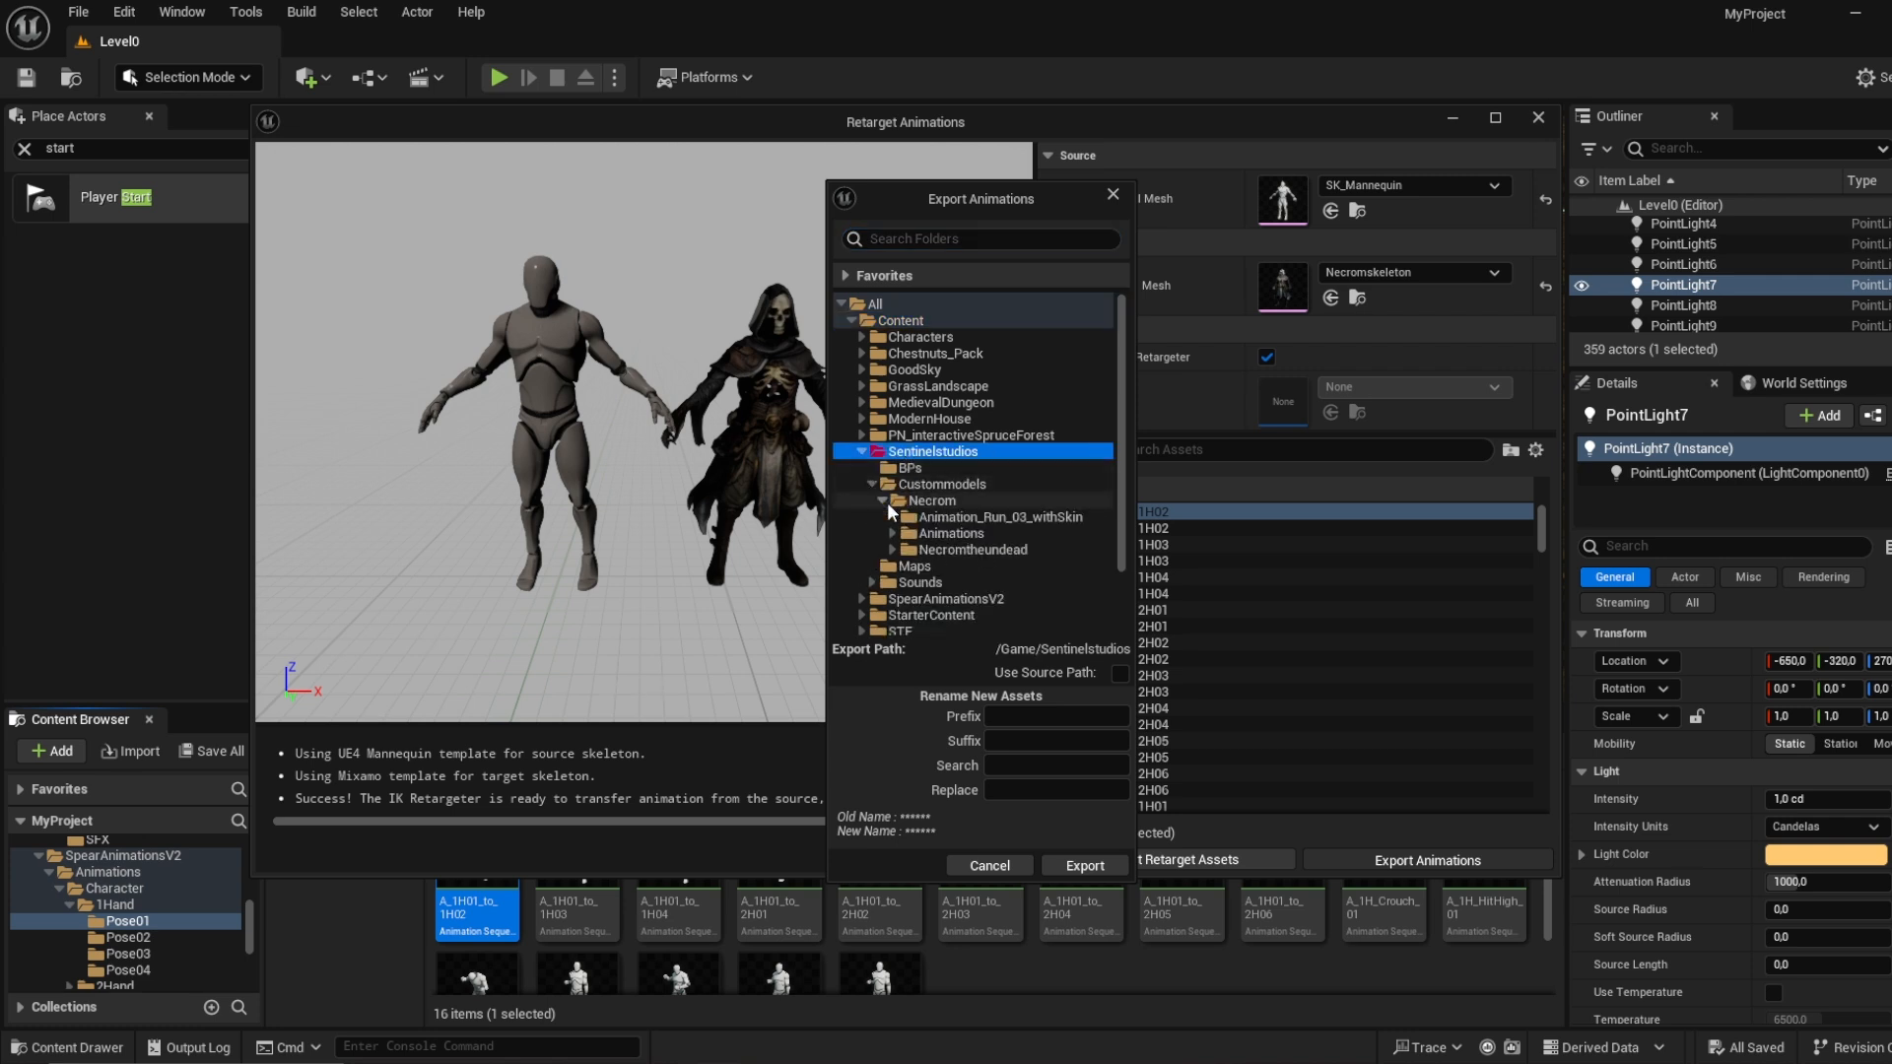
click(895, 532)
click(913, 548)
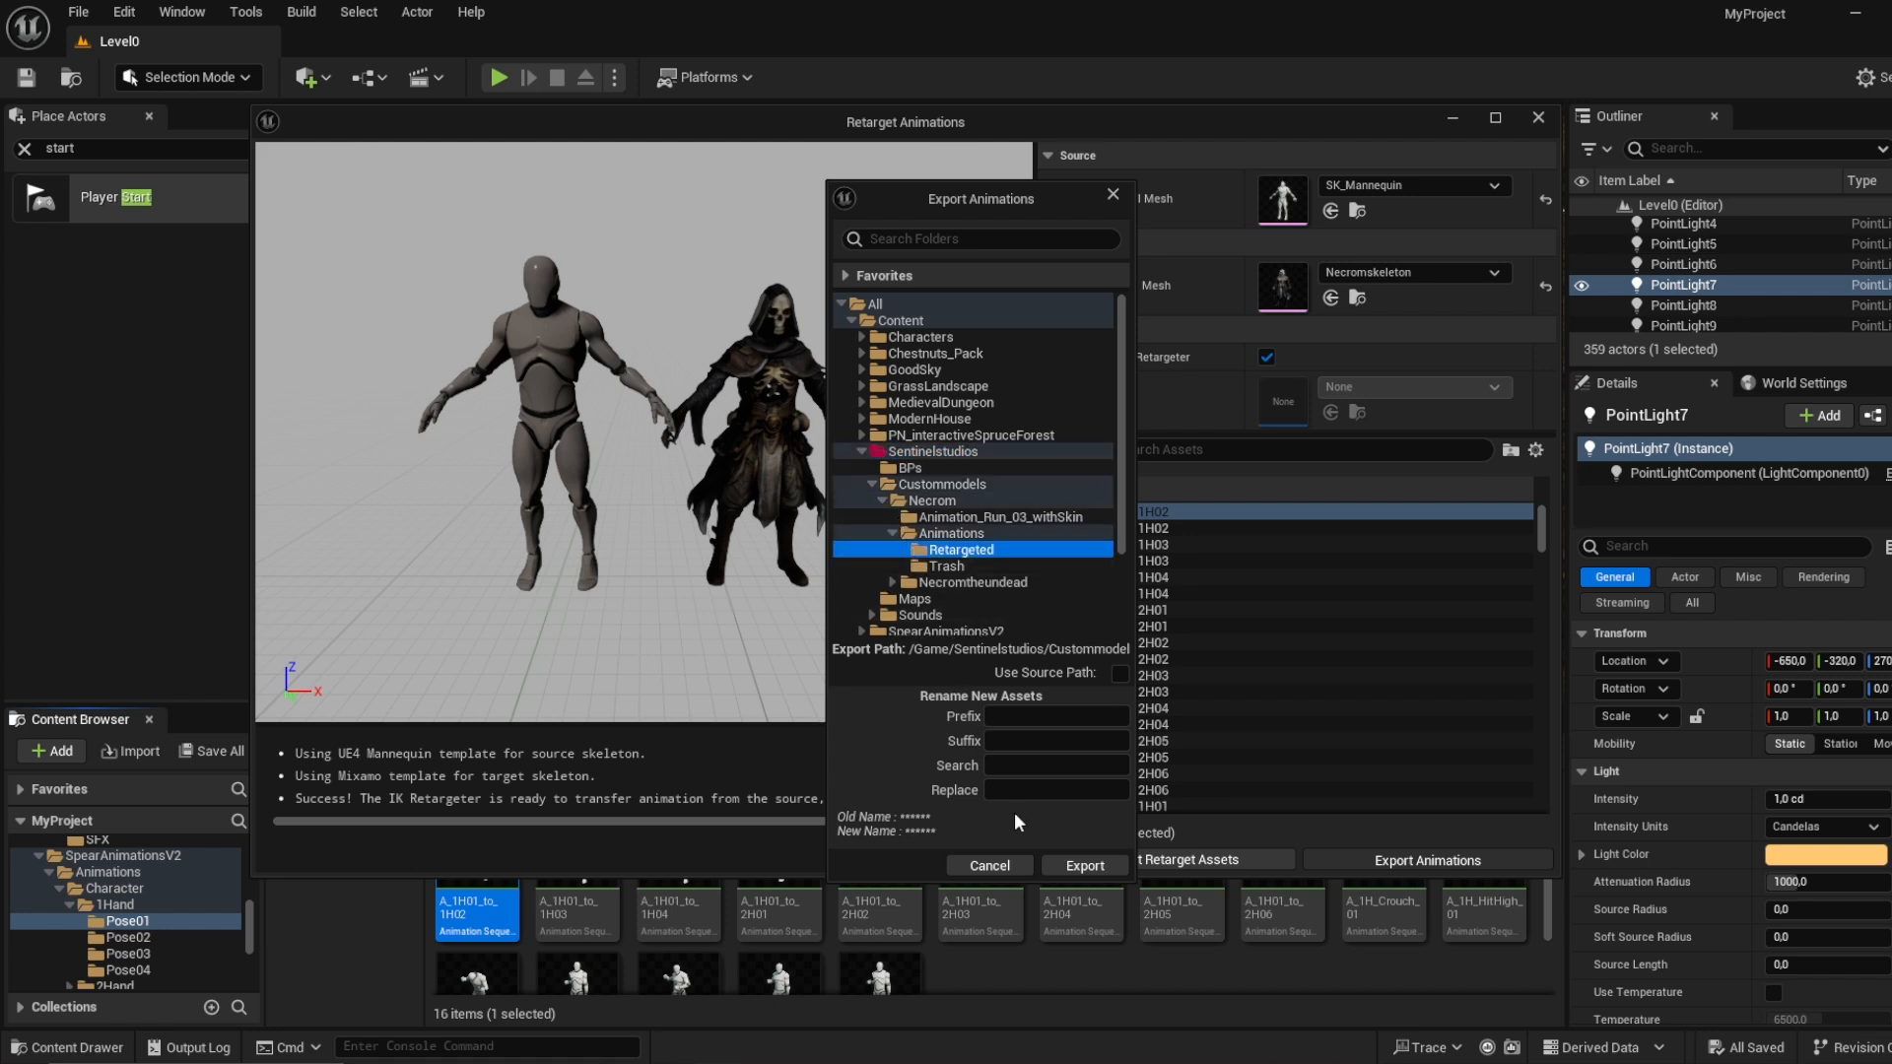
click(1075, 868)
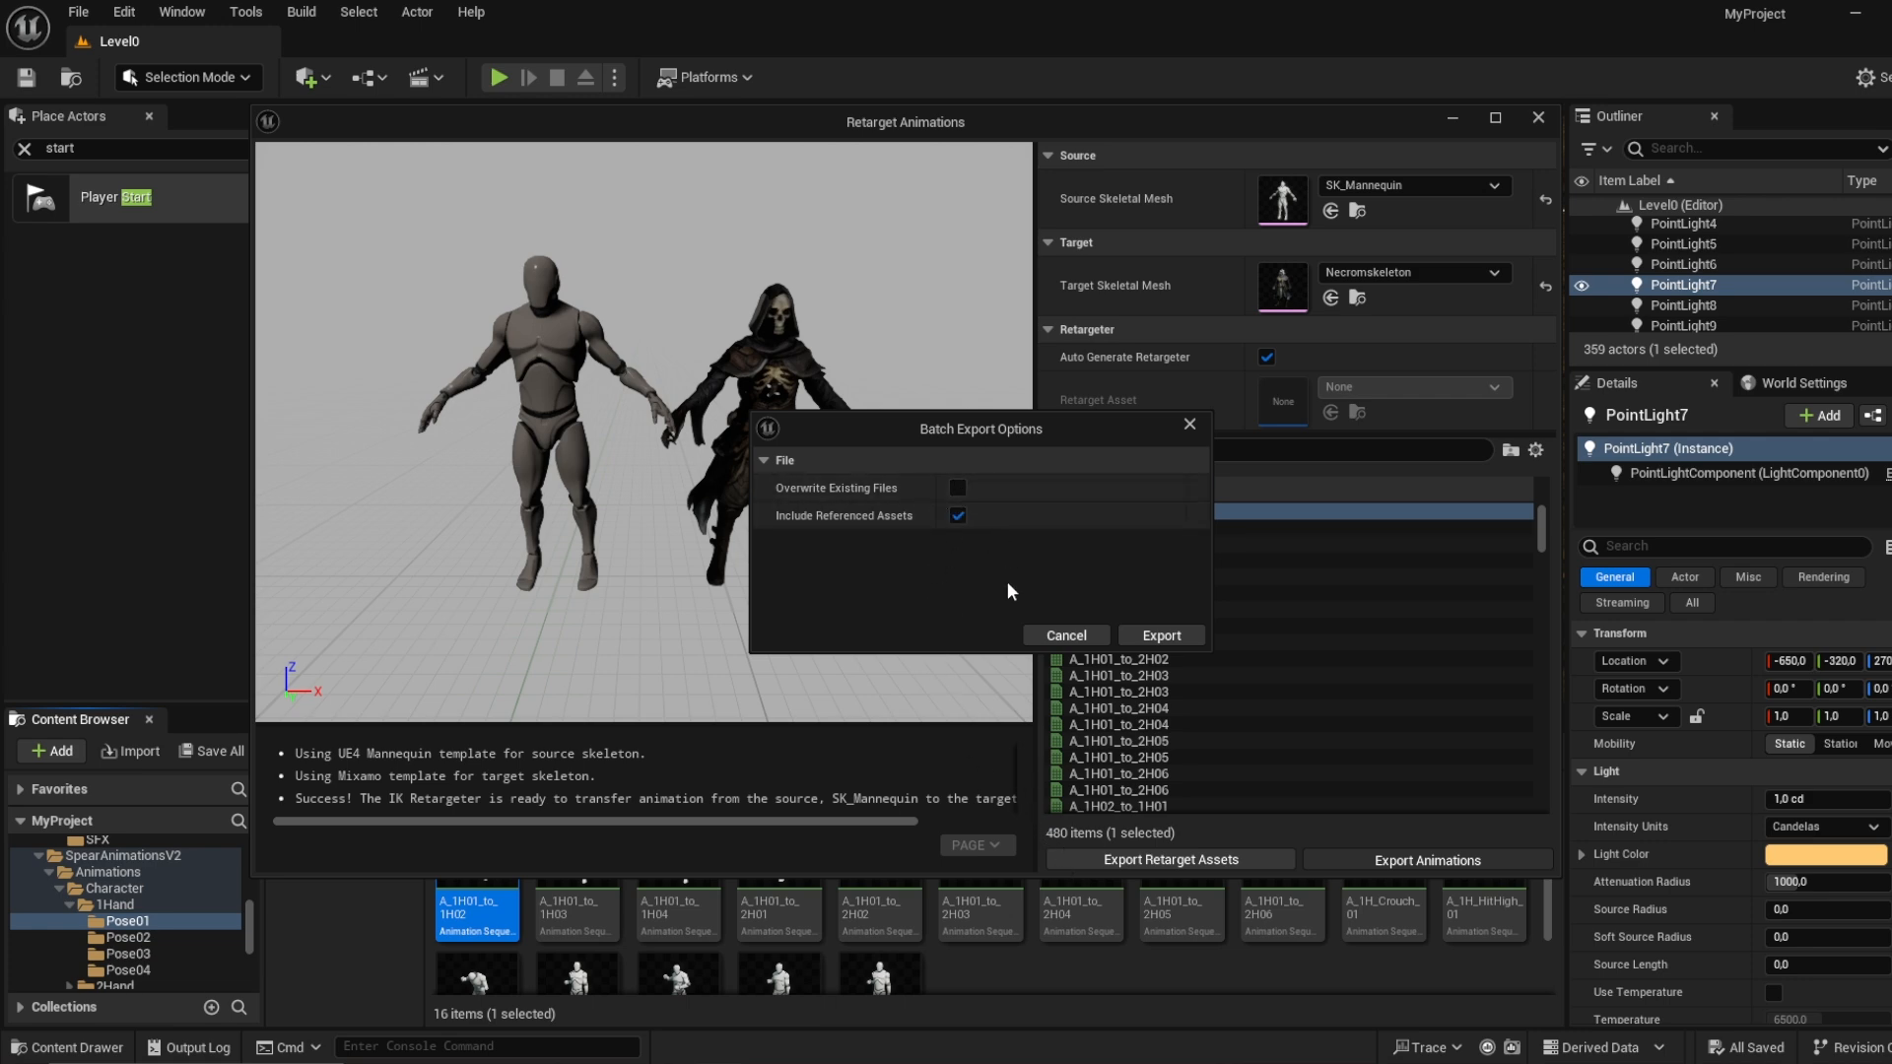
click(1146, 639)
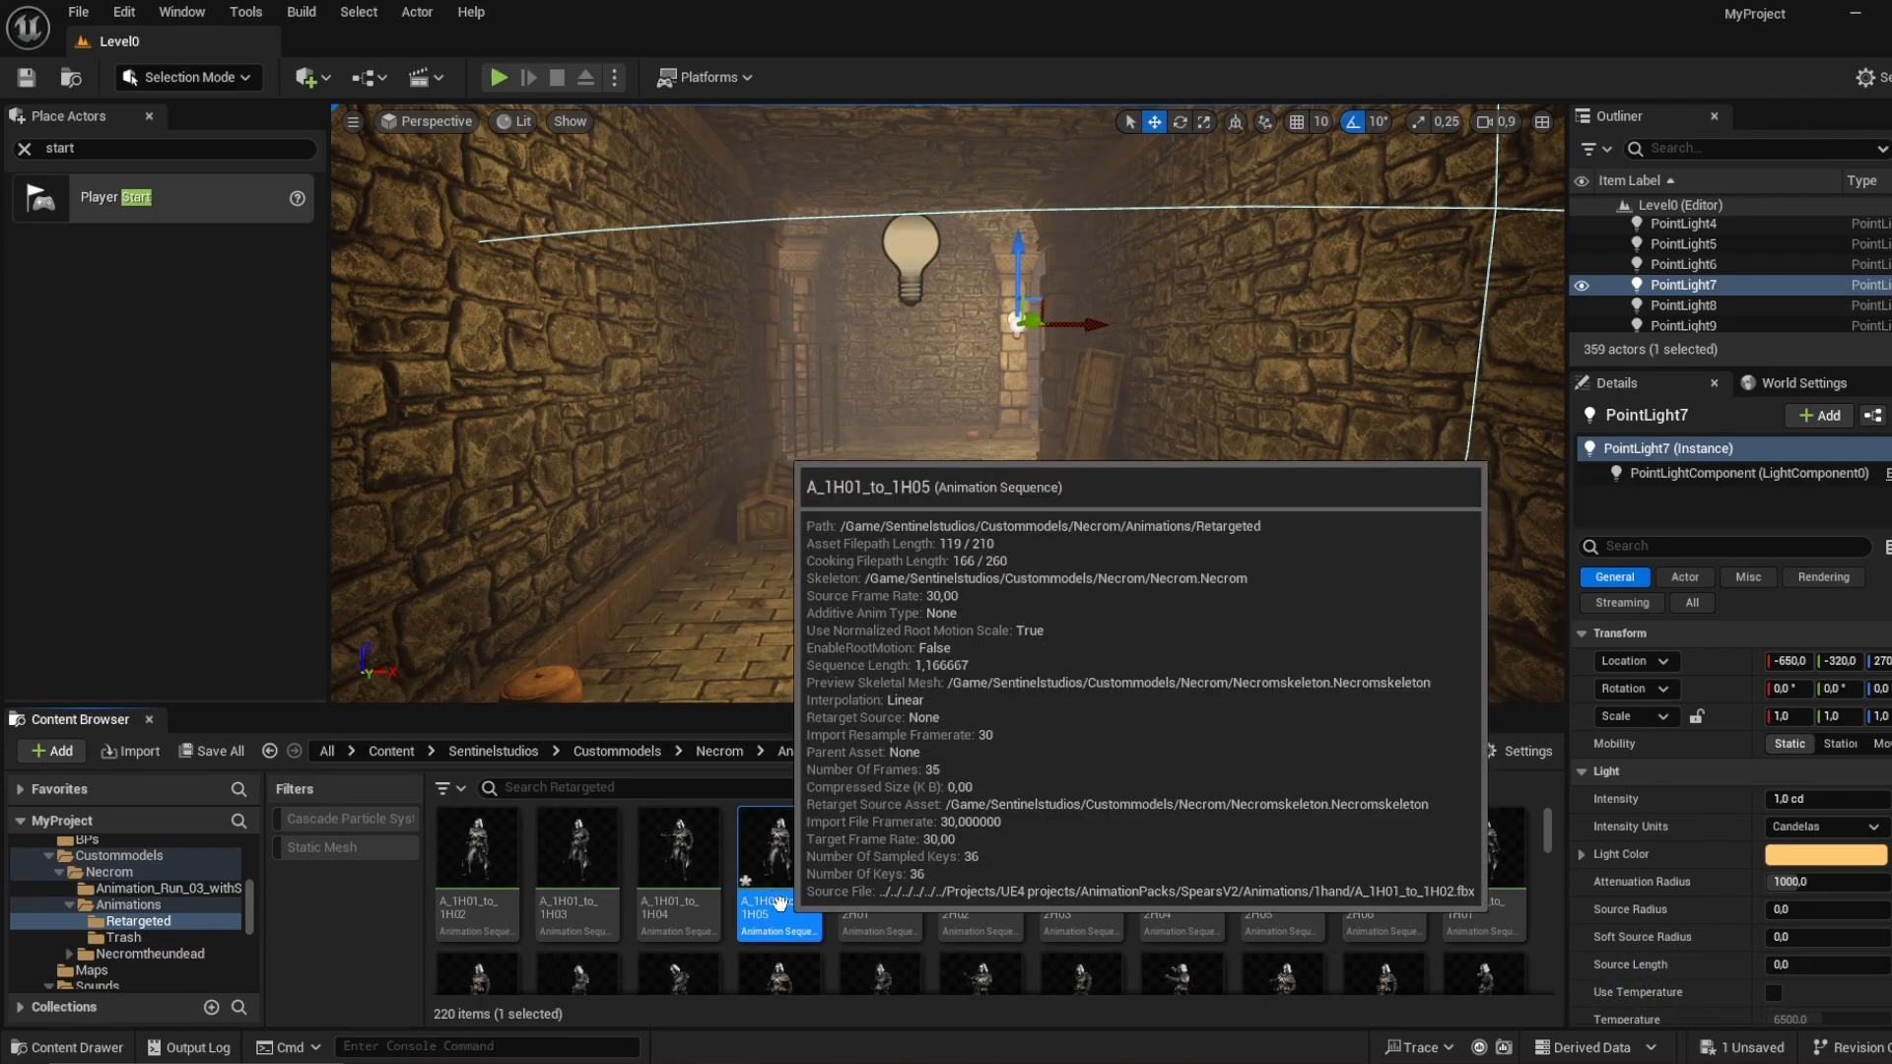
Step: Open the exported A_1H01_to_1H05 animation and examine Necrom's motion from a closer, angled view
double_click(779, 902)
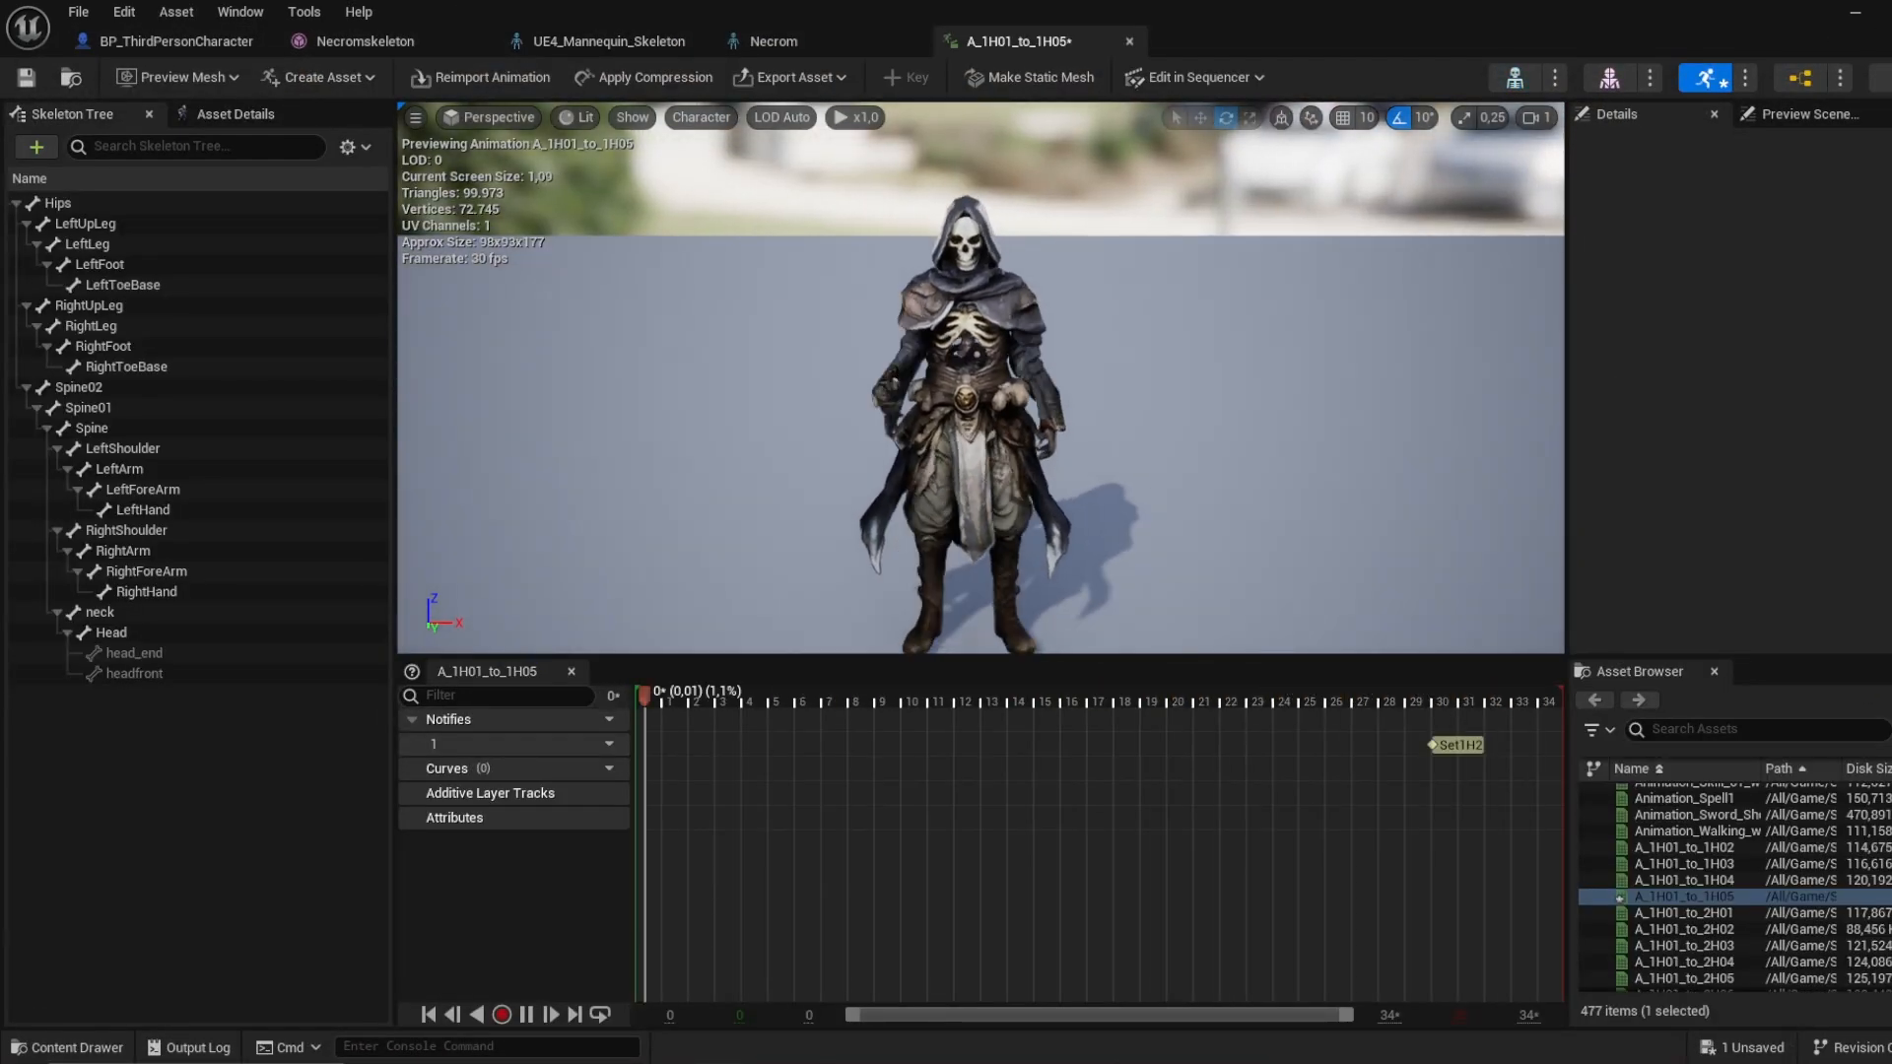
scroll(1042, 552, down, 2)
right_drag(1042, 552, 1143, 561)
key(w)
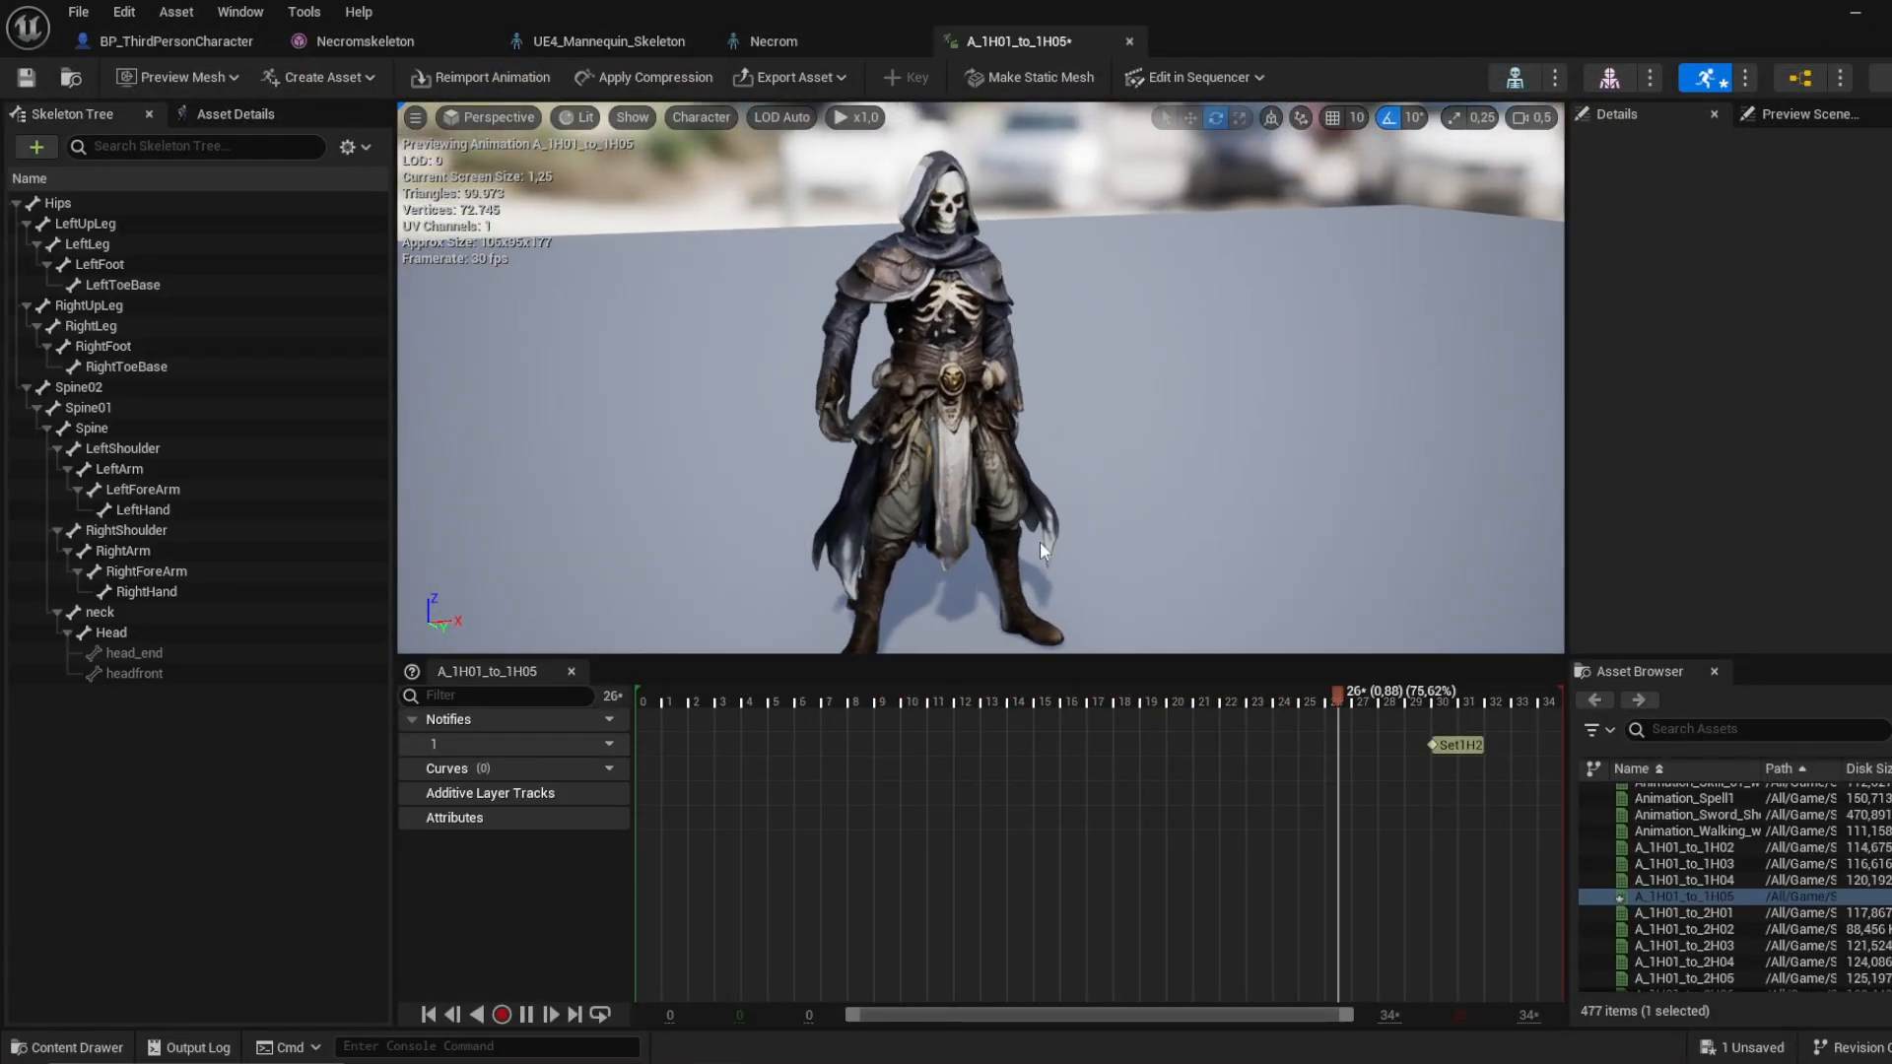
Step: Preview A_1H01_to_1H03, A_1H01_to_2H04, A_1H02_to_2H04 and A_1H03_to_2H06 on the Necrom character
click(1685, 863)
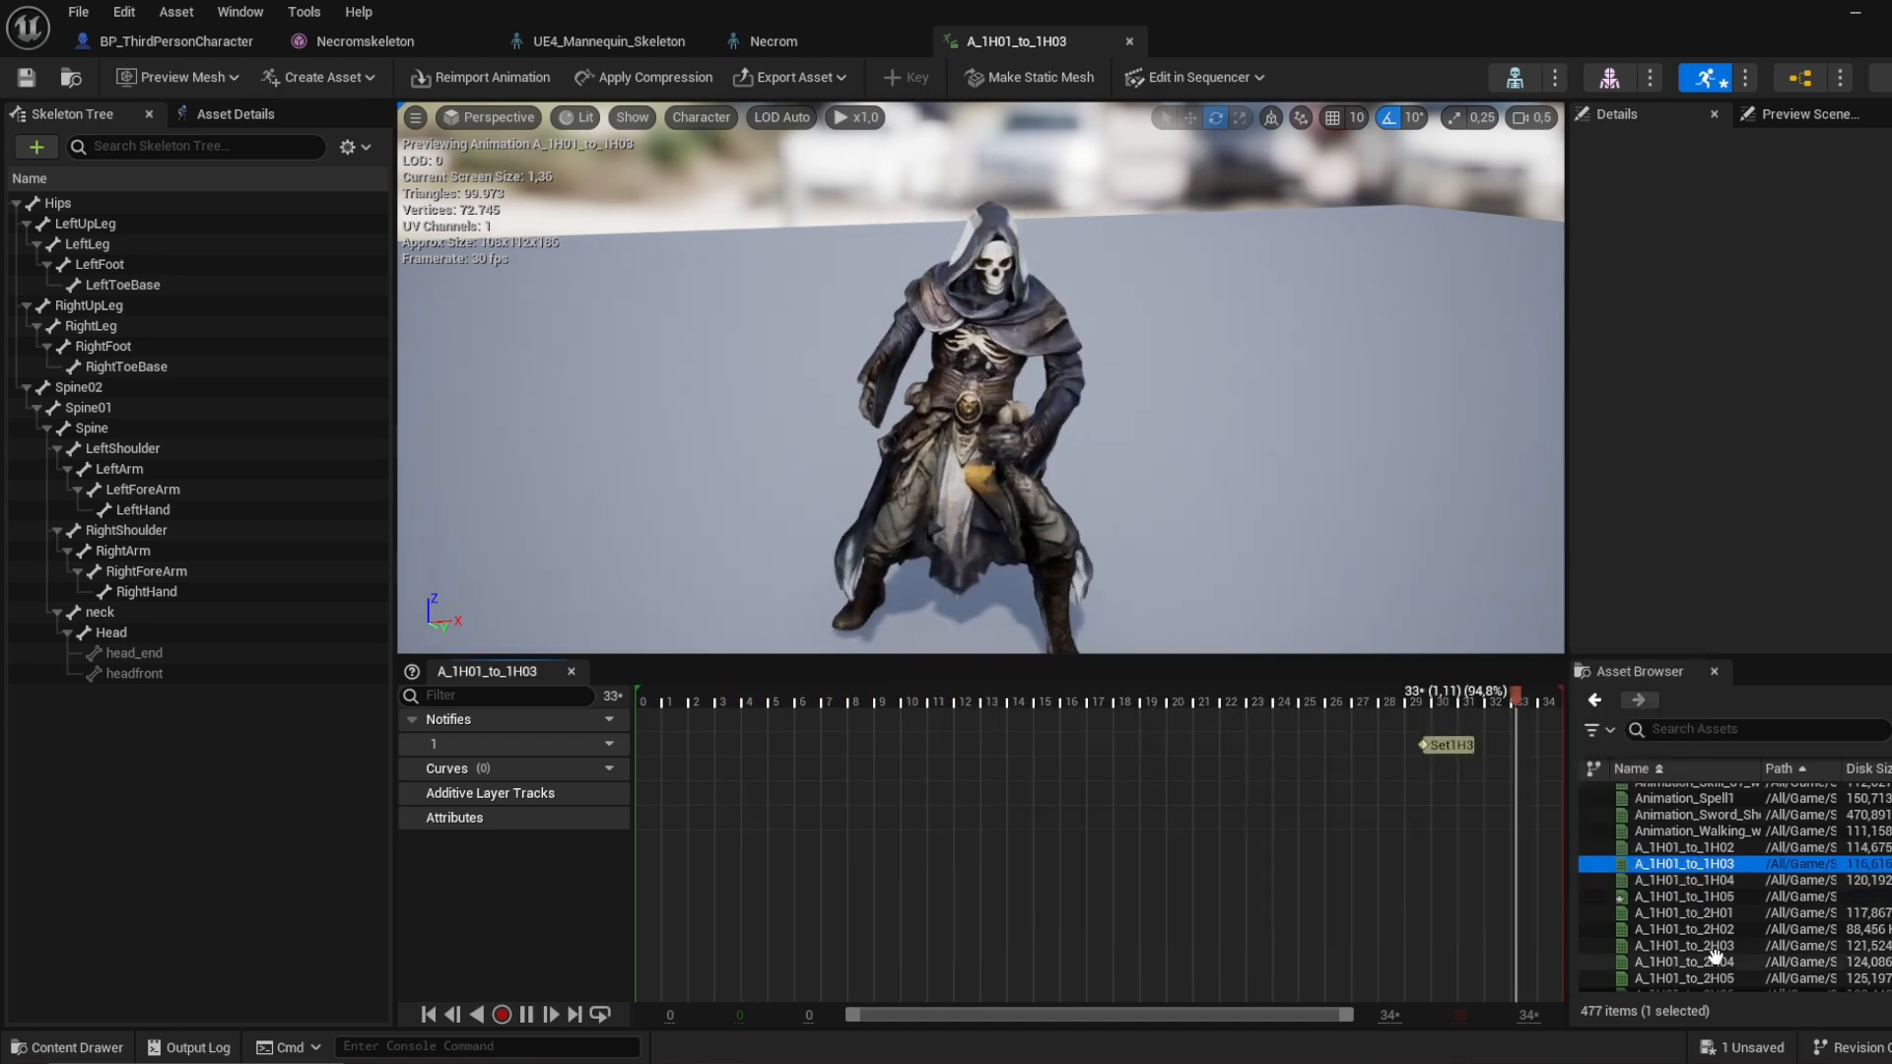
click(1715, 961)
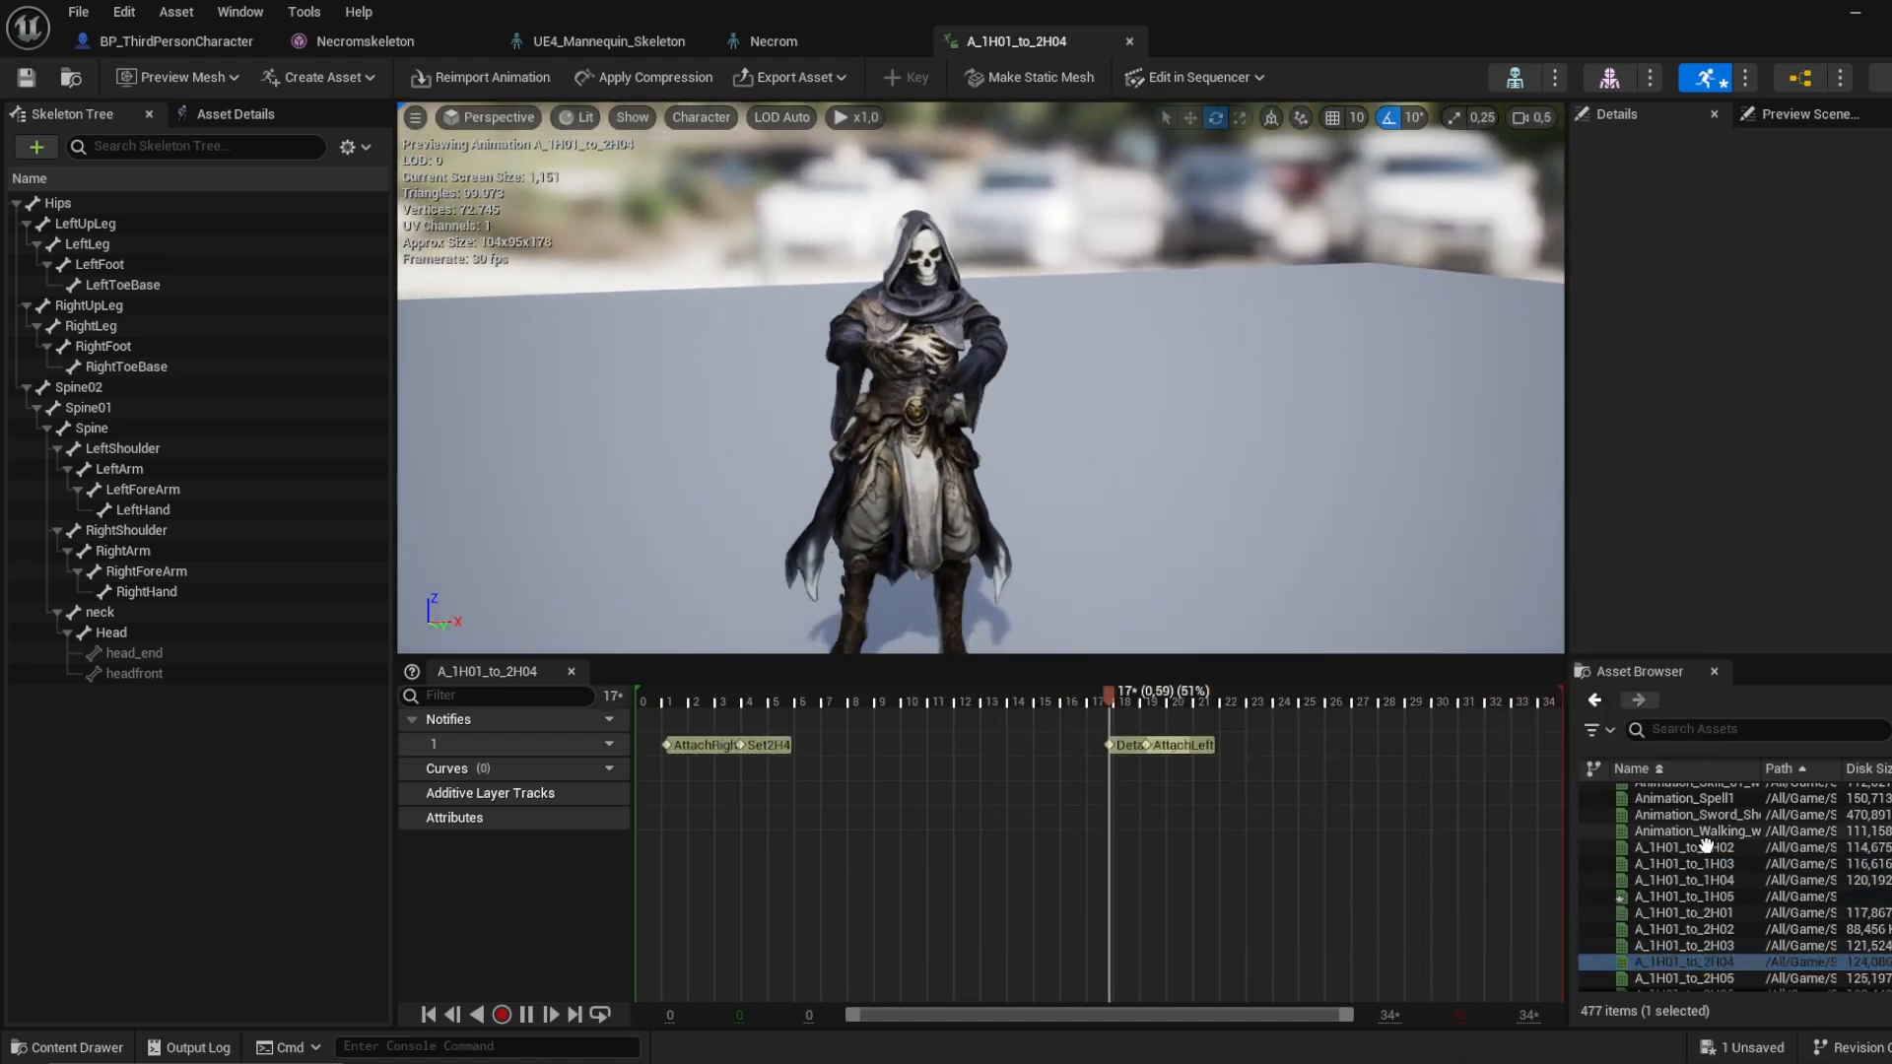
scroll(1706, 844, down, 4)
click(1675, 912)
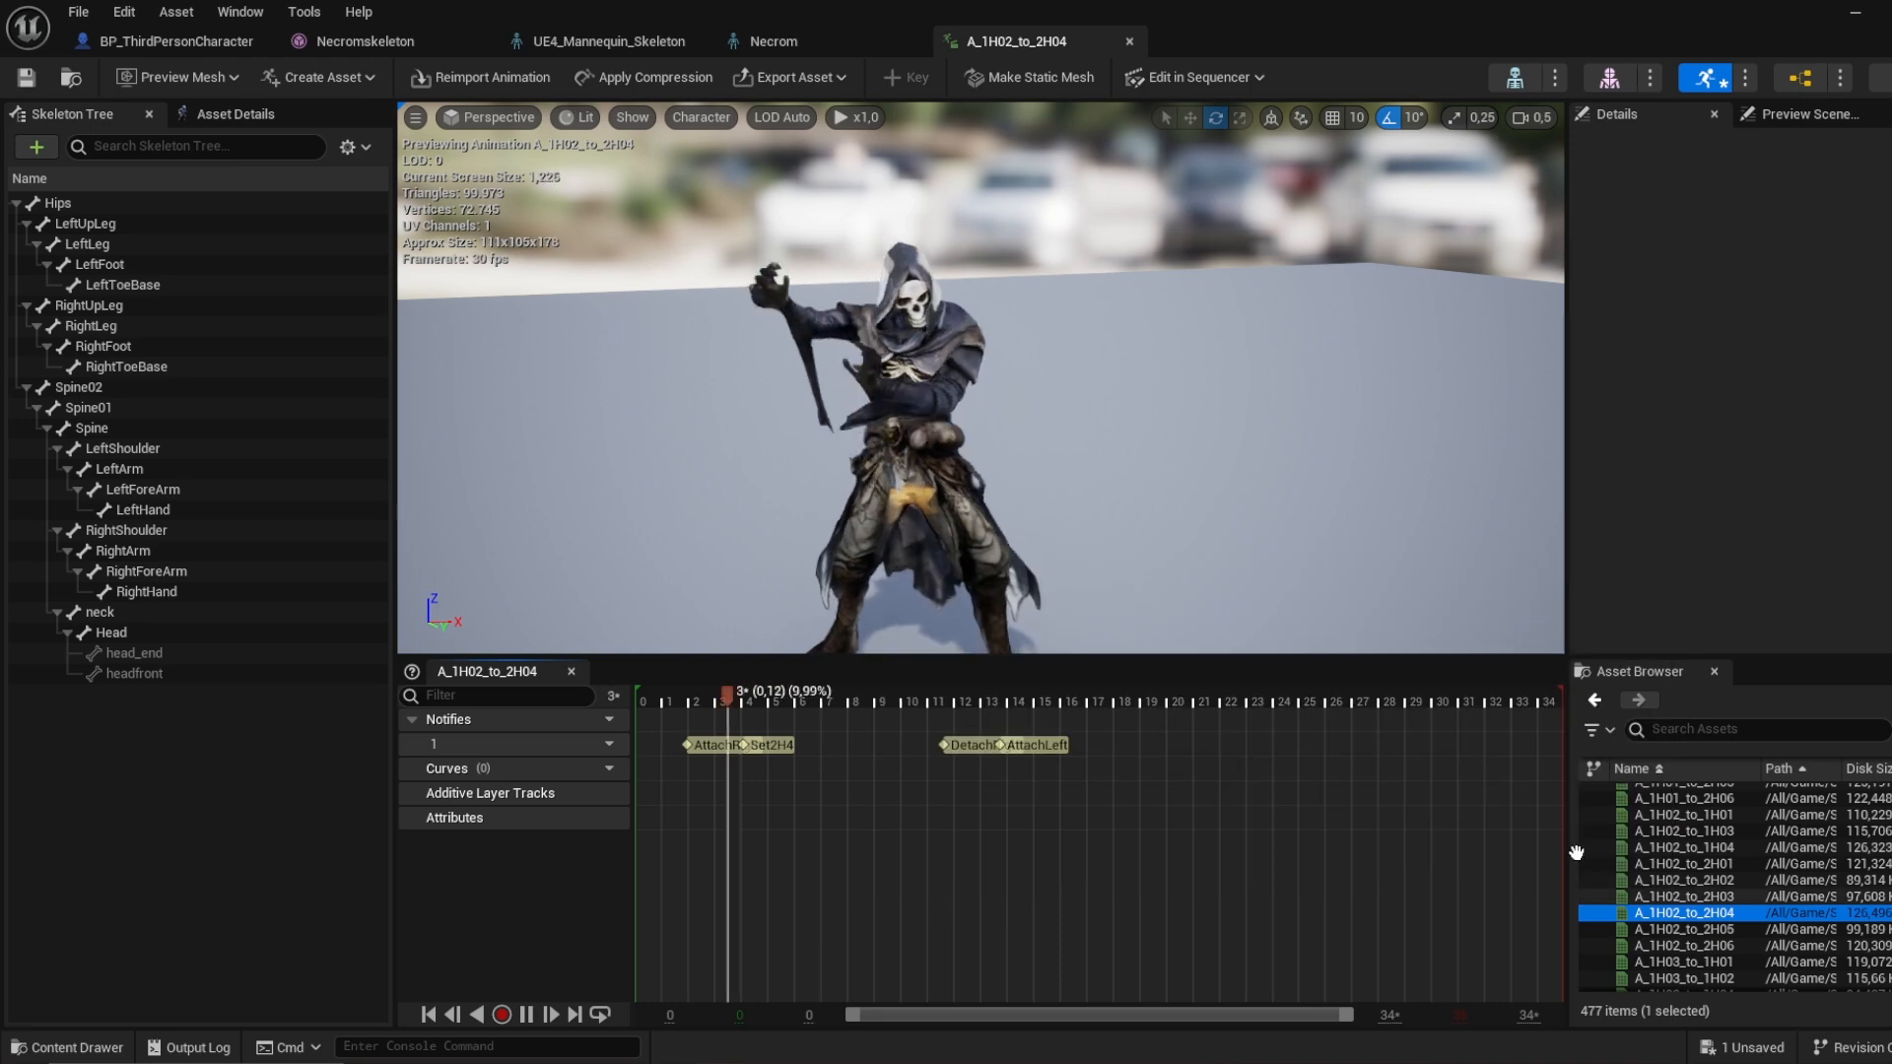
scroll(1675, 887, down, 3)
click(1685, 929)
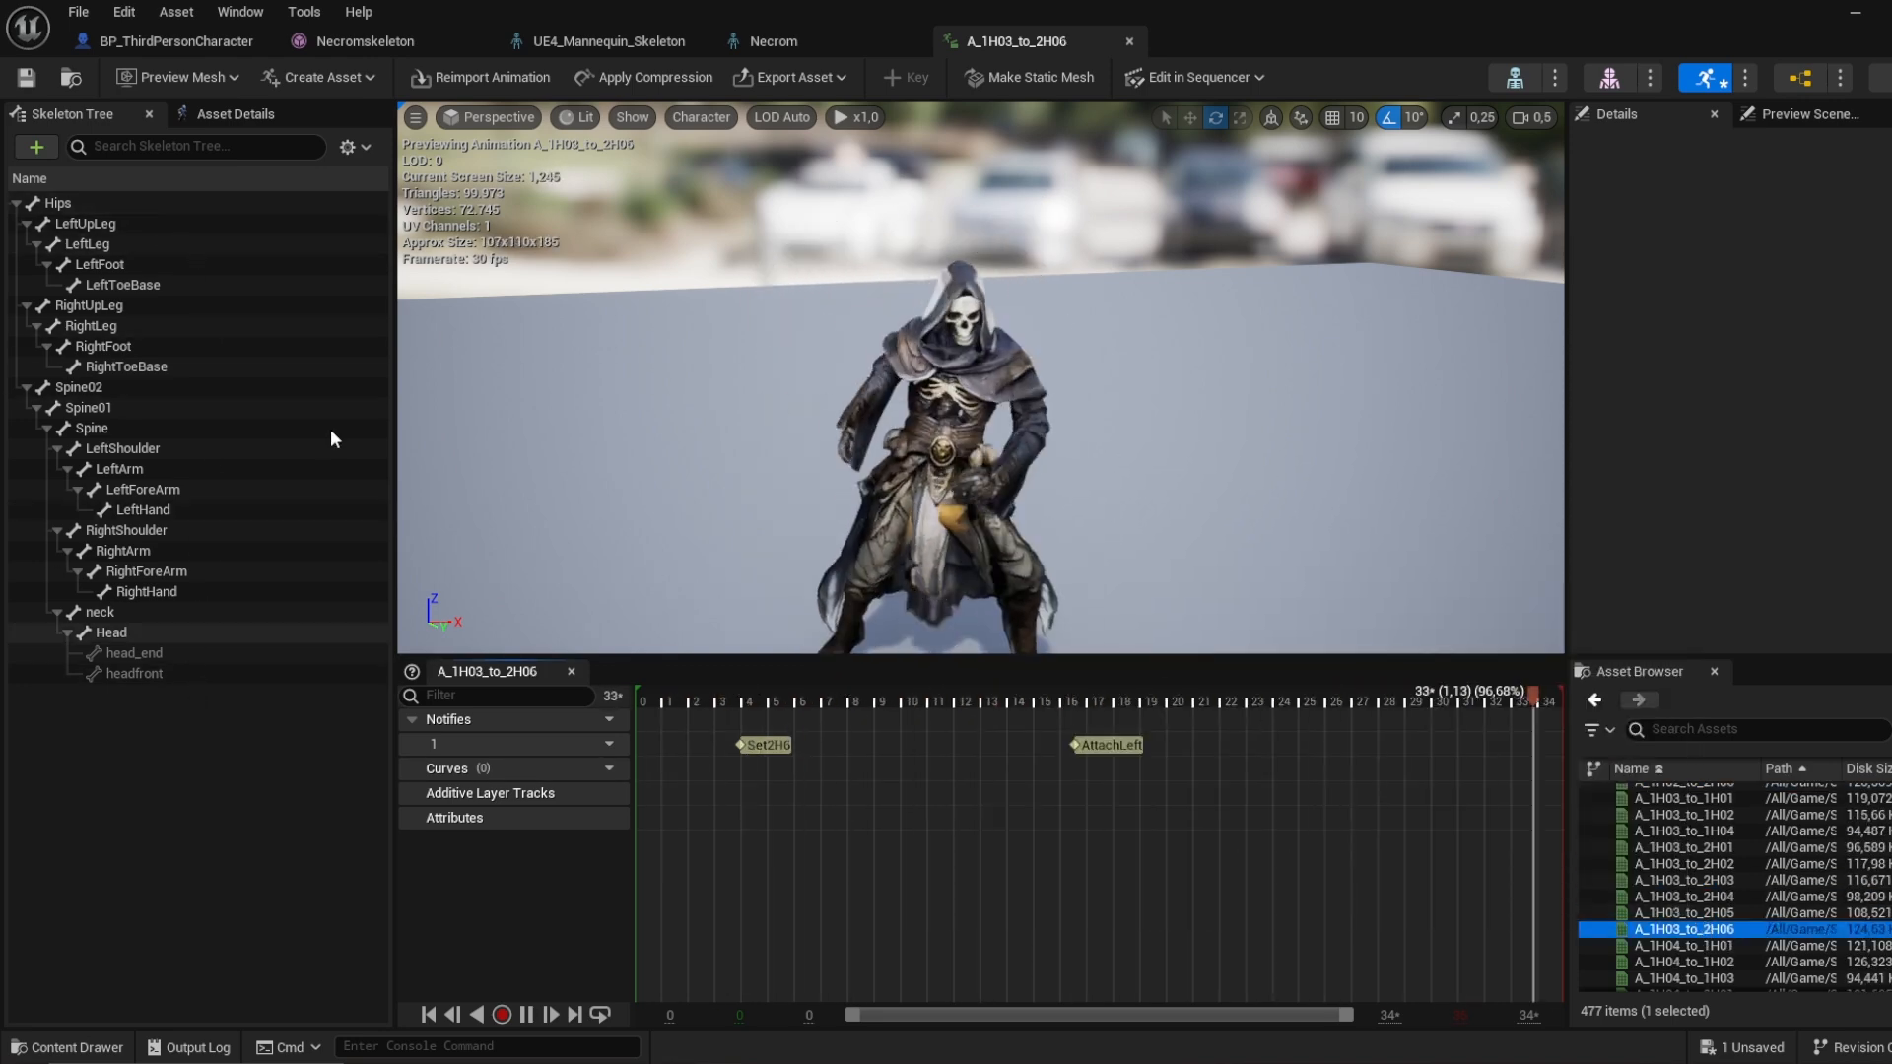
Step: Examine the bone hierarchy of UE4_Mannequin_Skeleton, including the finger bones ring_01_l and pinky_02_l
click(606, 39)
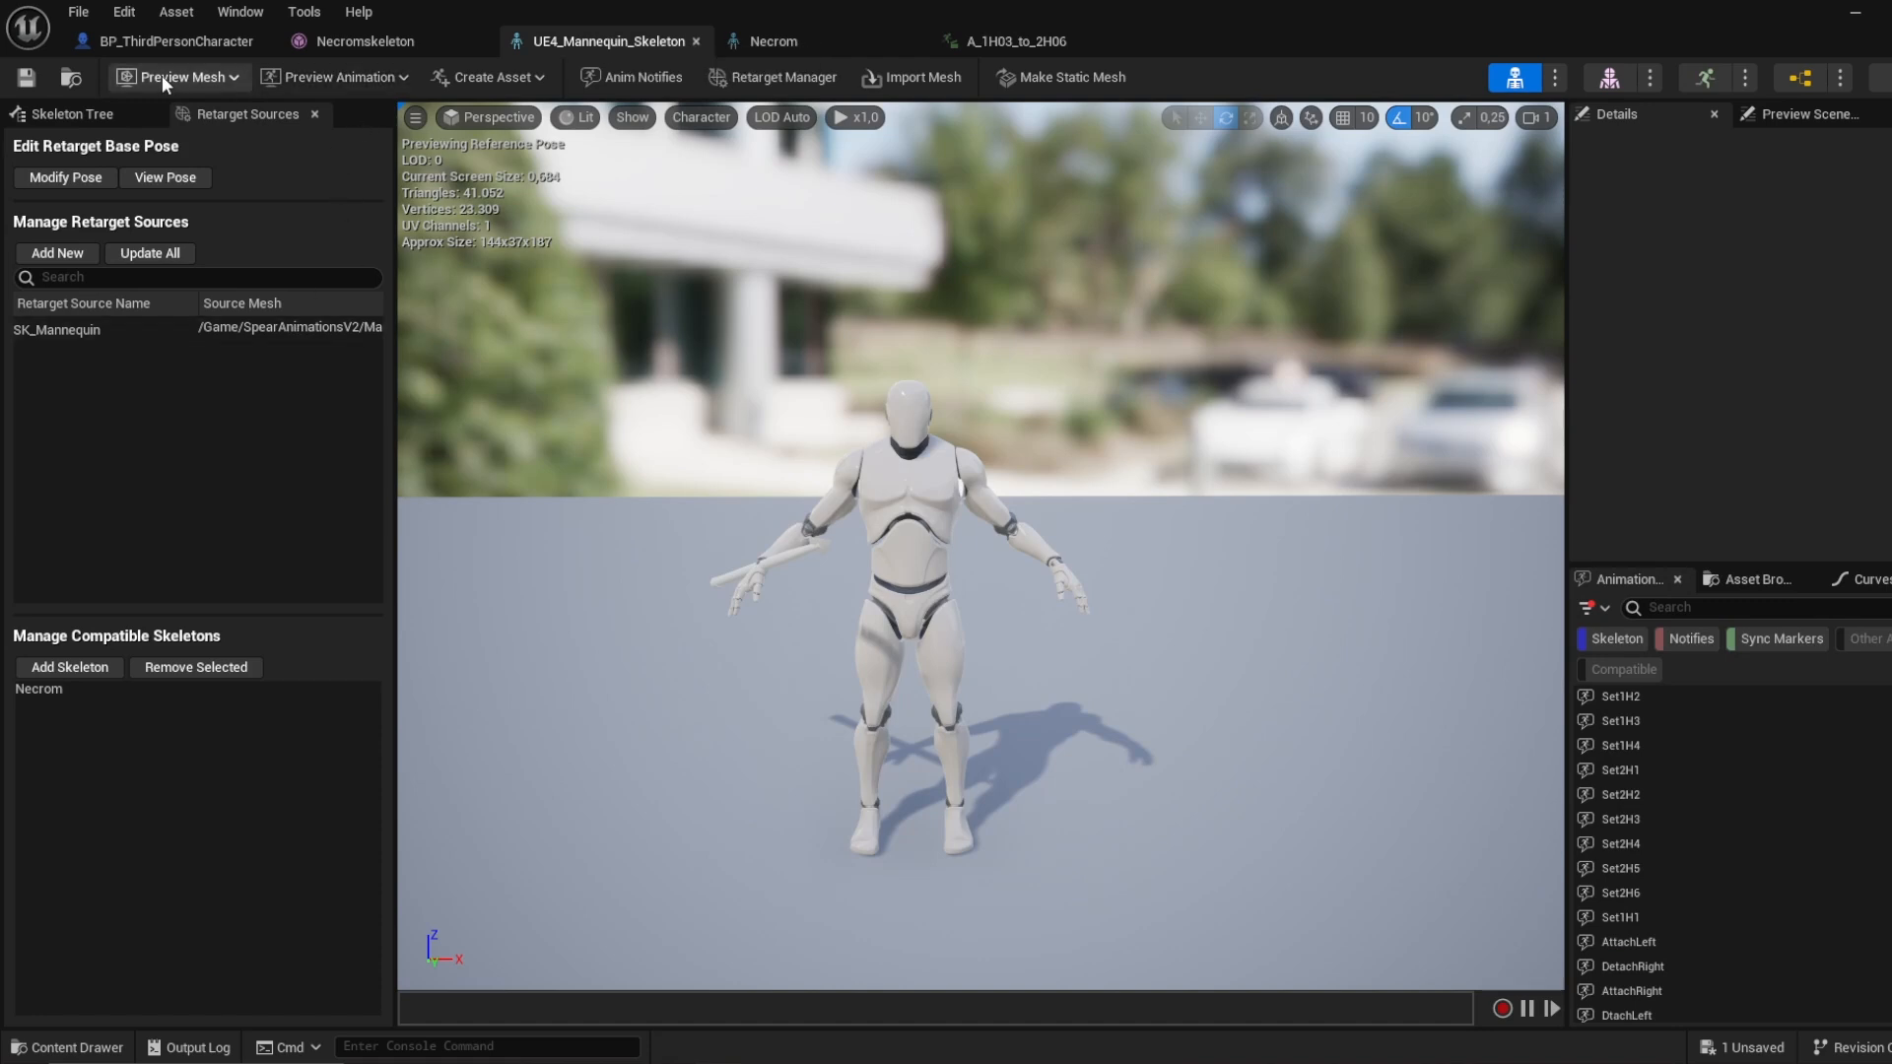
click(118, 108)
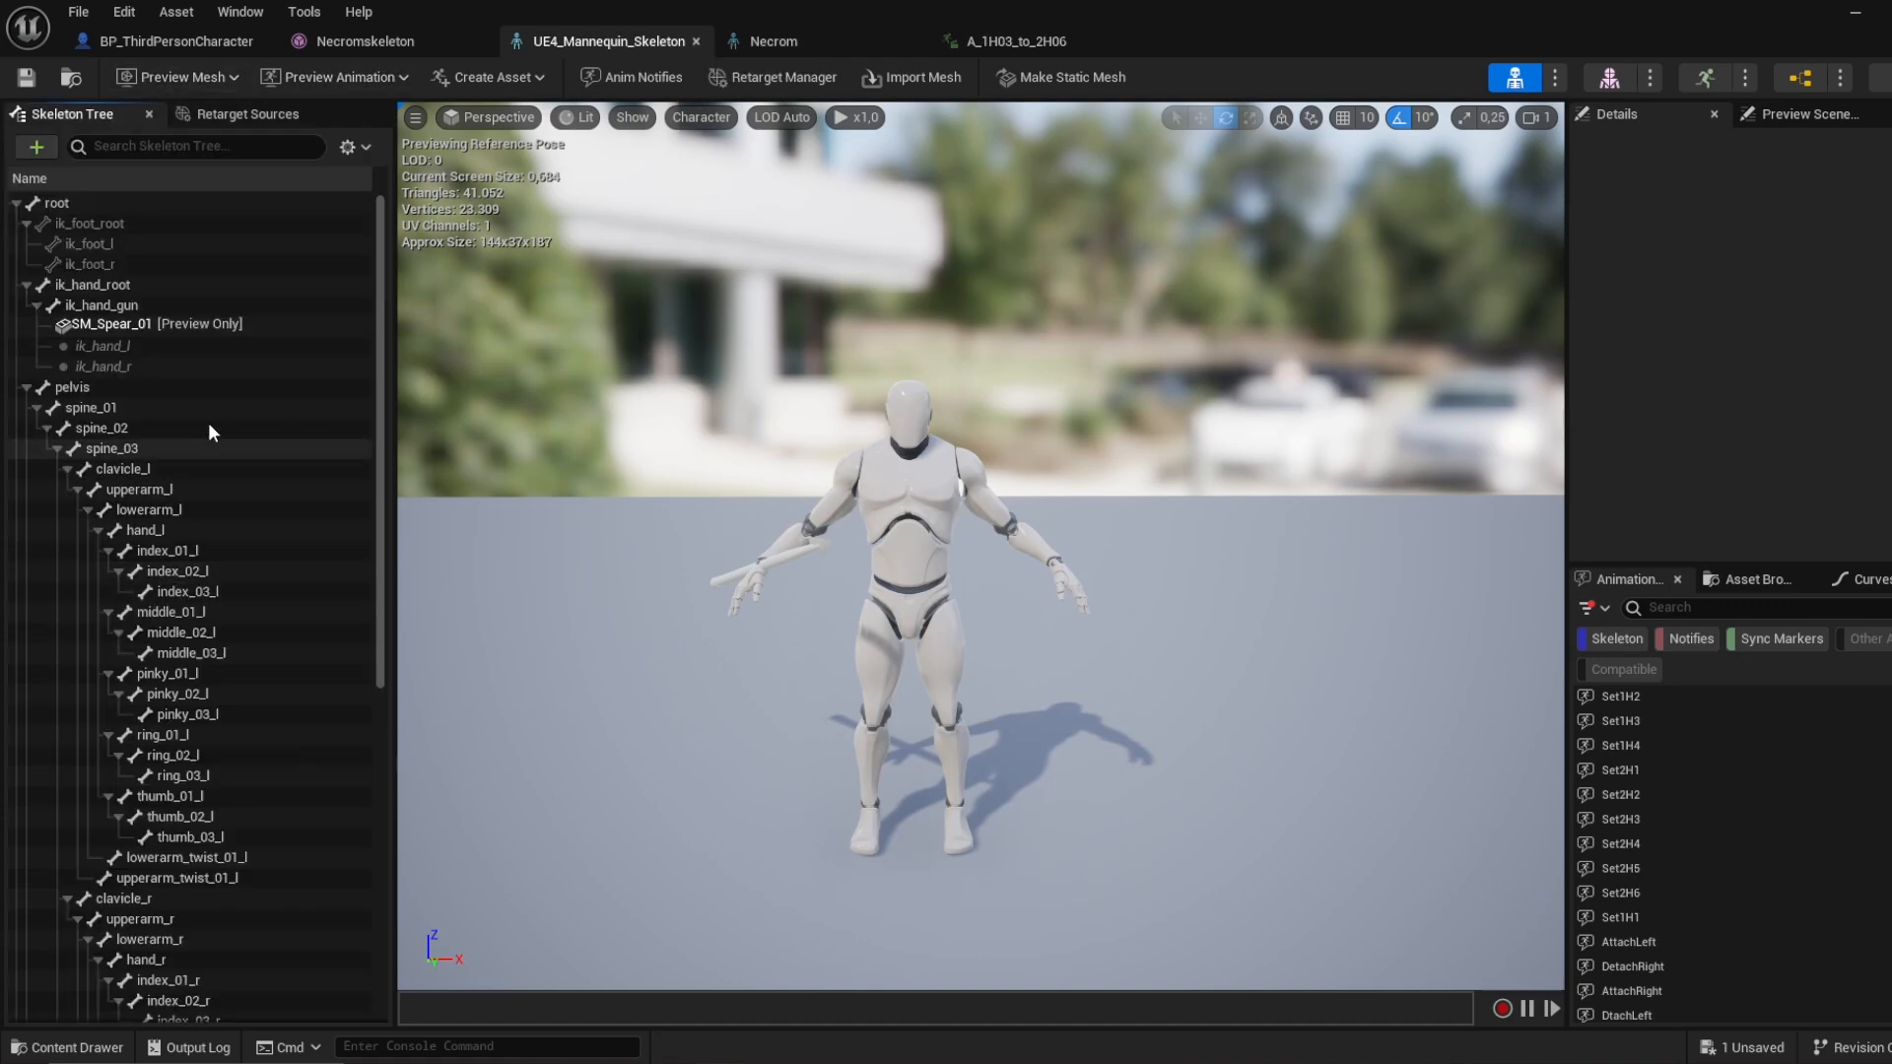
scroll(209, 432, down, 10)
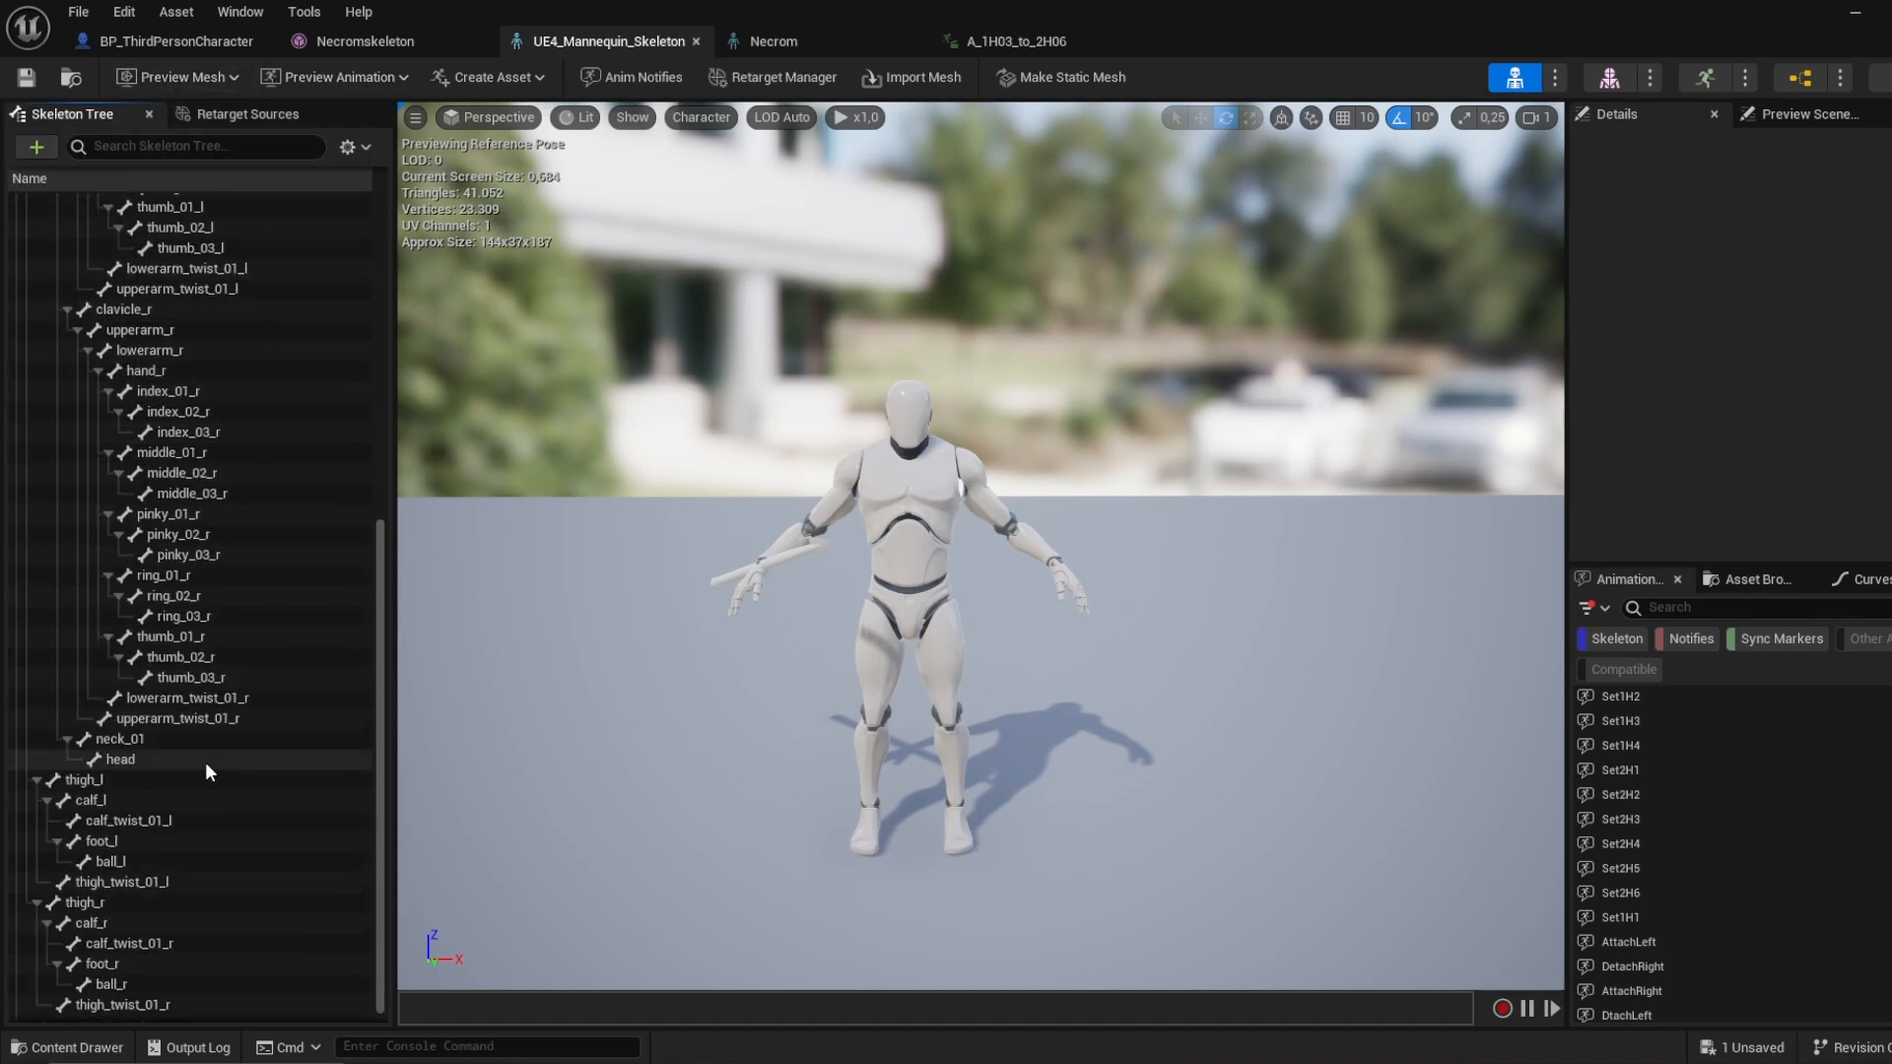
scroll(238, 376, up, 4)
click(242, 378)
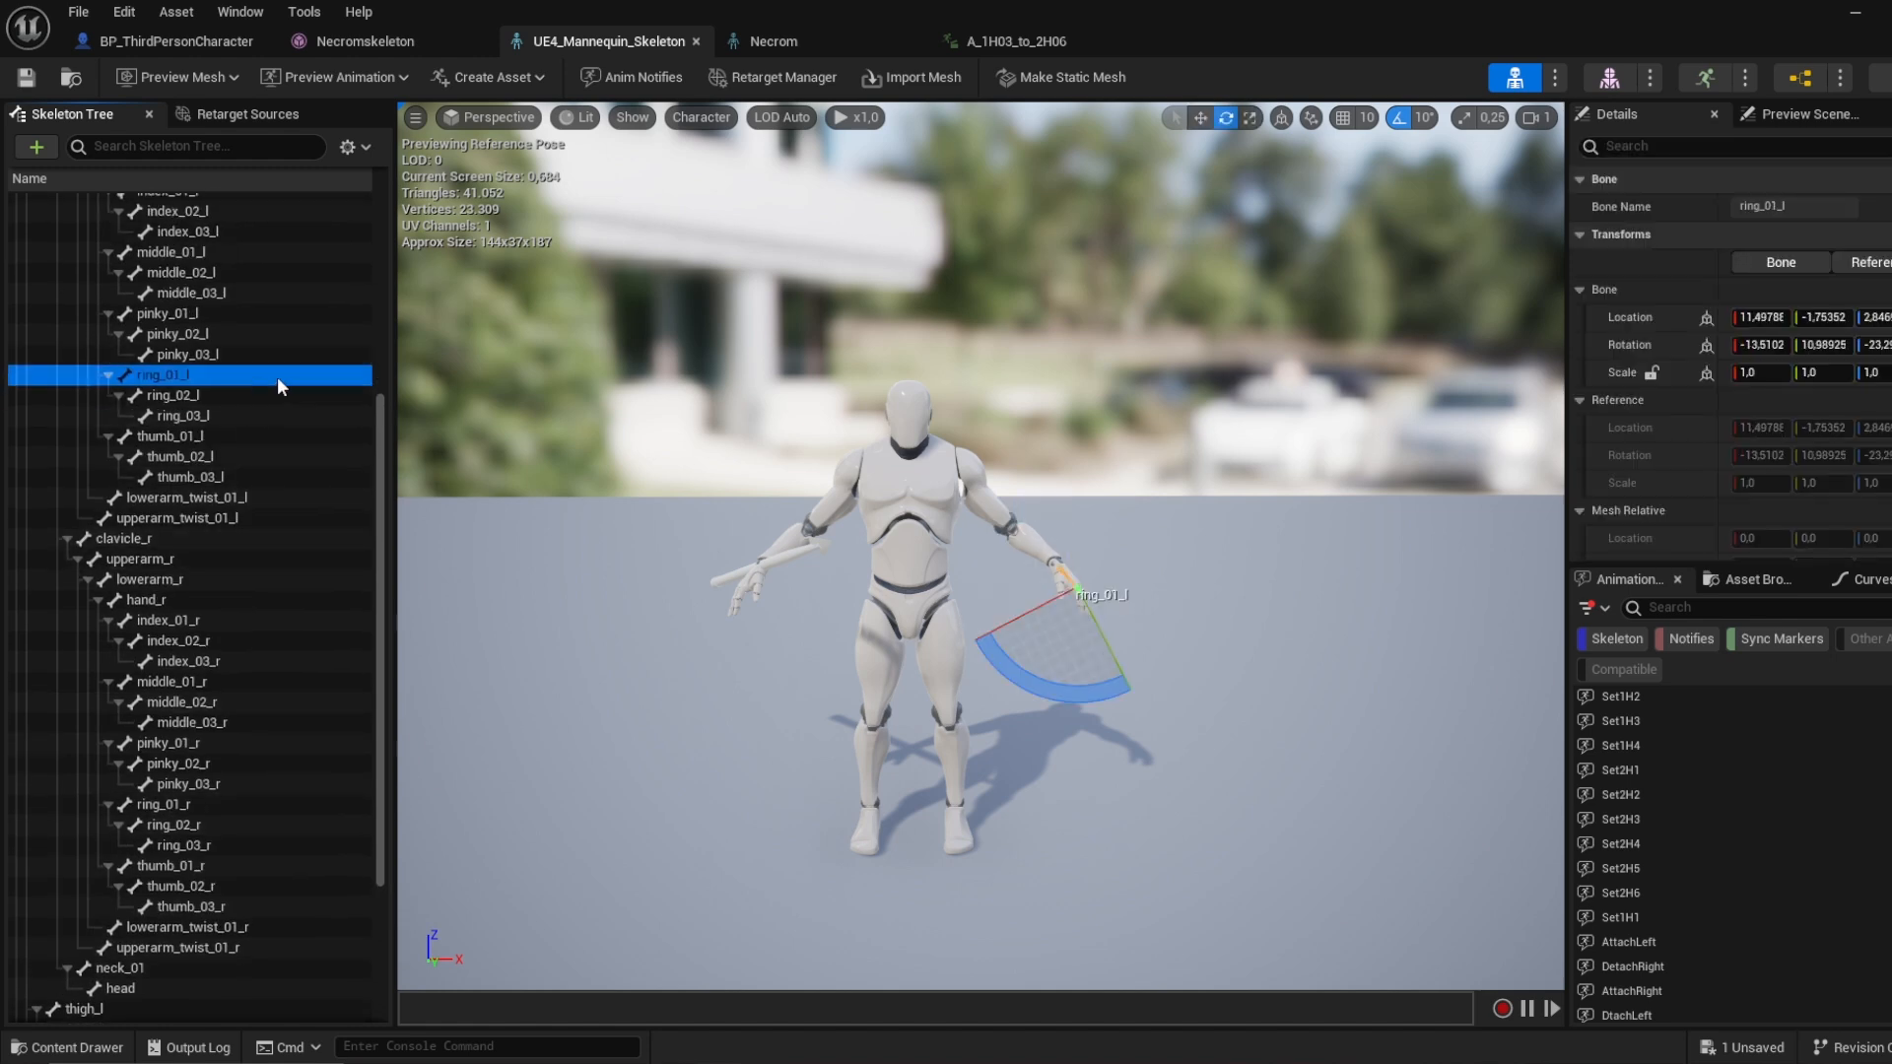
click(202, 334)
scroll(298, 454, down, 4)
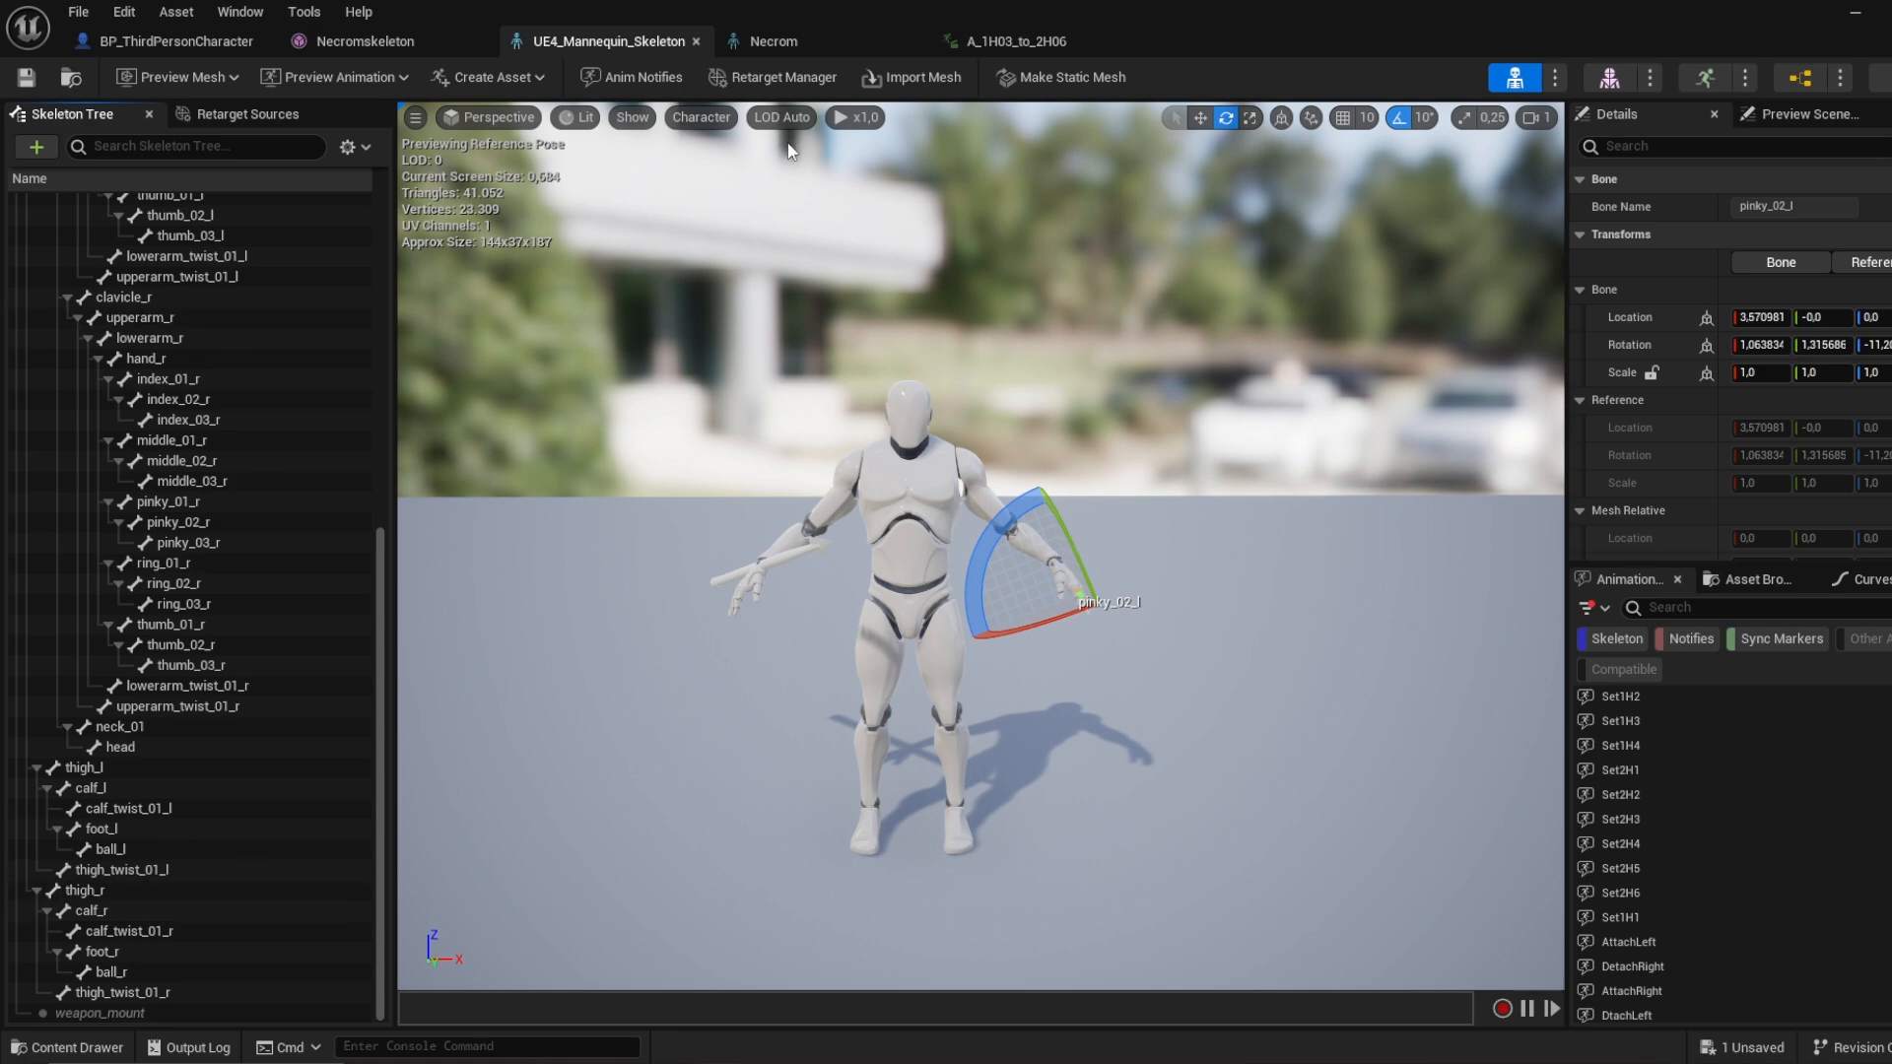
Step: Examine Necrom's bone hierarchy for comparison and focus on its LeftHand bone in the preview
click(800, 44)
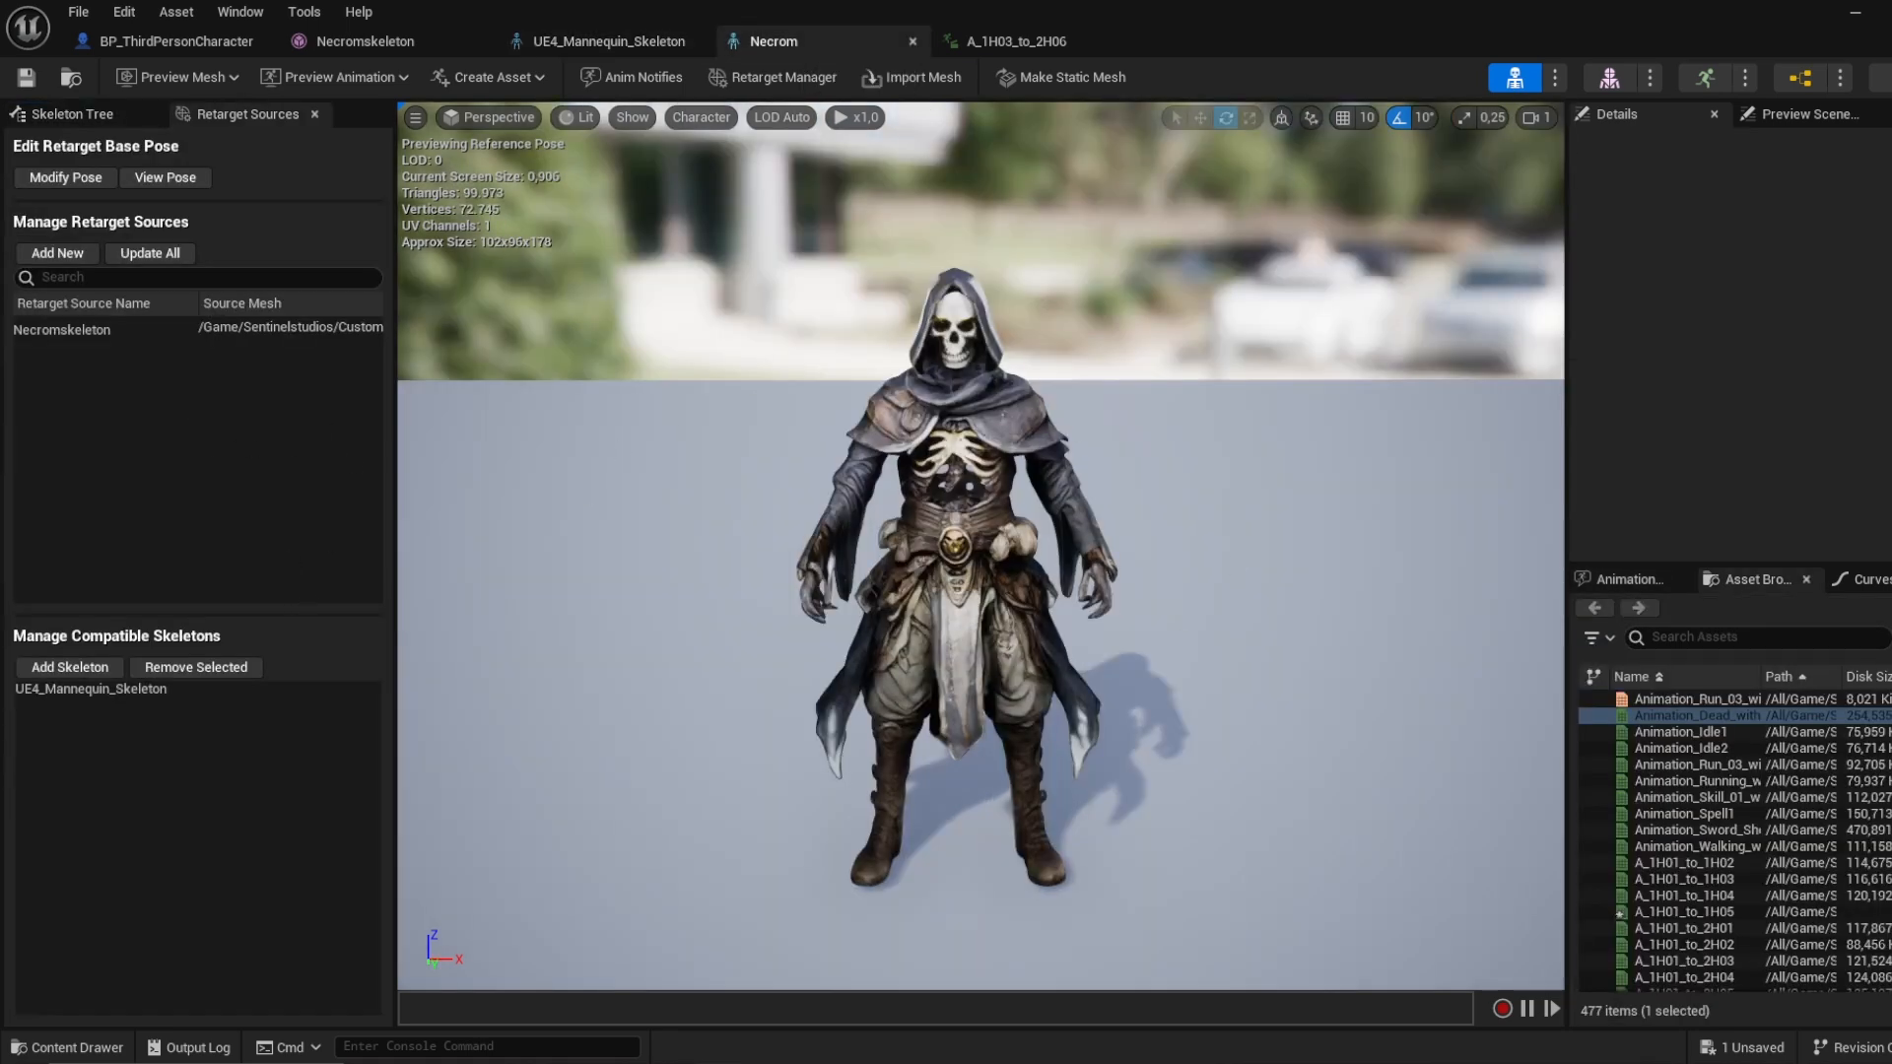
click(29, 116)
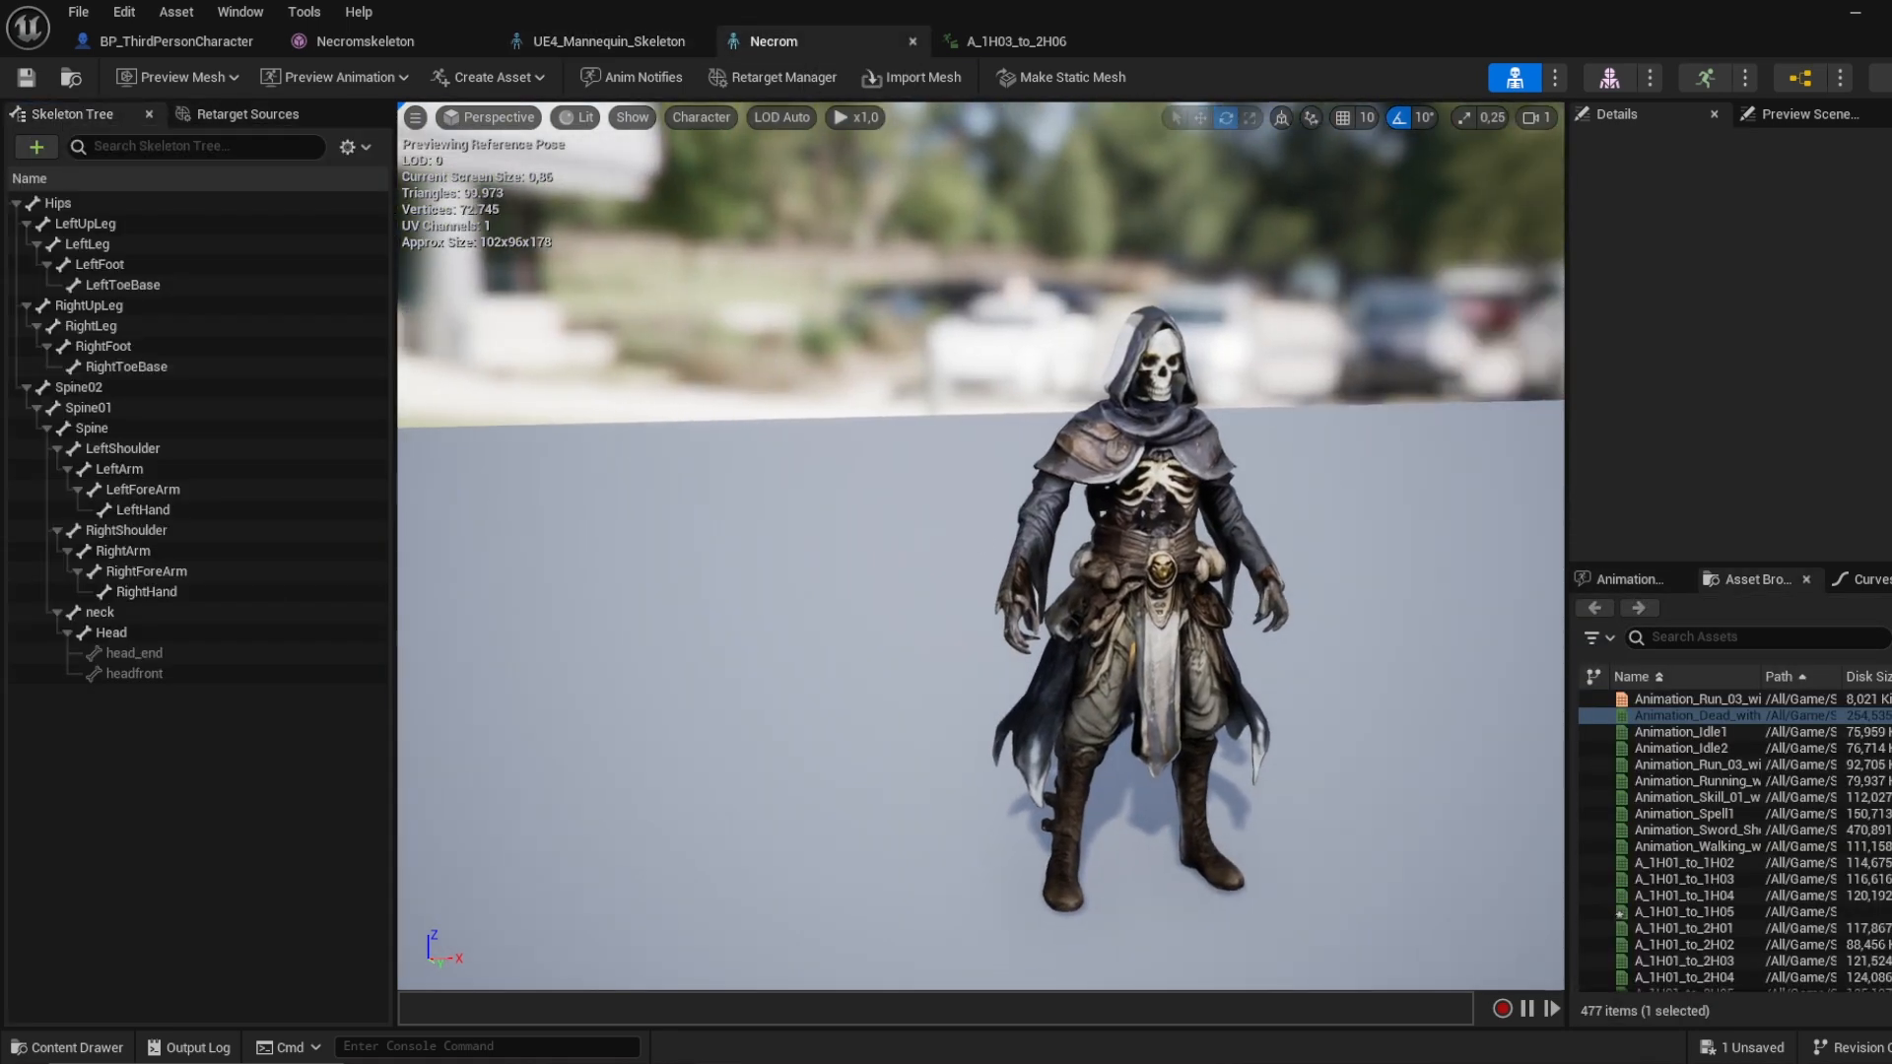
click(297, 509)
key(f)
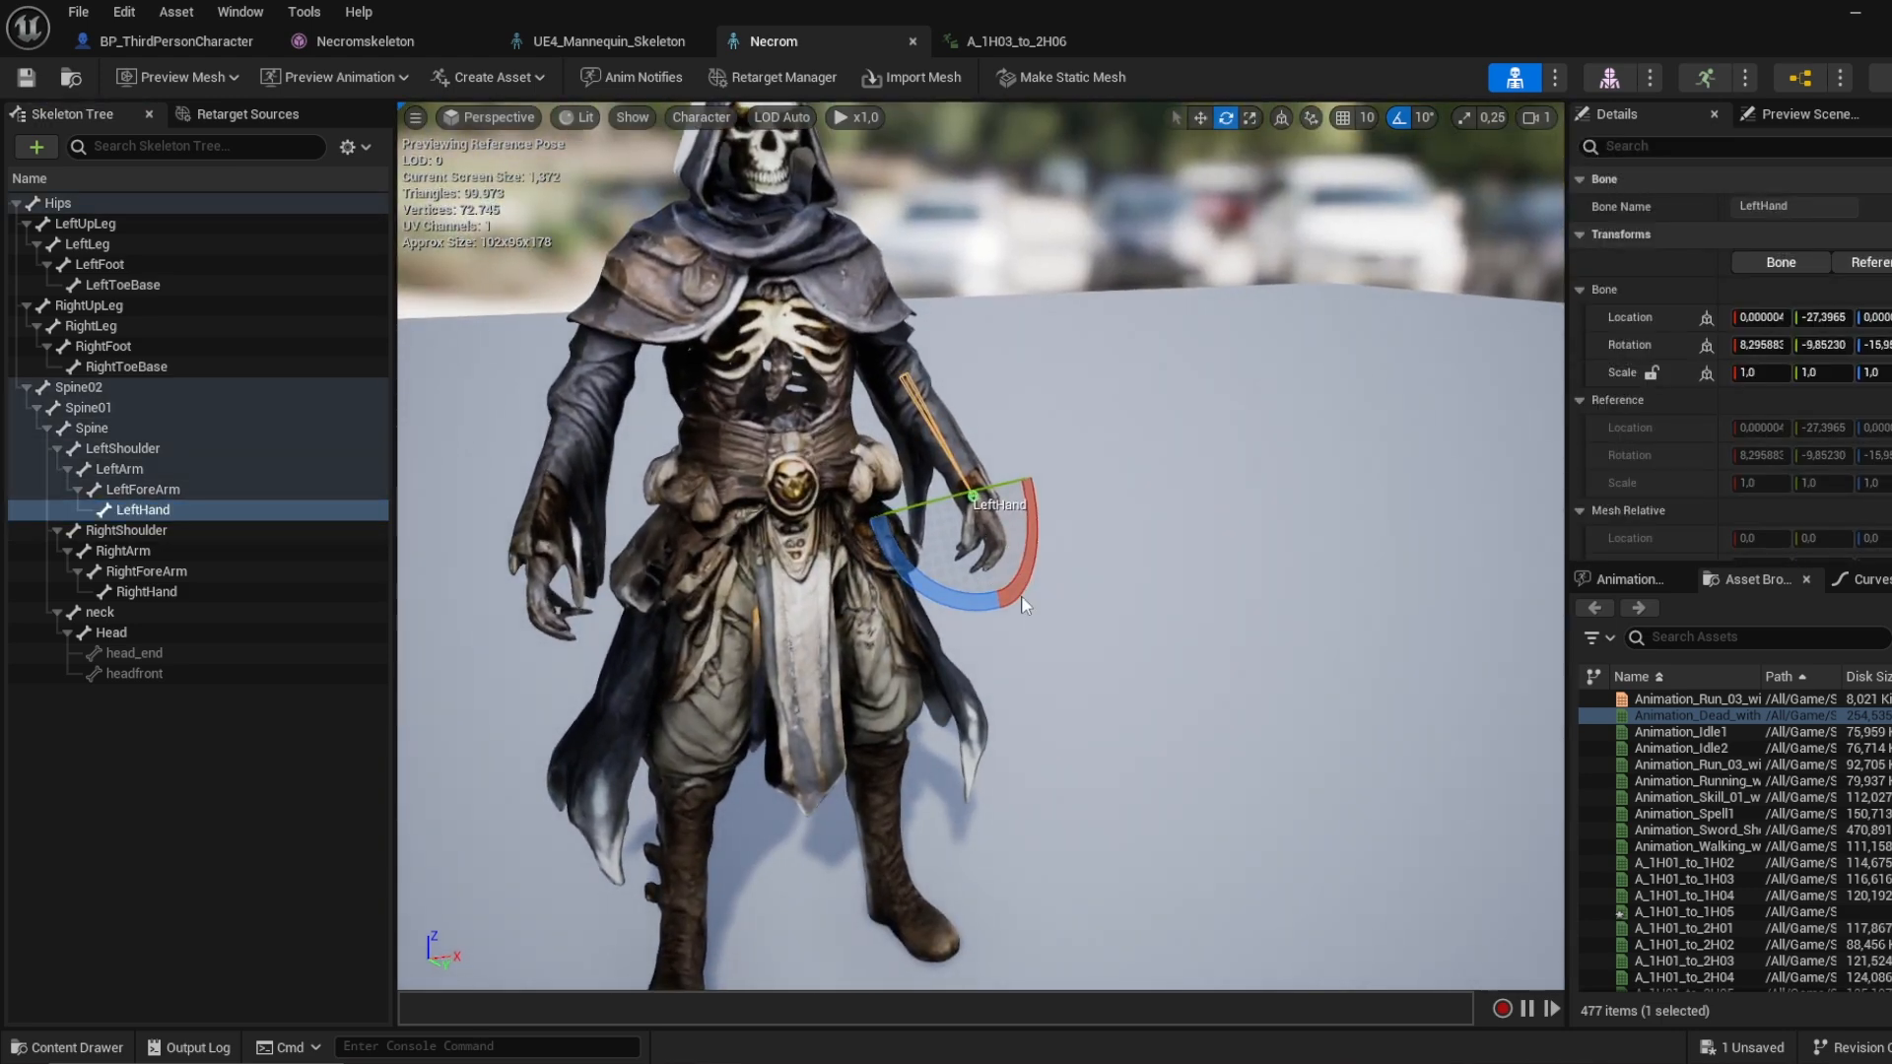
scroll(1077, 717, down, 3)
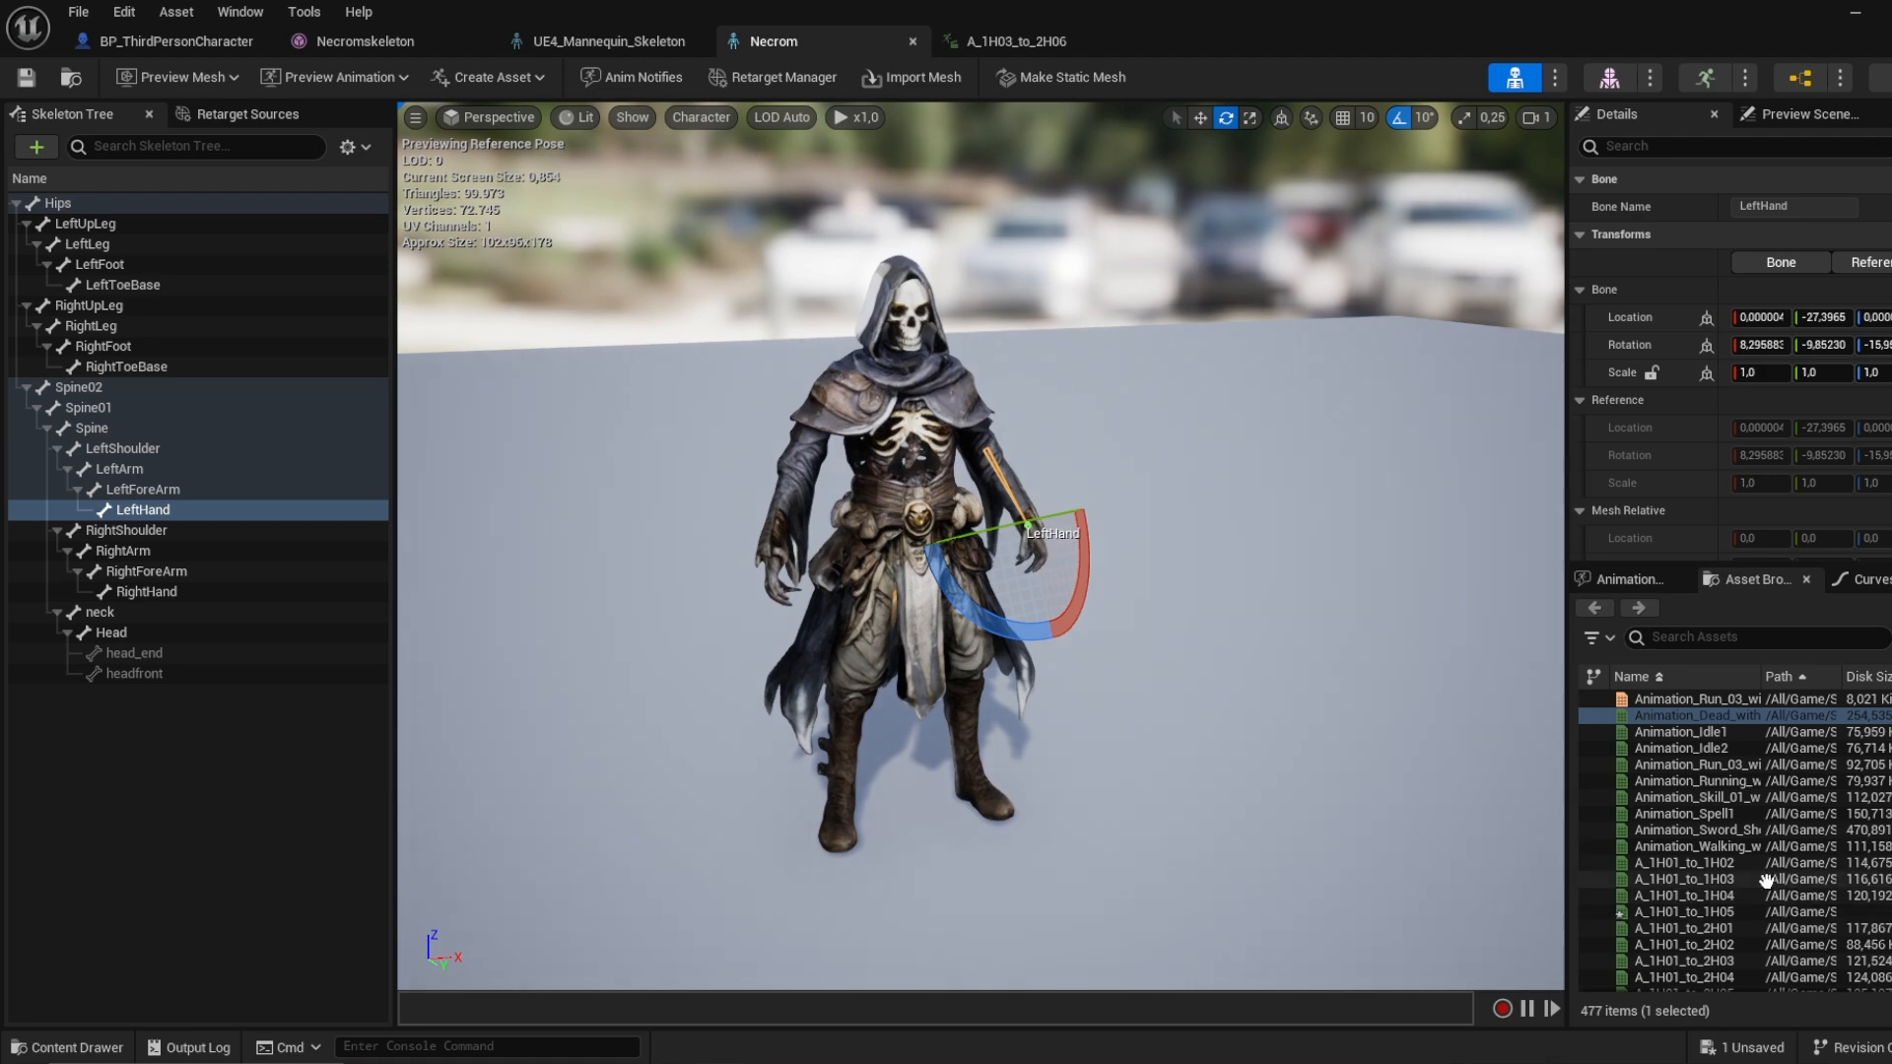
Step: Open the A_1H01_to_2H06 animation from Necrom's asset list to preview it
click(1765, 880)
scroll(1762, 880, down, 4)
double_click(1762, 880)
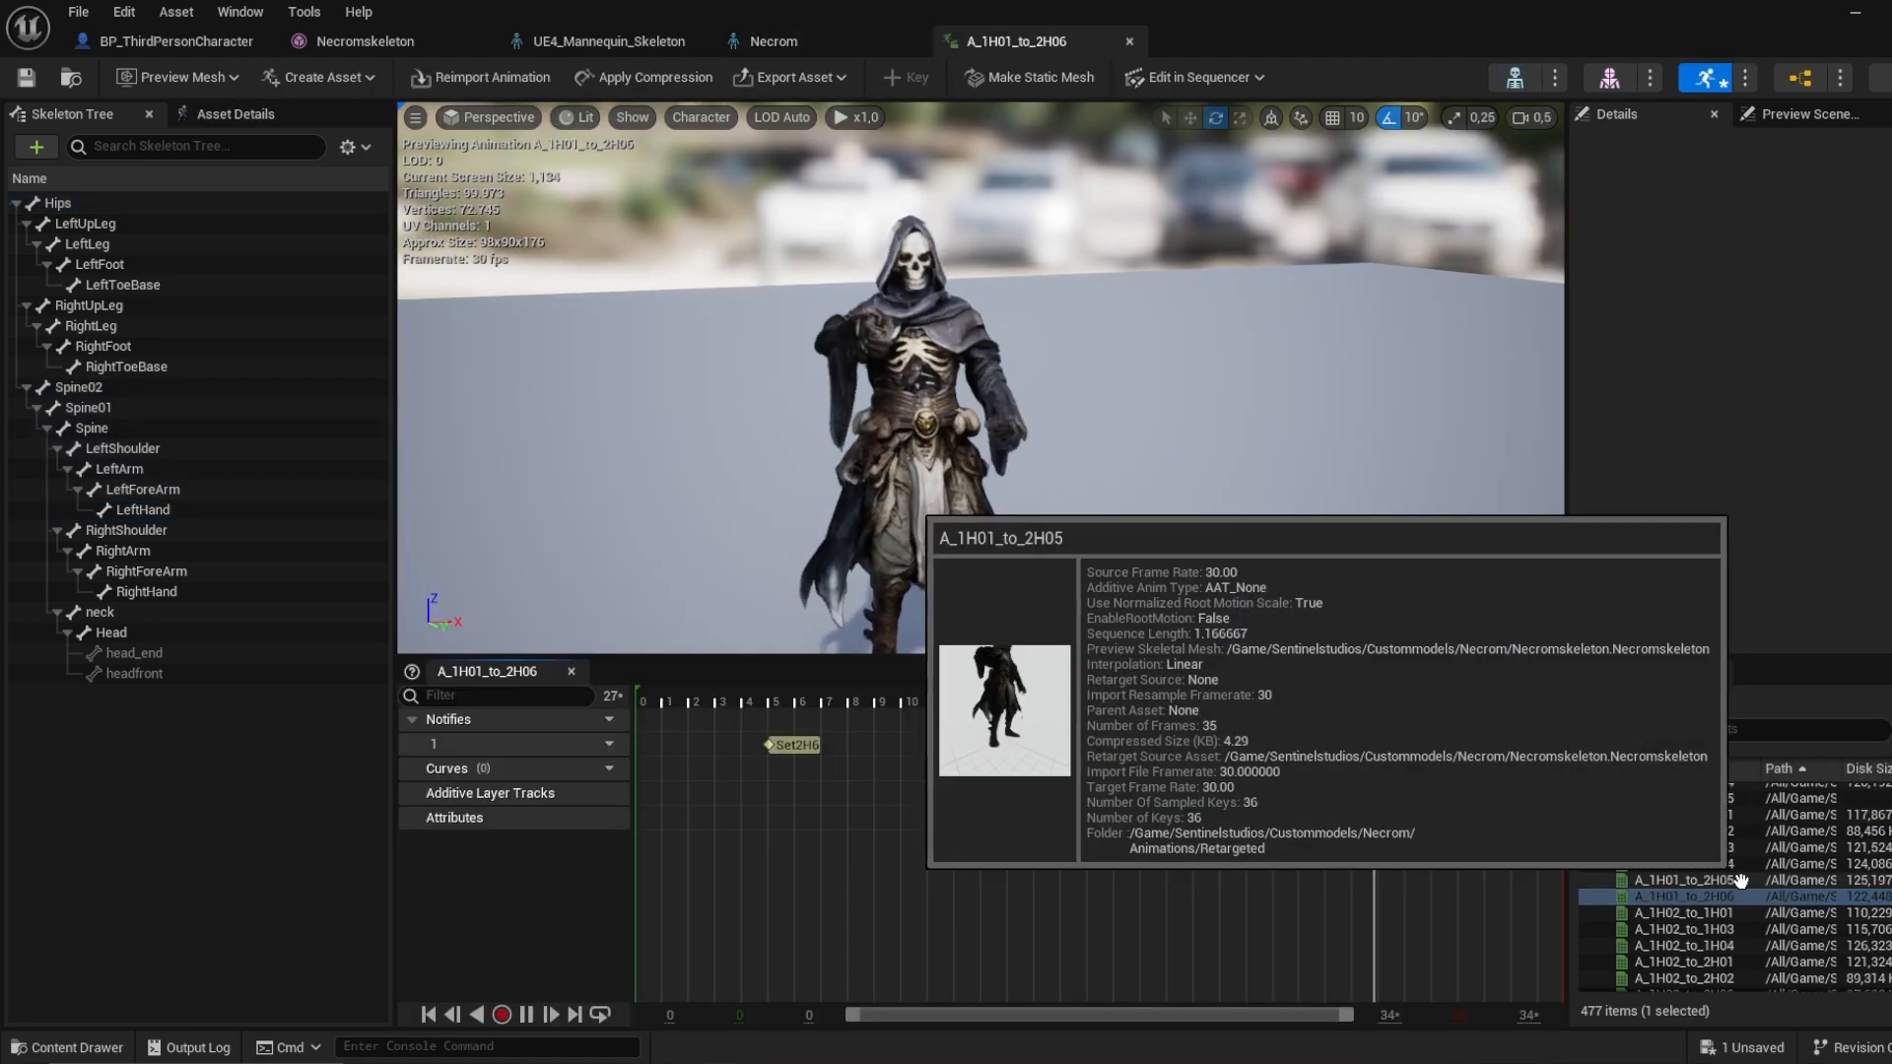
Step: Preview A_1H04_to_1H03, A_1H_02_Swing_High_Left, A_1H_03_Jab_Mid and A_1H_04_Swing_Low on the Necrom character
scroll(1741, 880, down, 7)
double_click(1740, 880)
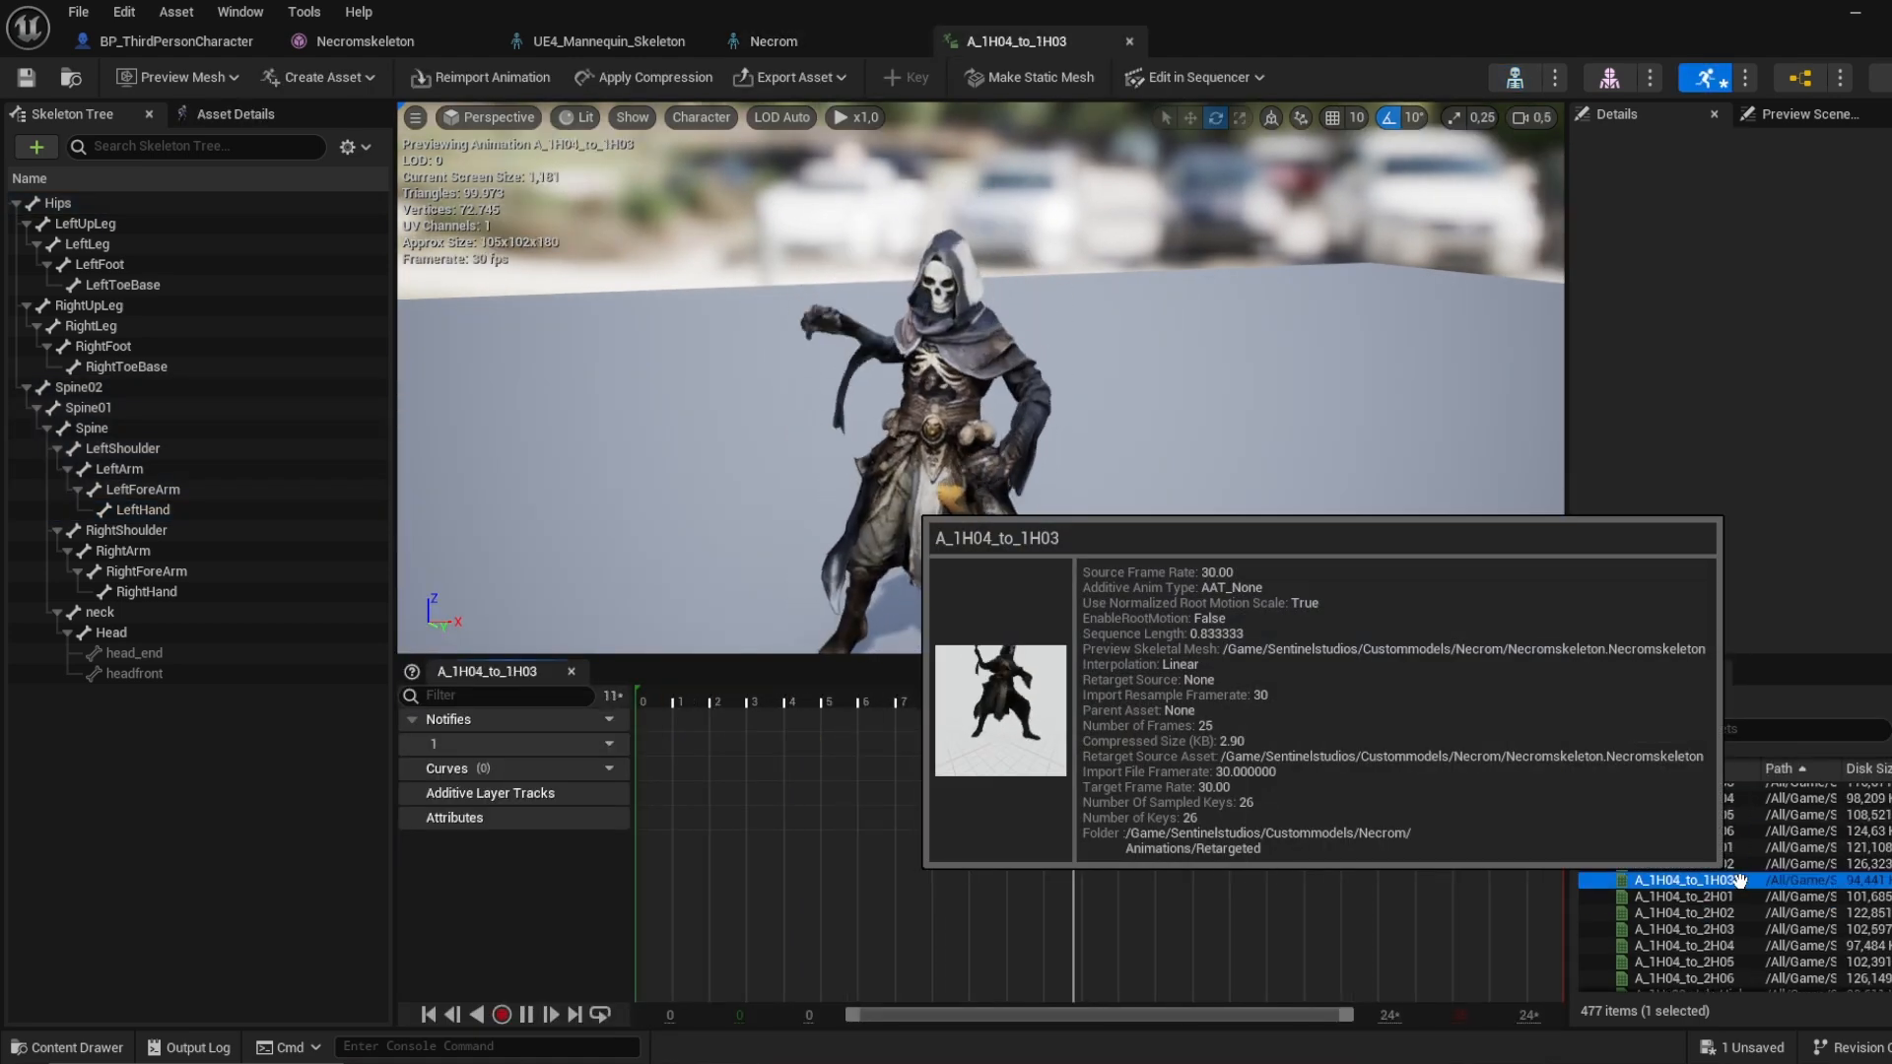
scroll(1740, 880, down, 3)
double_click(1745, 880)
scroll(1749, 887, down, 2)
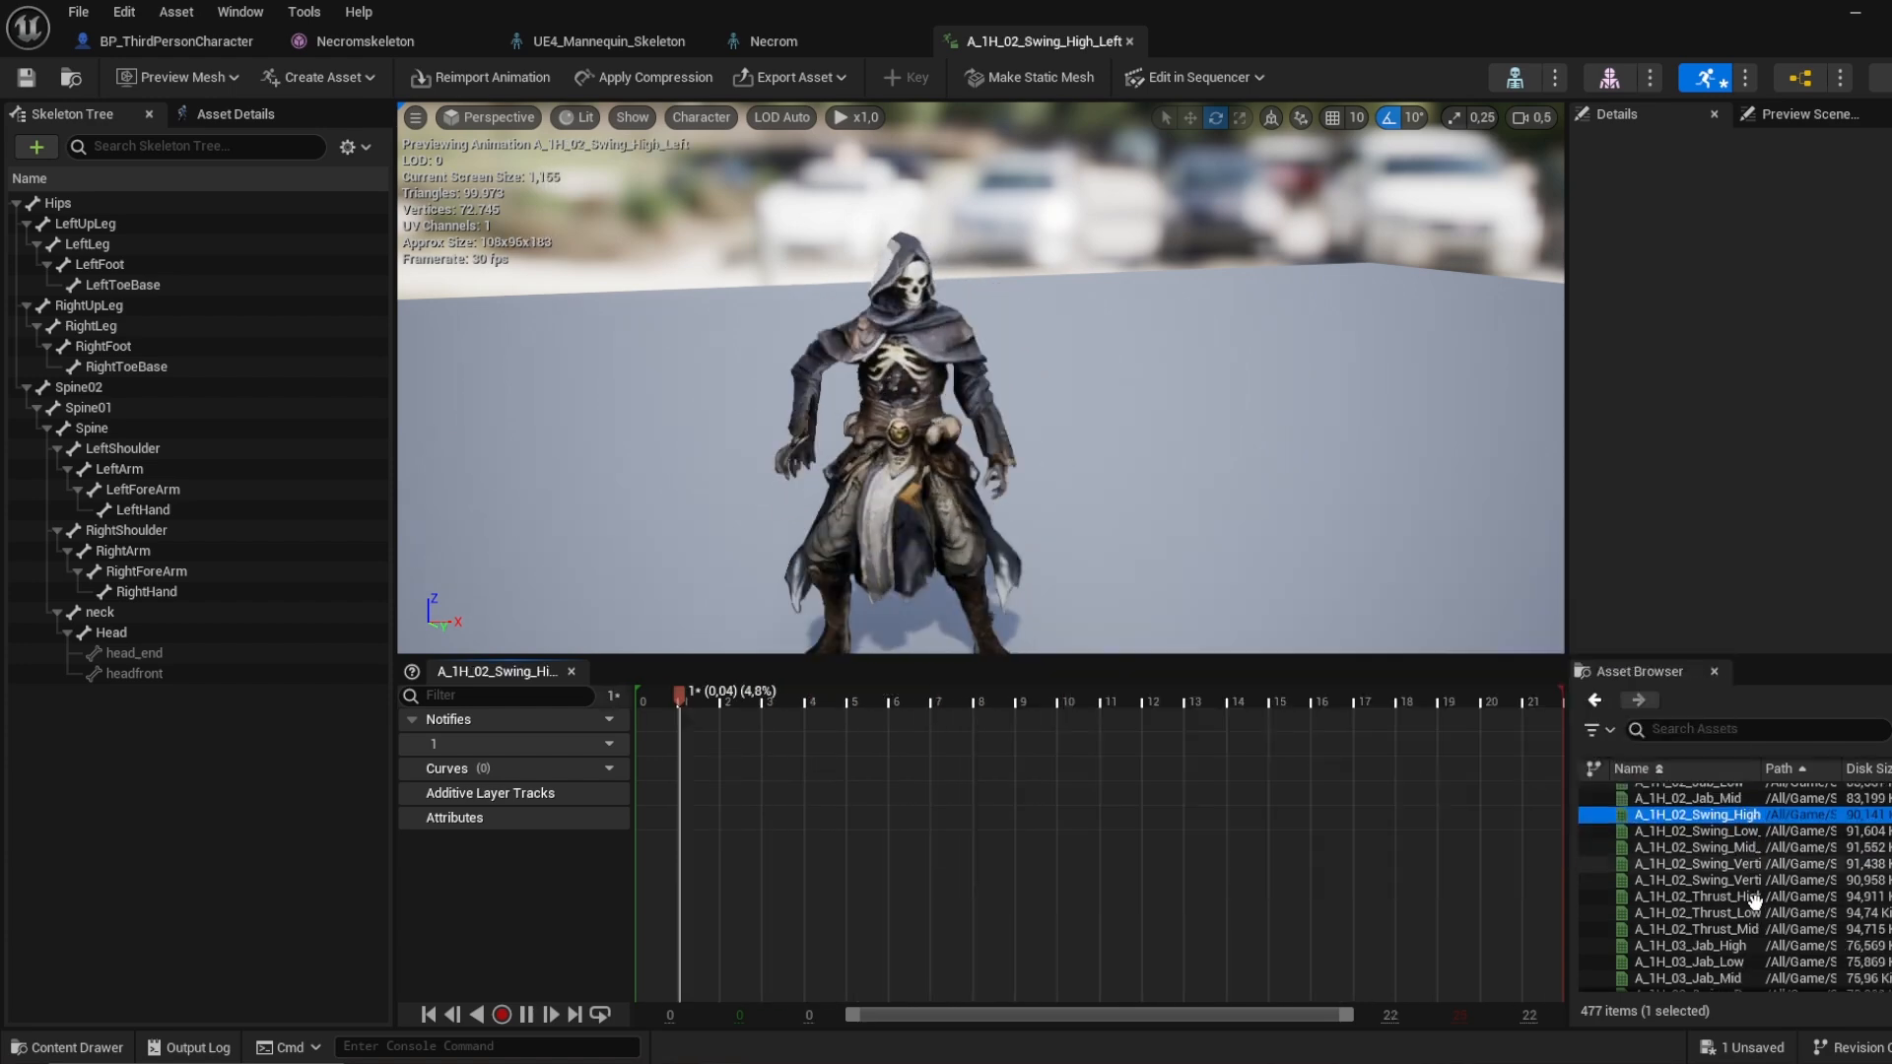
scroll(1752, 892, down, 3)
double_click(1744, 850)
scroll(1743, 912, down, 1)
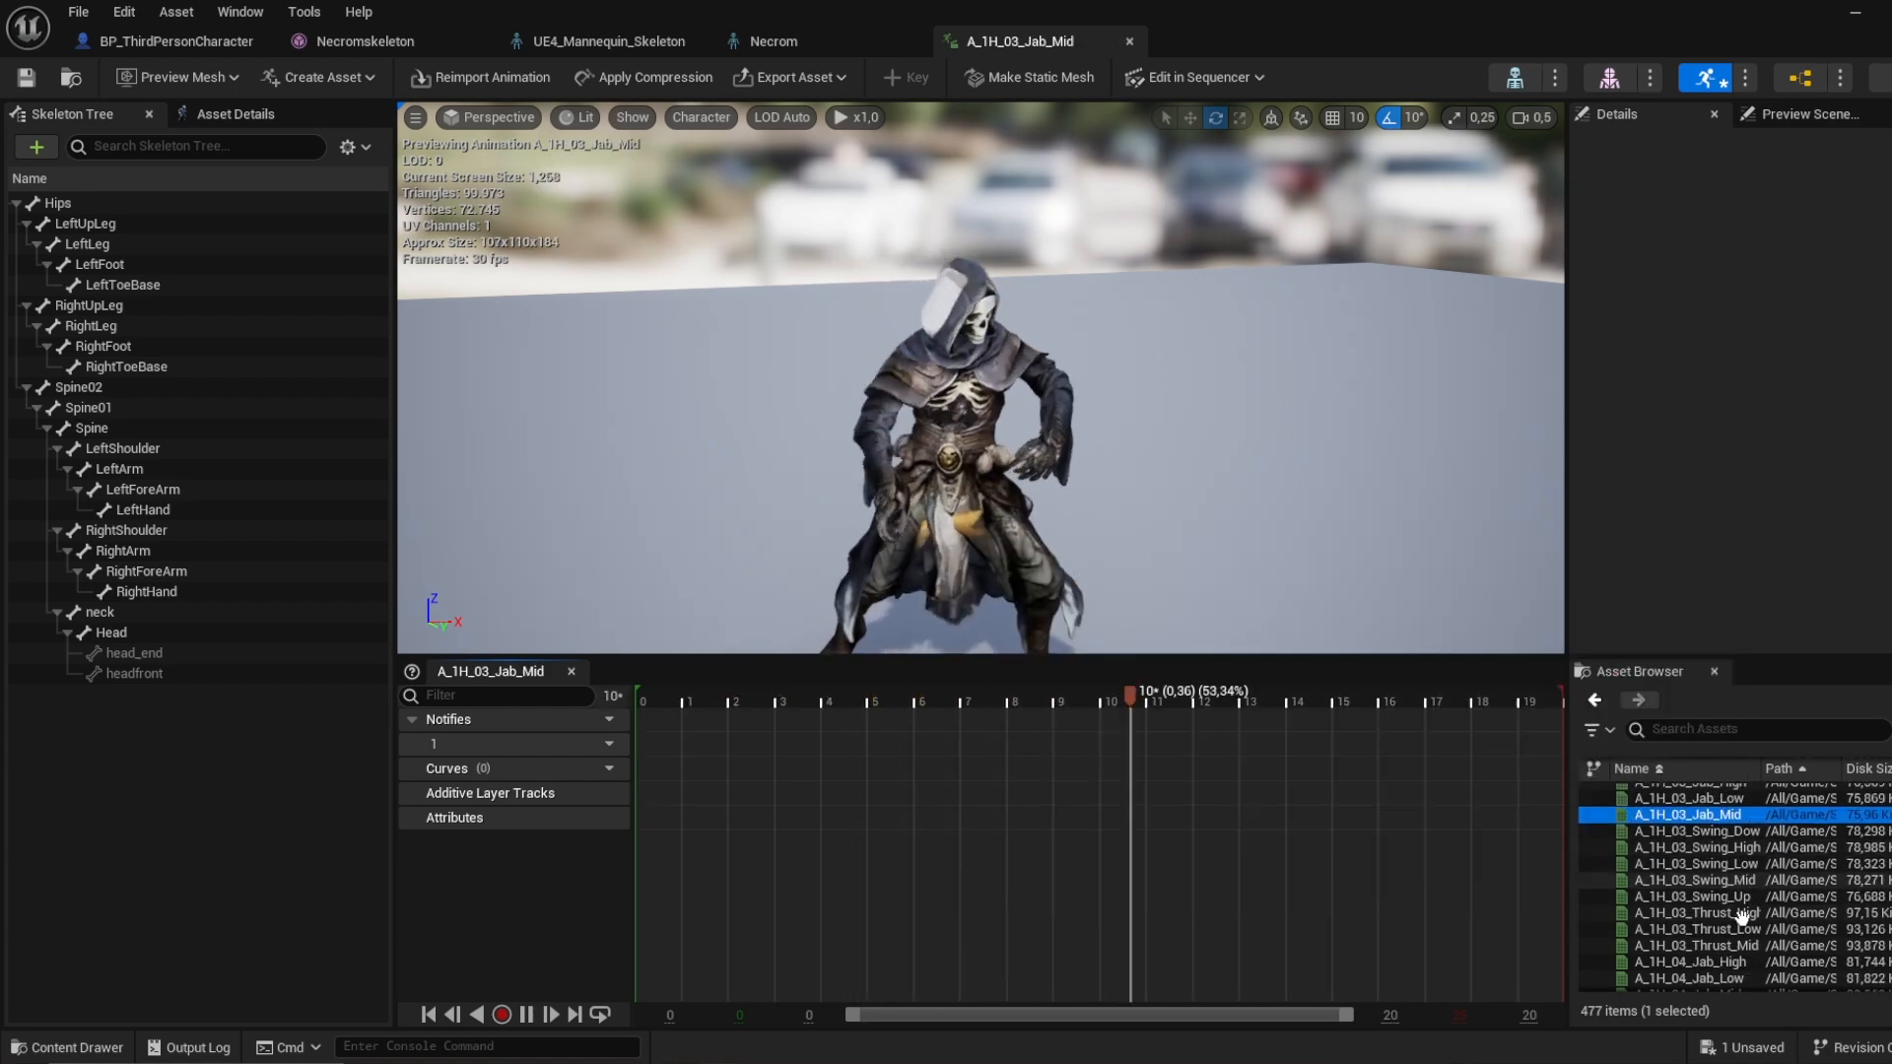
scroll(1742, 912, down, 2)
double_click(1744, 880)
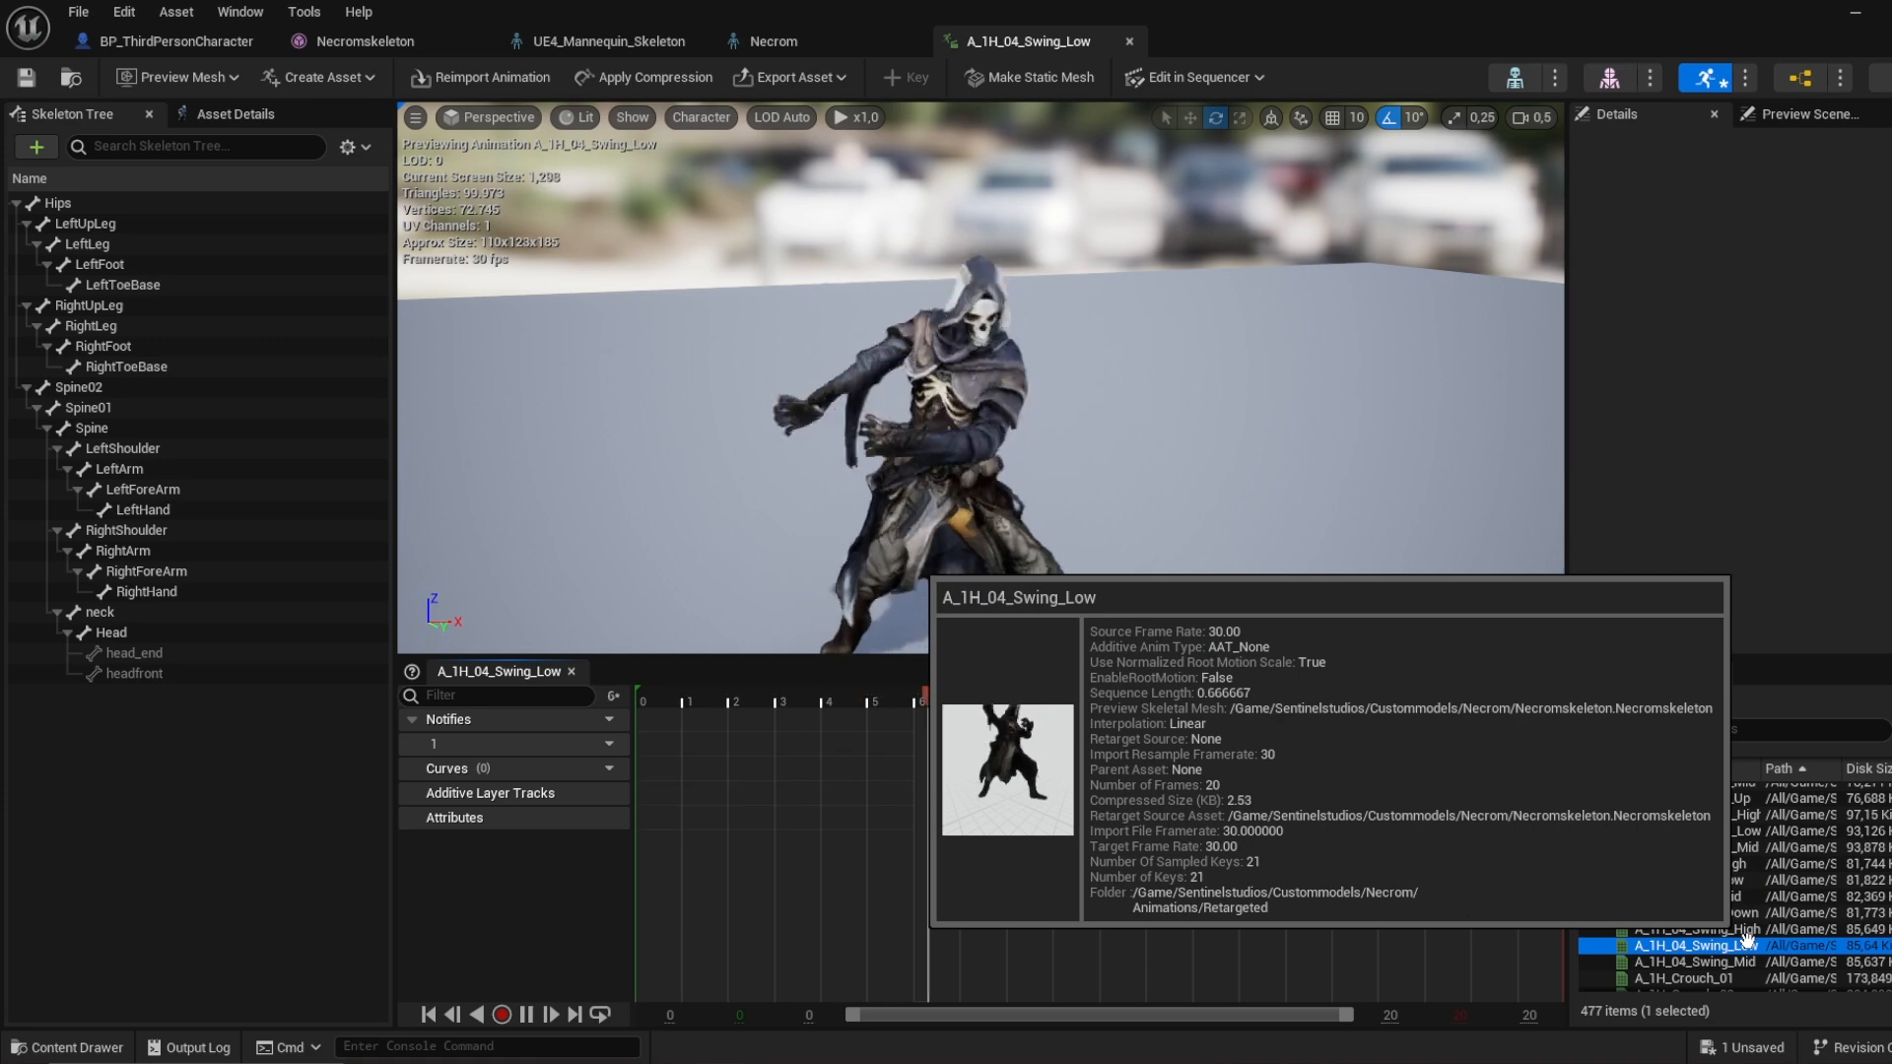
Step: Preview A_1H_Throw1 and the walk animations A_1H_walk_03, A_1H_walk_04 and A_1H_walk_01 on the Necrom character
scroll(1764, 937, down, 5)
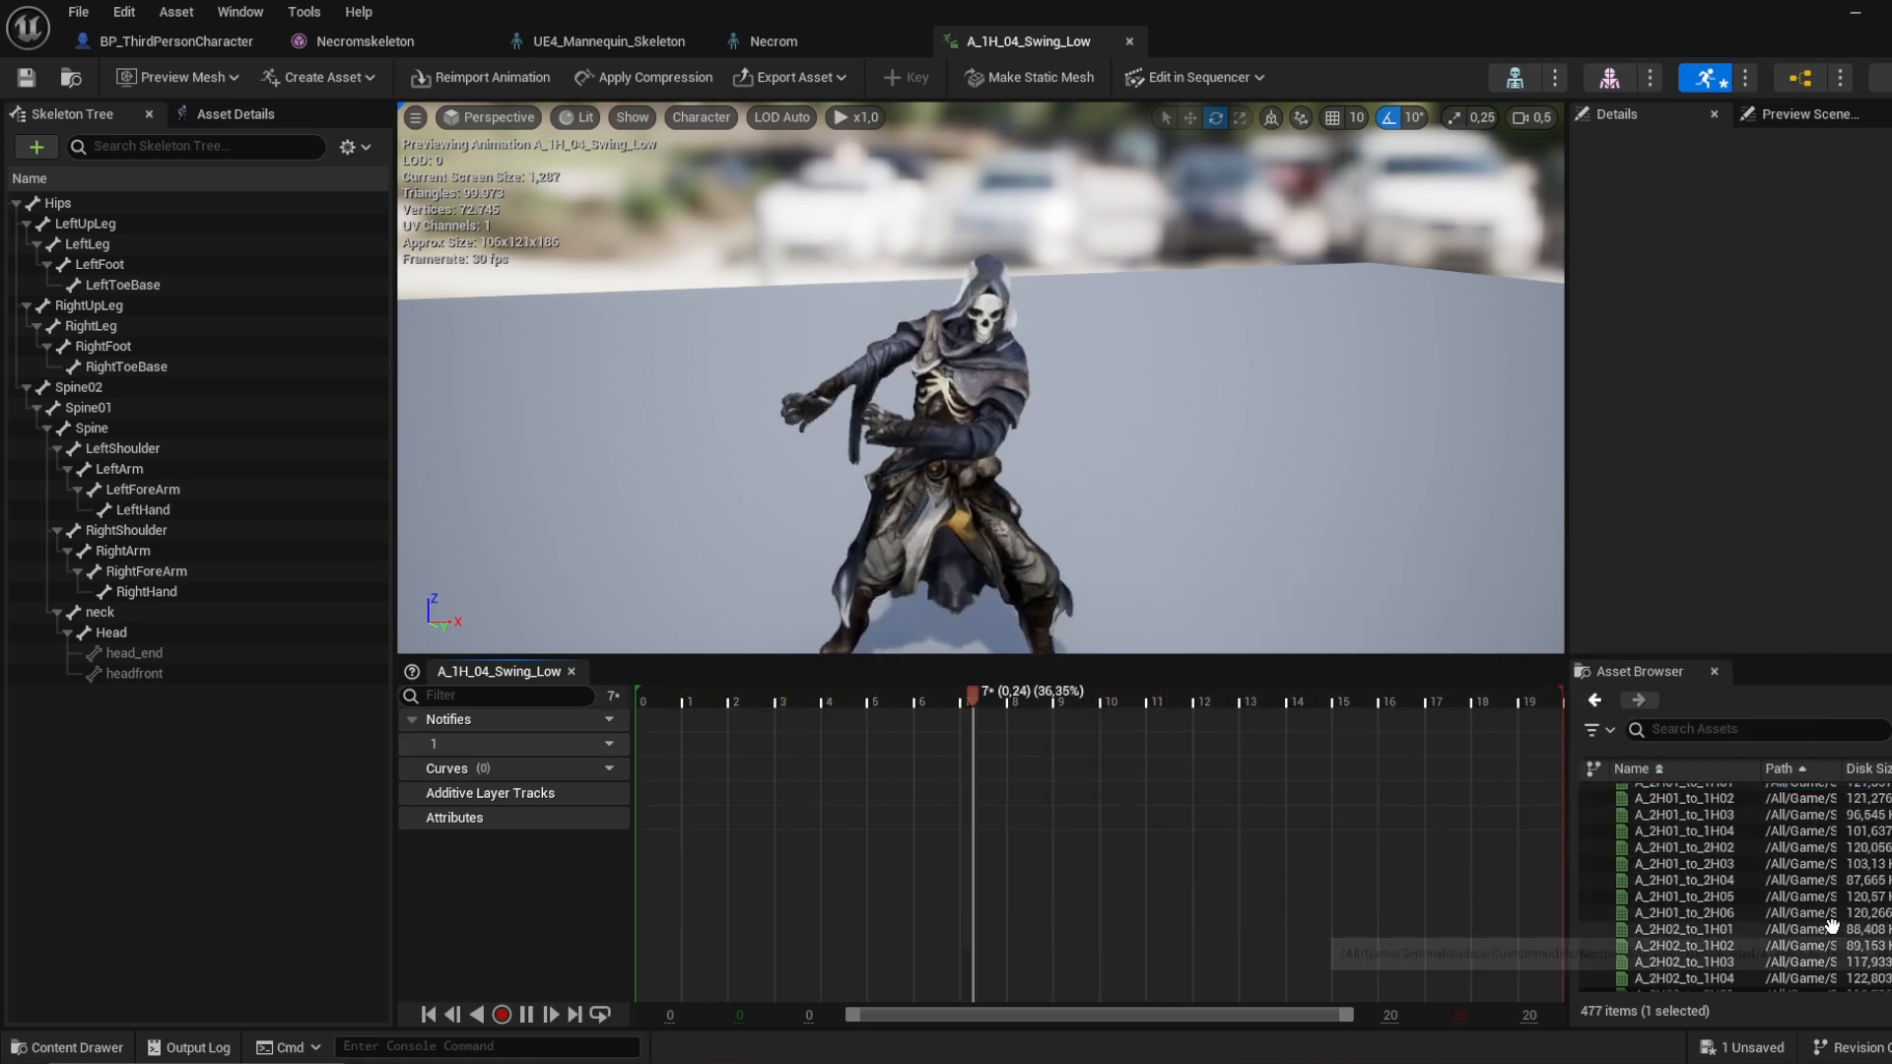
scroll(1774, 902, up, 3)
double_click(1734, 880)
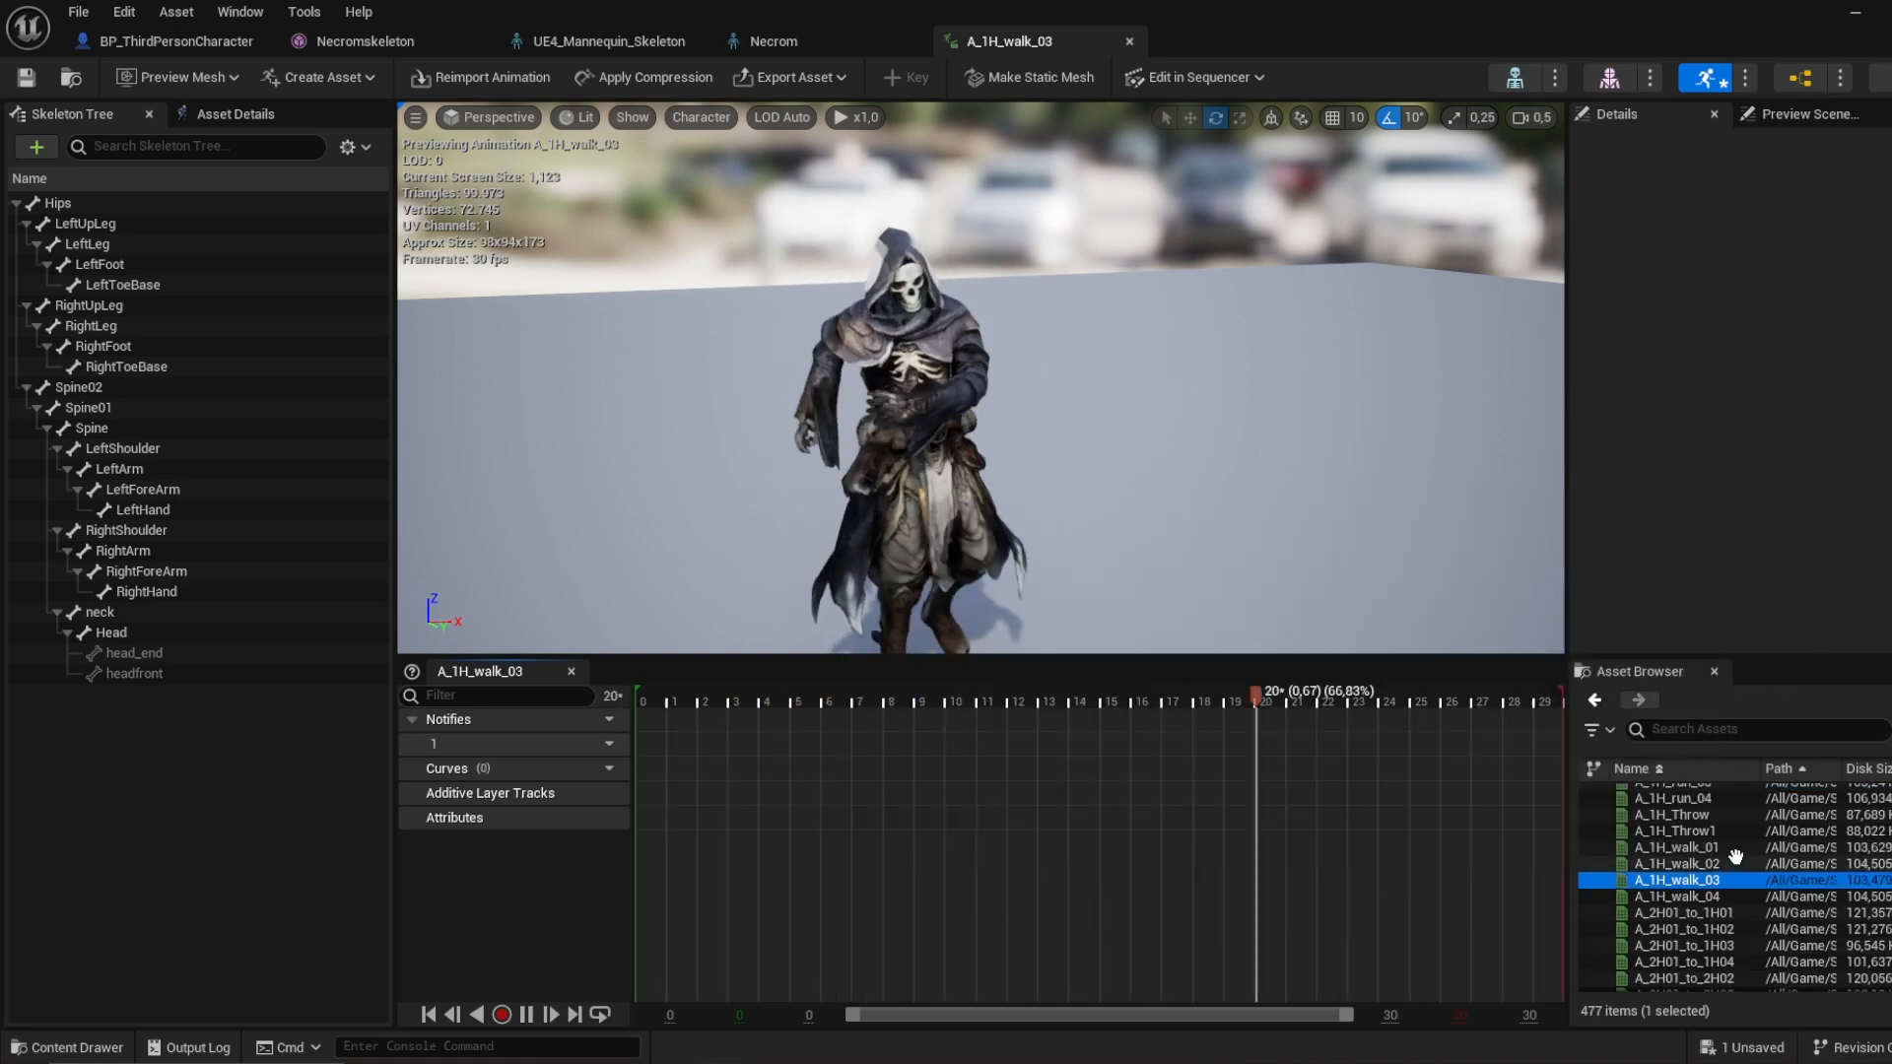
double_click(1737, 831)
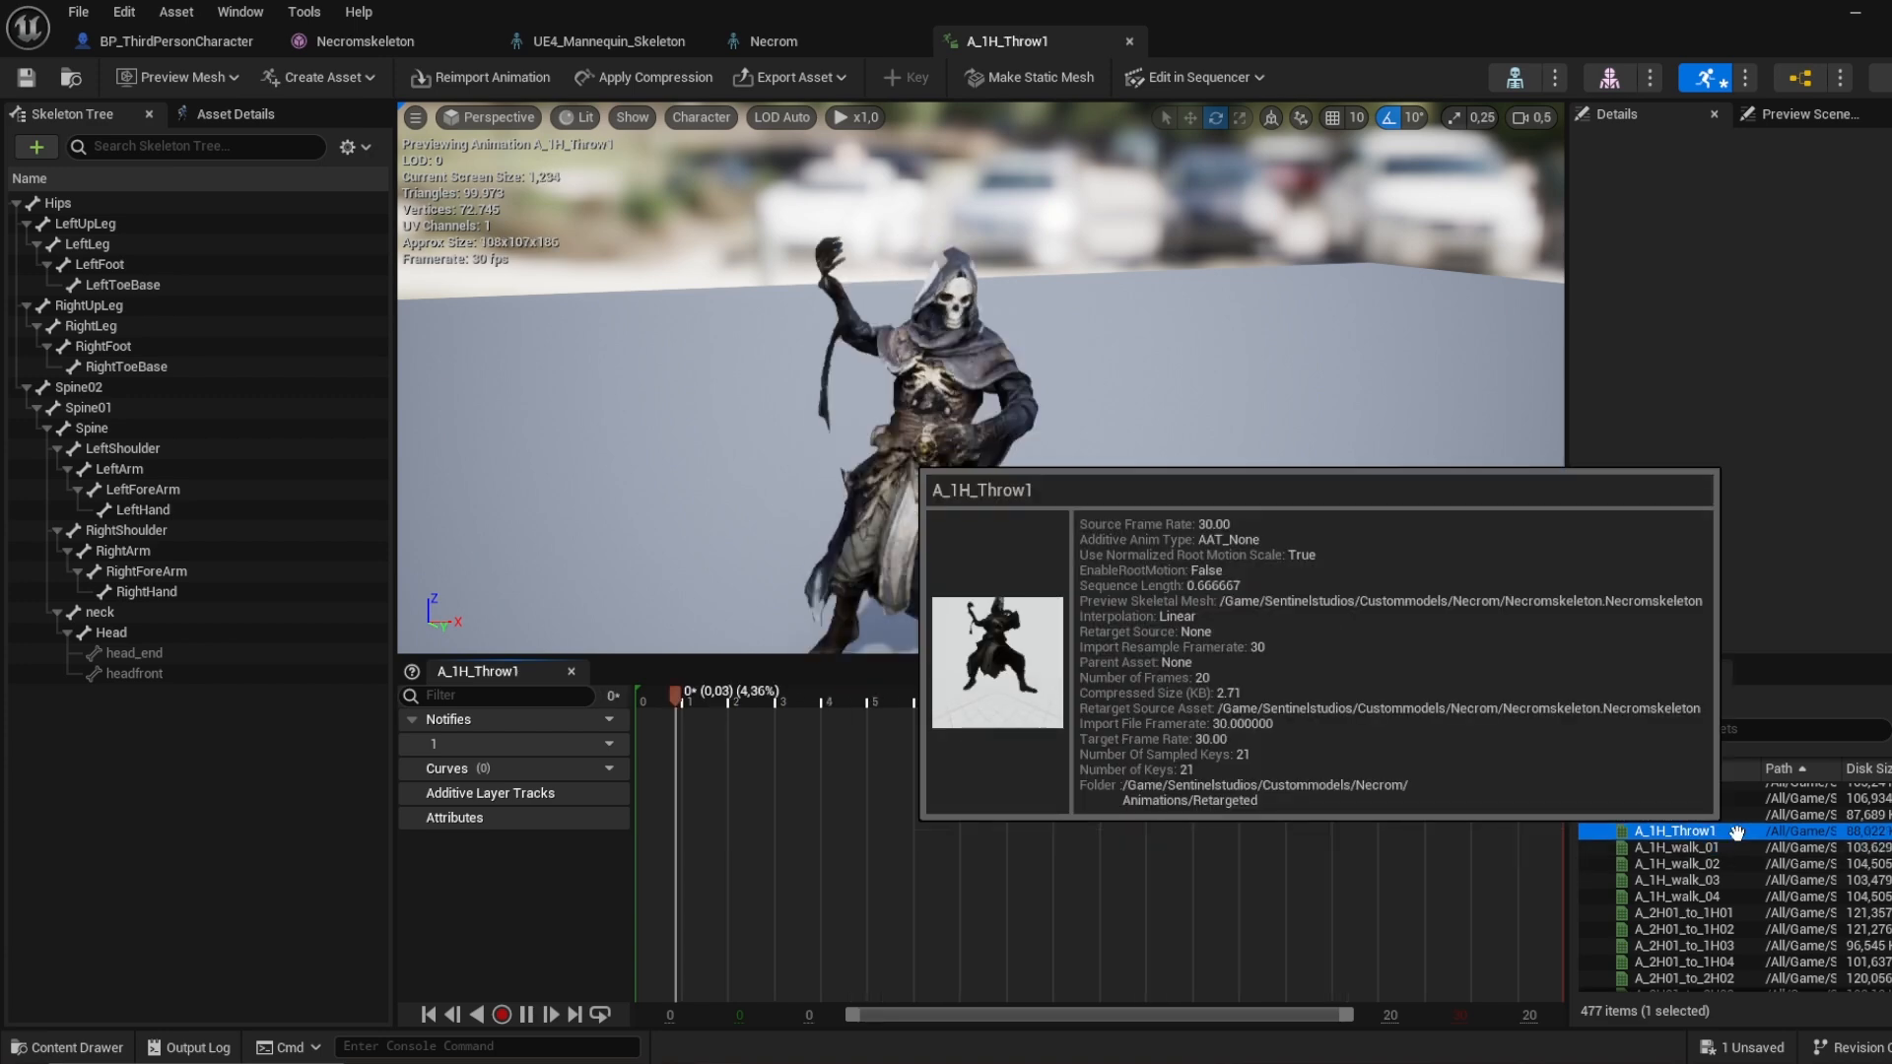
double_click(1740, 863)
click(1750, 896)
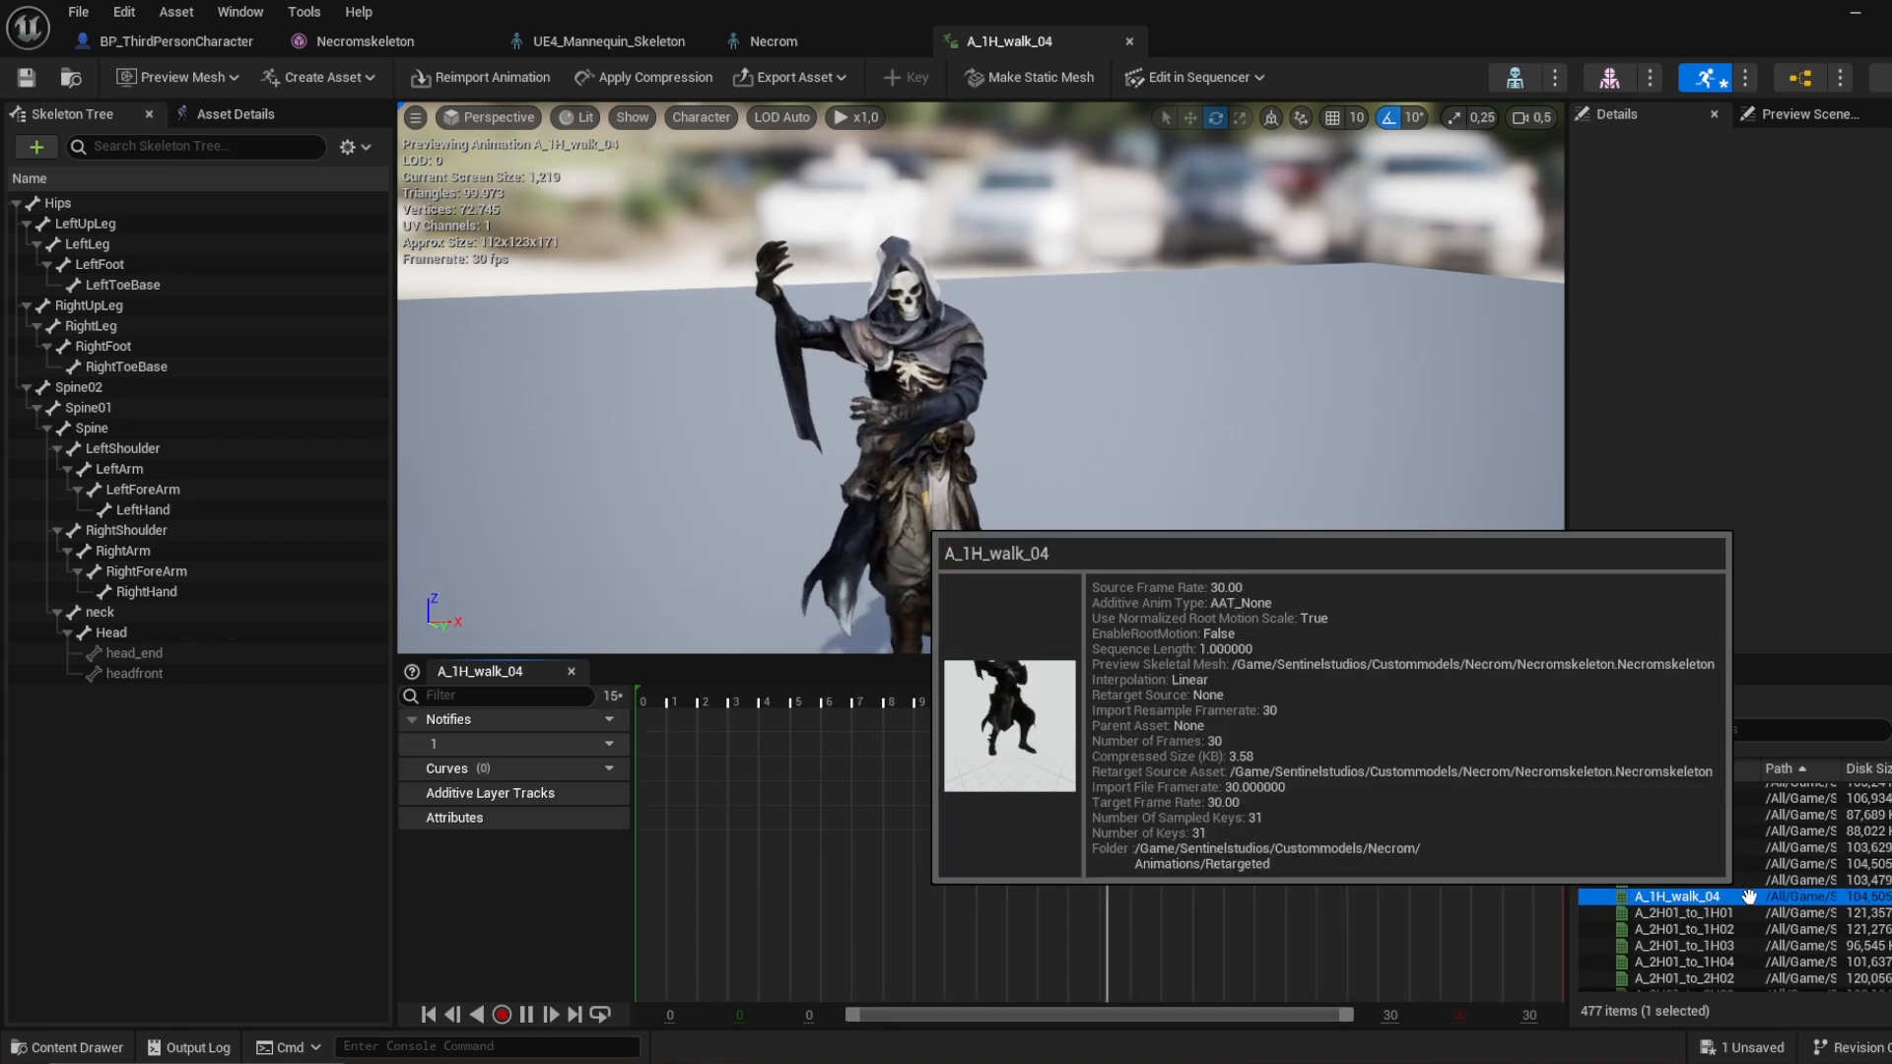
double_click(1747, 880)
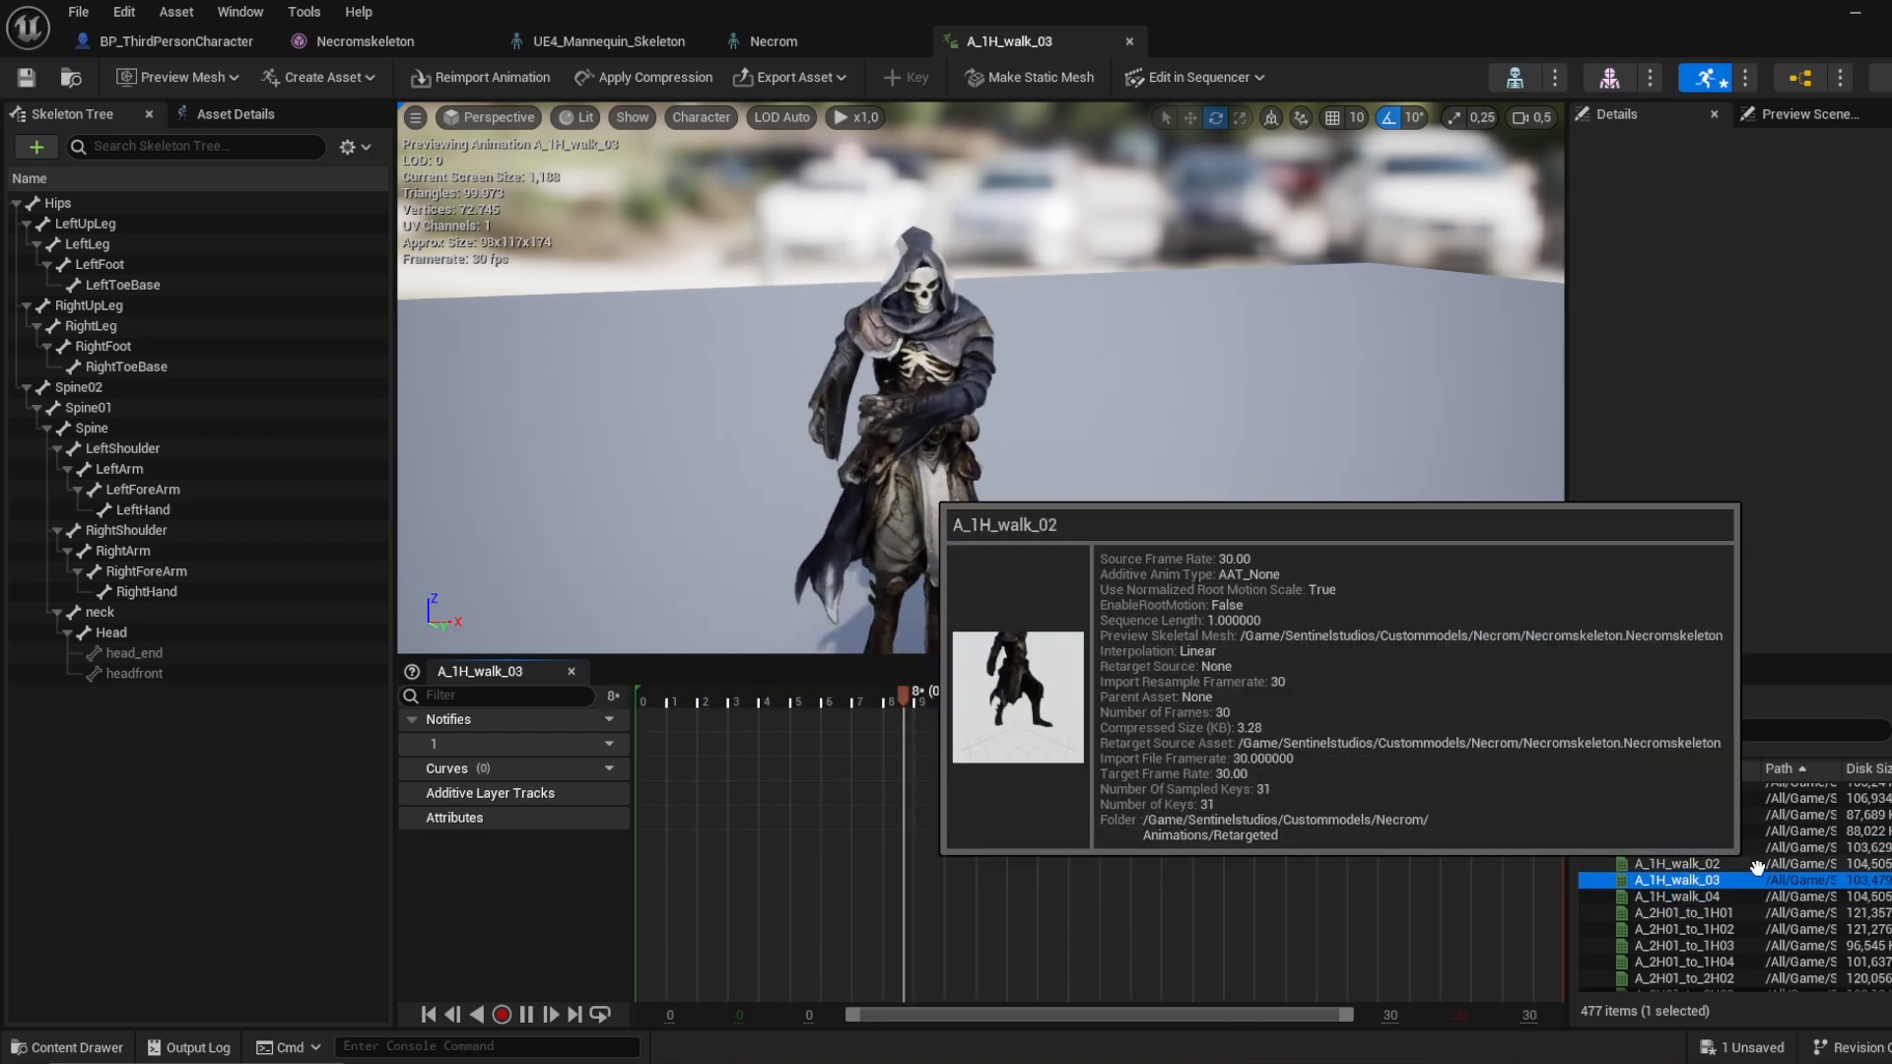
click(1752, 846)
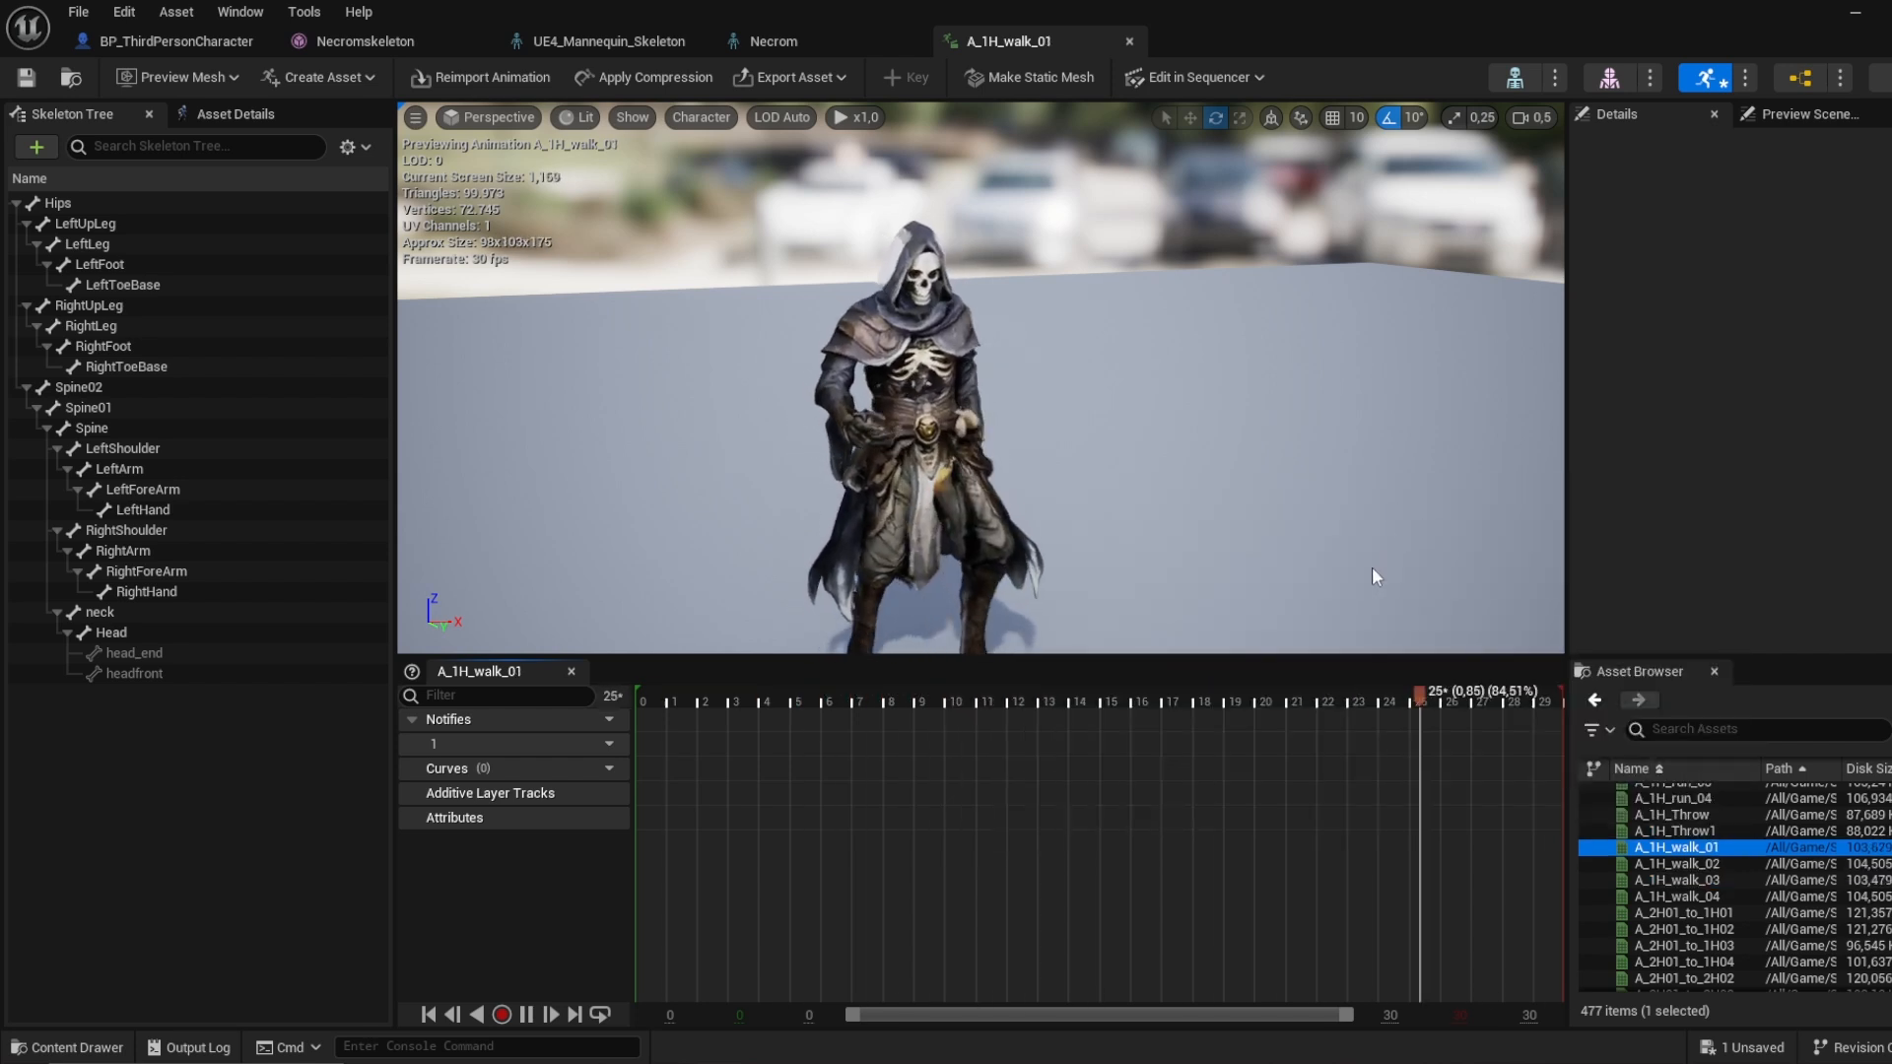
mouse_move(947, 394)
right_down()
mouse_move(916, 438)
mouse_move(882, 414)
mouse_move(916, 414)
right_up()
mouse_move(1326, 524)
right_down()
mouse_move(1276, 522)
mouse_move(1326, 524)
right_up()
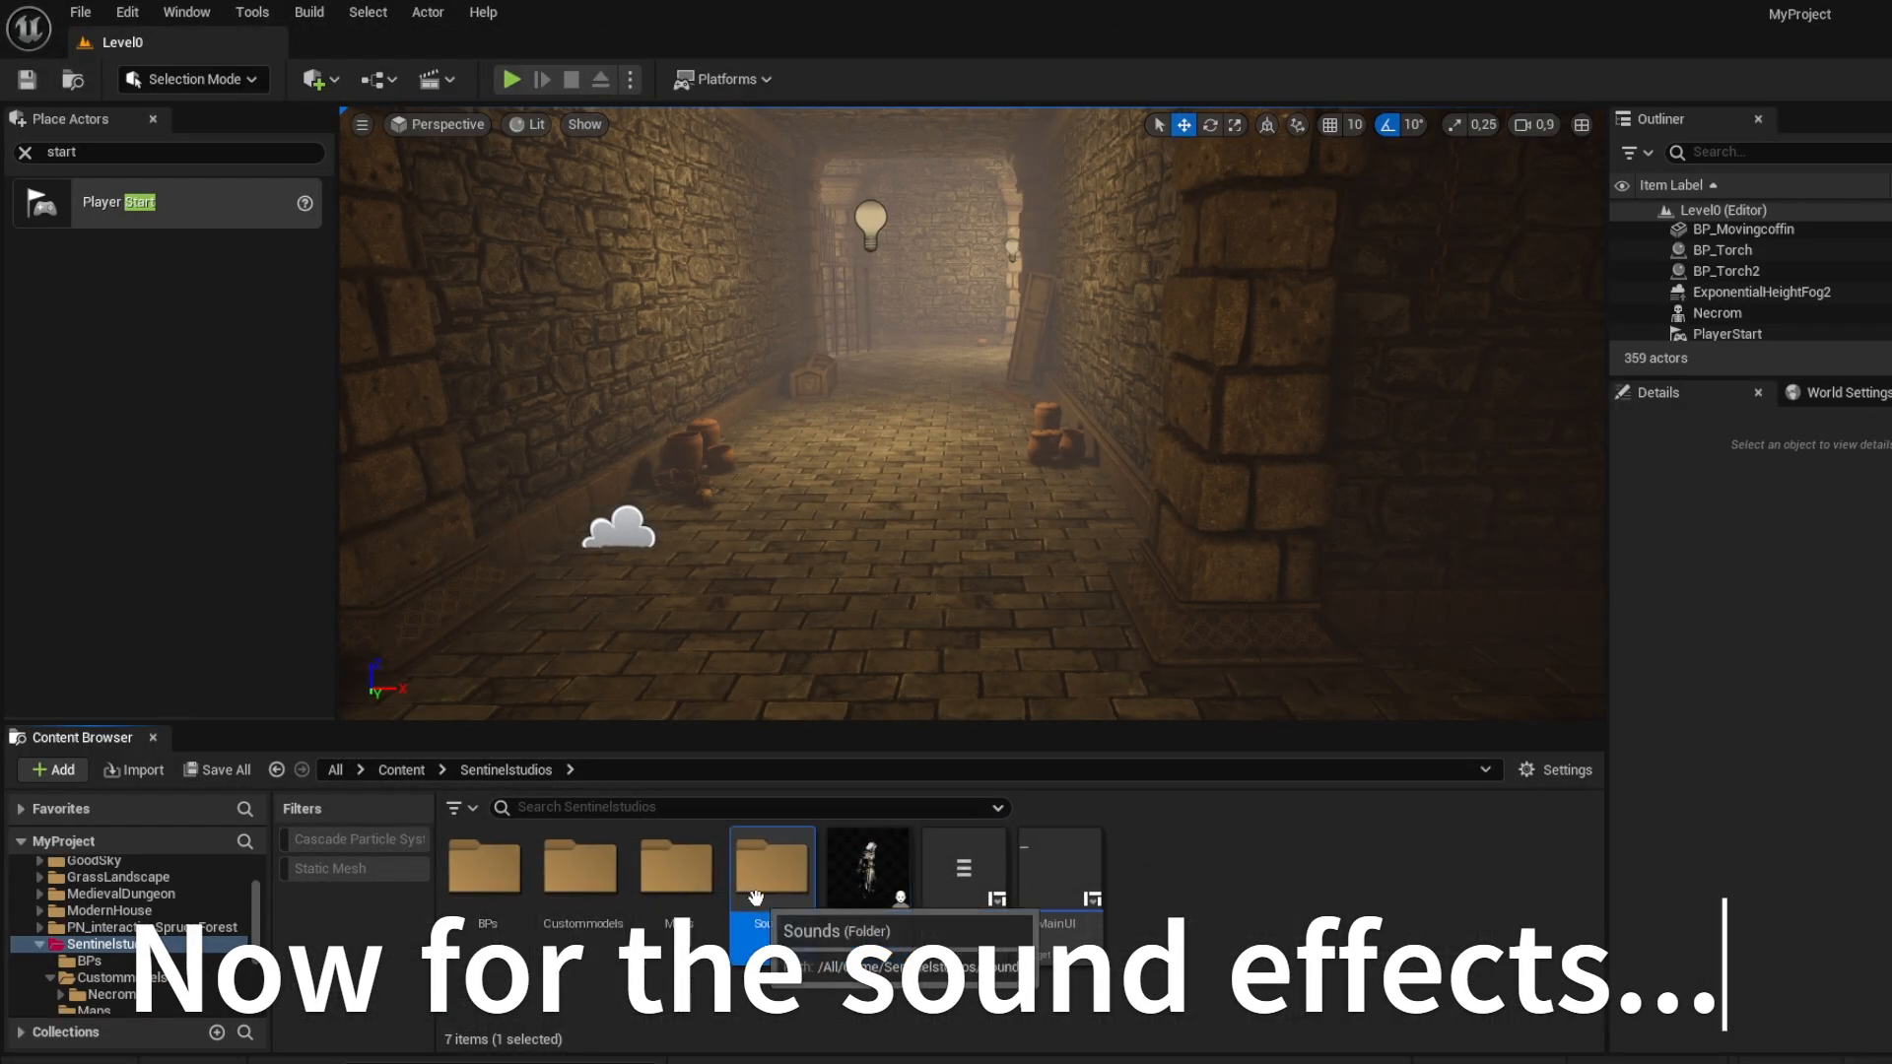
Step: Open the SFX folder inside the Sounds folder of Sentinelstudios
double_click(770, 870)
click(466, 875)
double_click(466, 875)
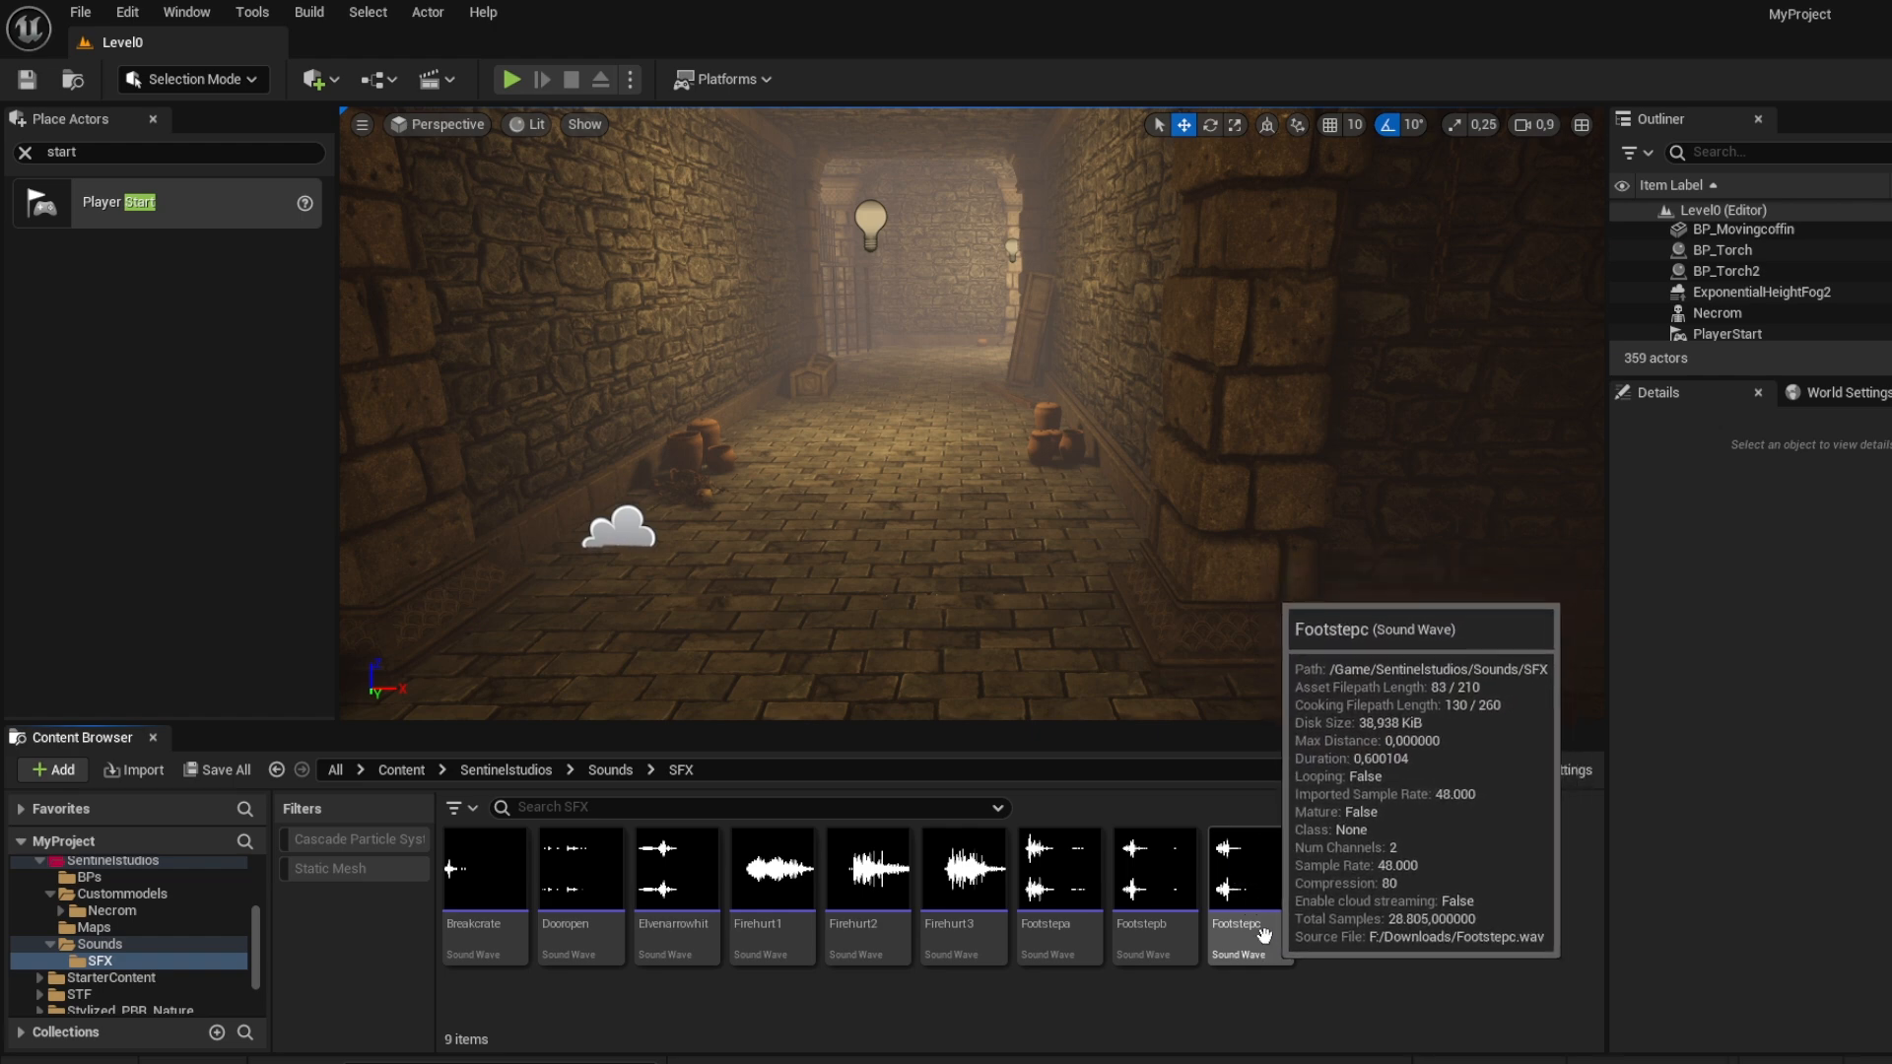
Step: Play the Footstepc, Footstepb and Footstepa sound waves to hear them
click(1245, 867)
click(1155, 868)
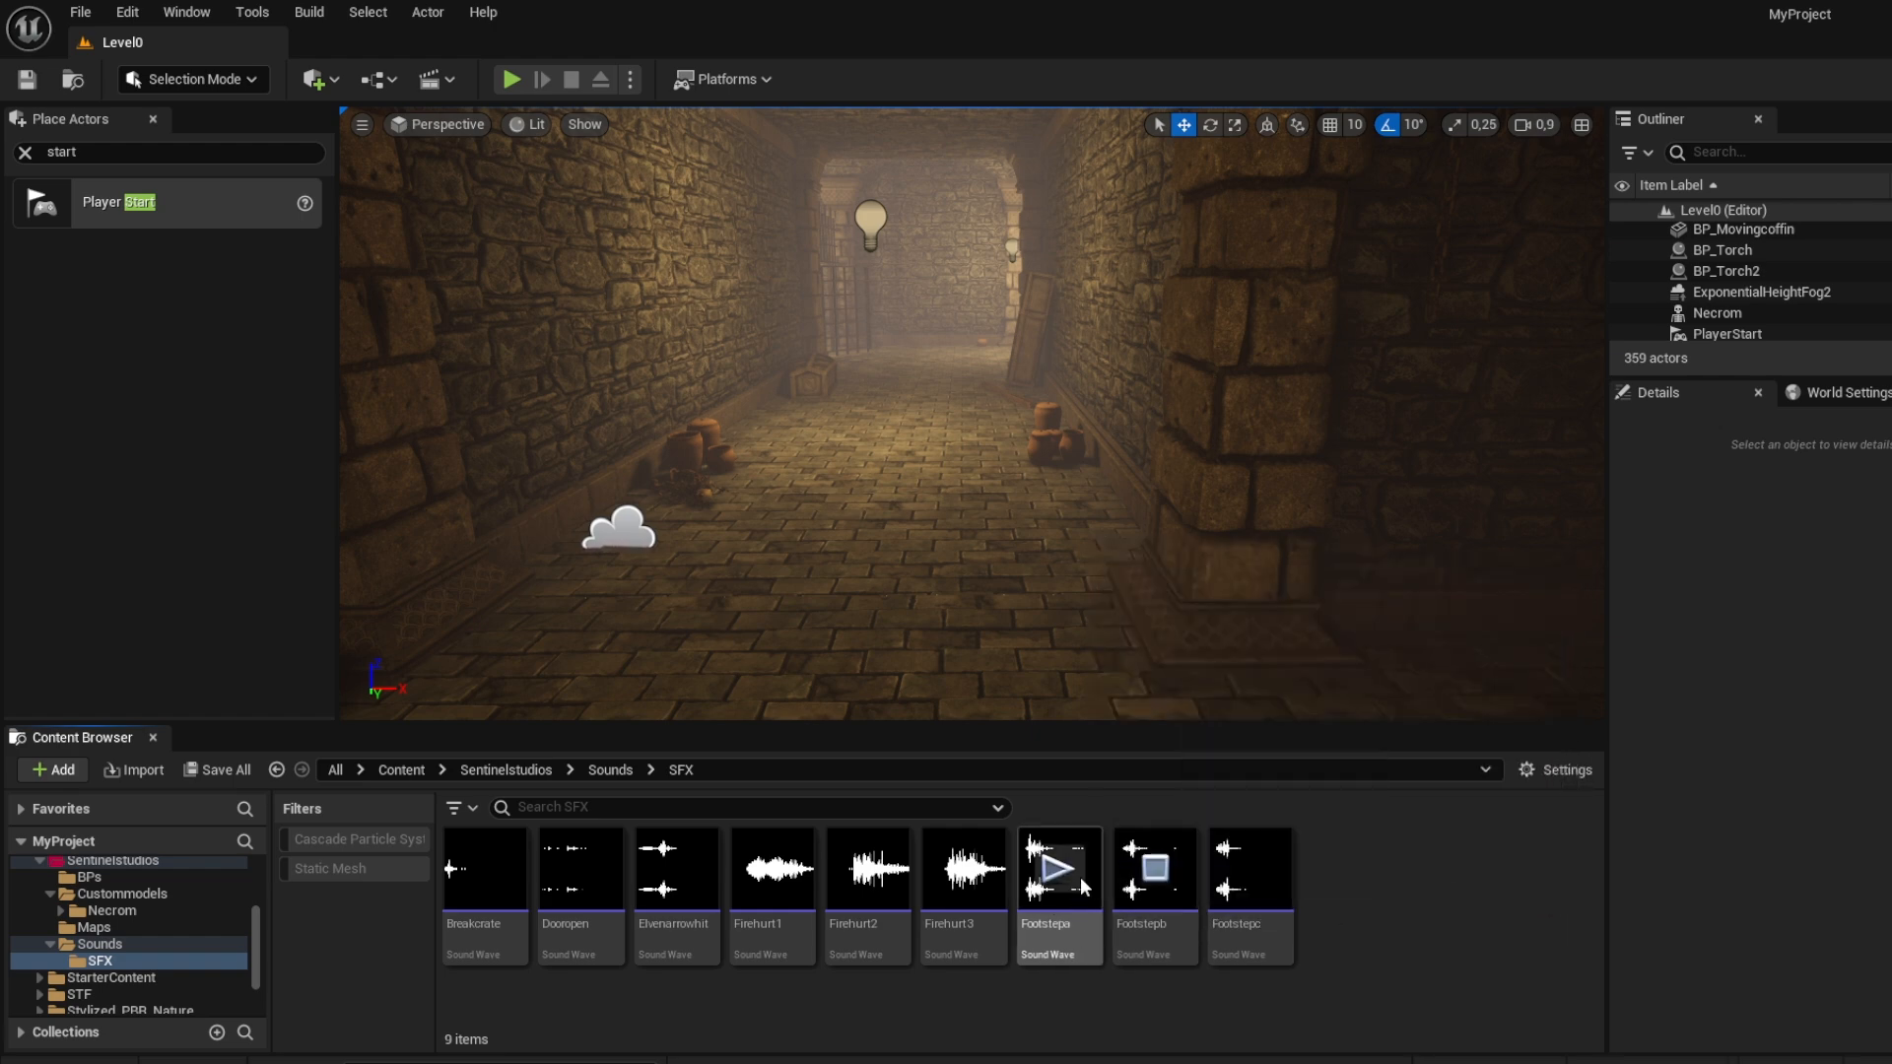
click(1073, 877)
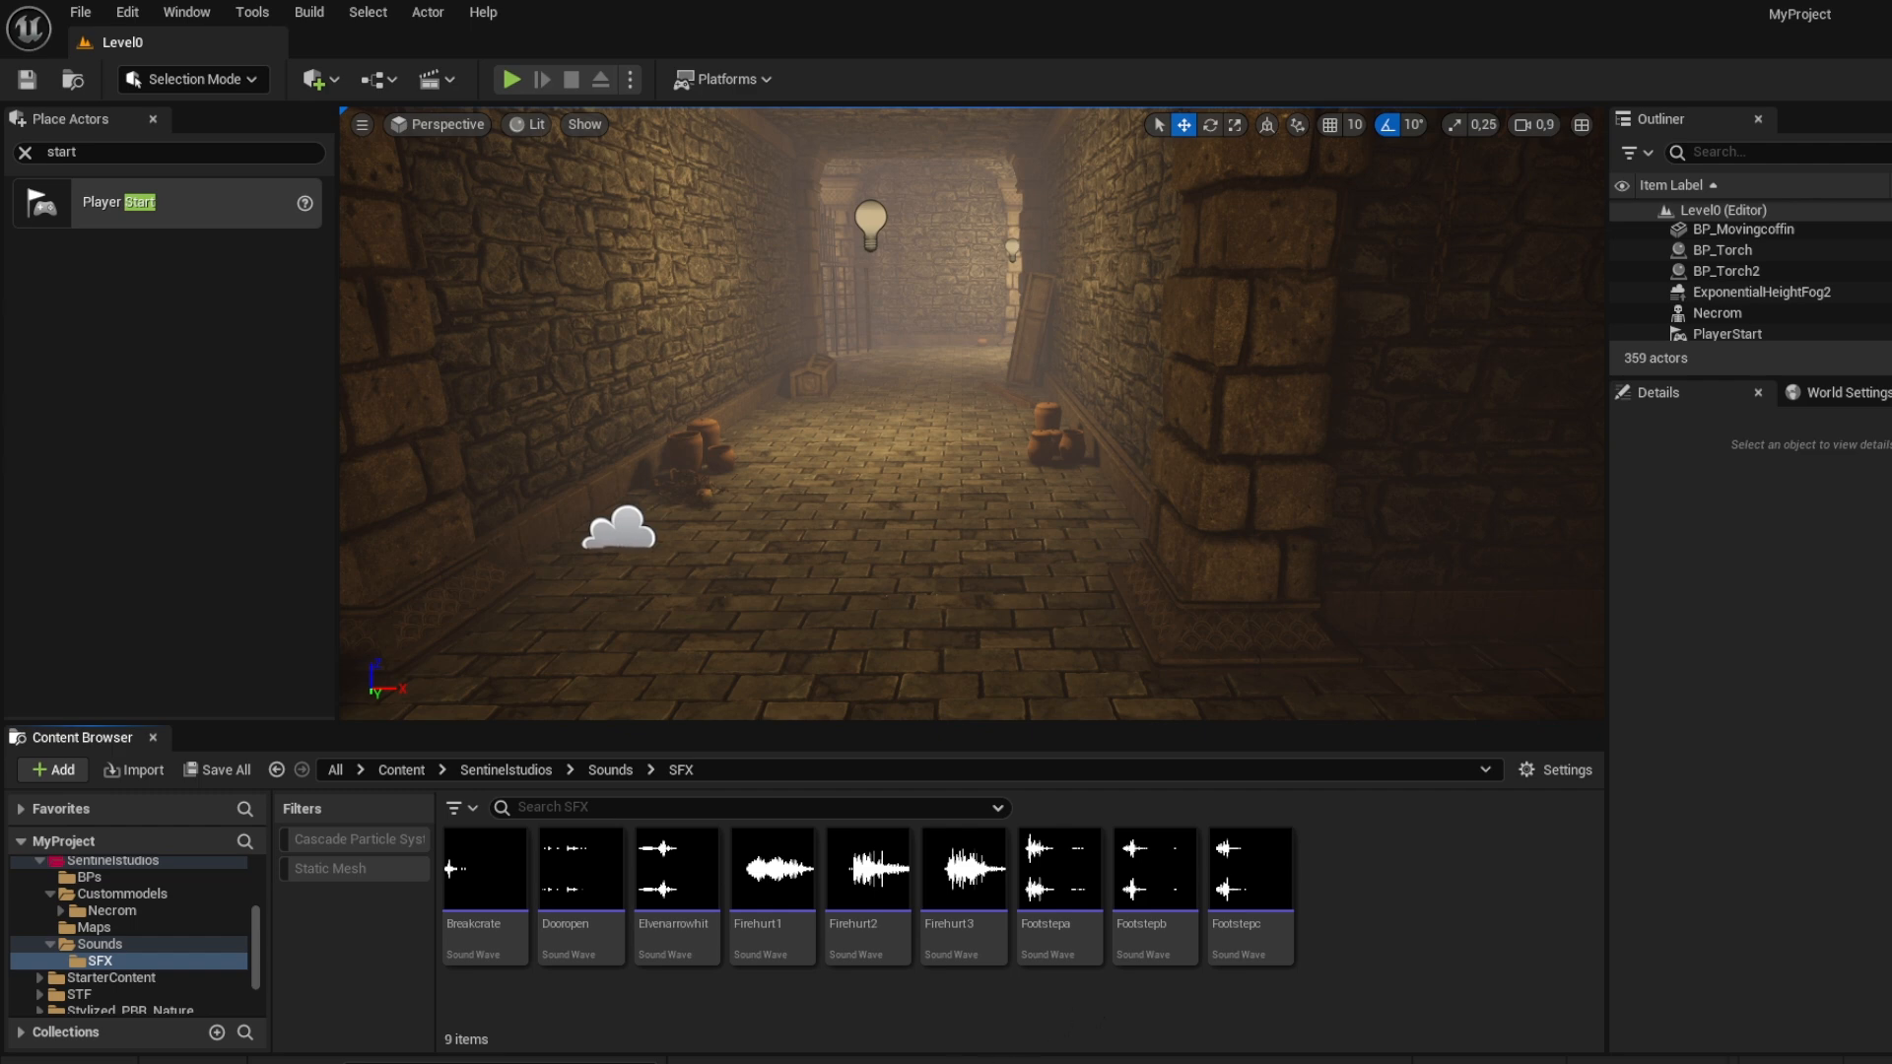
Step: Create a sound cue from the Footstepa sound wave and name it Footsteps_cue
right_click(1058, 927)
click(1031, 954)
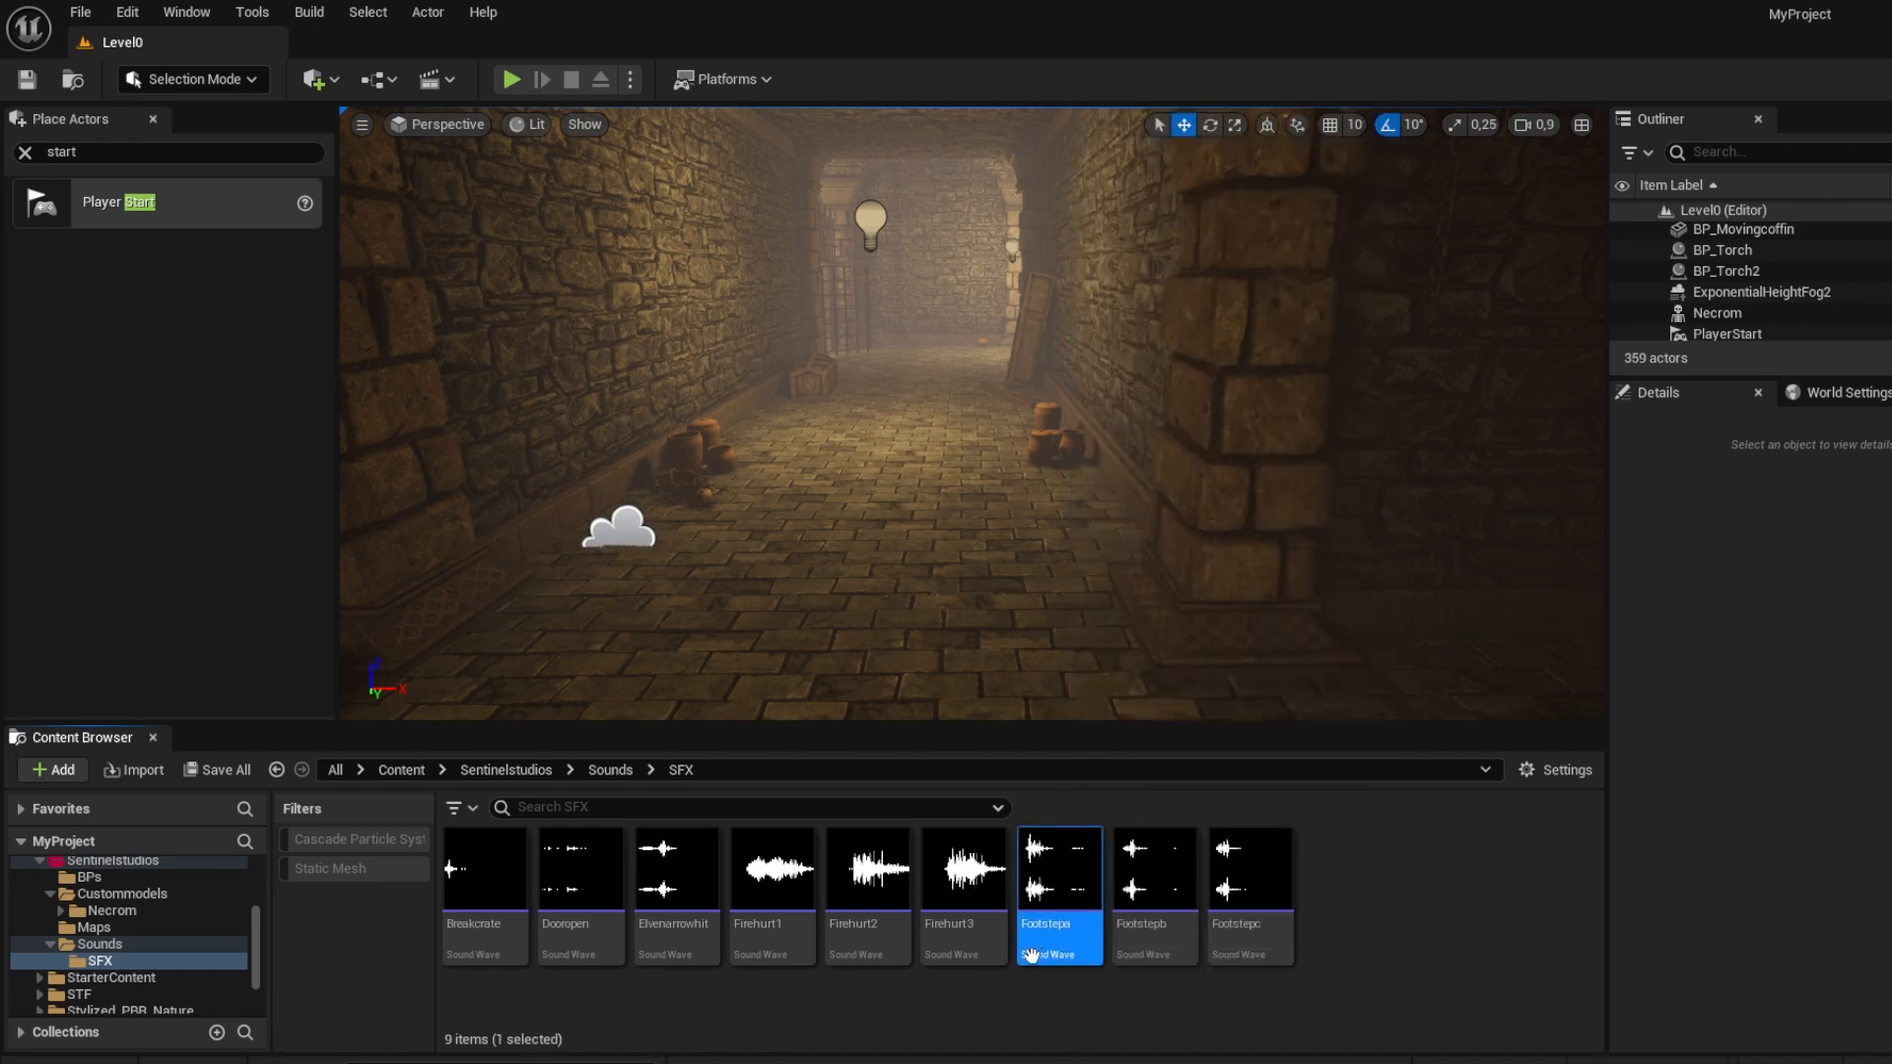
right_click(1059, 931)
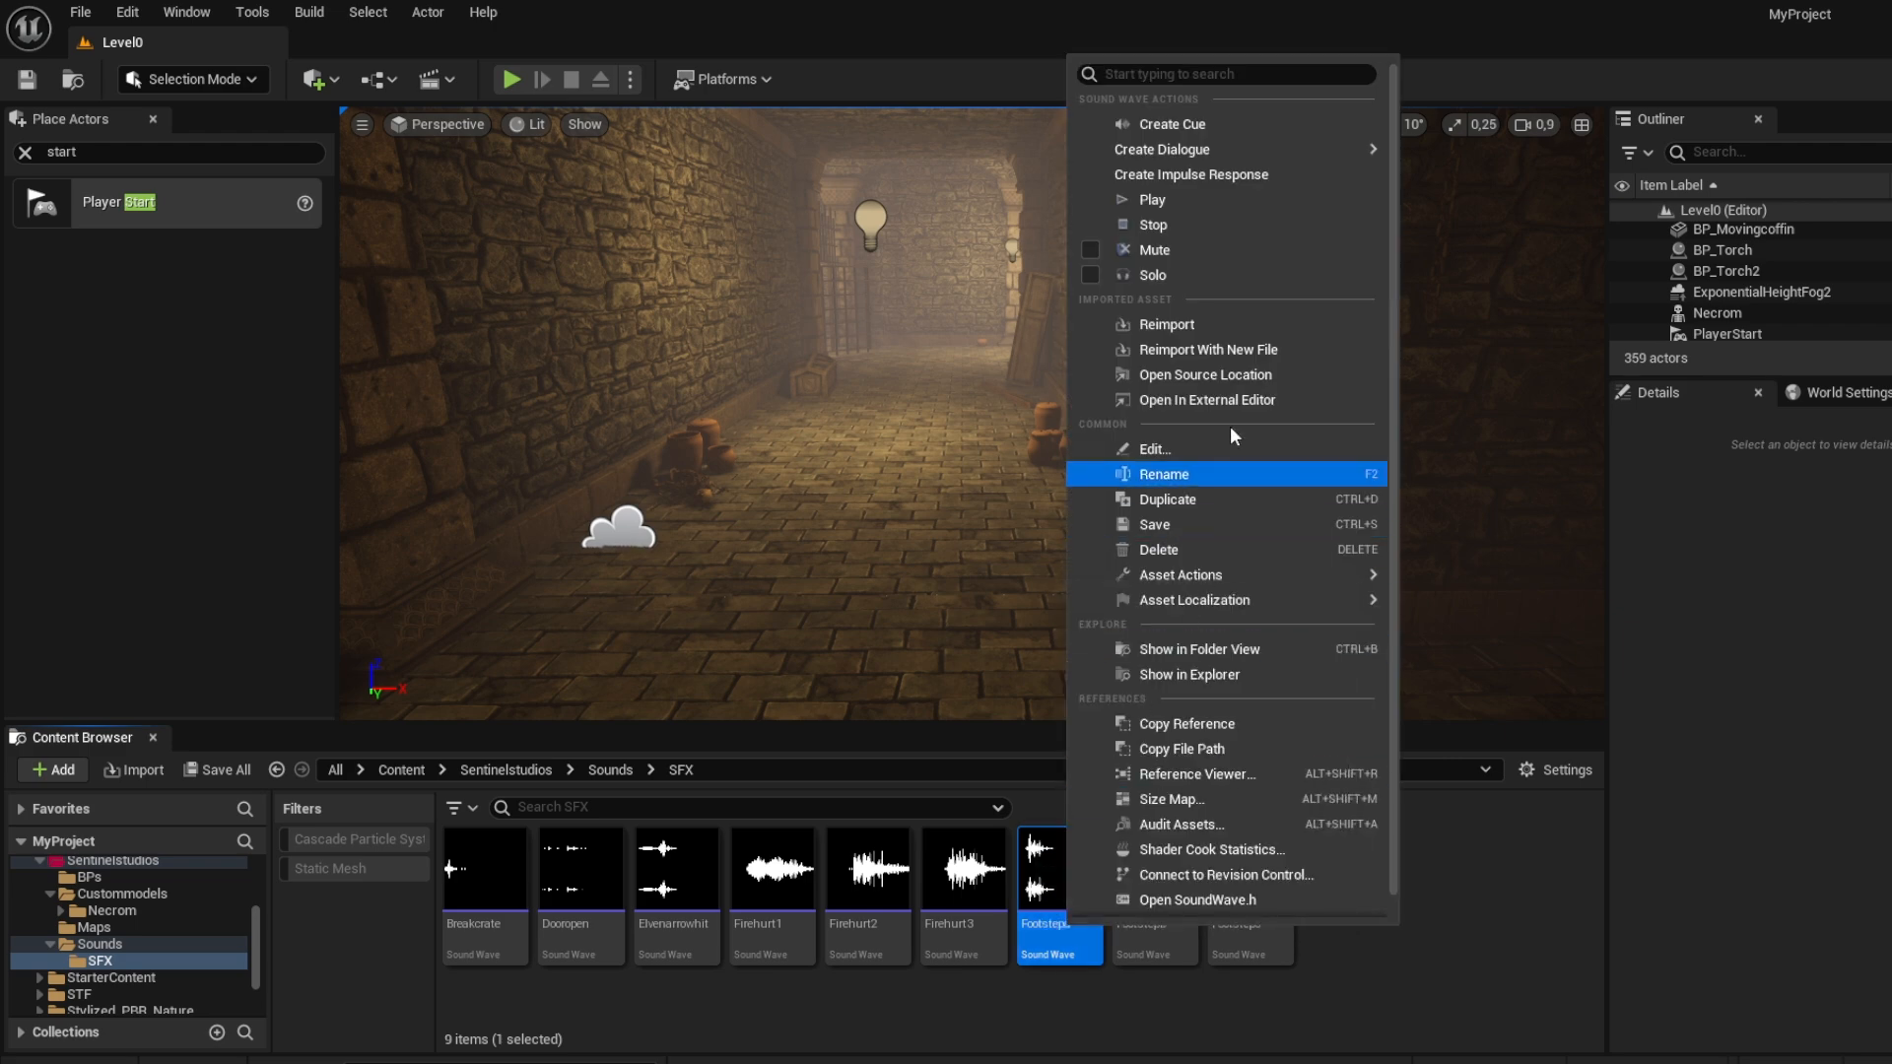
click(1287, 121)
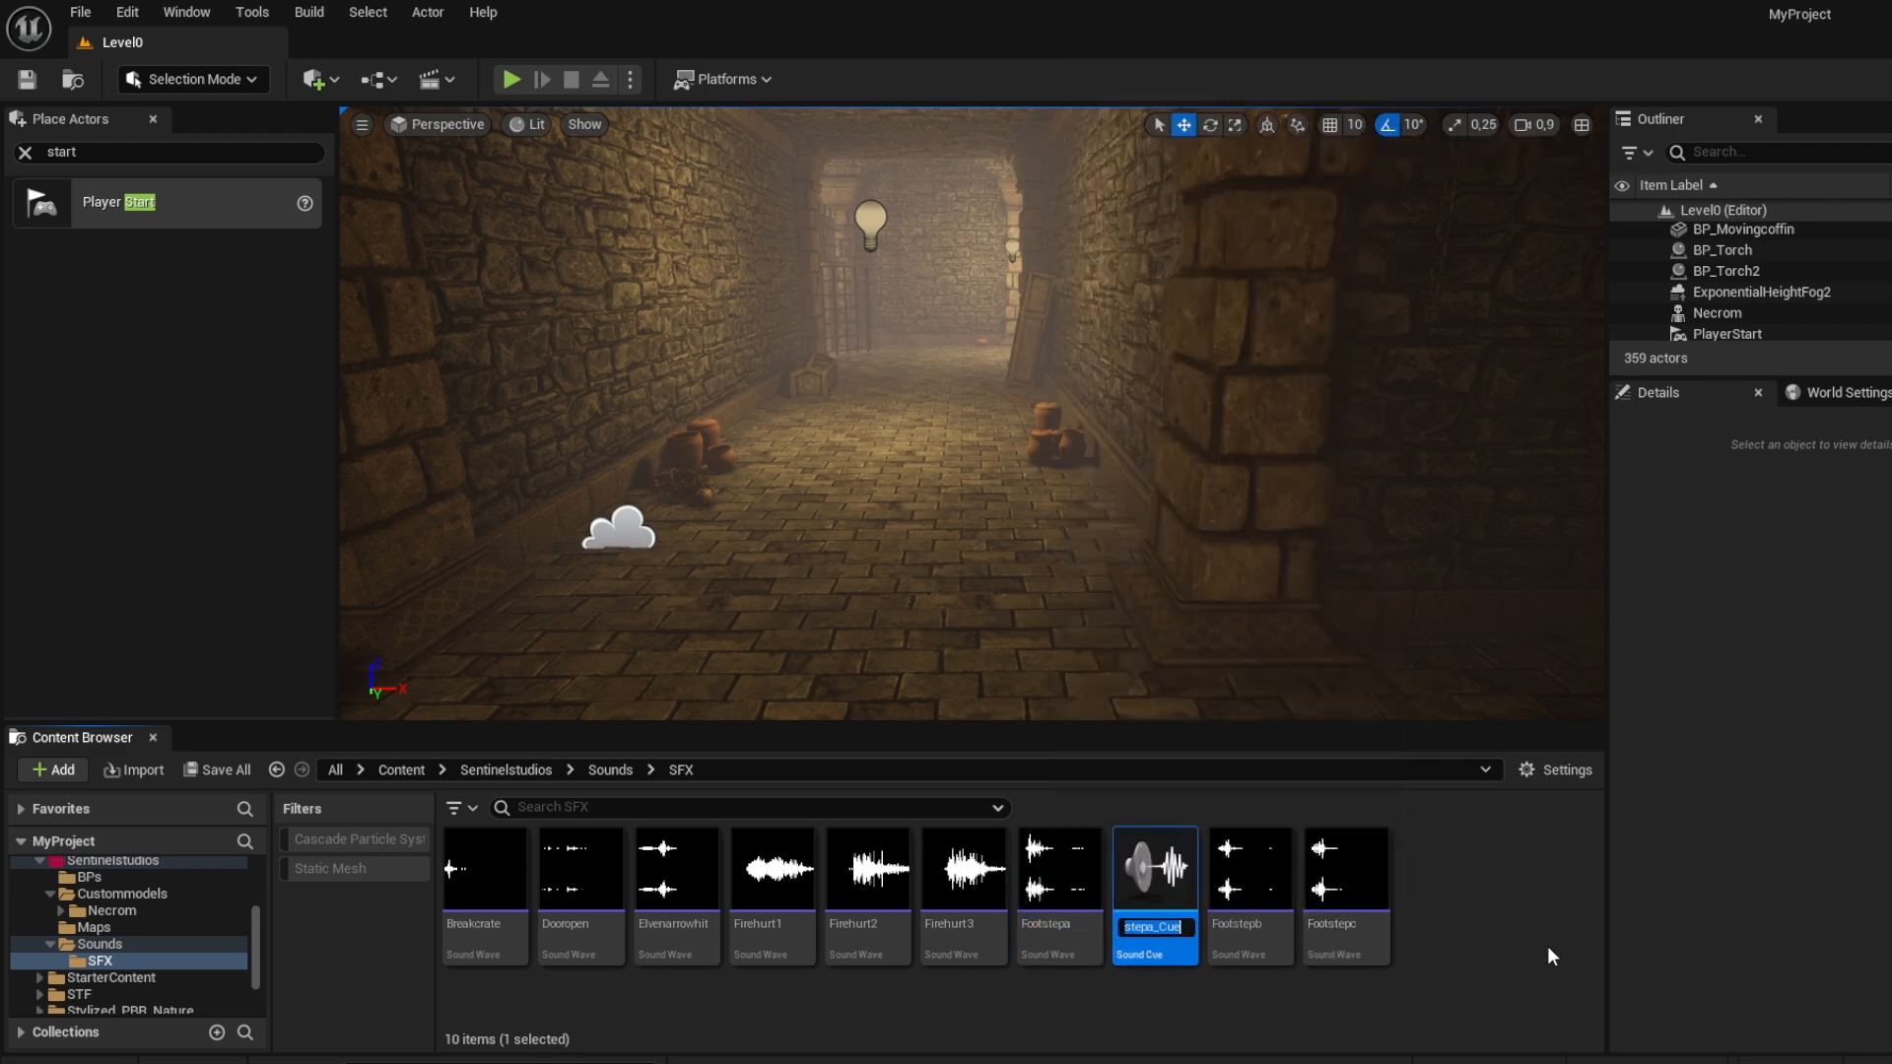
text(Footsteps_cue)
key(Return)
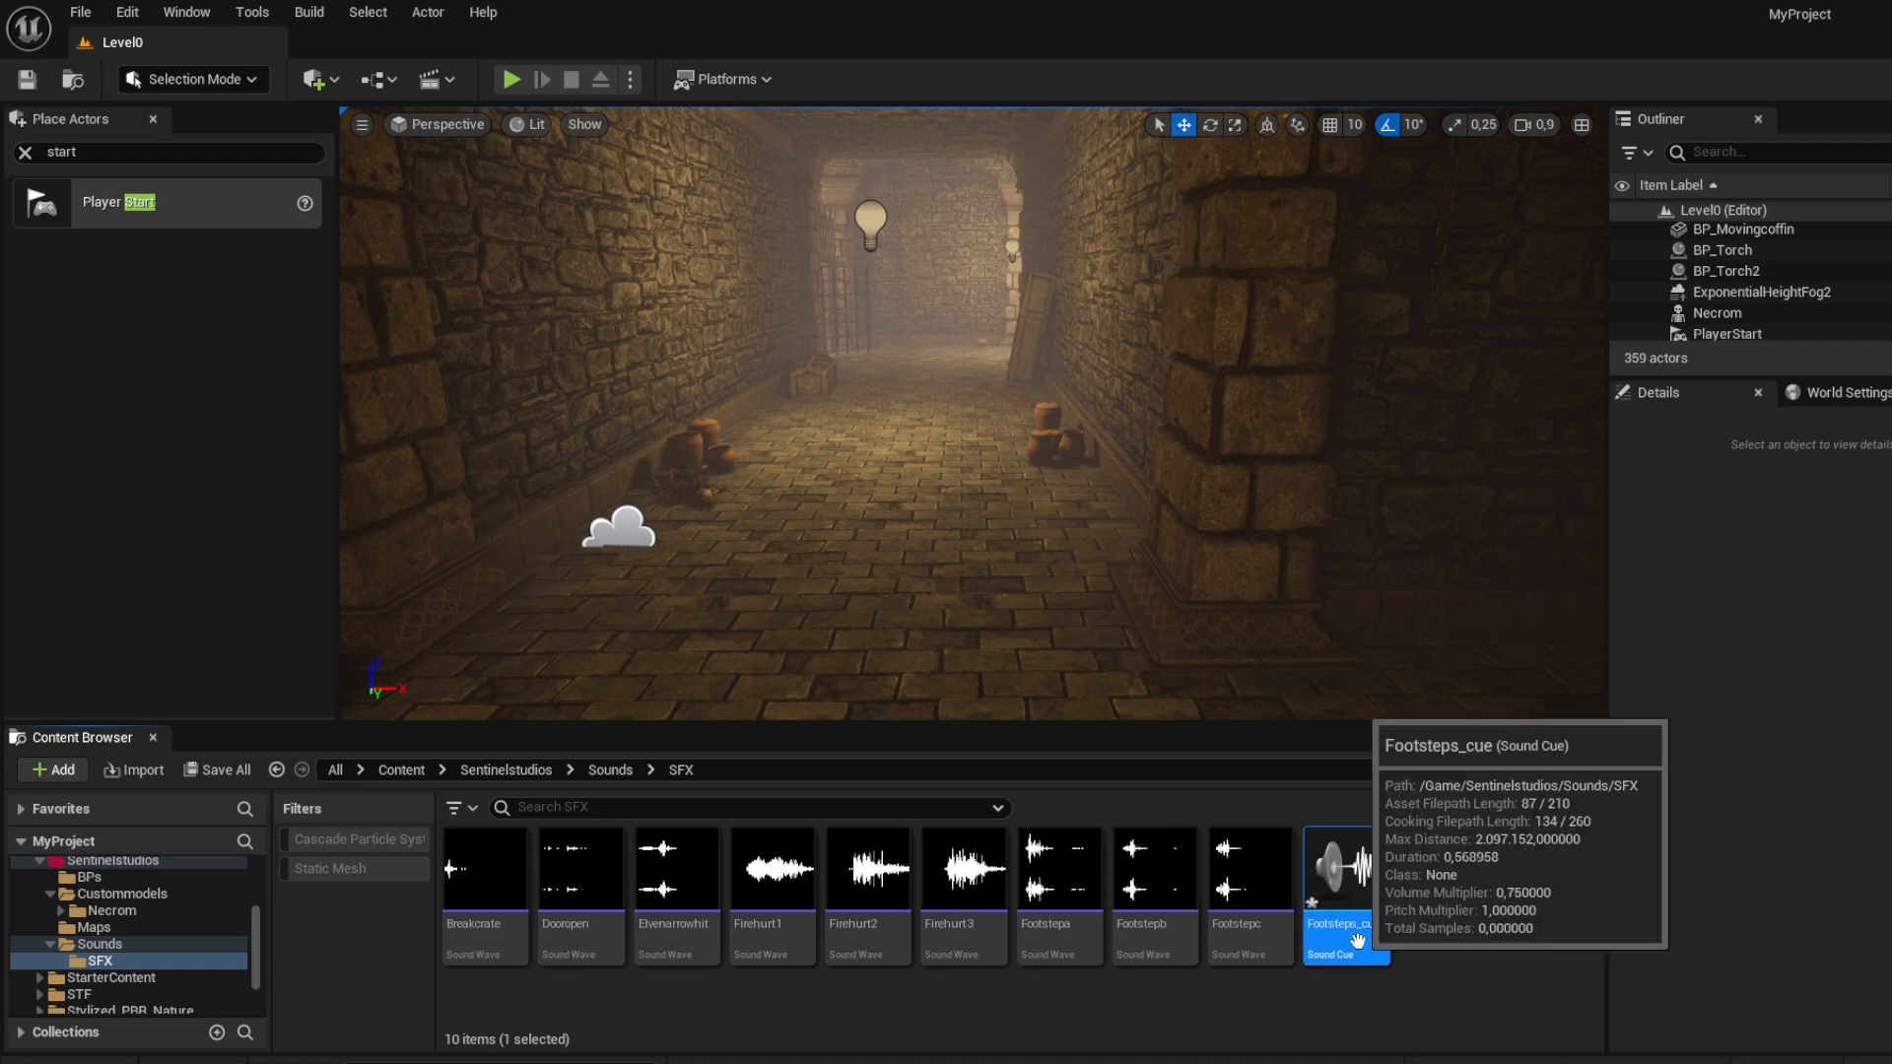
Step: Open Footsteps_cue and make two copies of its Footstepa Wave Player node, stacking all three in a column
double_click(1346, 872)
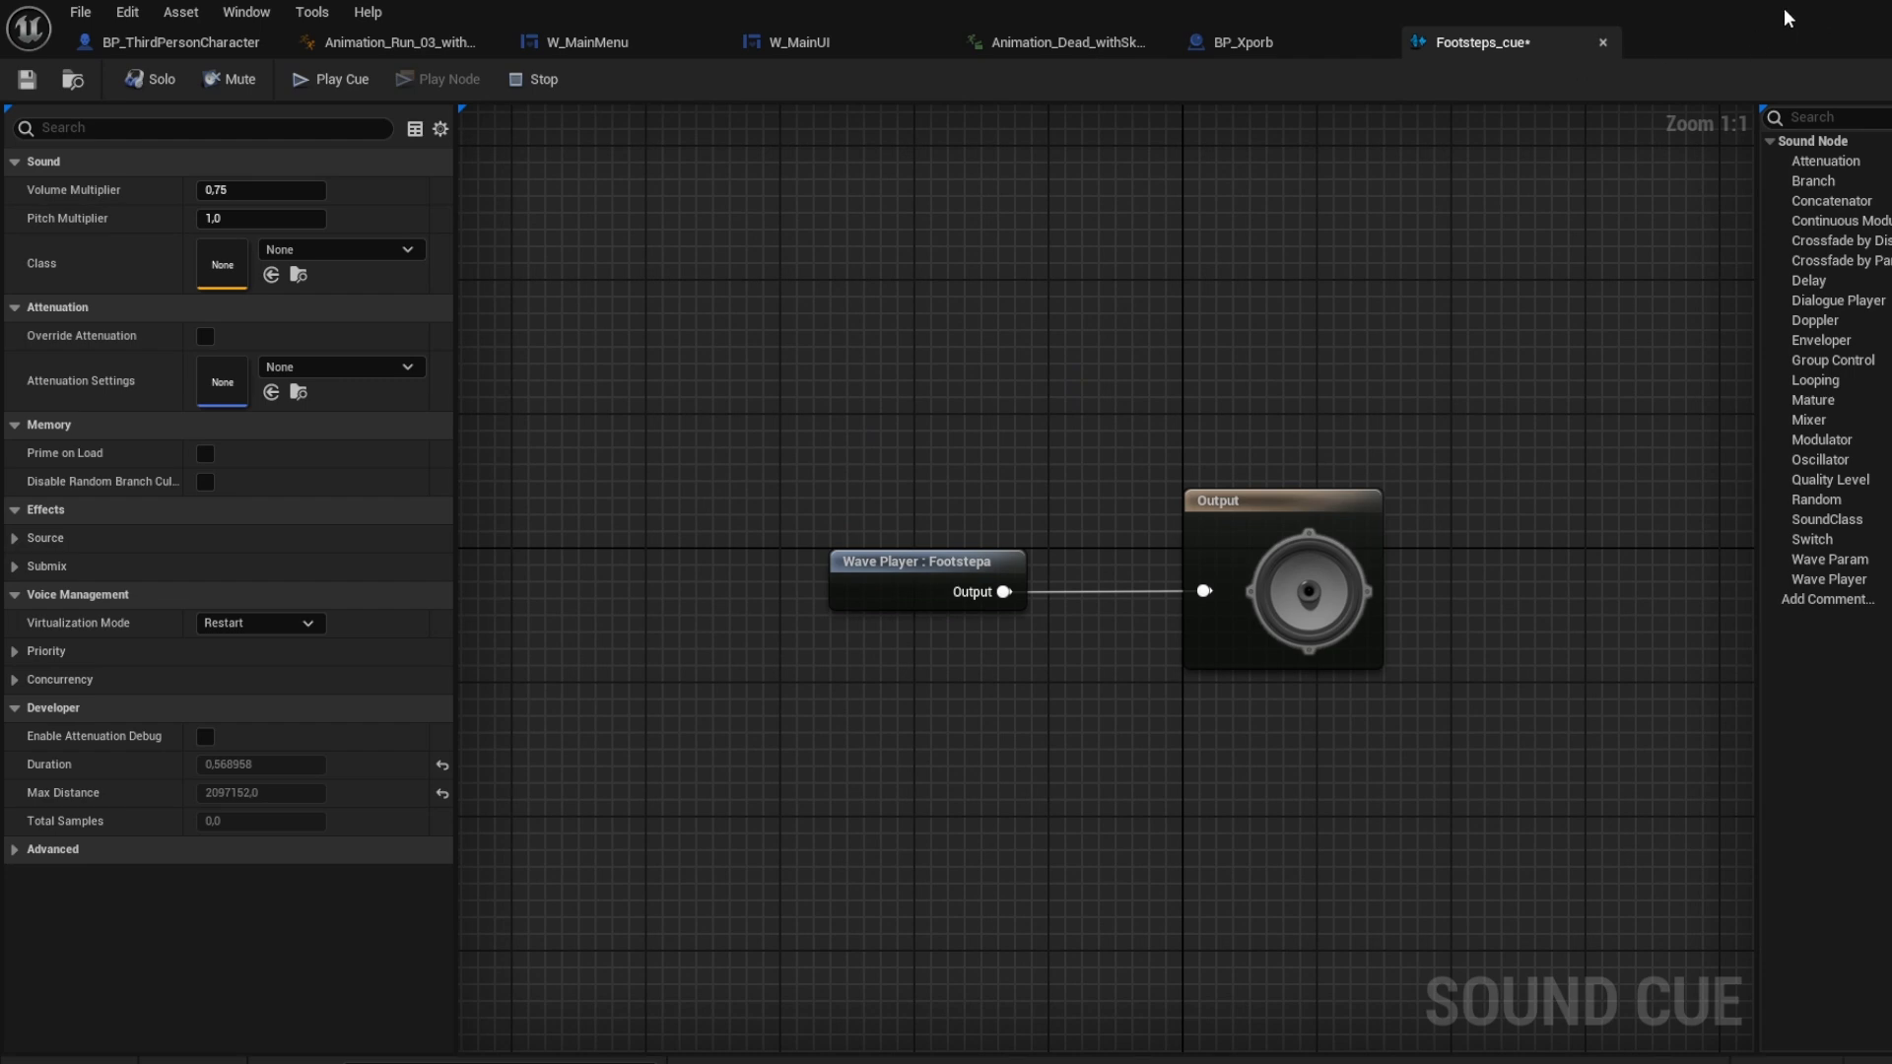
drag(844, 609, 846, 461)
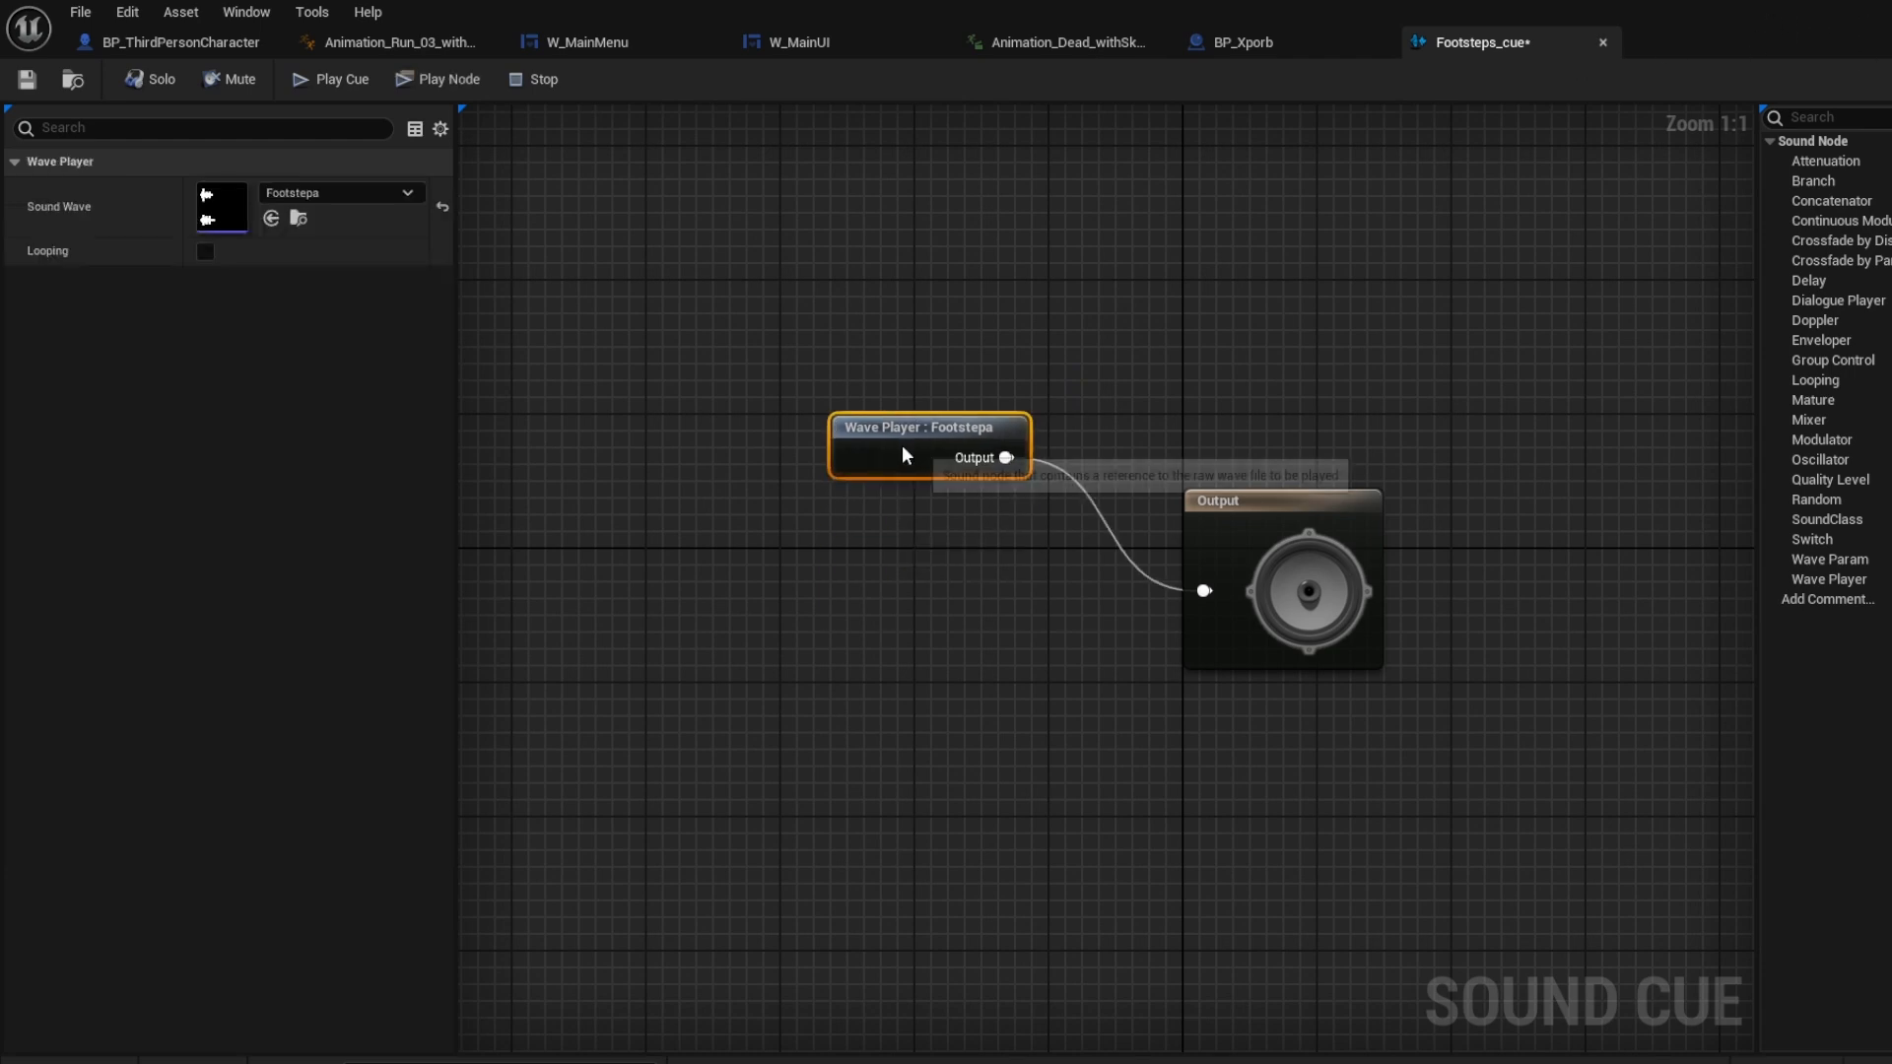
key(ctrl+v)
drag(958, 549, 795, 536)
drag(907, 444, 771, 437)
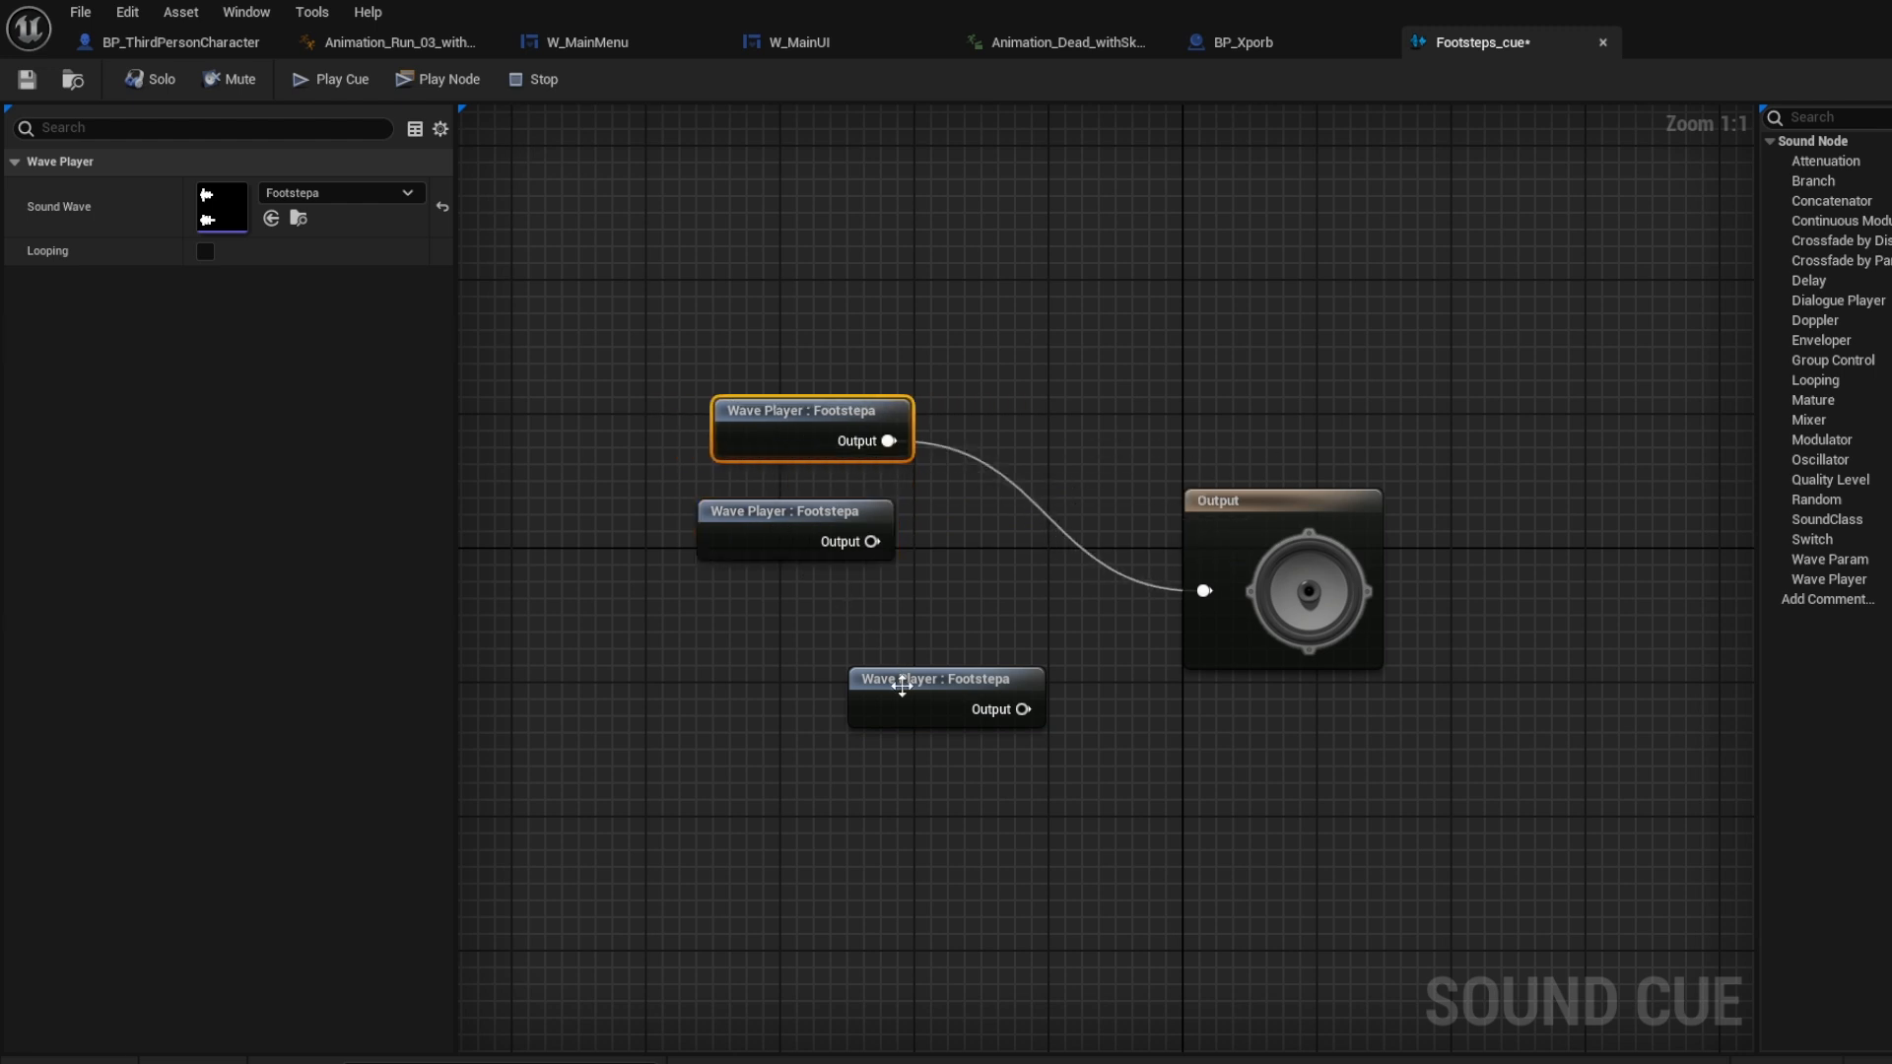
drag(902, 685, 750, 601)
drag(841, 449, 824, 465)
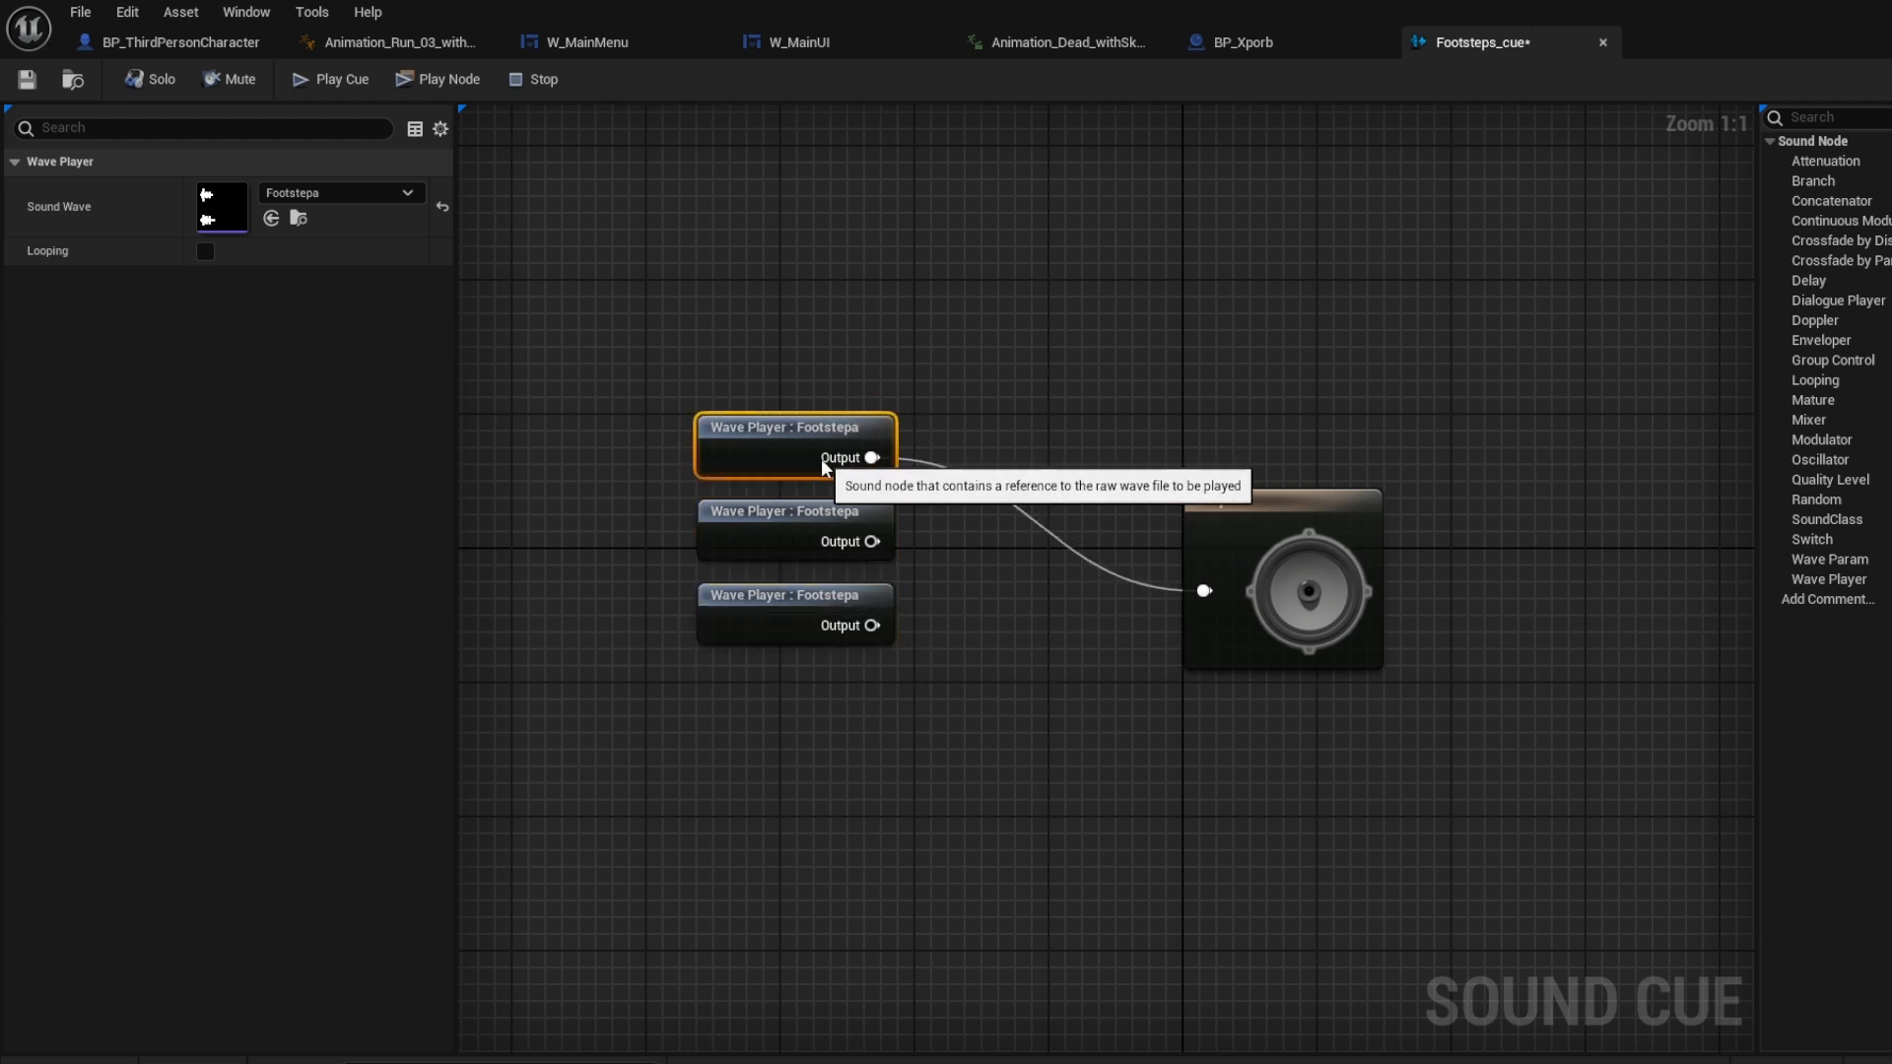
Step: Assign Footstepb to the second Wave Player node and Footstepc to the third
click(759, 556)
click(741, 541)
click(326, 191)
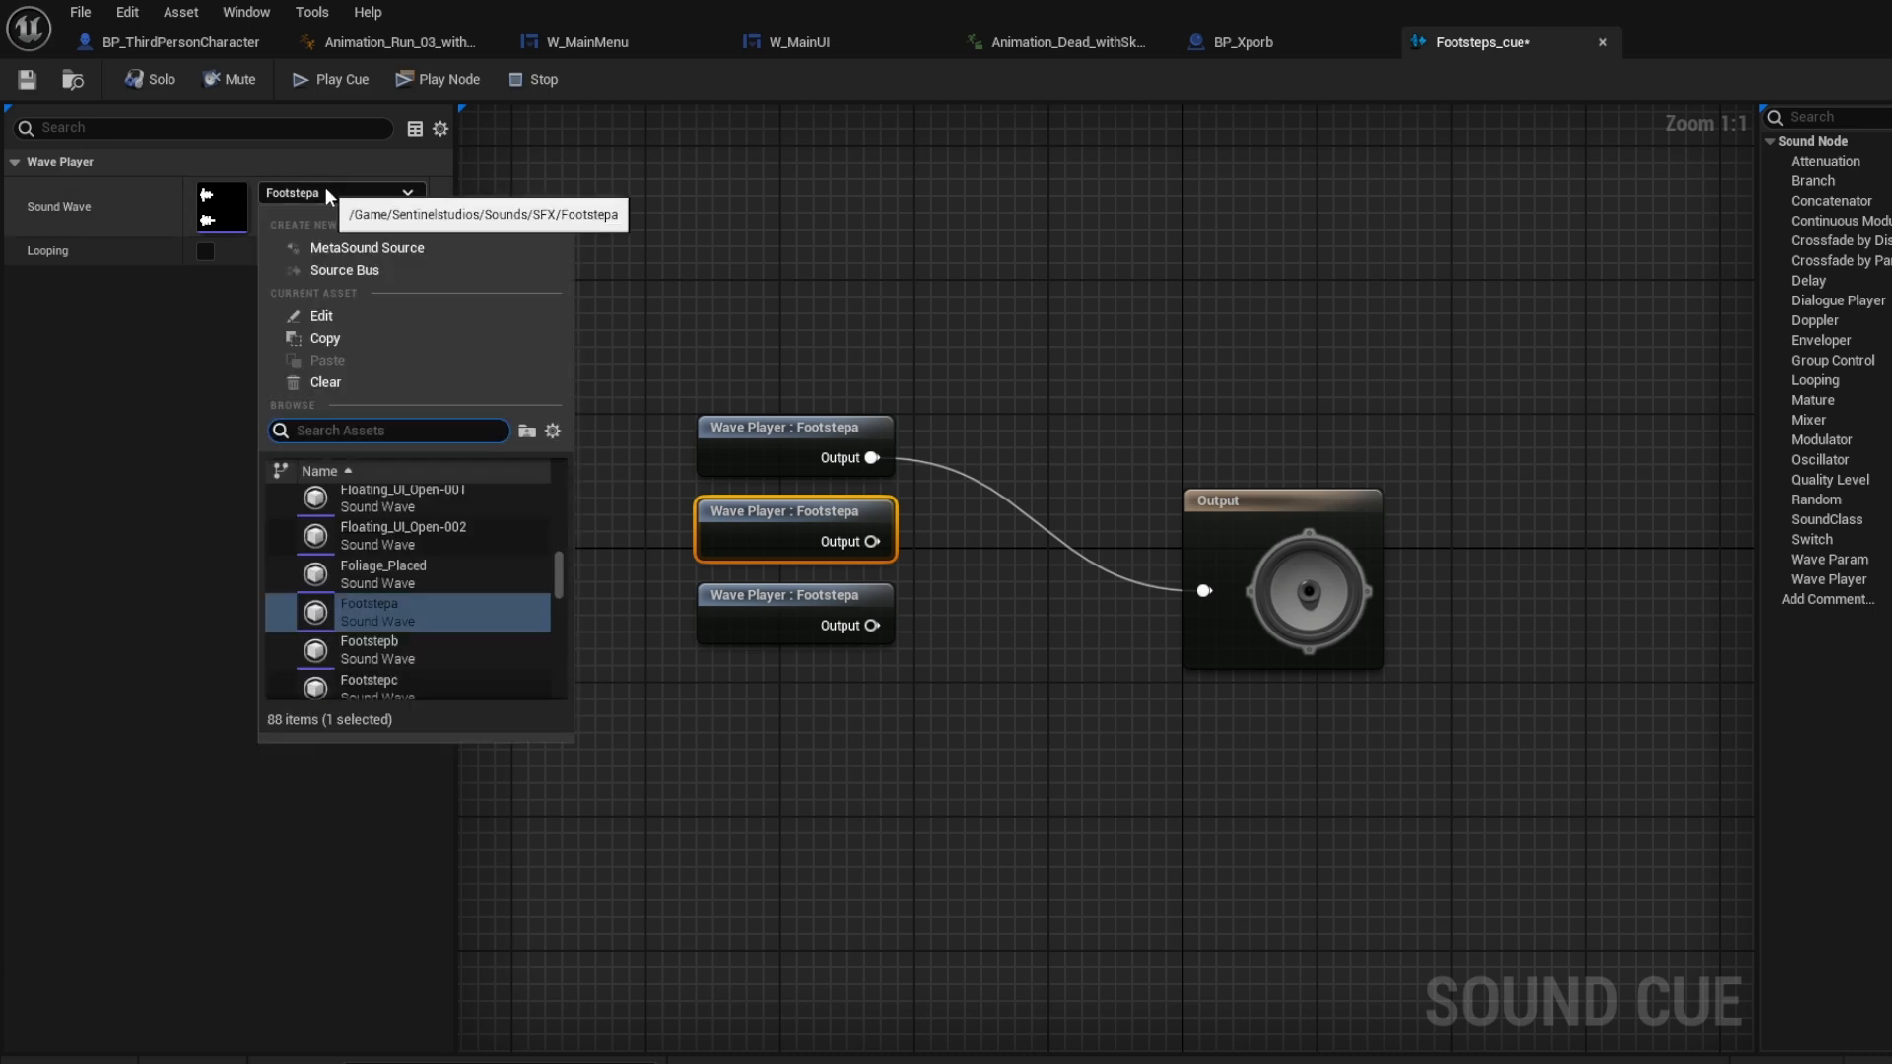
click(386, 635)
click(378, 195)
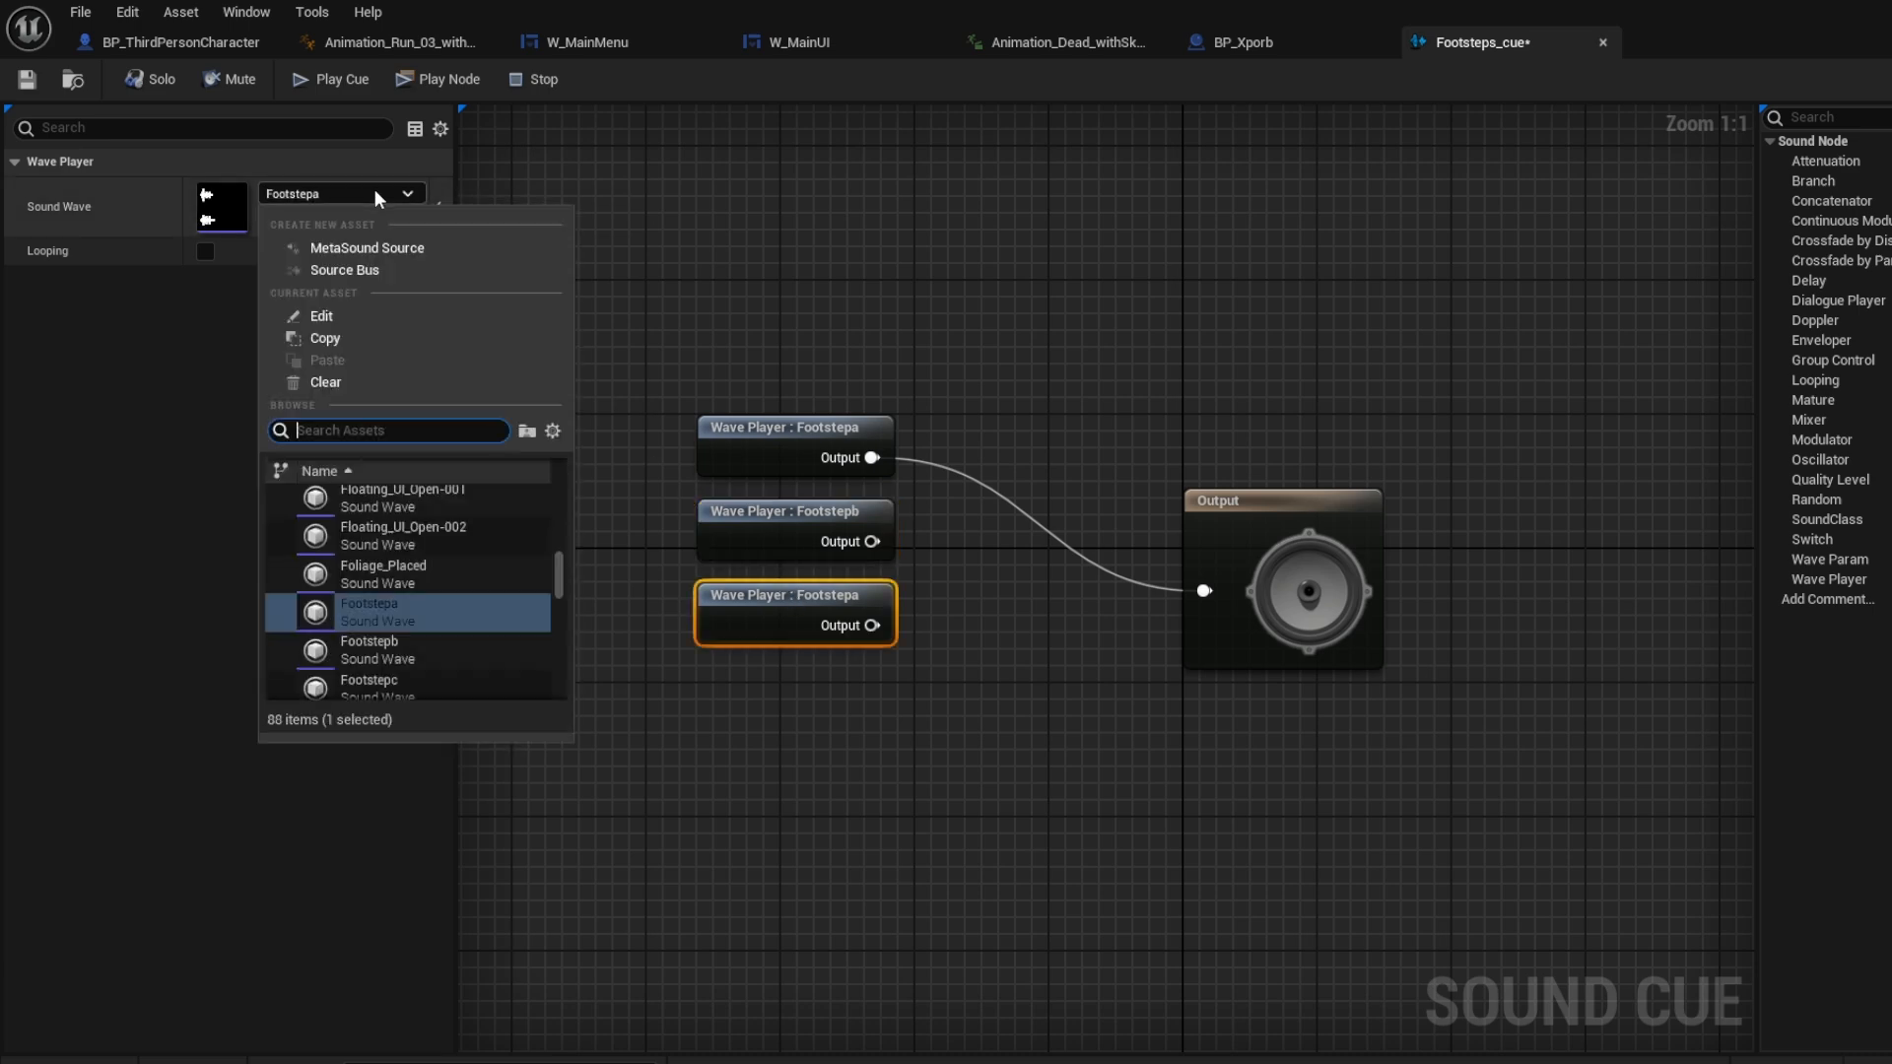
click(413, 676)
drag(895, 245, 643, 753)
click(1024, 577)
drag(1722, 23, 877, 150)
drag(1249, 953, 353, 434)
drag(812, 177, 1564, 187)
double_click(1564, 187)
drag(1337, 200, 1115, 418)
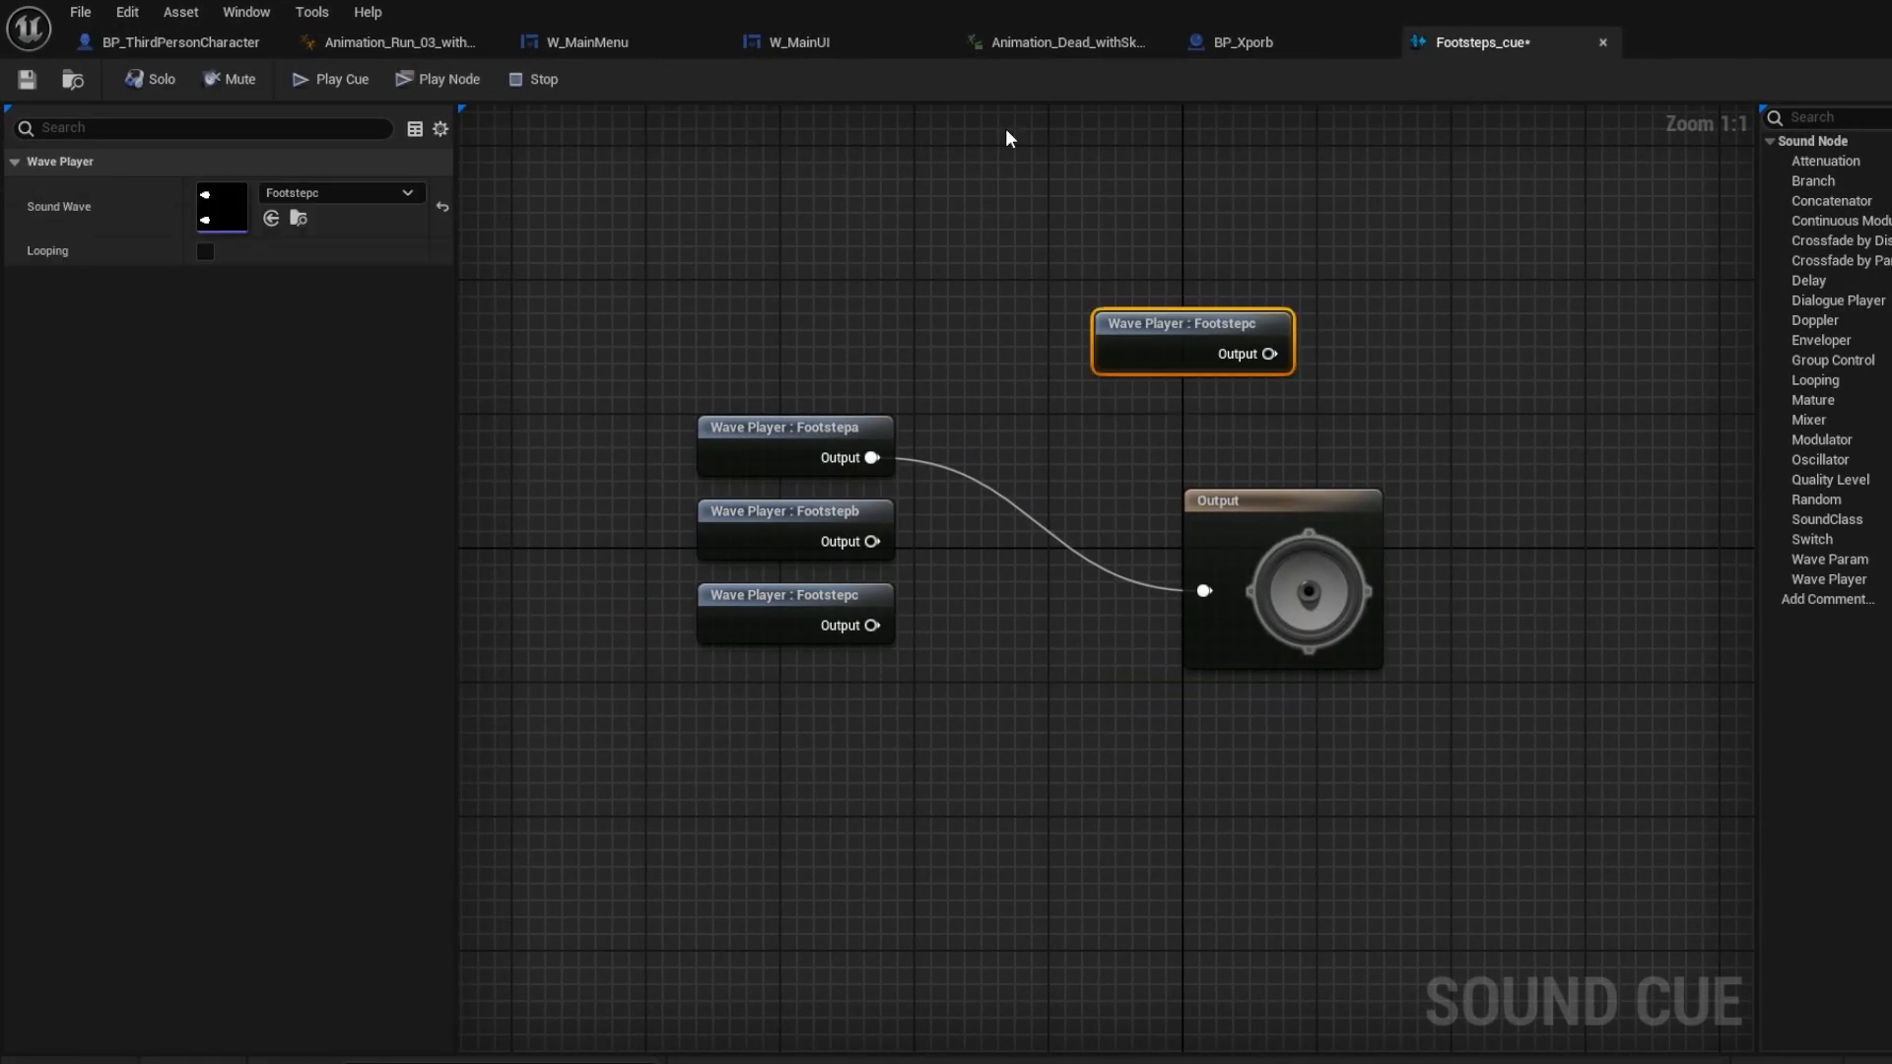
key(Delete)
right_drag(1071, 473, 1189, 457)
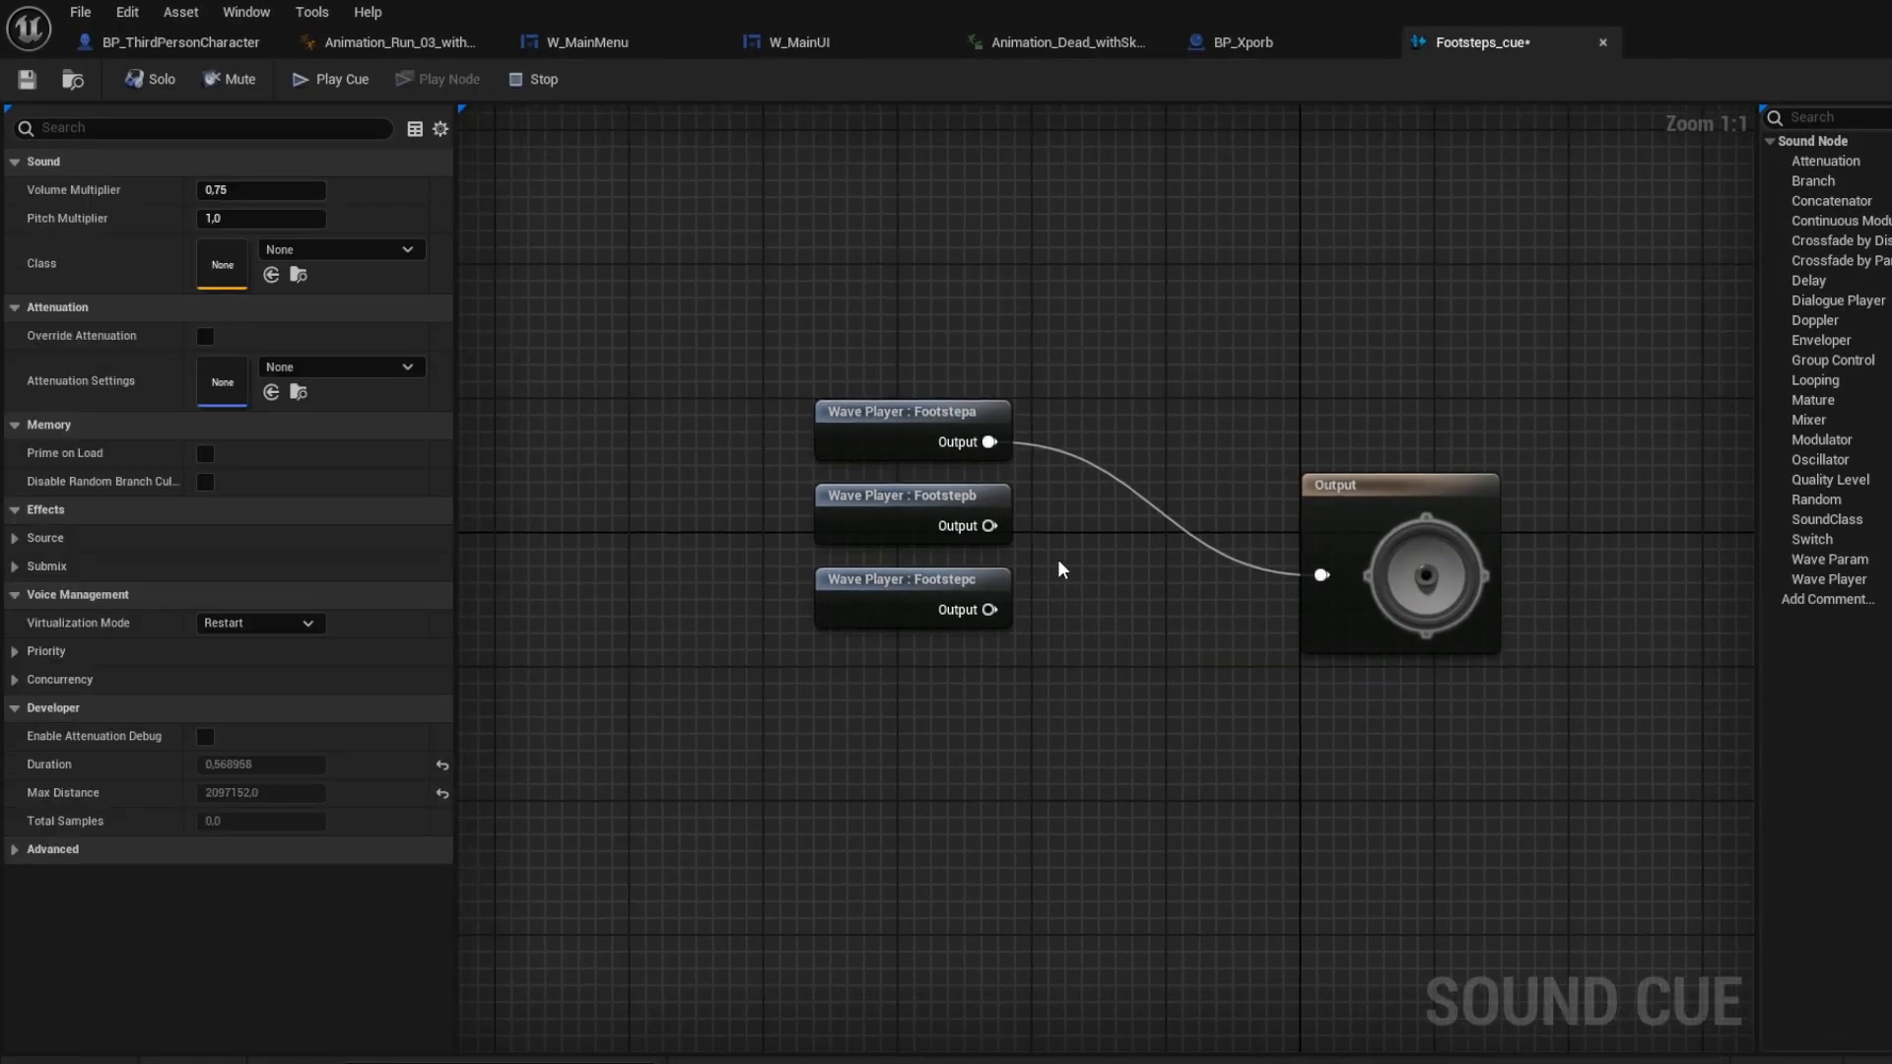
drag(867, 412, 649, 747)
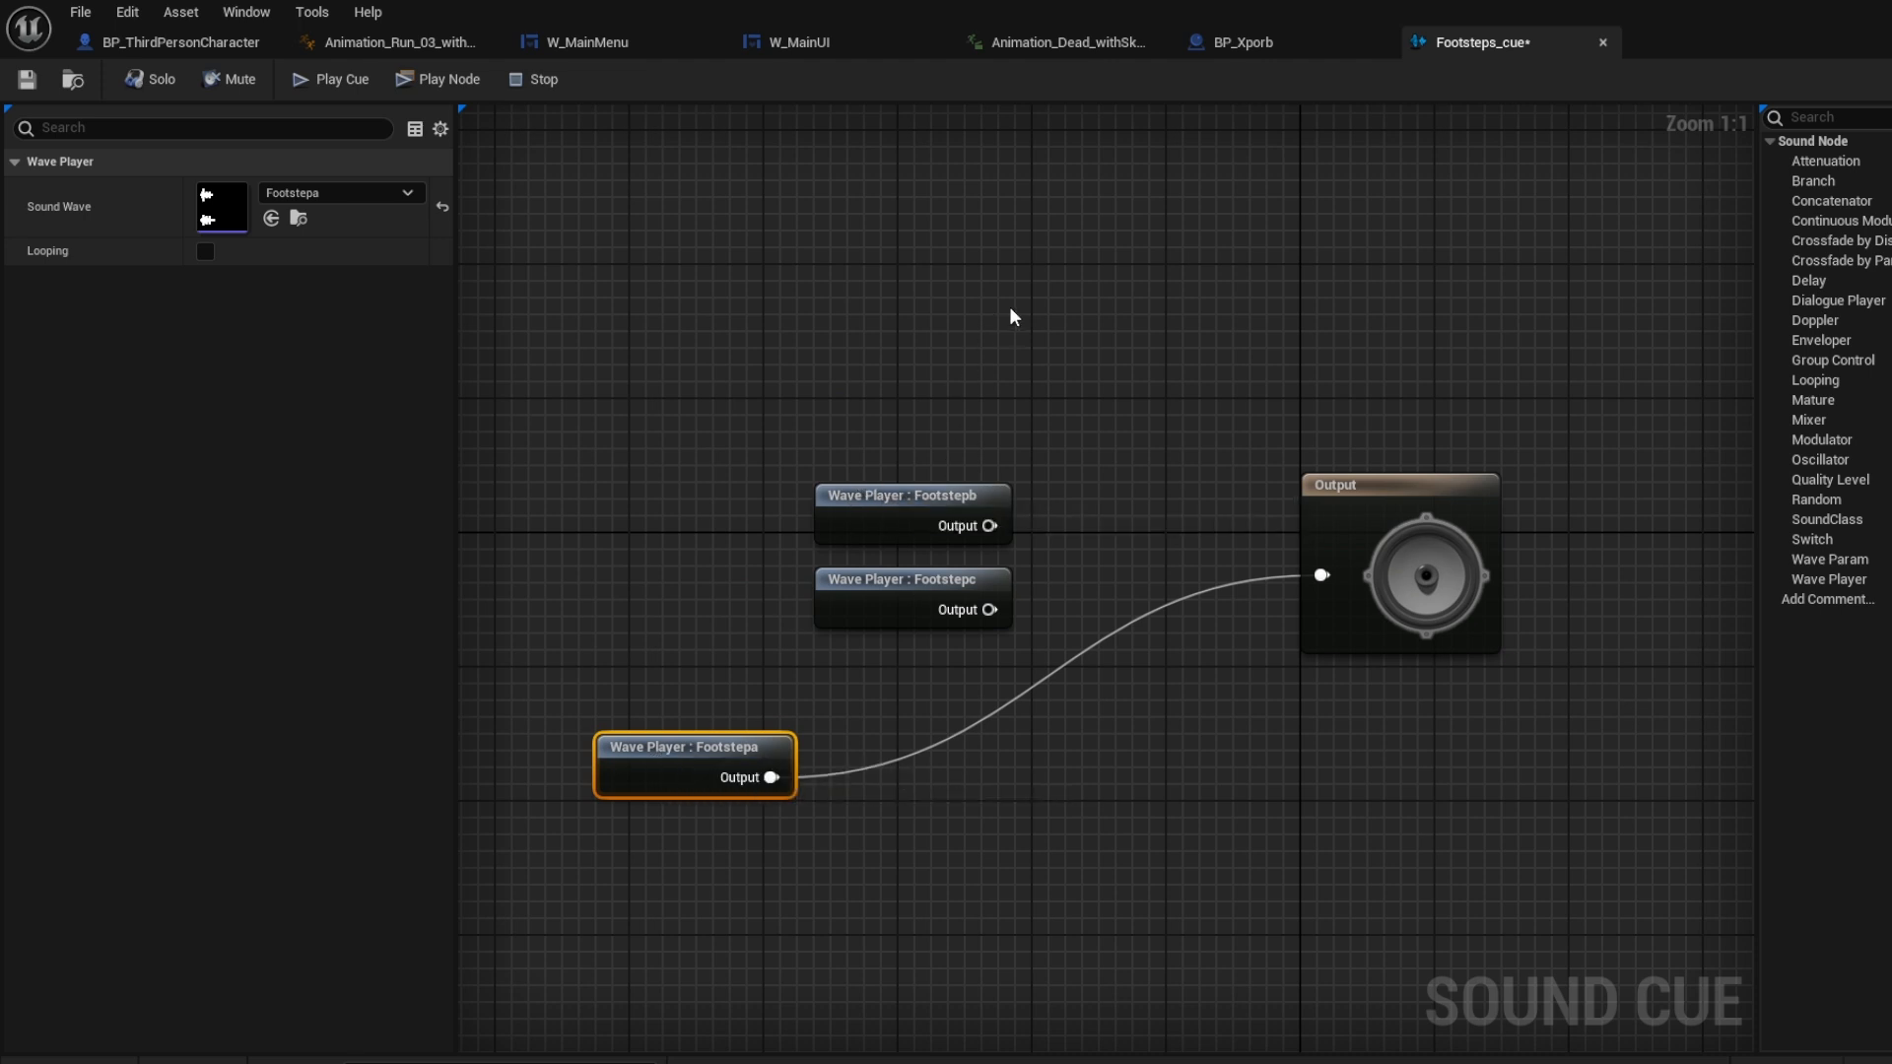
key(ctrl+z)
Step: Move the three Wave Player nodes farther from the Output node and chain a Modulator and a Random node from Footstepa
drag(1060, 643, 589, 430)
click(730, 429)
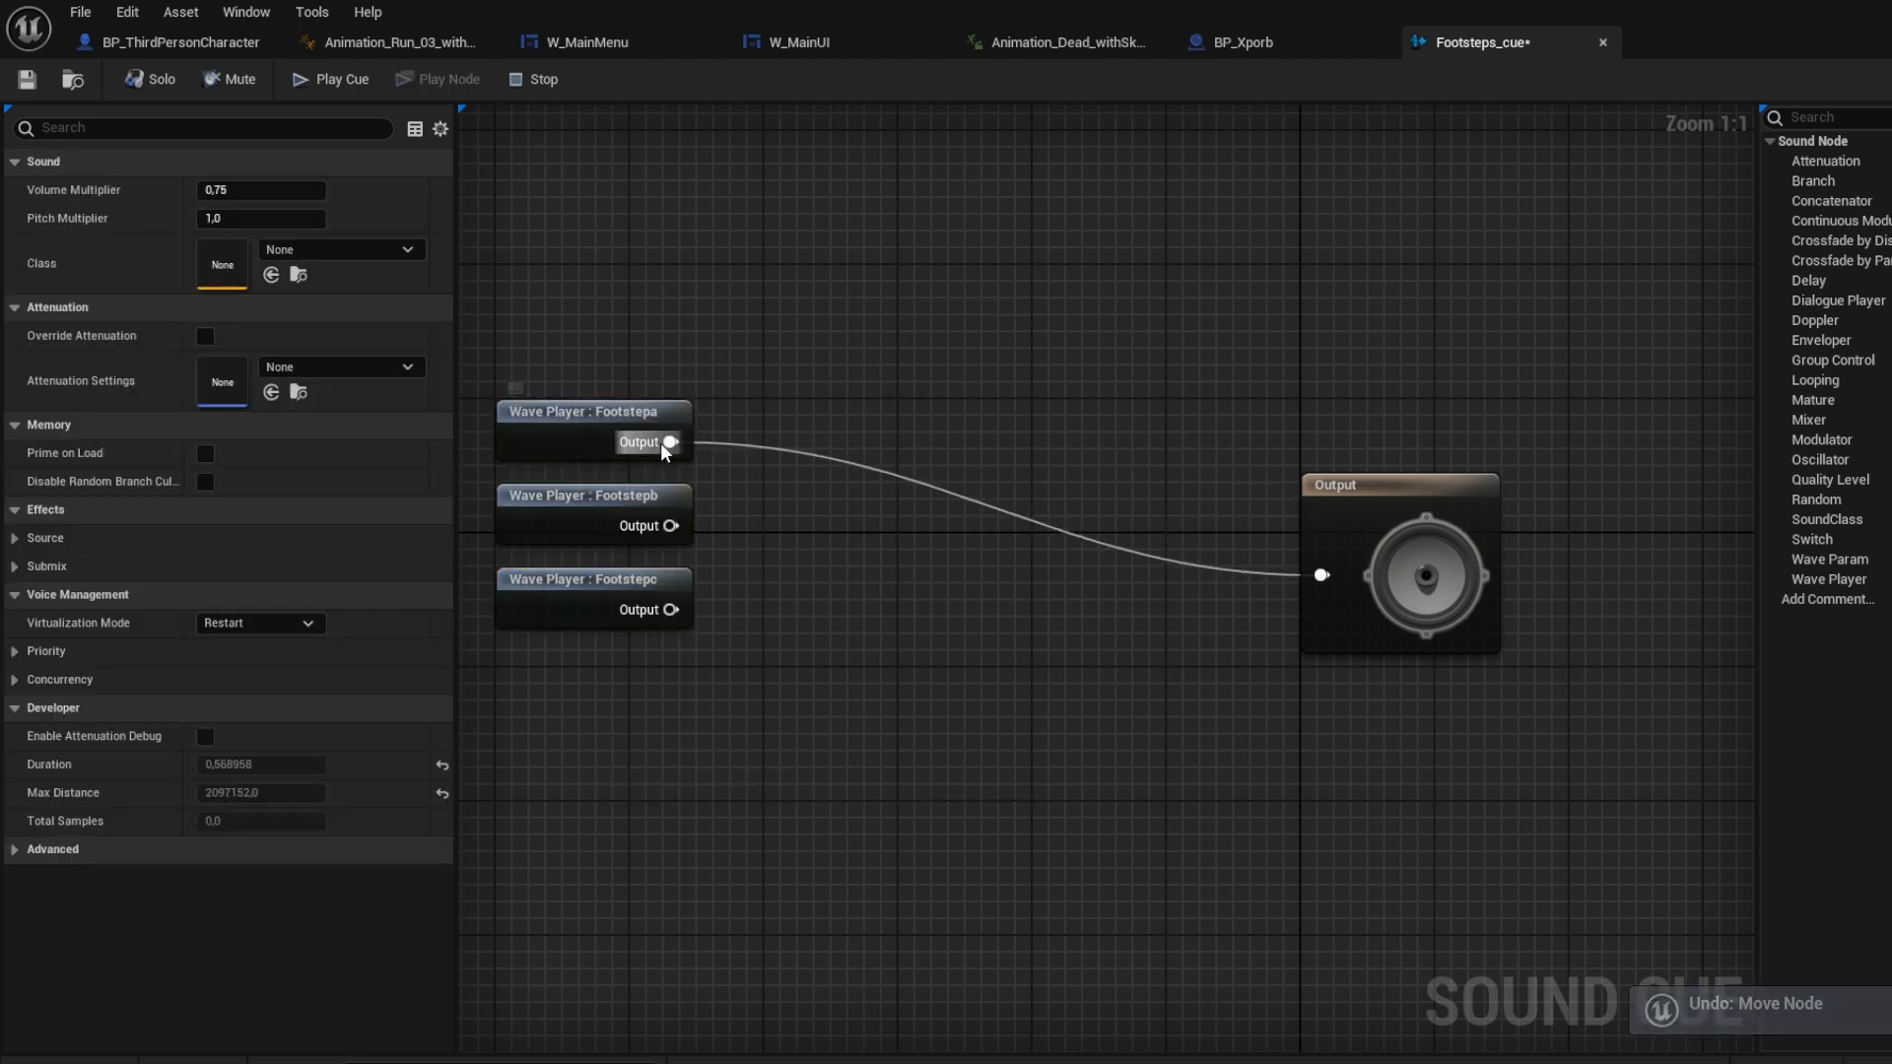
drag(848, 487, 849, 488)
text(mod)
key(Return)
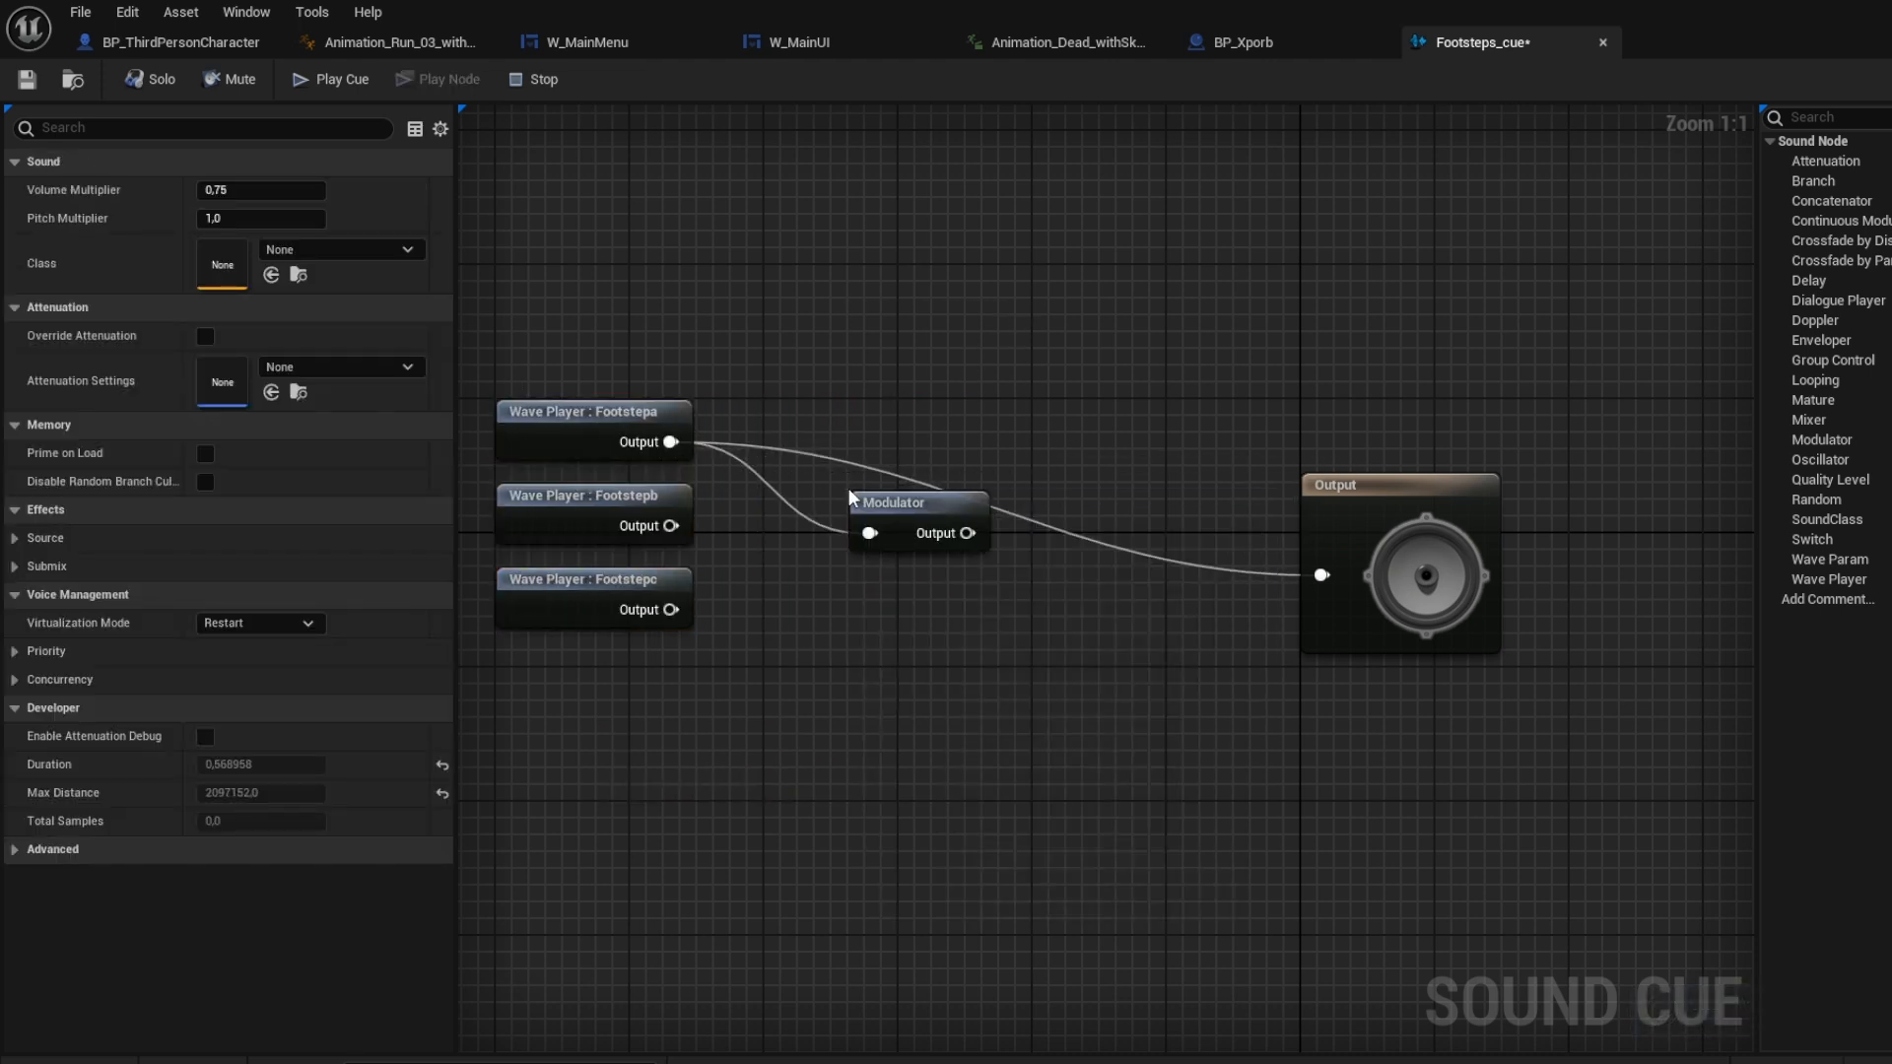
drag(967, 533, 1068, 530)
text(rand)
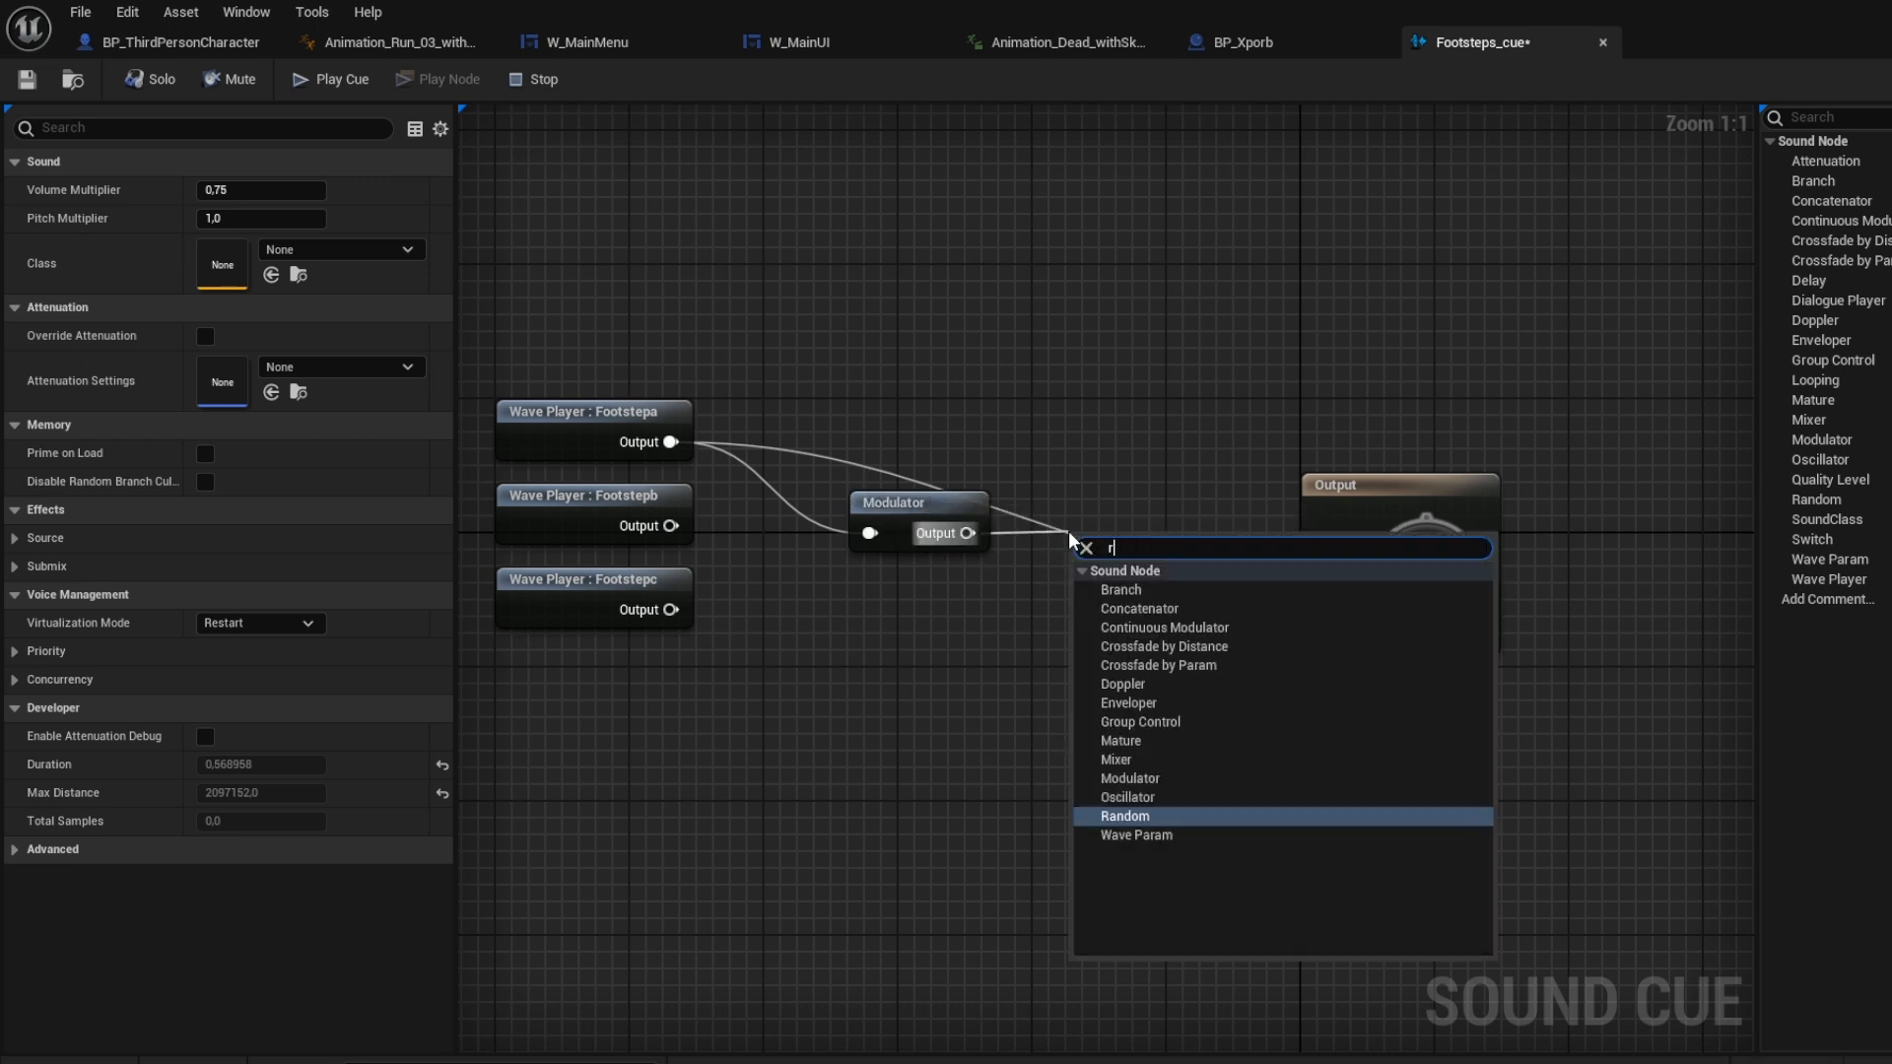
key(Return)
Step: Delete the Modulator and wire Footstepa, Footstepb and Footstepc into a three-input Random node placed beside them
click(921, 503)
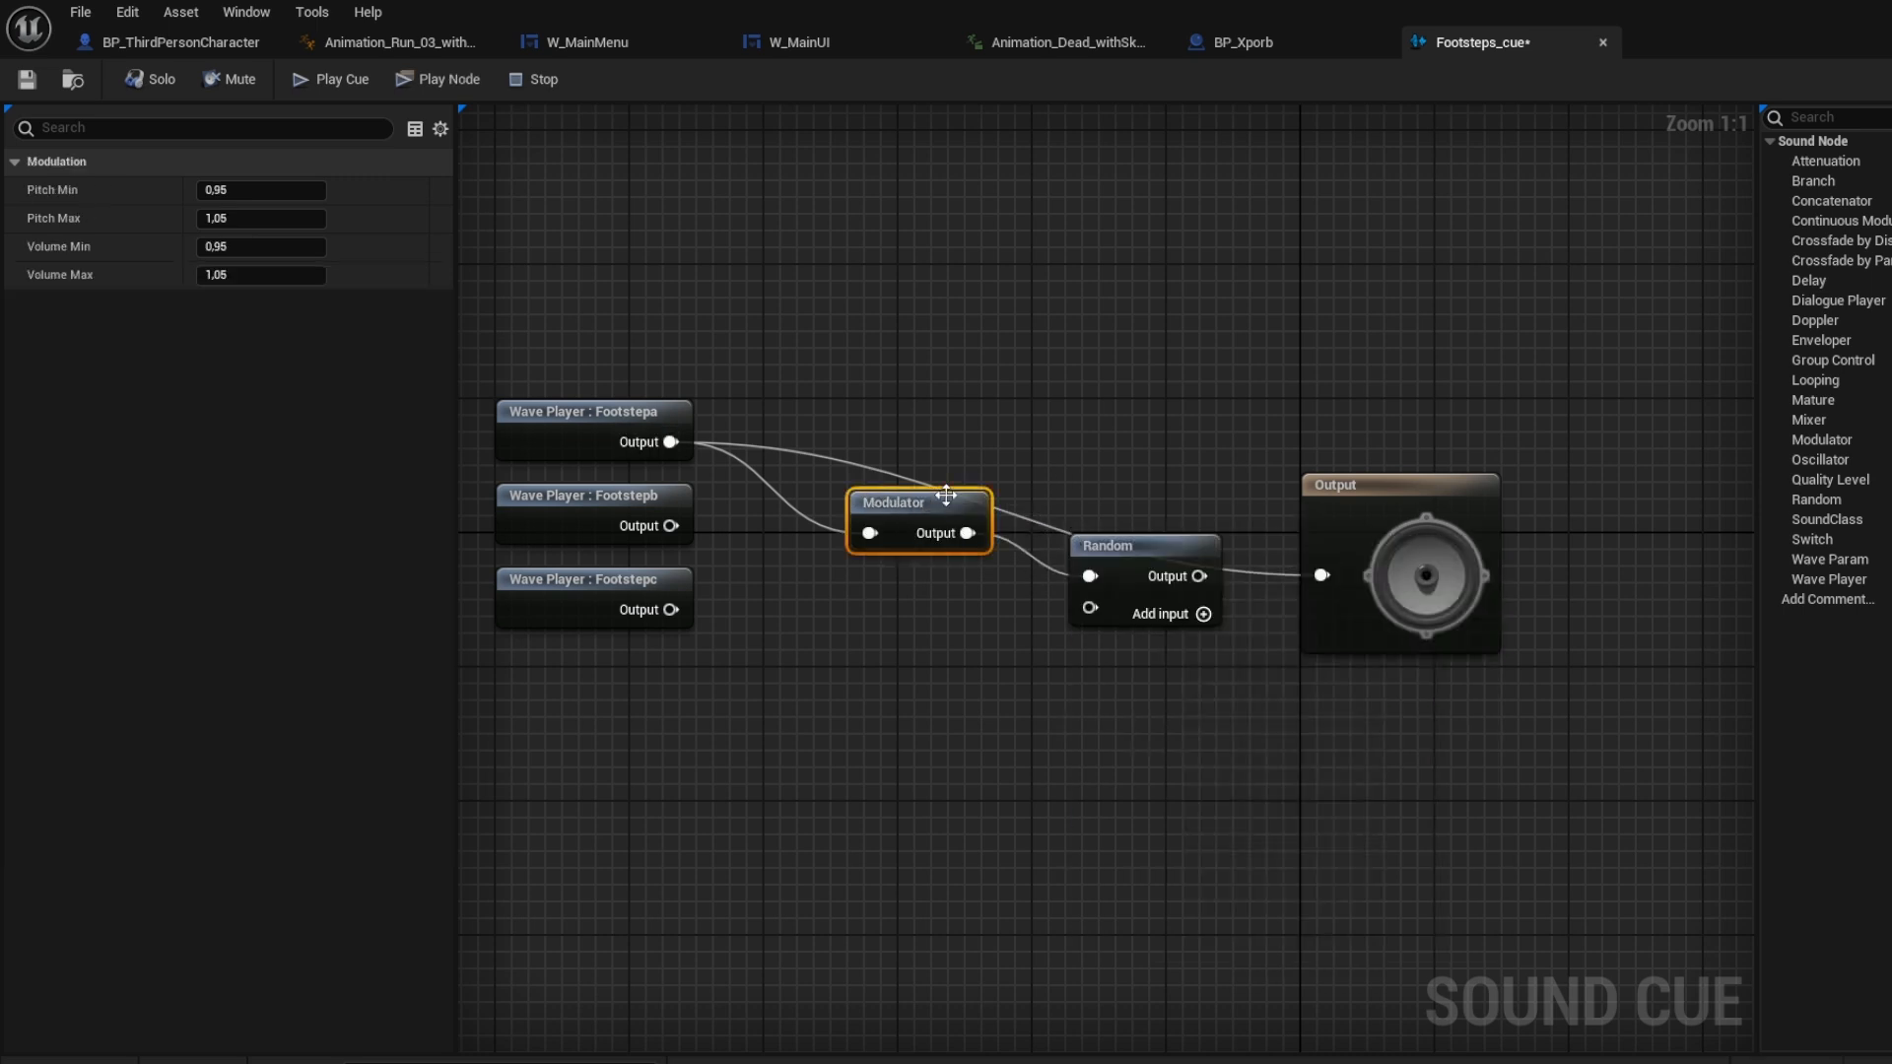
key(Delete)
drag(1105, 546, 830, 479)
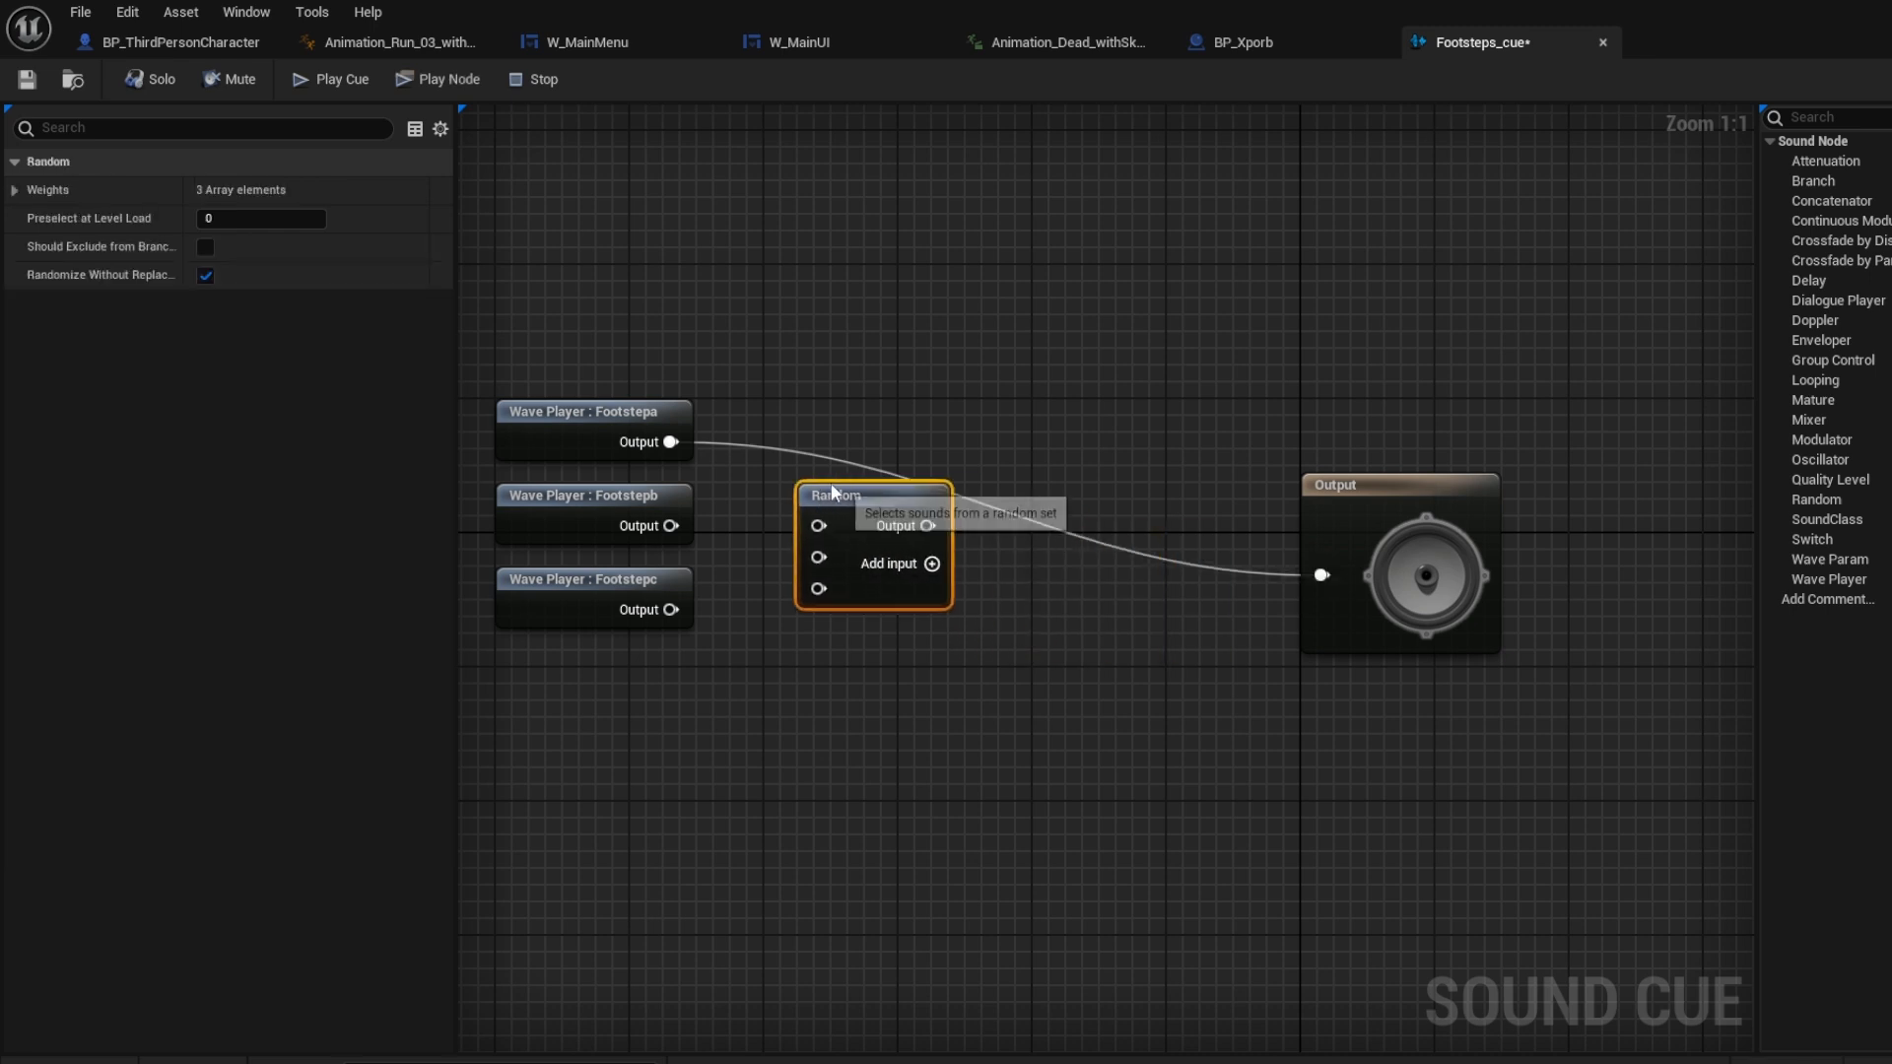
click(671, 613)
drag(666, 618, 820, 573)
Step: Add a Modulator after the Random node and connect its output to the cue's Output node
drag(928, 509, 1031, 511)
text(mod)
key(Return)
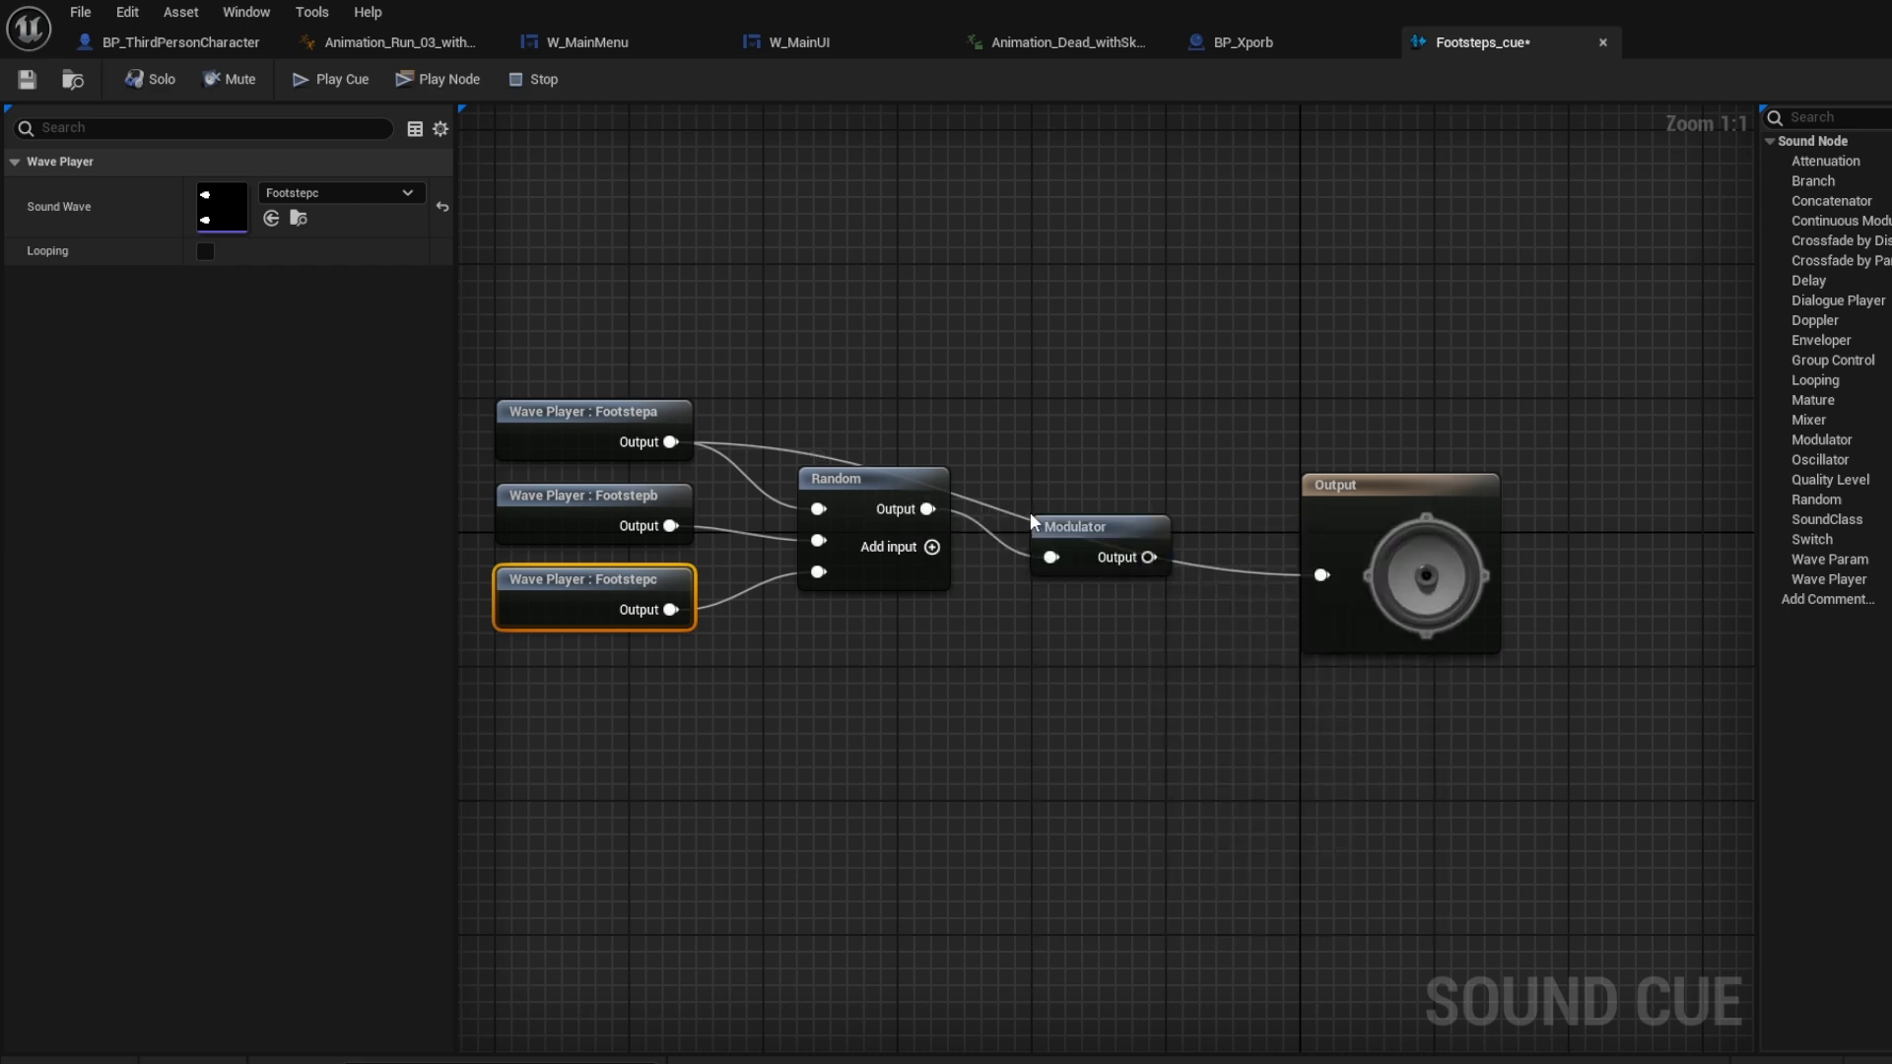
drag(1149, 557, 1250, 570)
click(1235, 485)
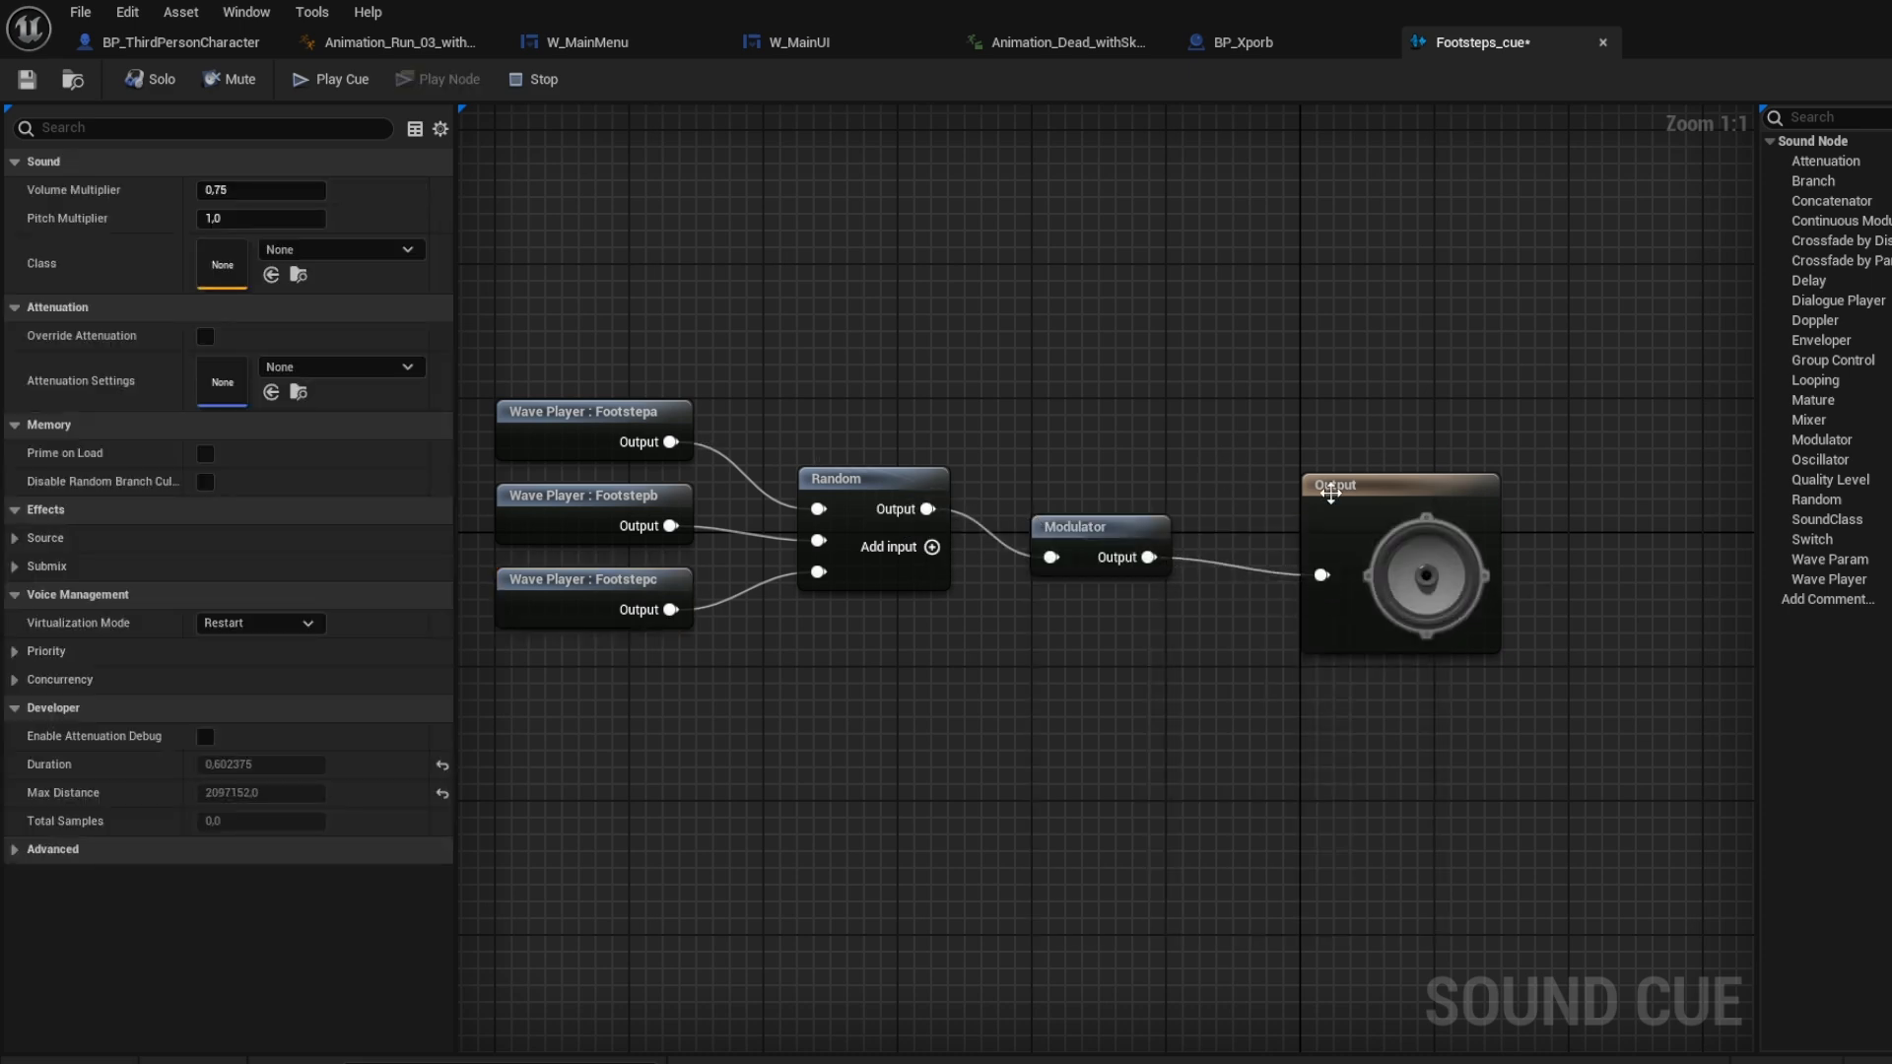
Step: Line up the Modulator and Output nodes with the Random node, leaving the Modulator selected
drag(1326, 519, 1340, 476)
drag(1149, 556, 1087, 495)
drag(1380, 490, 1429, 471)
click(1109, 482)
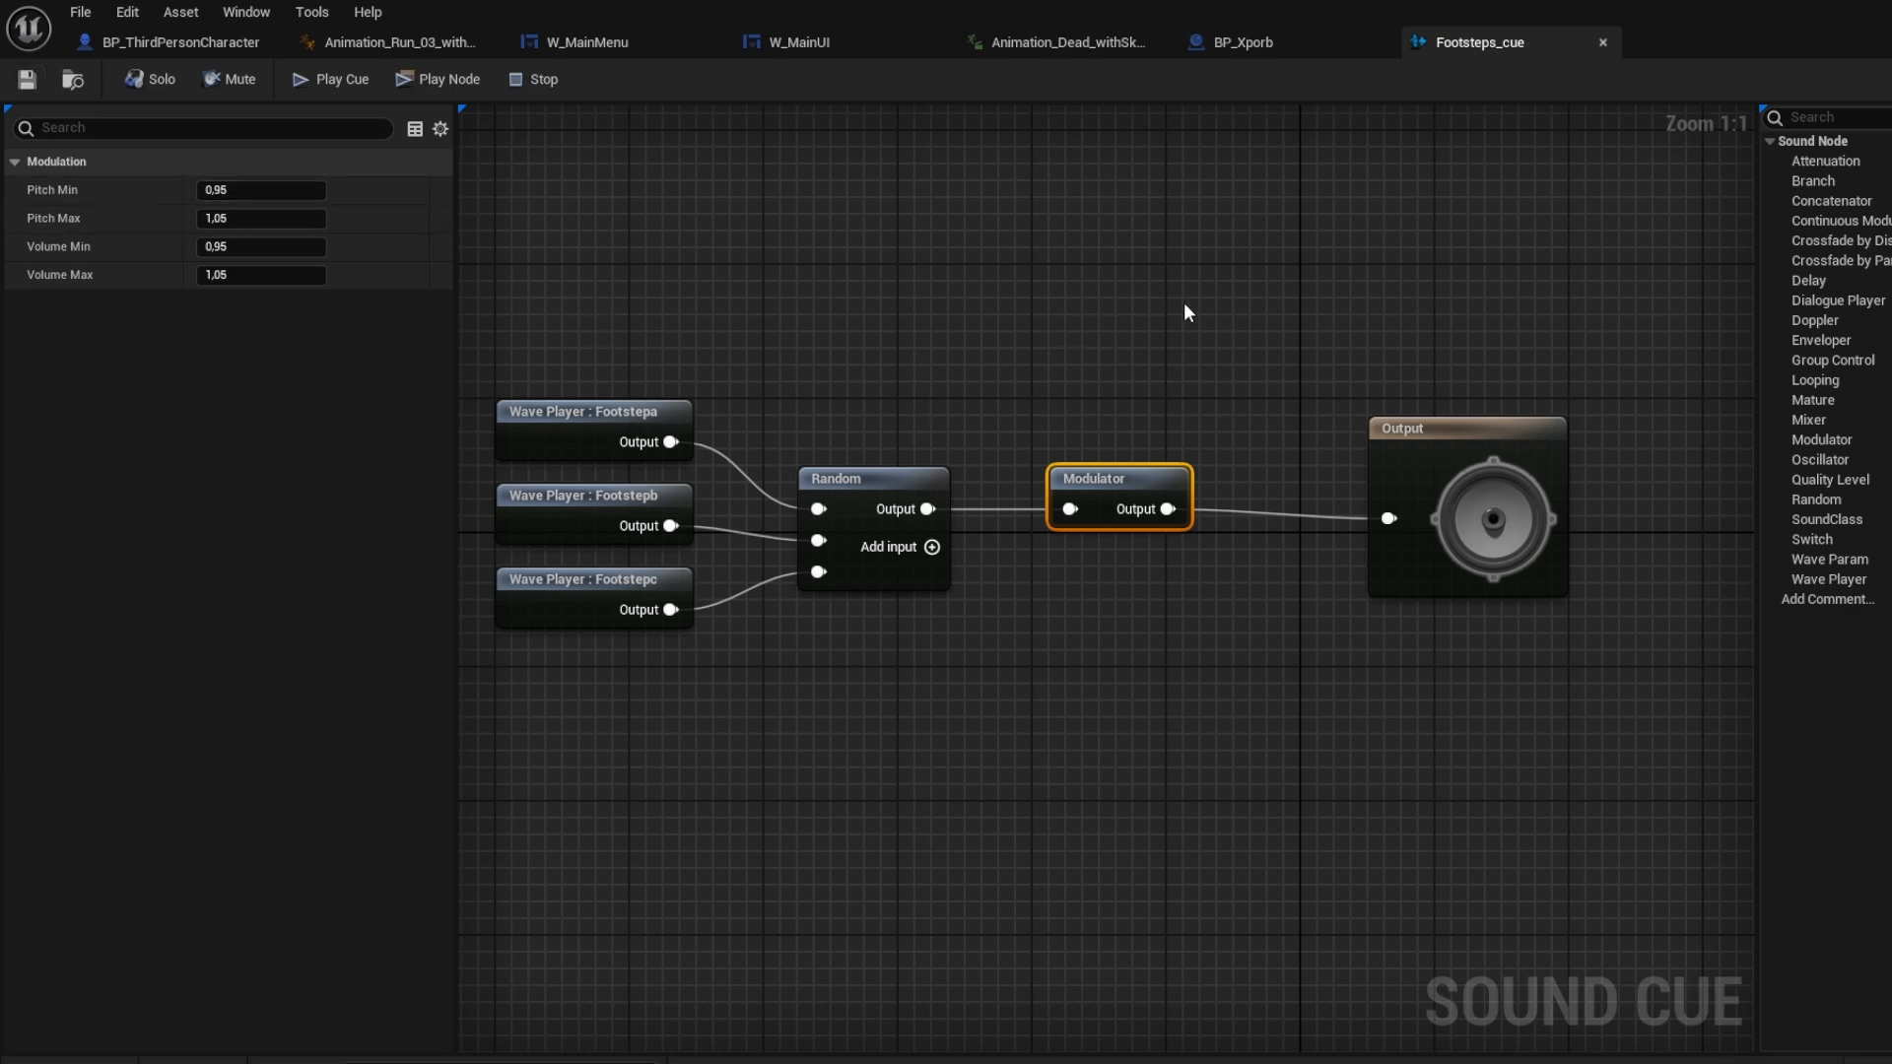
Step: Play the footstep sound cue several times to listen to its randomized, modulated output
drag(1614, 219, 597, 754)
scroll(599, 754, down, 4)
click(778, 788)
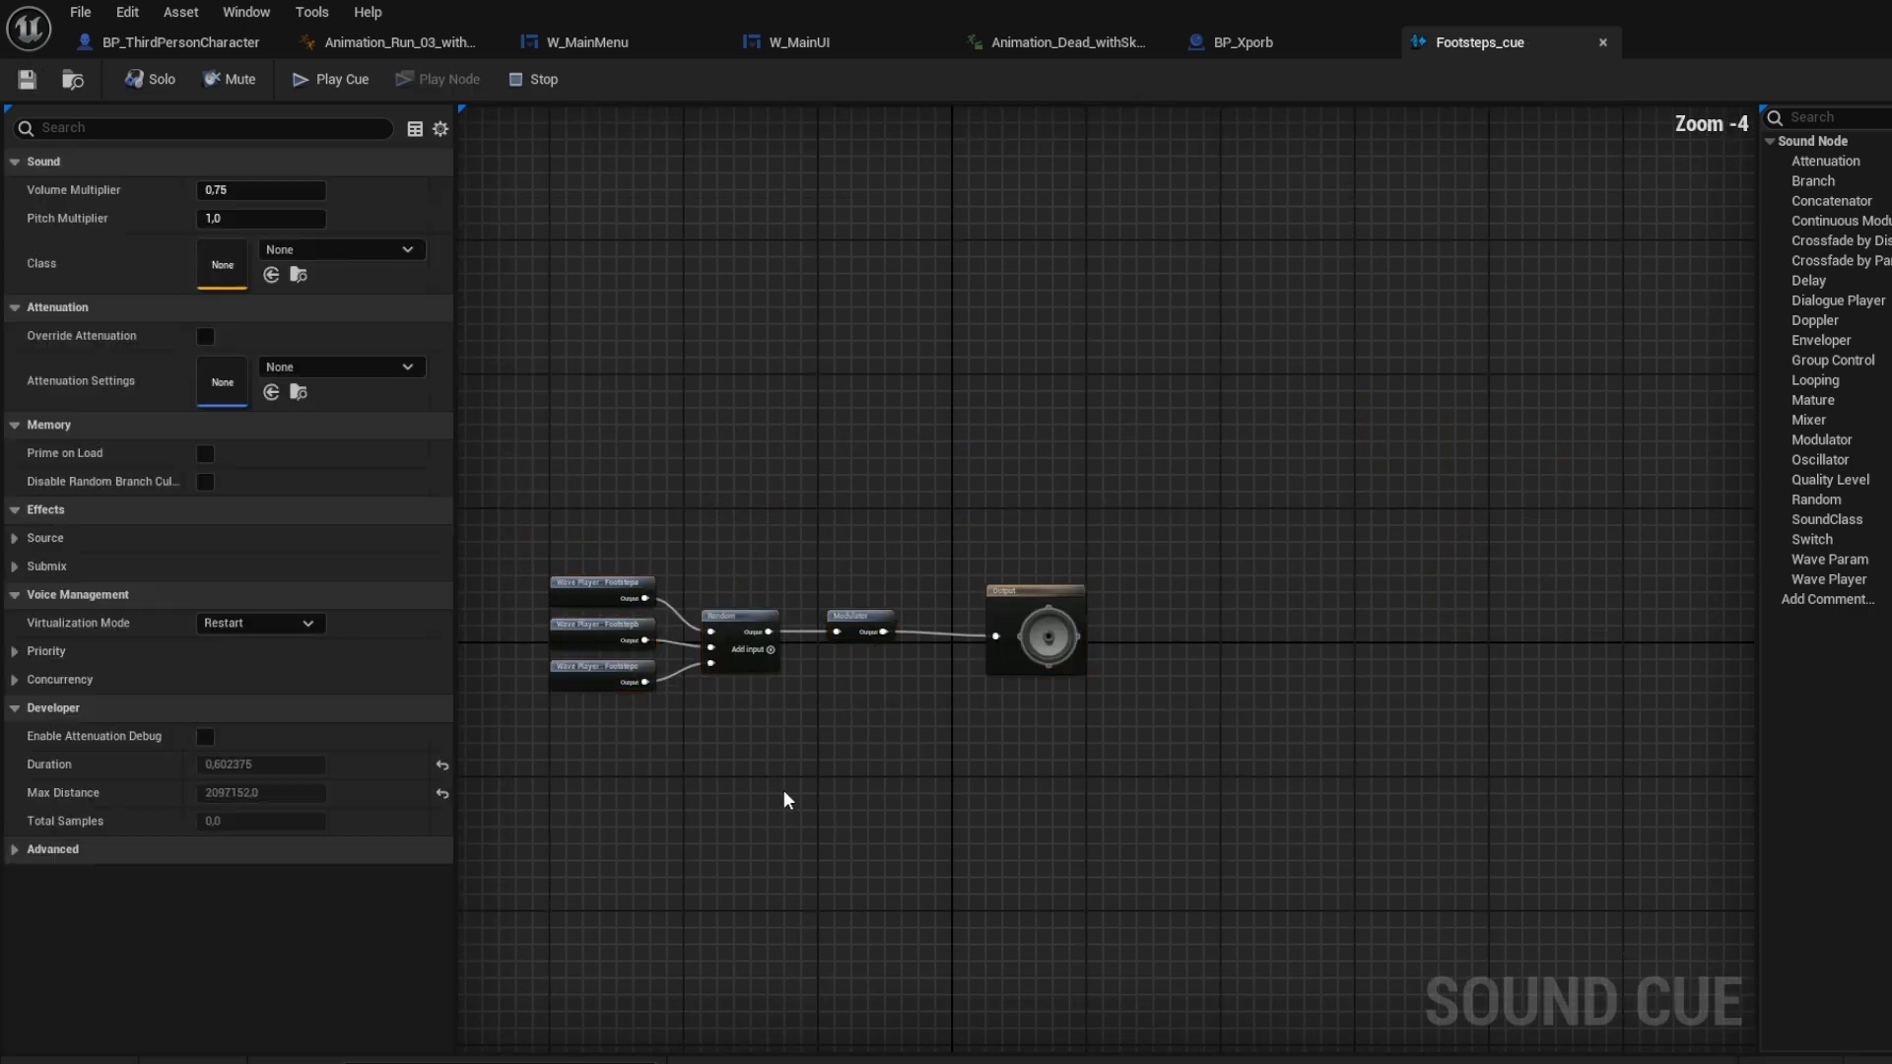
right_drag(751, 736, 897, 718)
scroll(897, 728, up, 4)
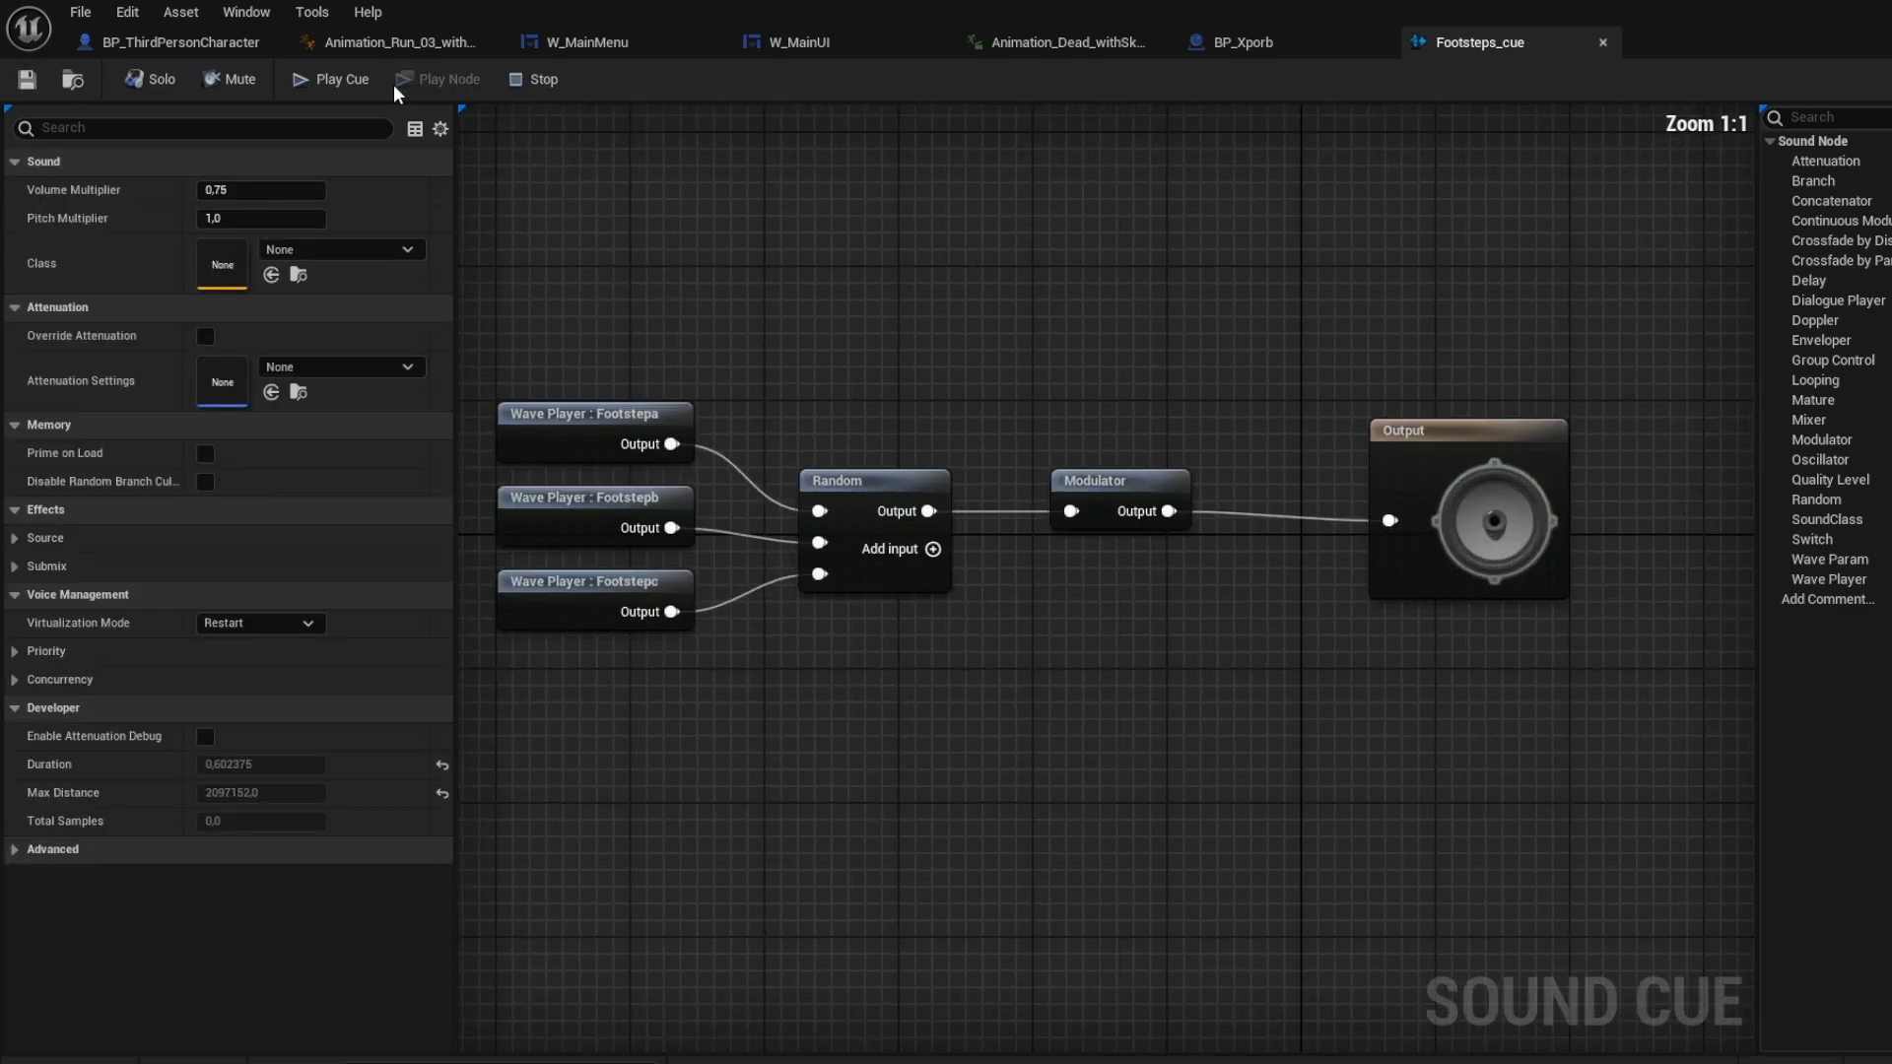
click(310, 86)
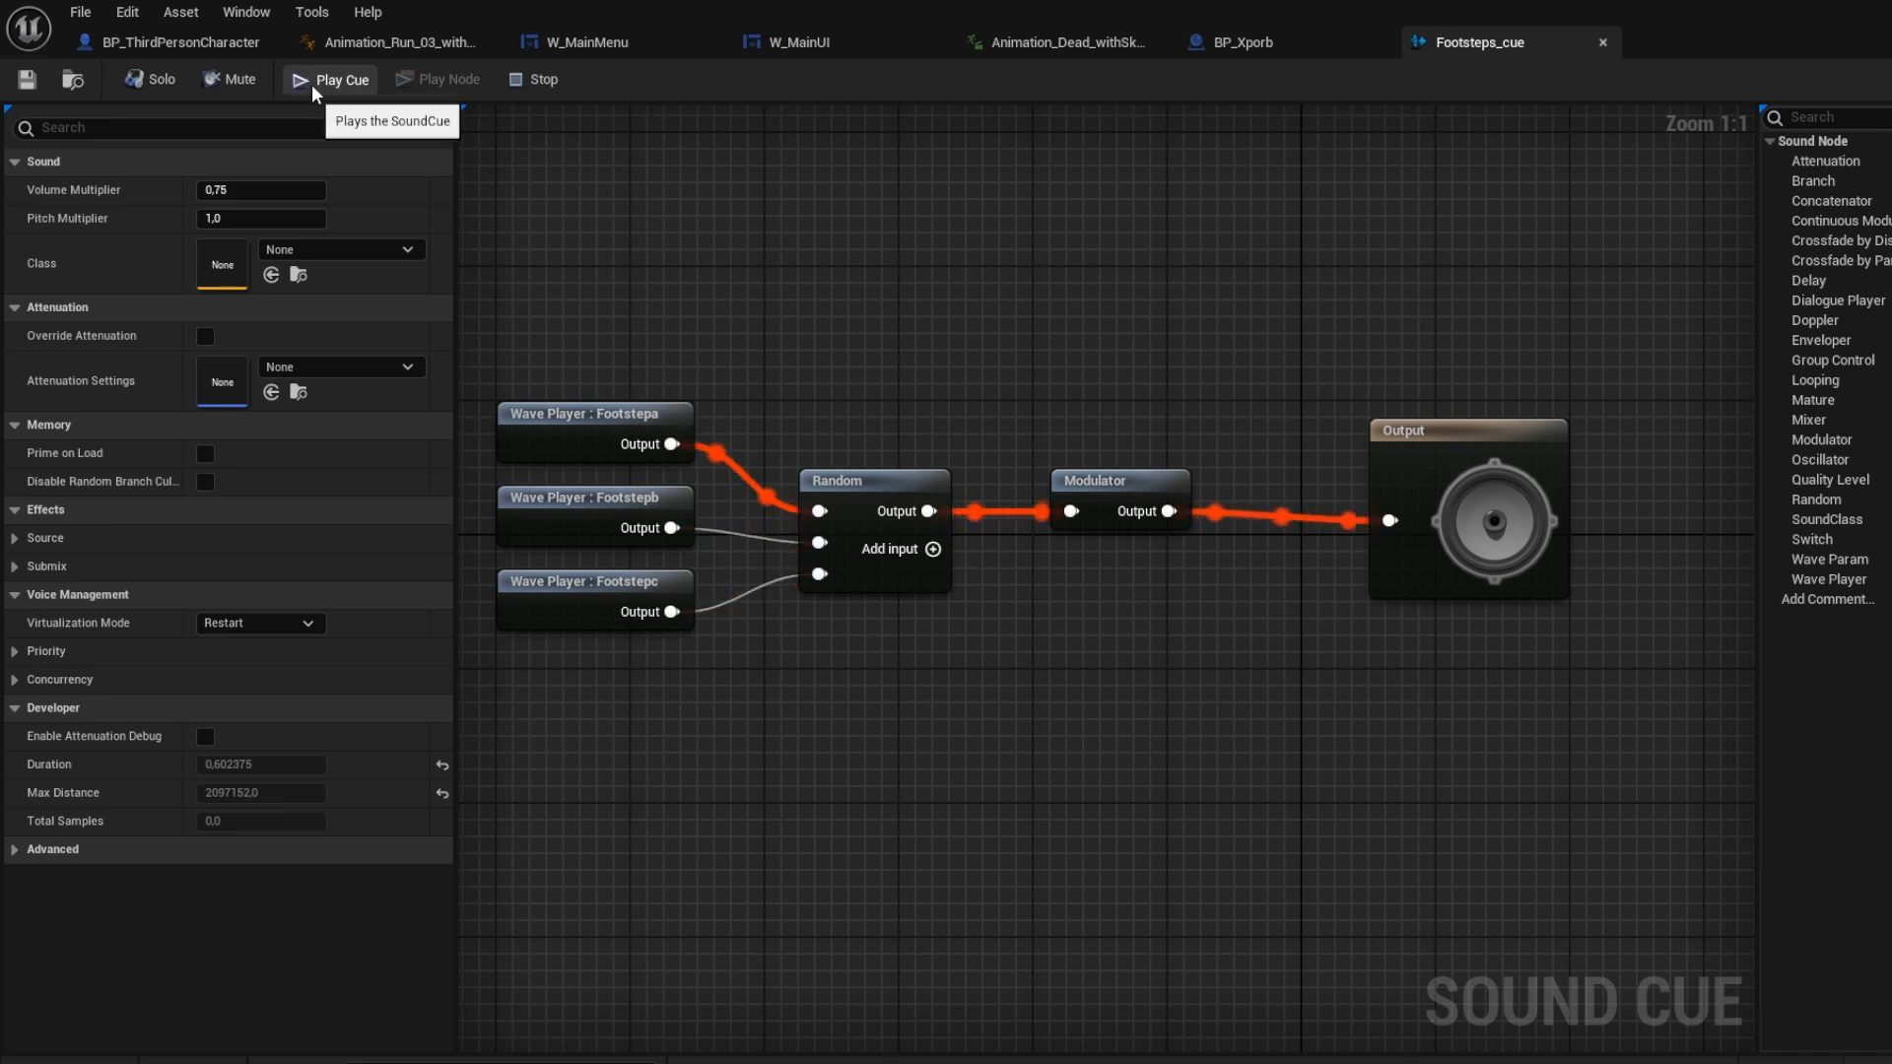
click(311, 85)
click(305, 85)
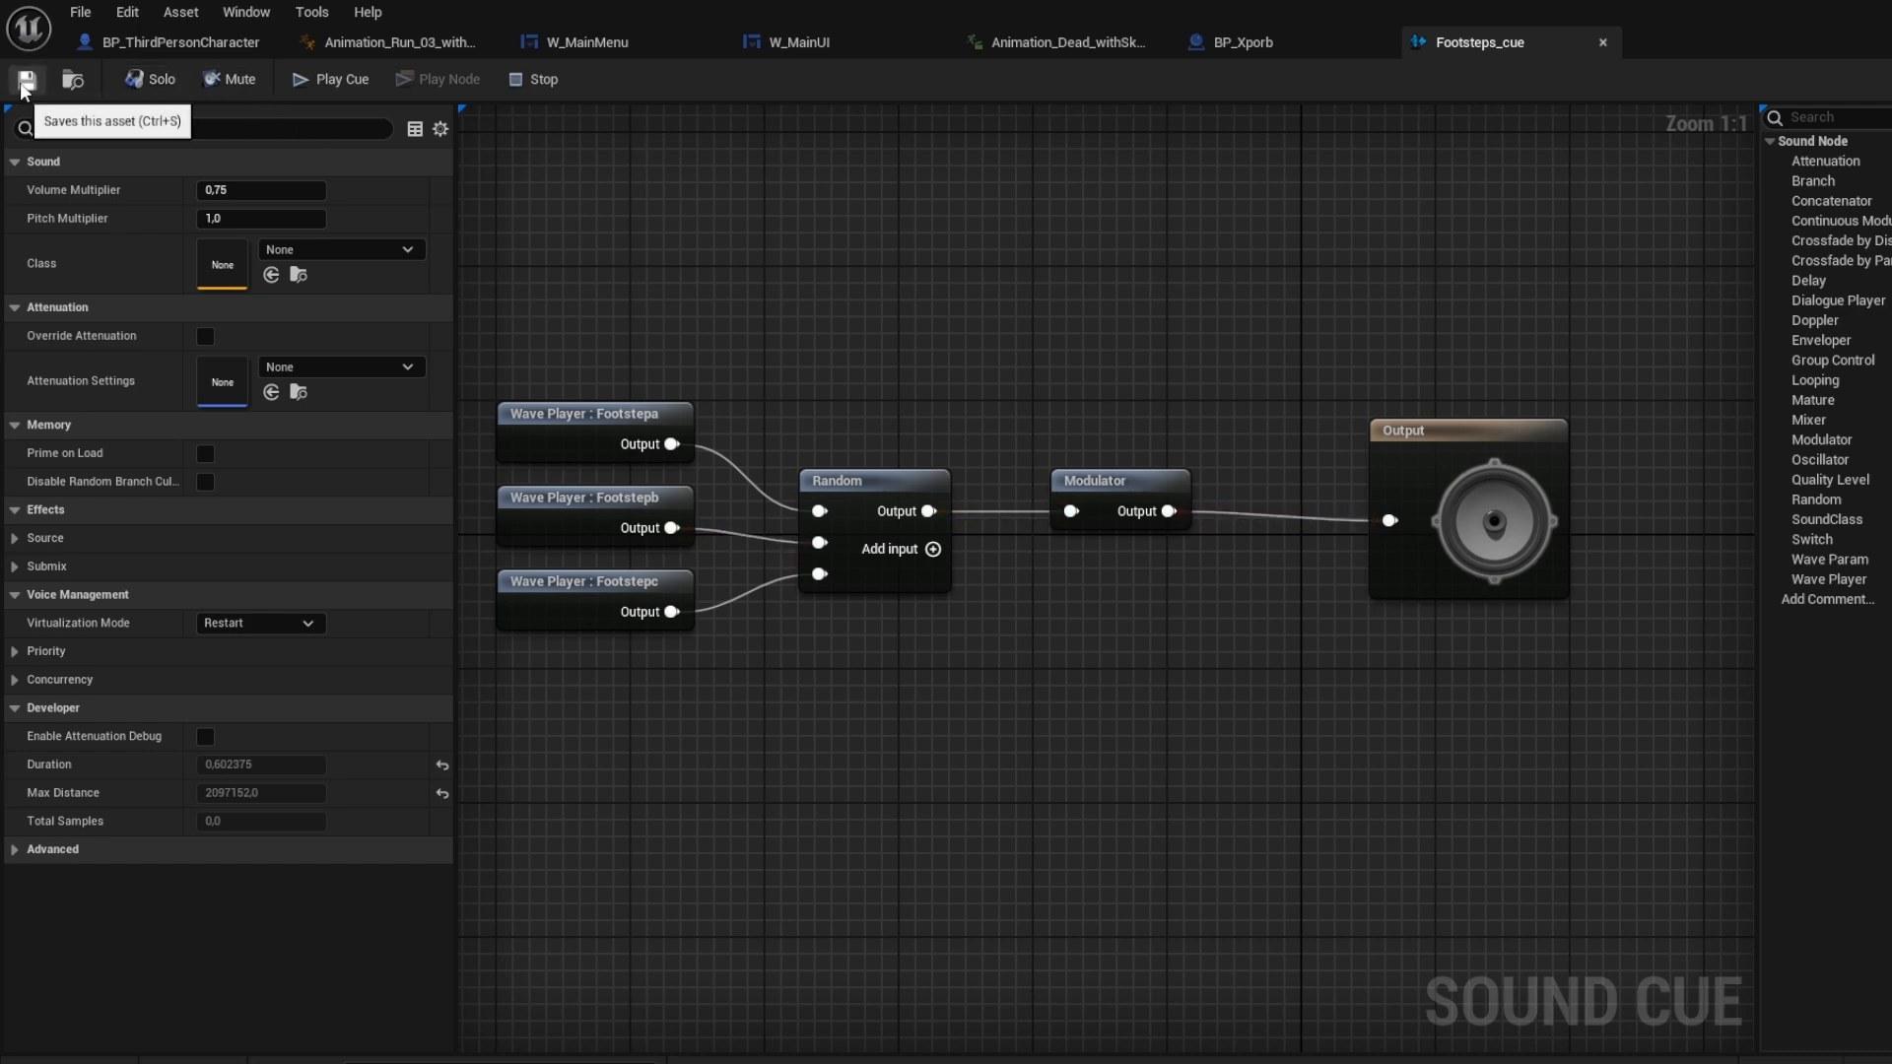
Step: From the Animation_Run_03 animation blueprint, open and compare the Necrom walking, Run_03 and running animations, ending on Animation_Walking_withSkin_Anim
click(349, 43)
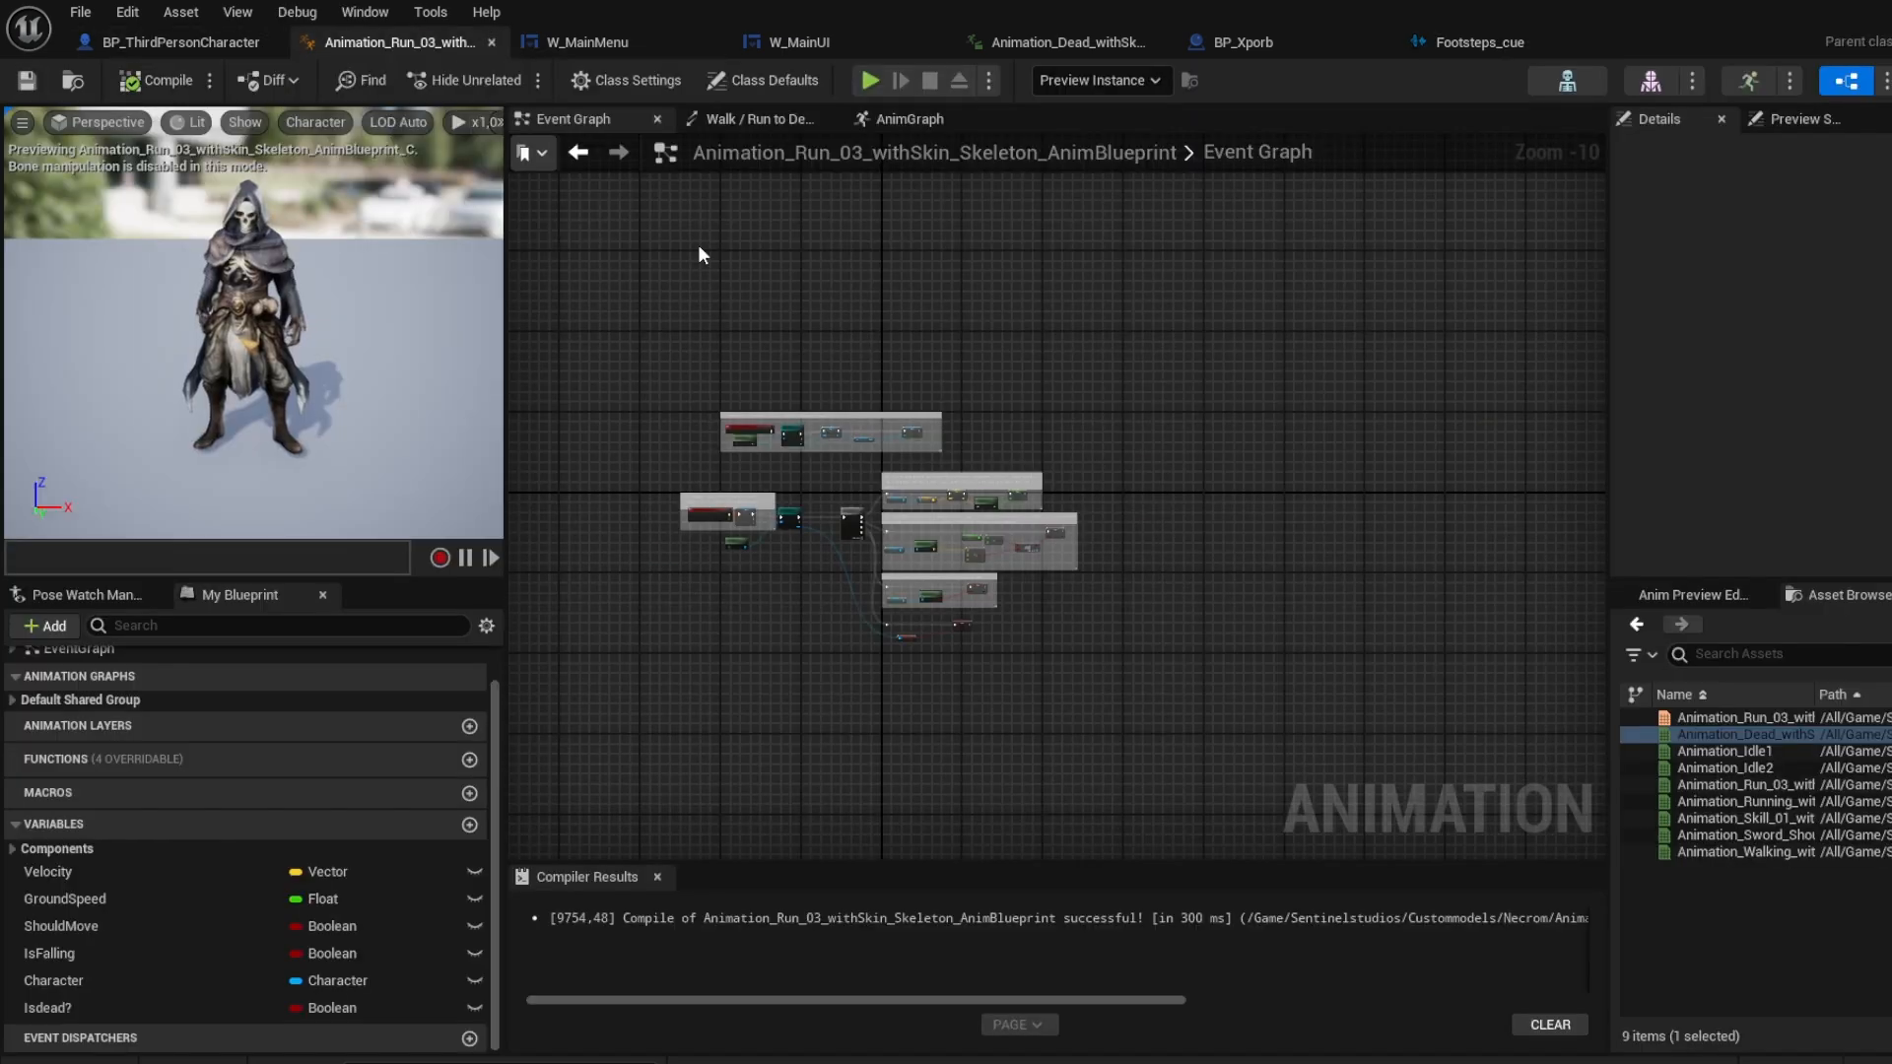
right_drag(699, 249, 1054, 505)
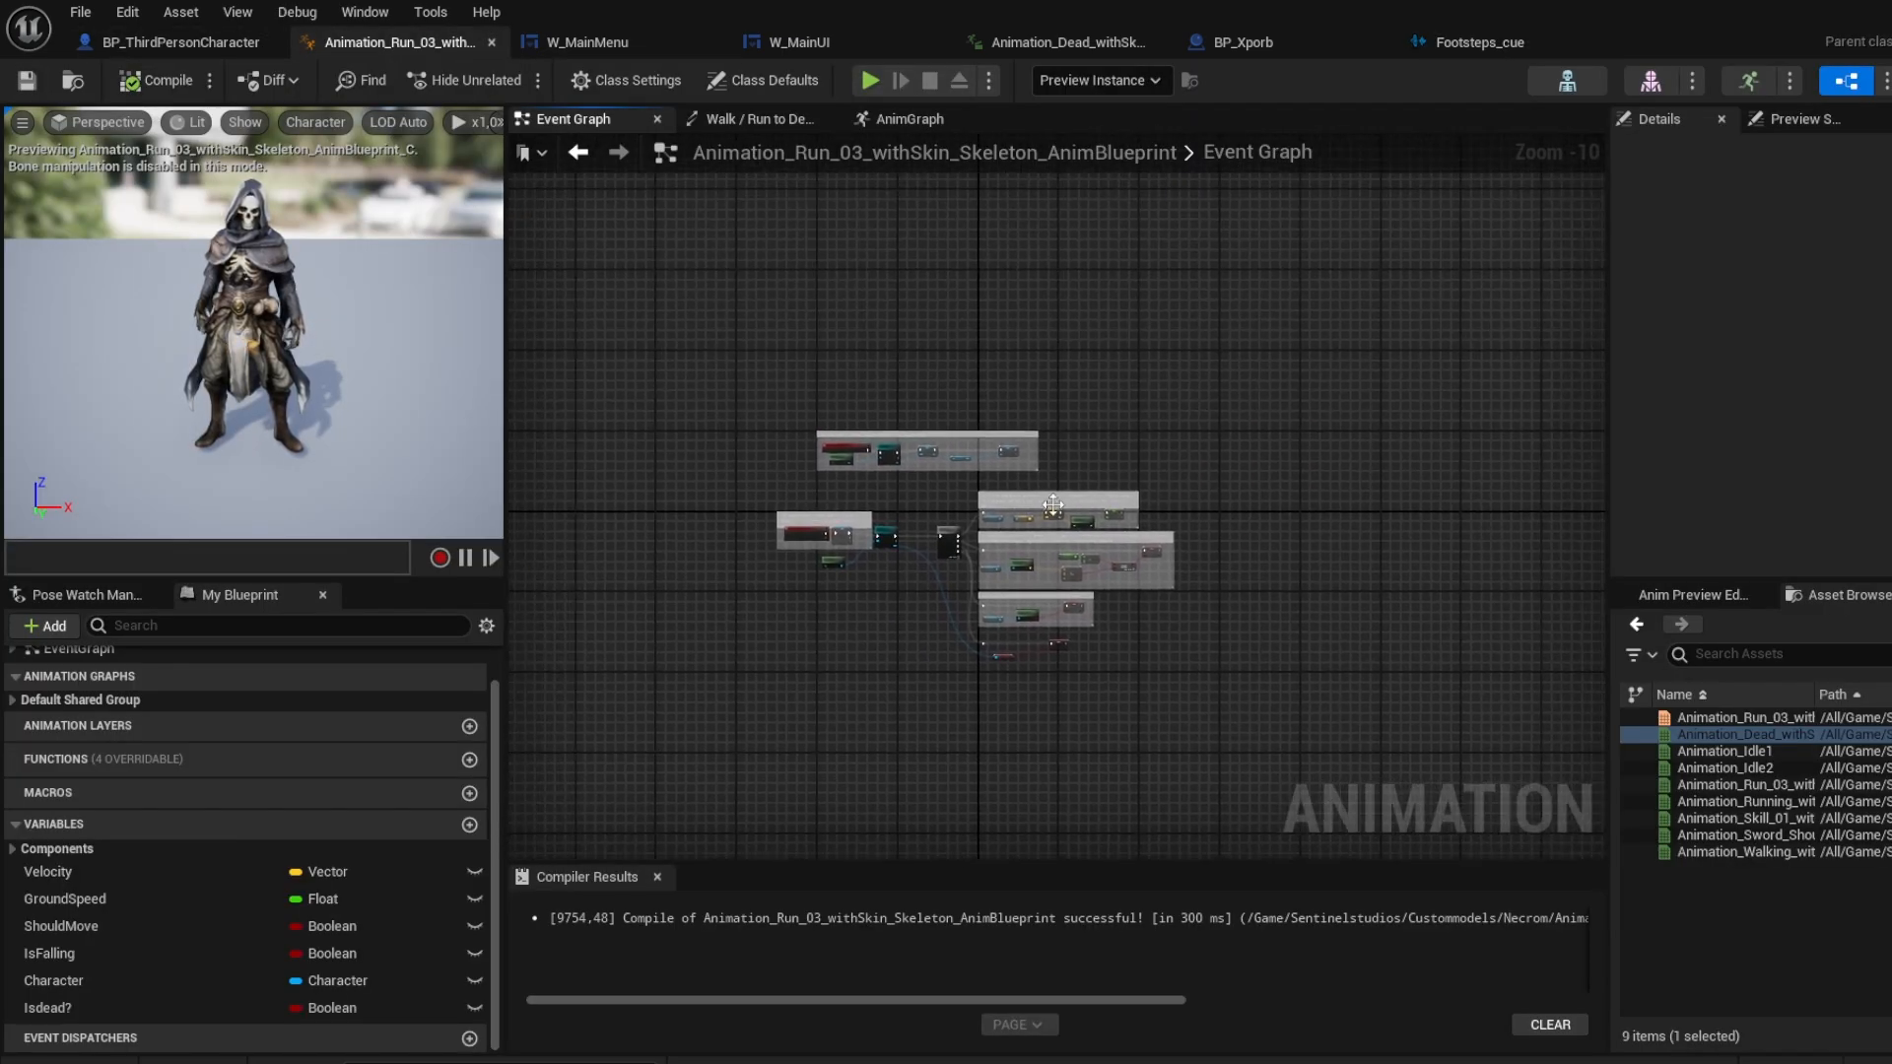
scroll(1133, 621, up, 3)
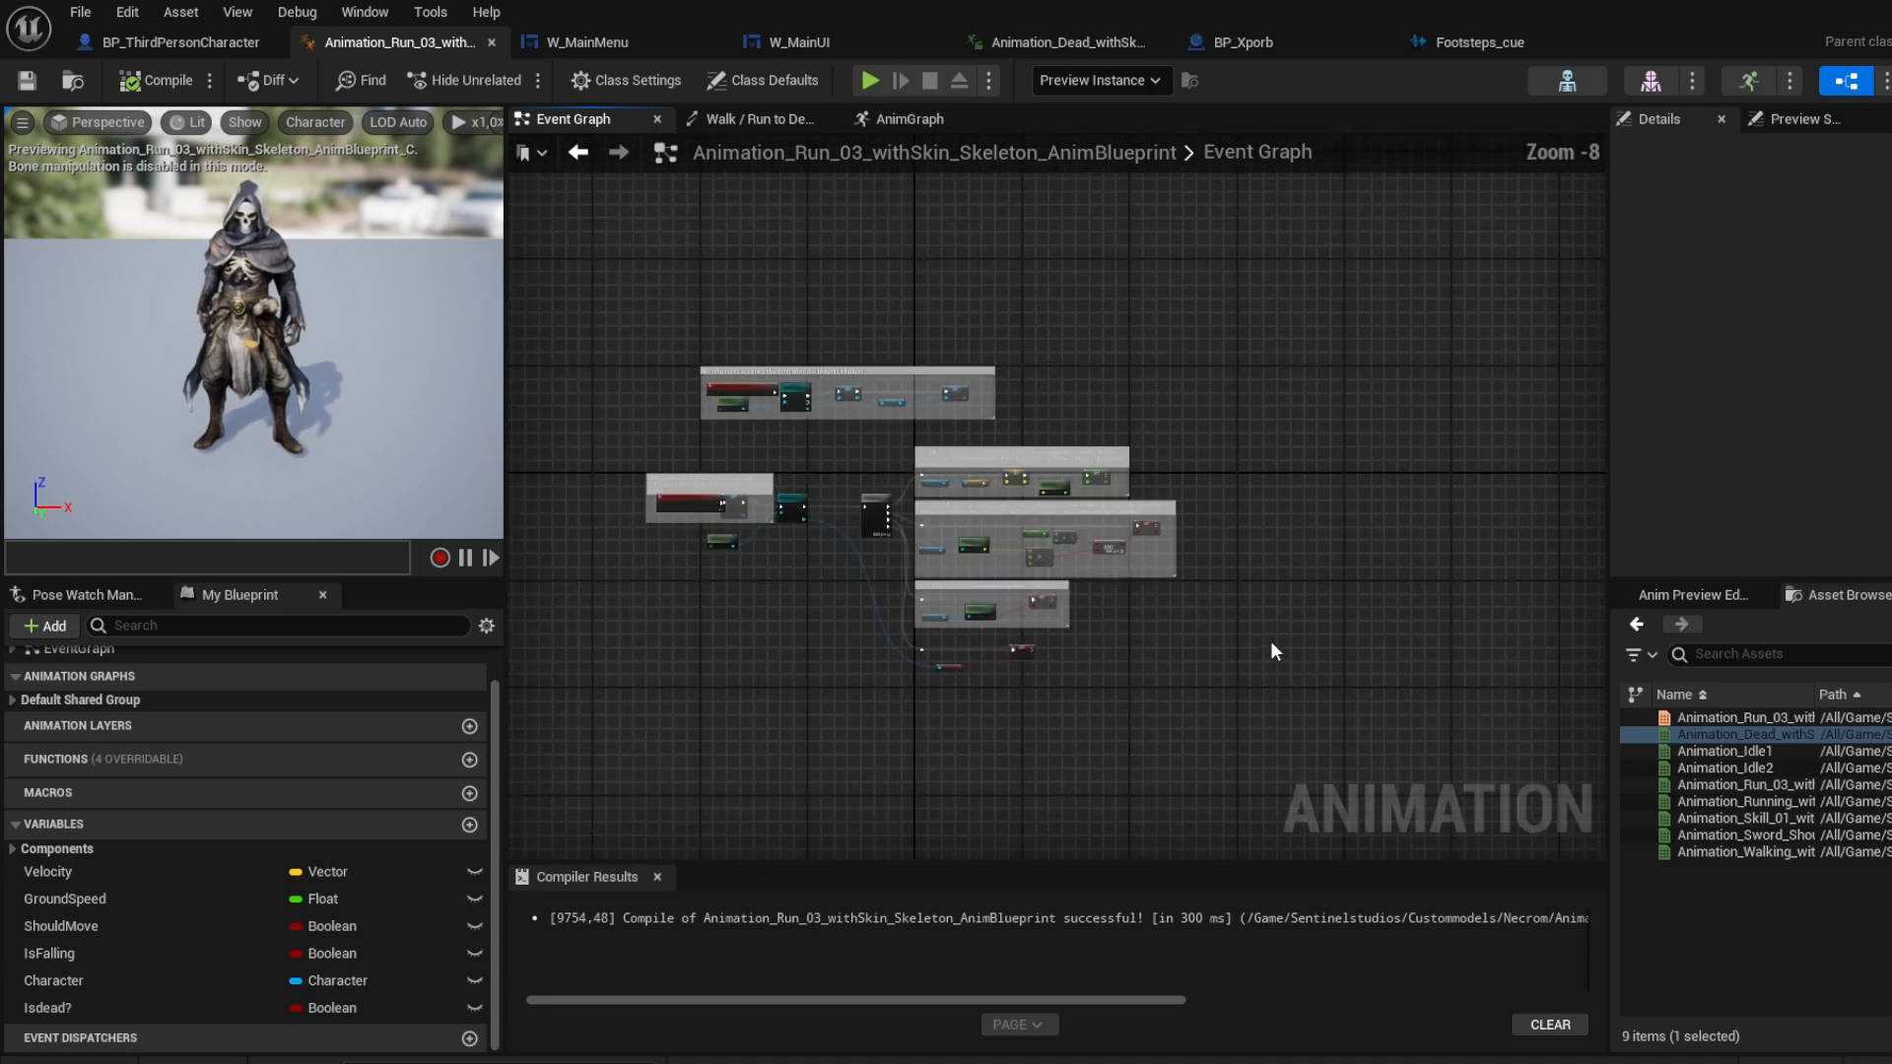
double_click(1799, 851)
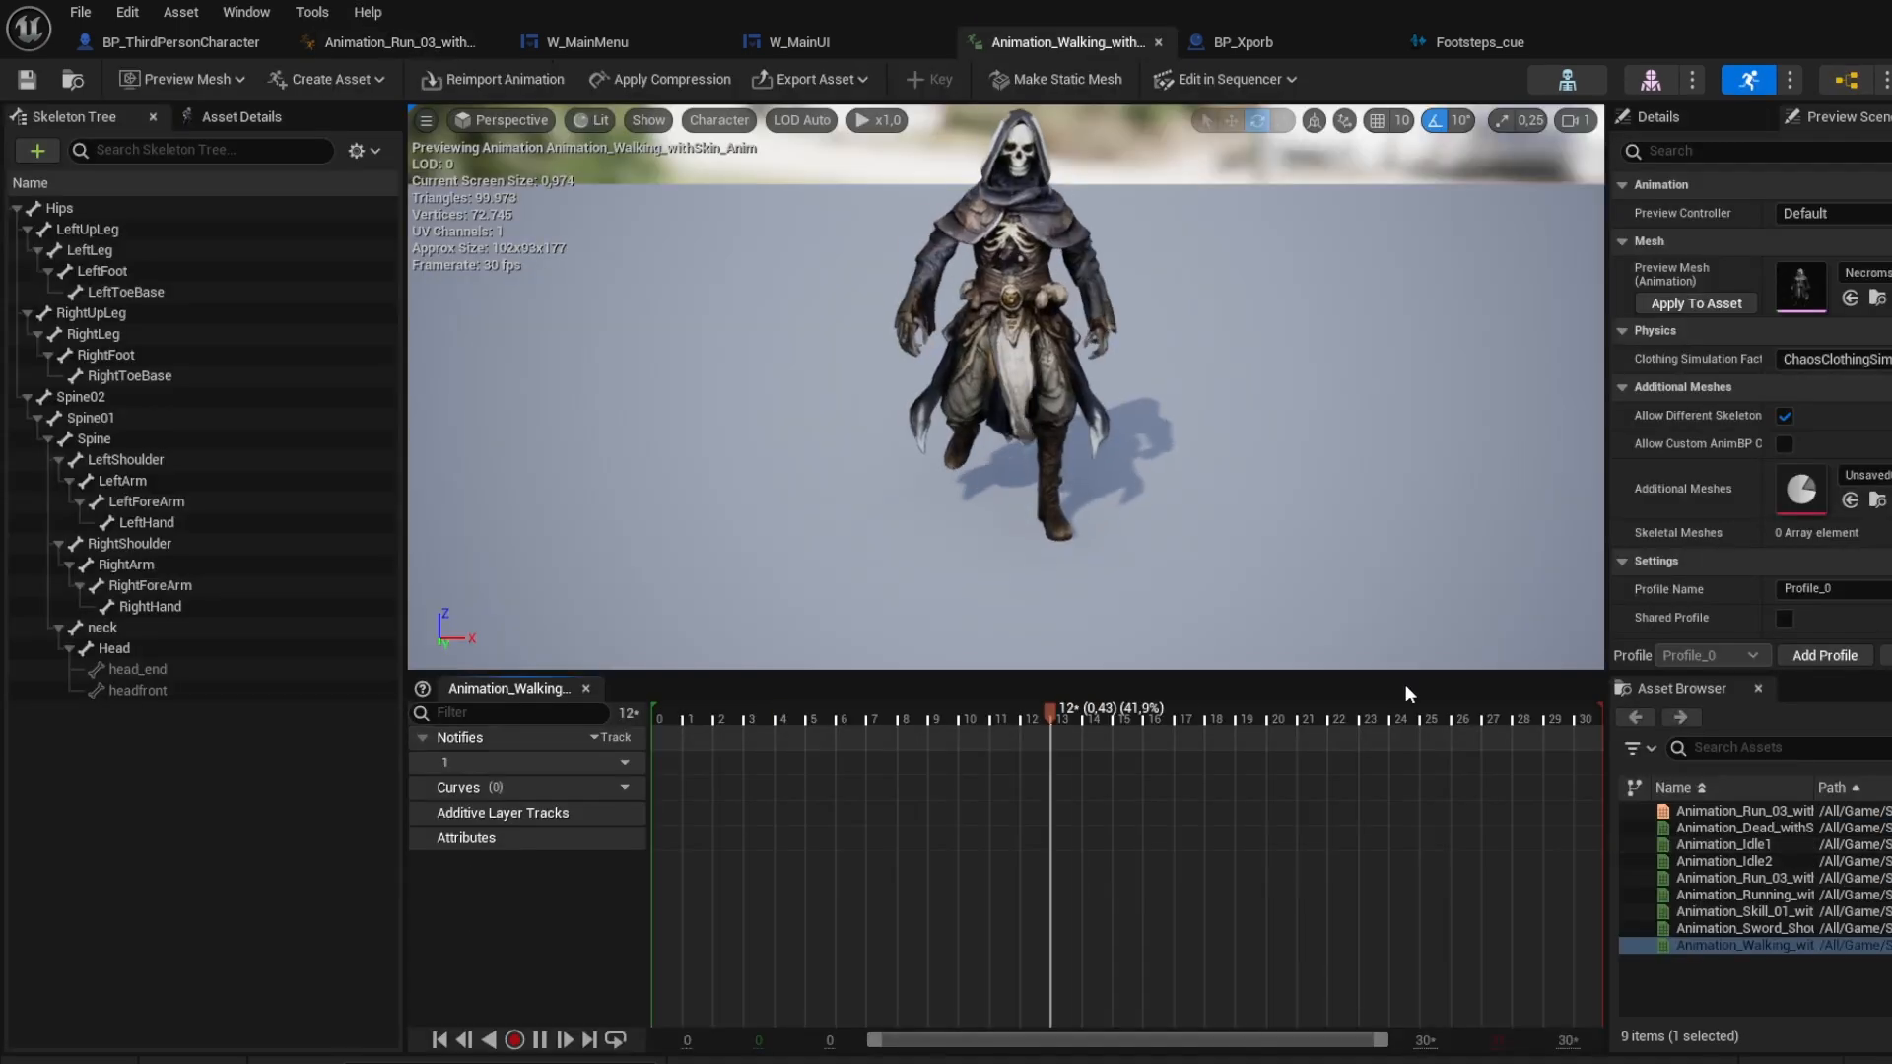
double_click(1774, 878)
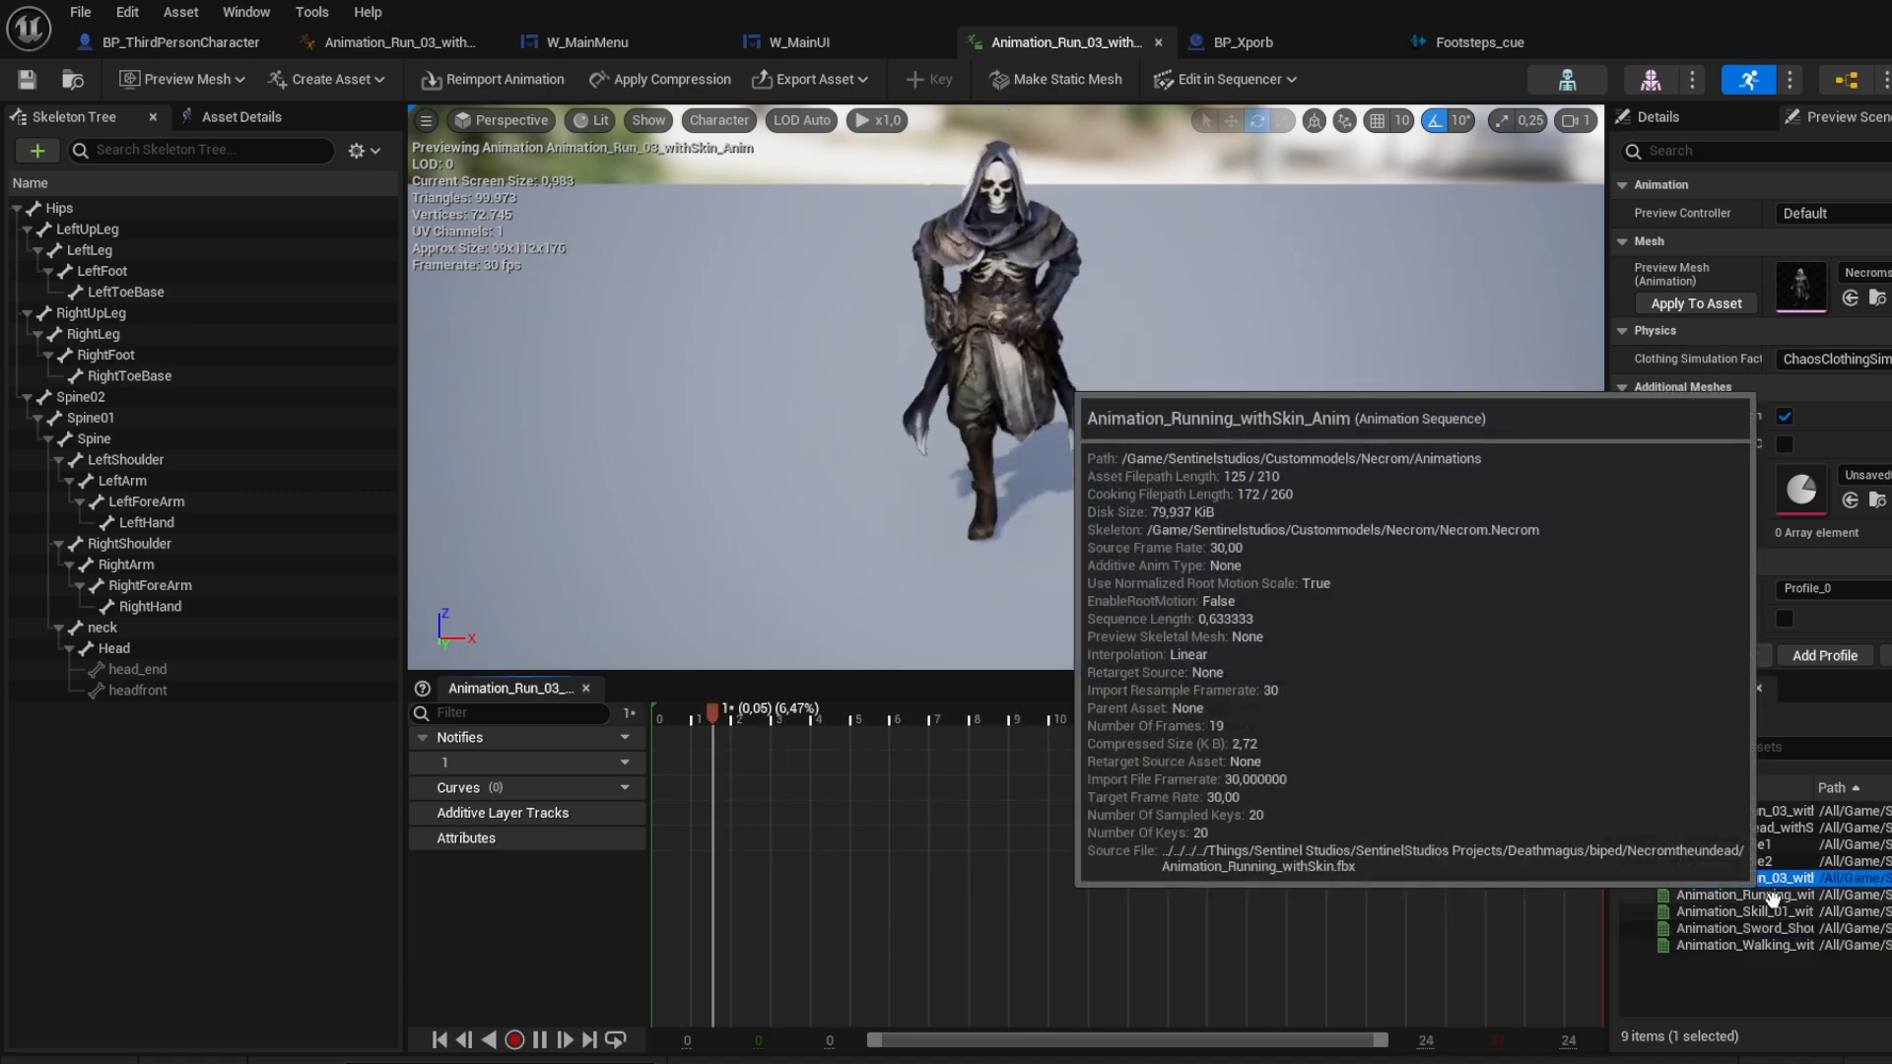
double_click(1774, 894)
click(1761, 879)
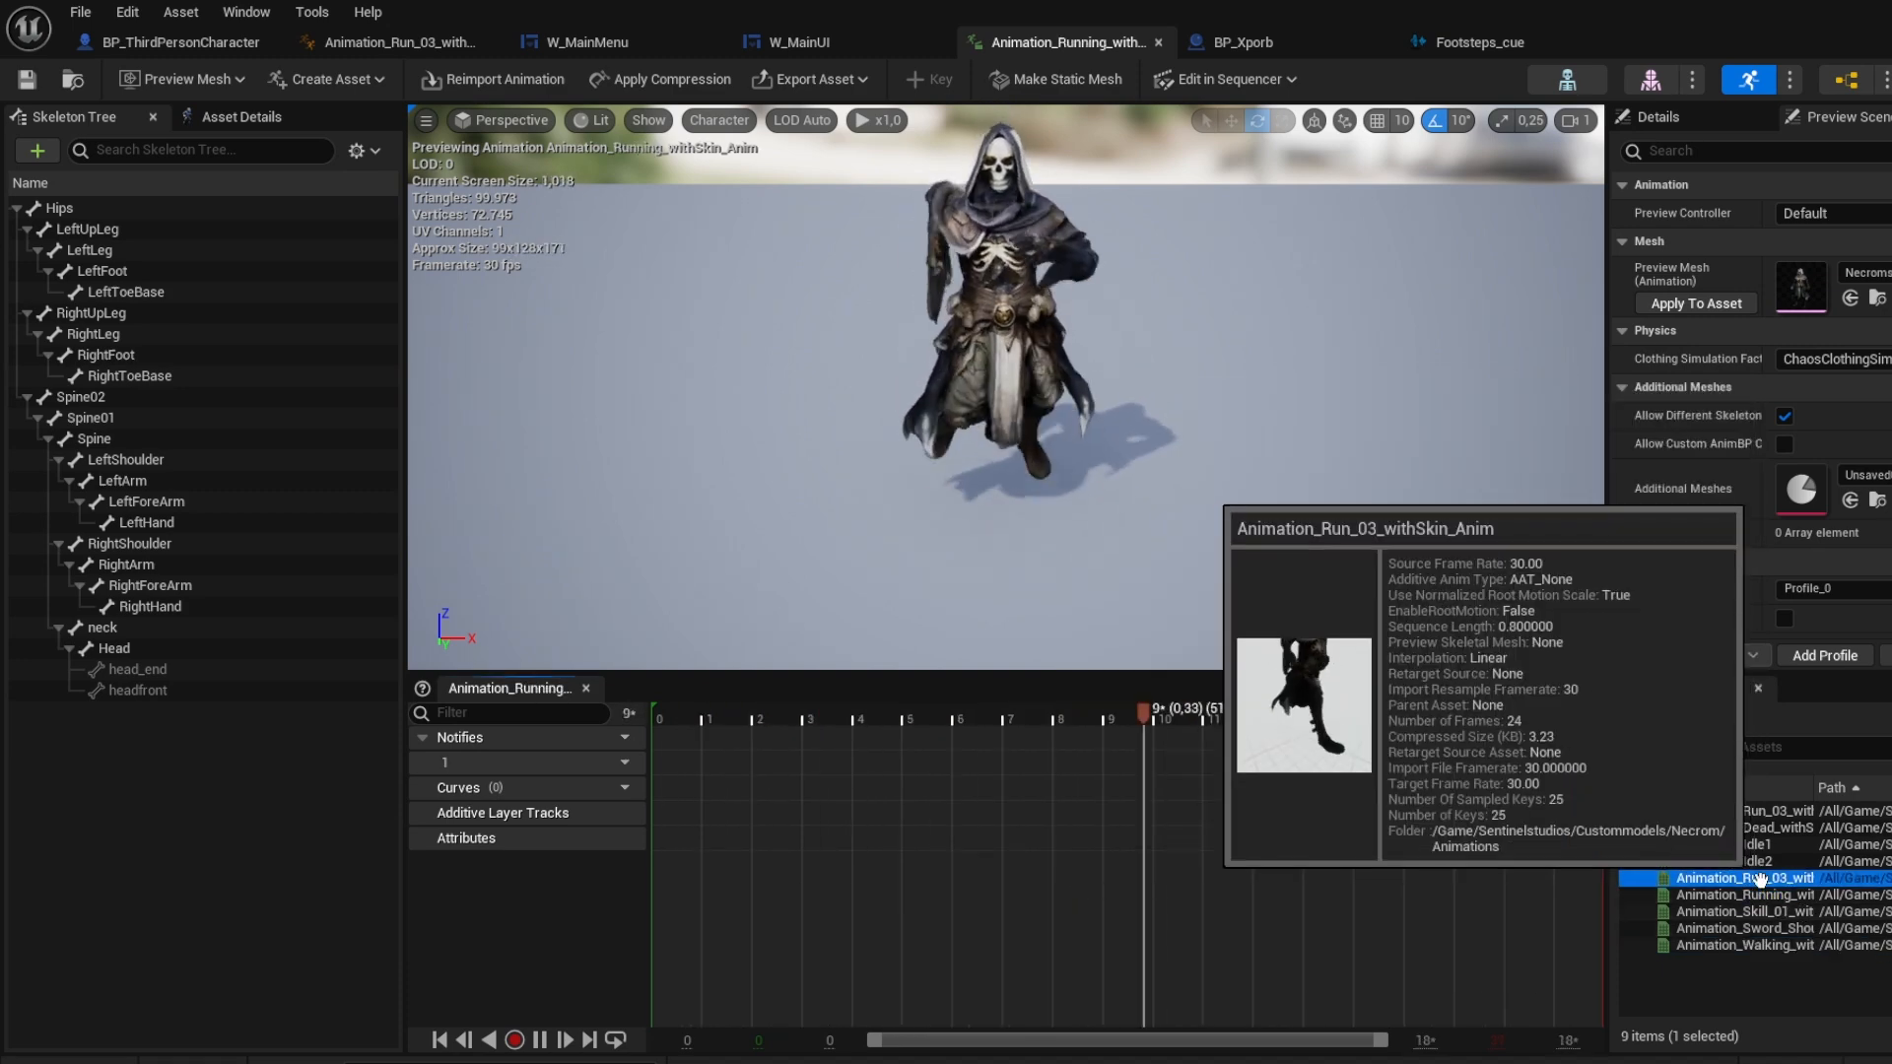
double_click(1763, 879)
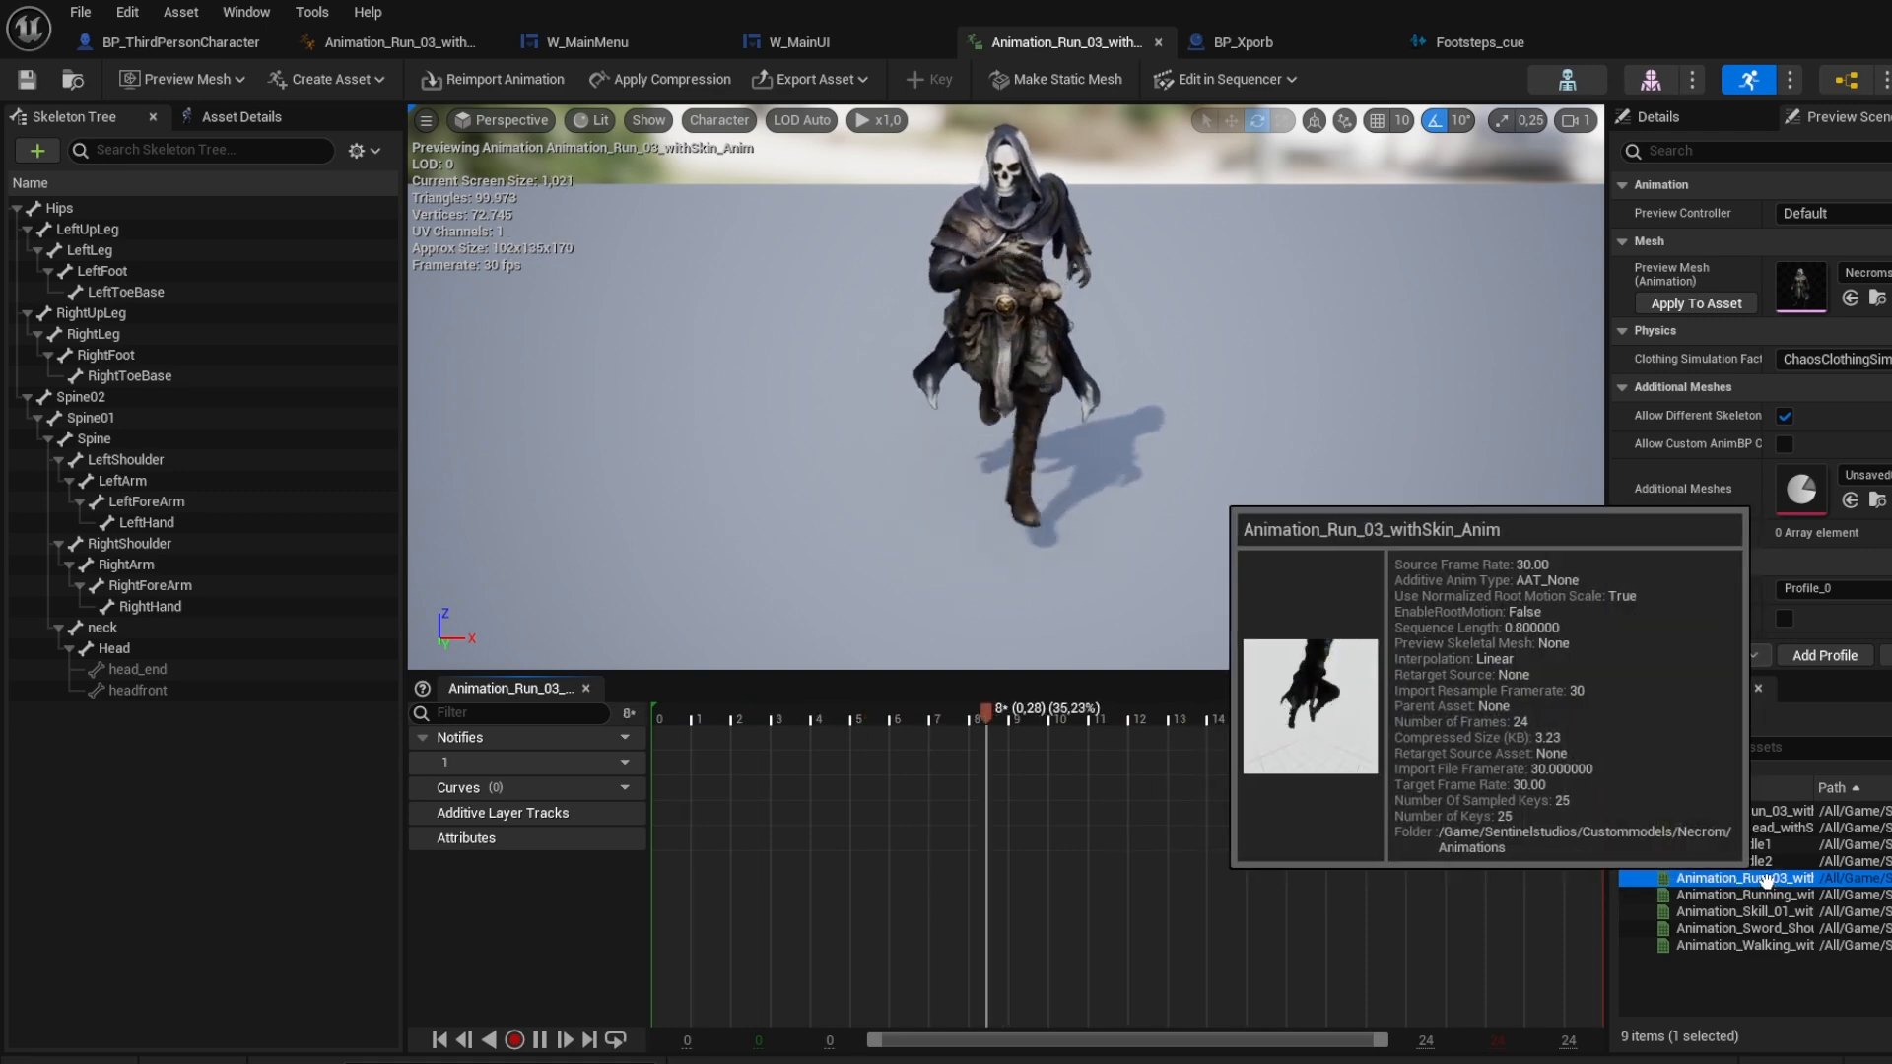
double_click(1787, 946)
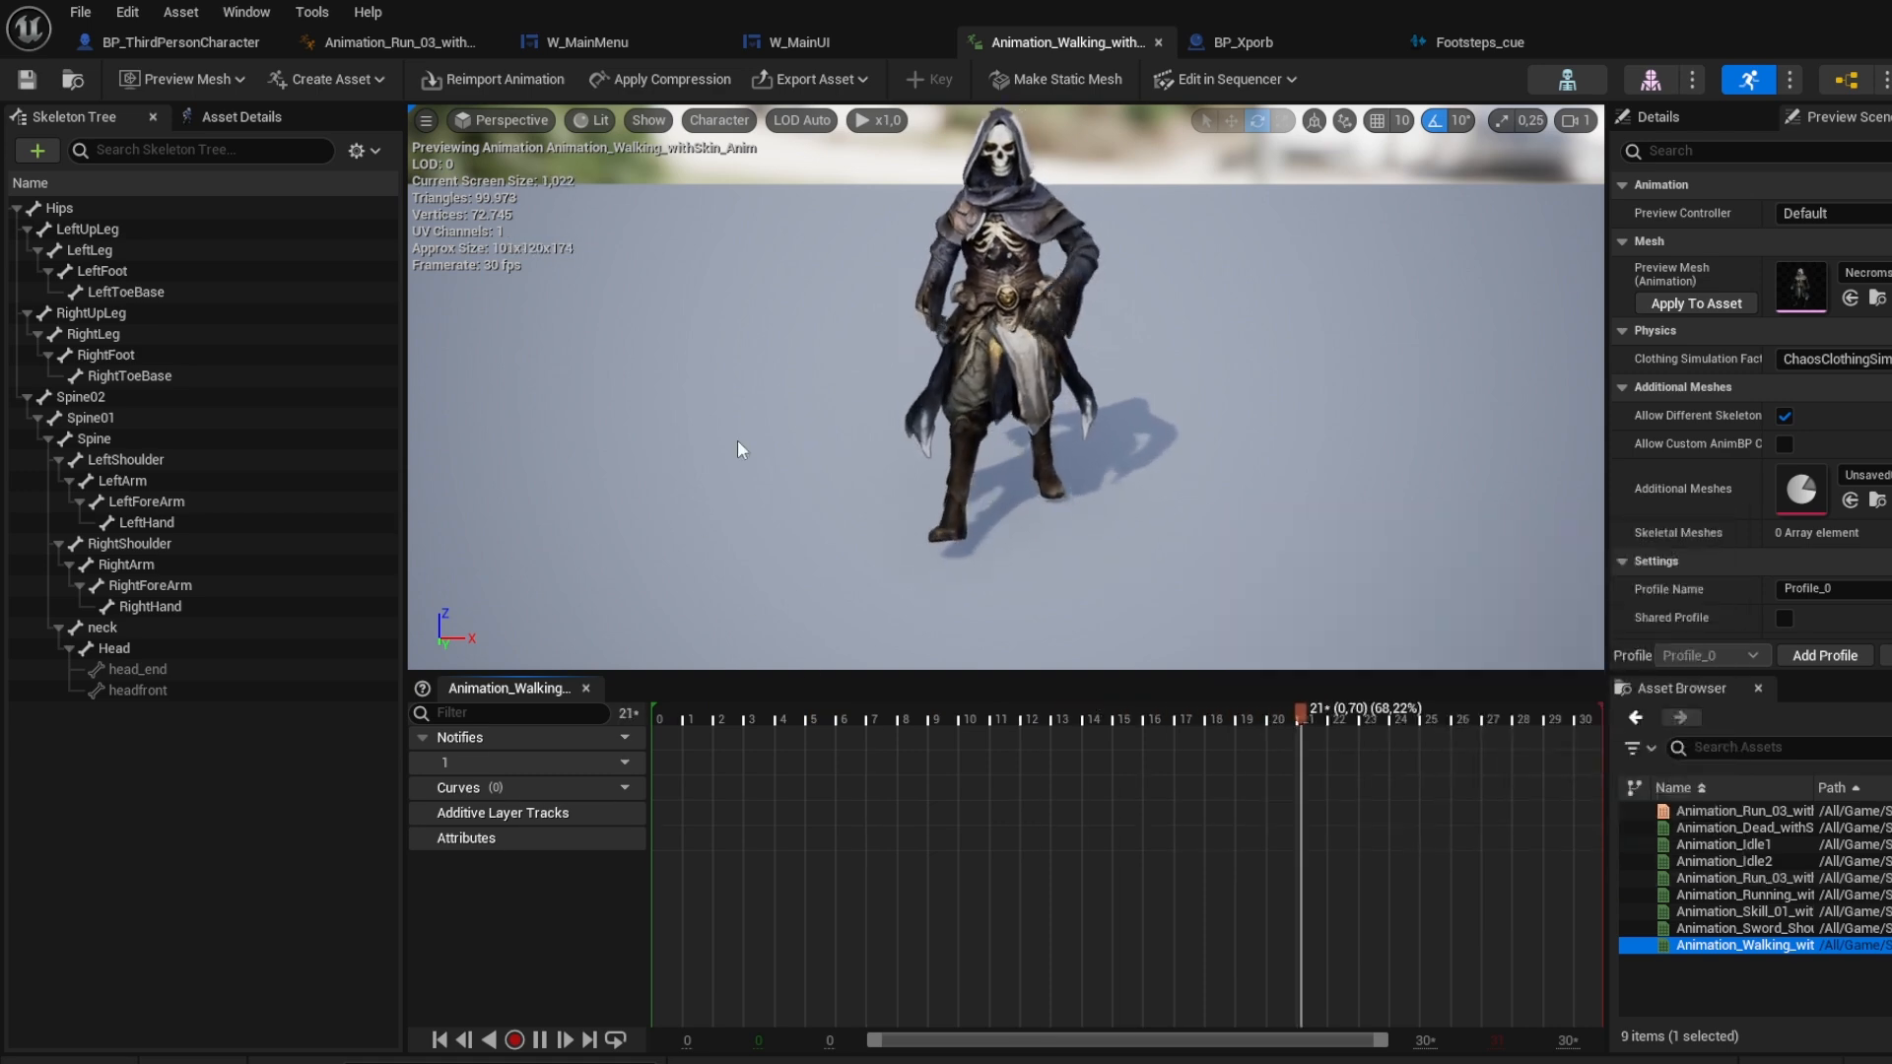
mouse_move(966, 342)
right_down()
mouse_move(988, 304)
mouse_move(966, 342)
right_up()
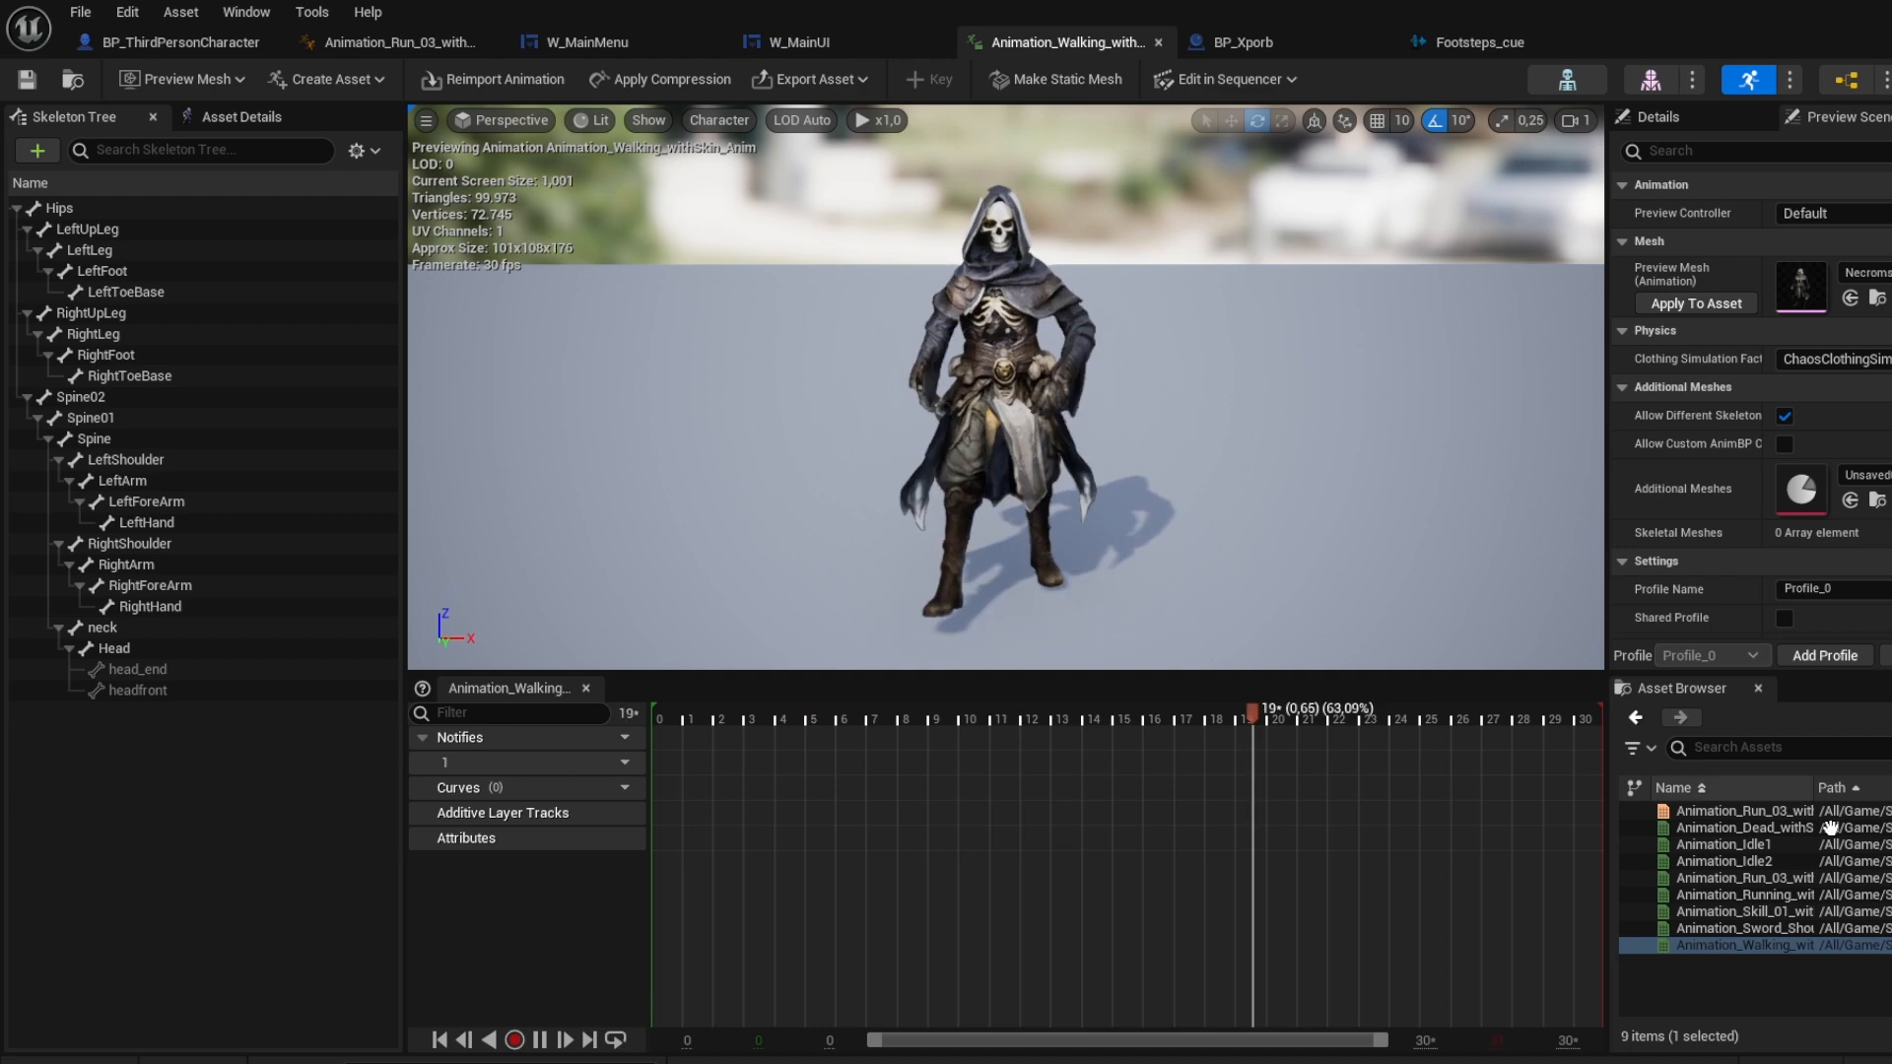
click(1749, 878)
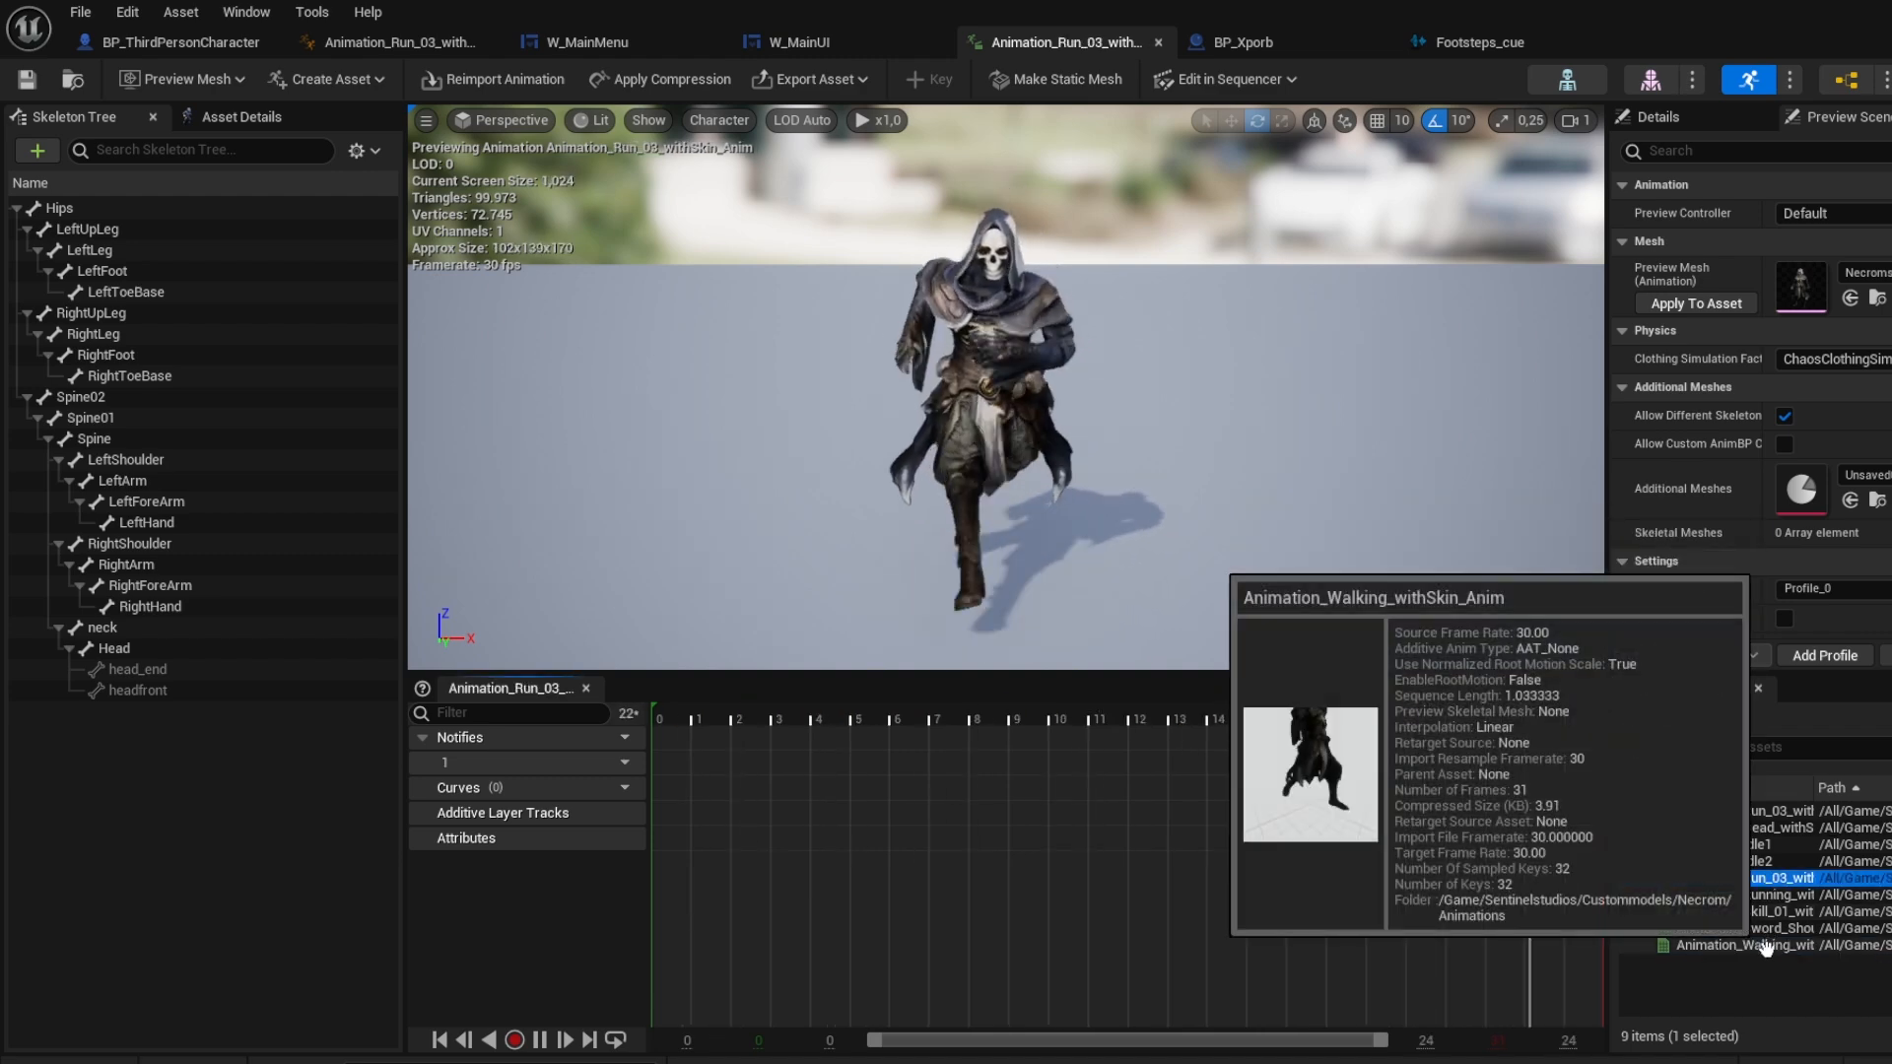
click(1765, 946)
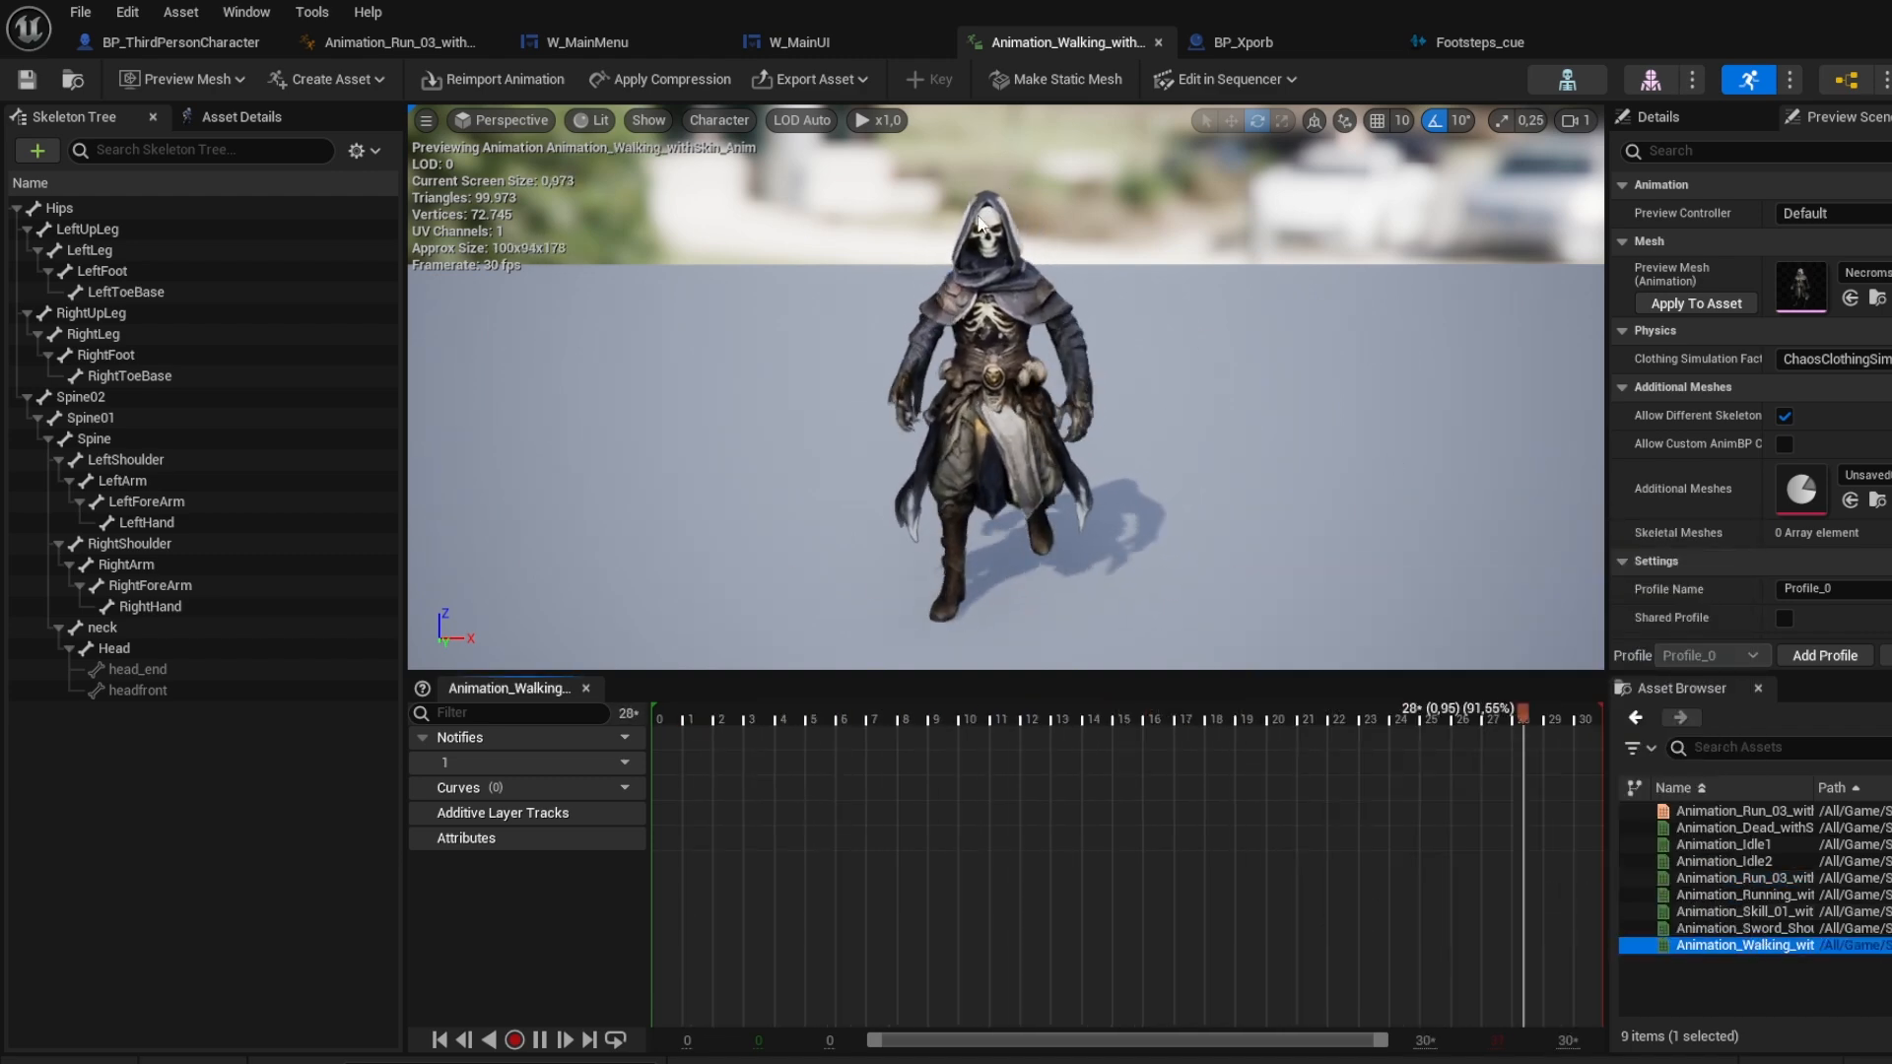
Step: Stop the walking animation and scrub it to the first foot contact at about frame 9, viewing the feet closely
right_drag(926, 433, 932, 473)
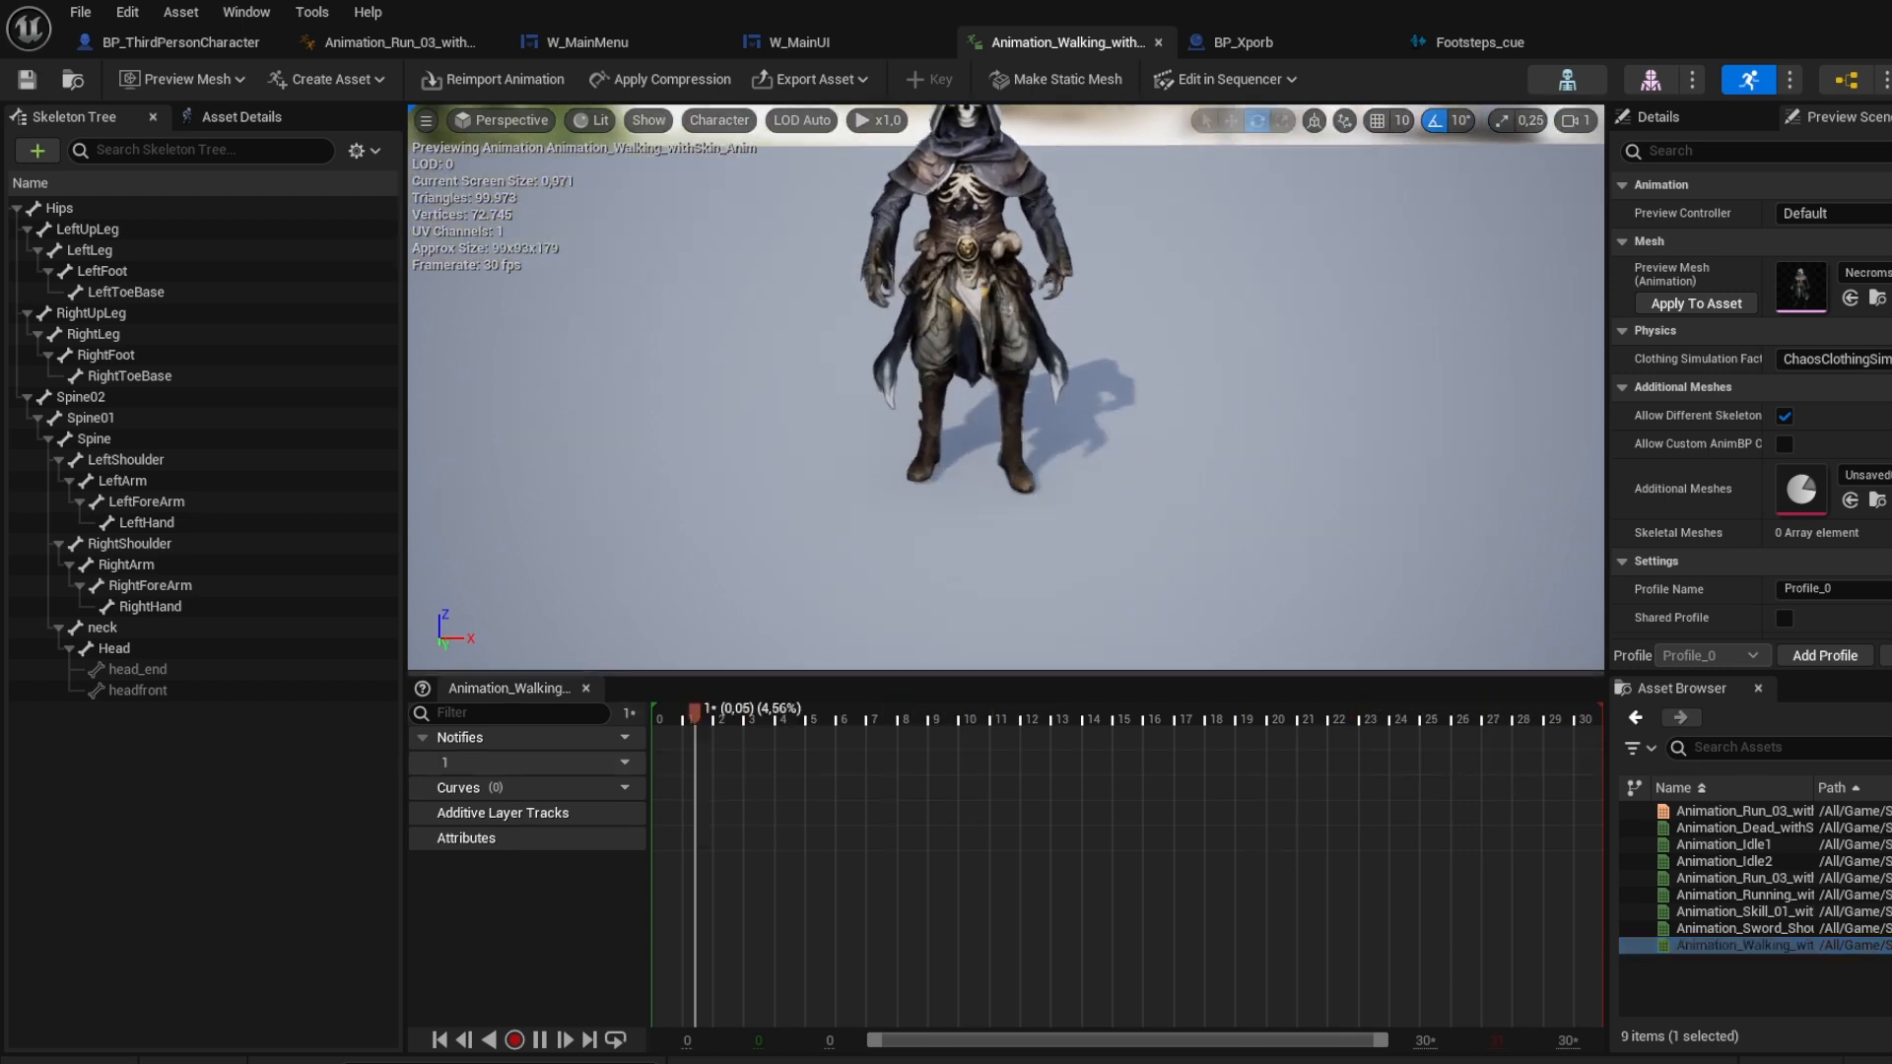
drag(708, 717, 648, 718)
mouse_move(1014, 519)
right_down()
mouse_move(980, 462)
mouse_move(1030, 540)
mouse_move(1013, 505)
right_up()
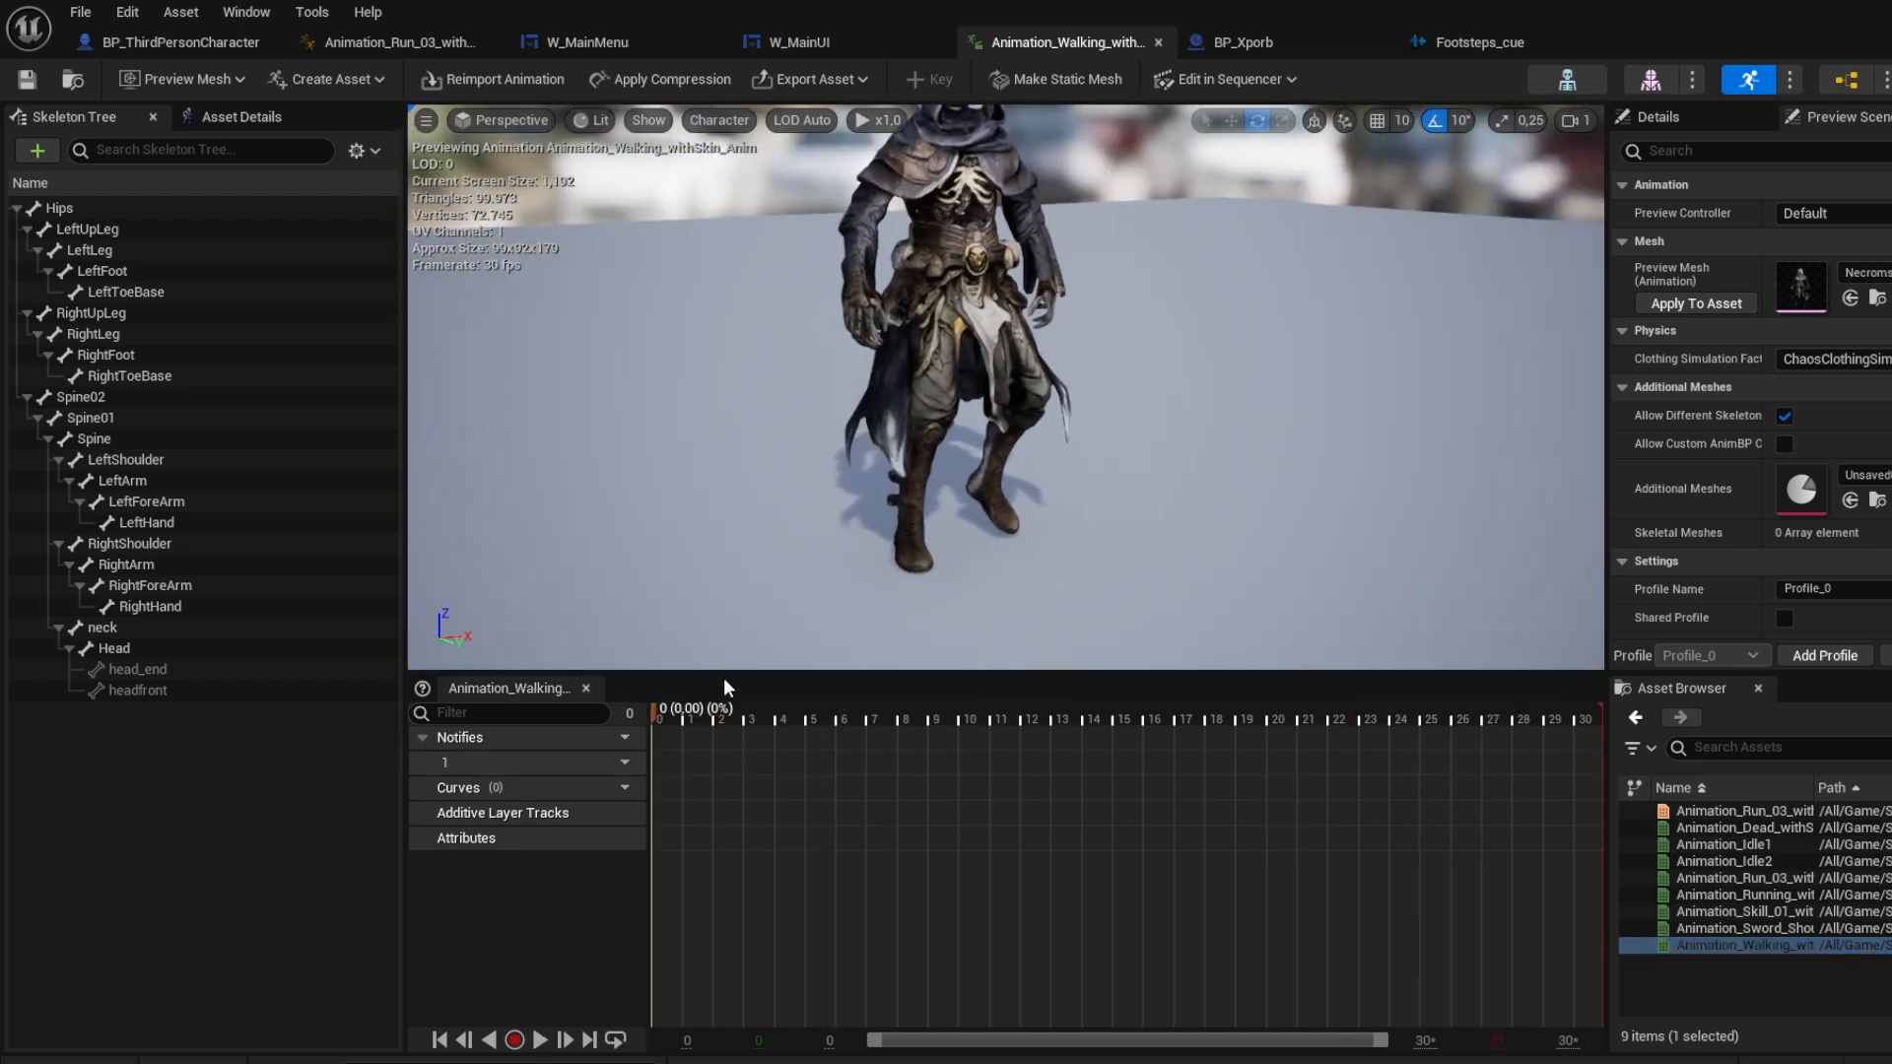
drag(686, 720, 932, 708)
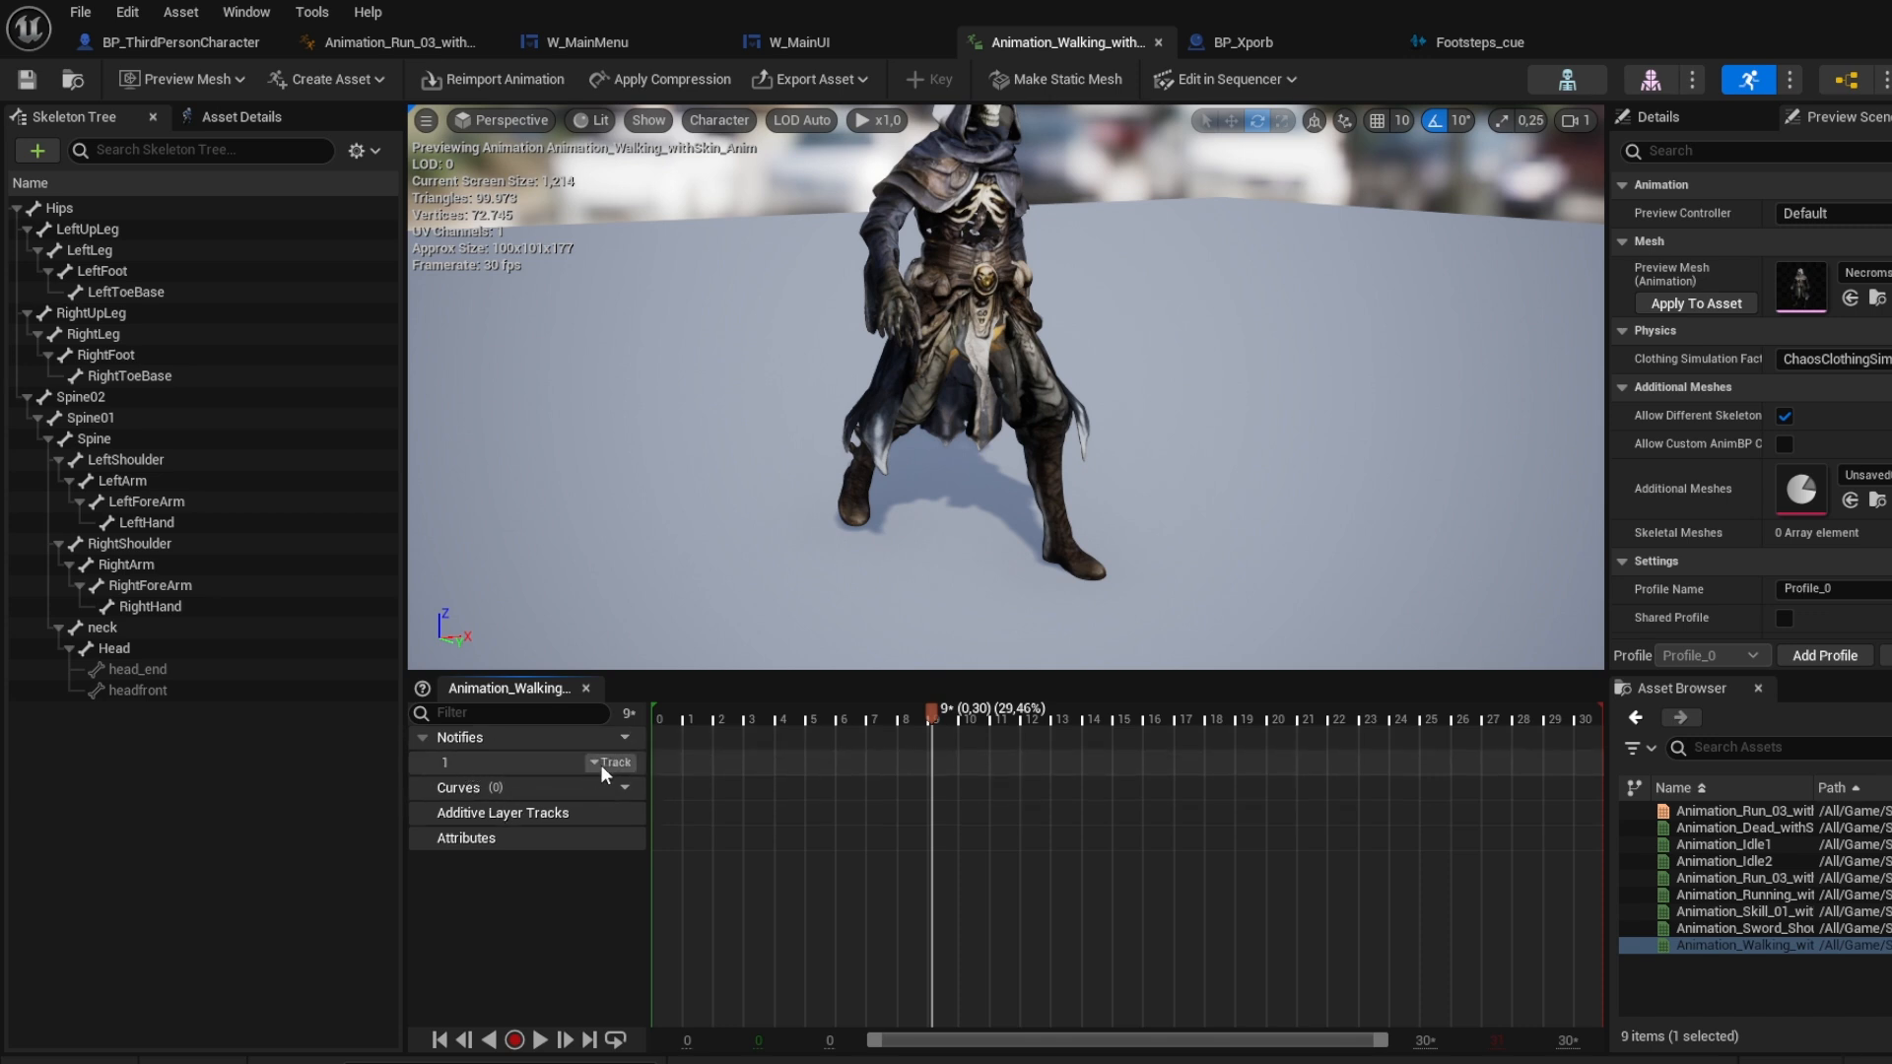
click(603, 764)
click(635, 816)
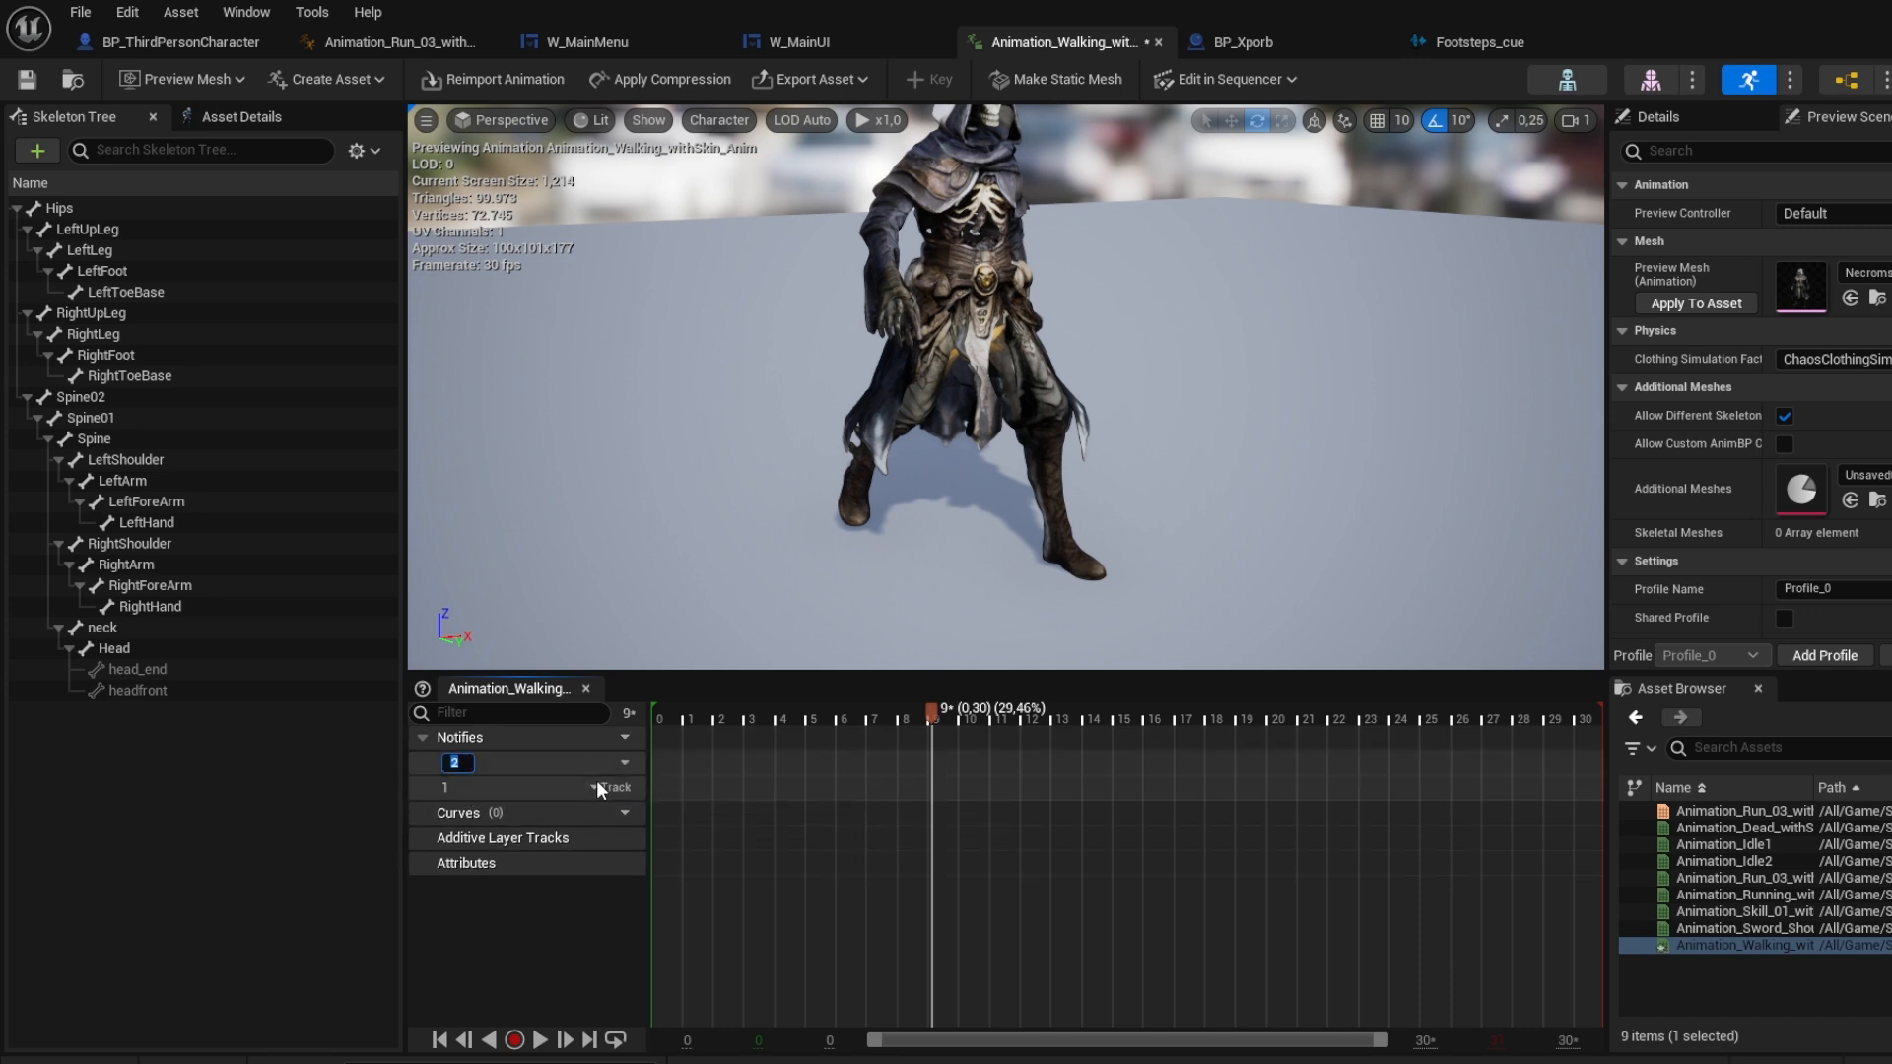
click(618, 765)
click(625, 764)
click(634, 838)
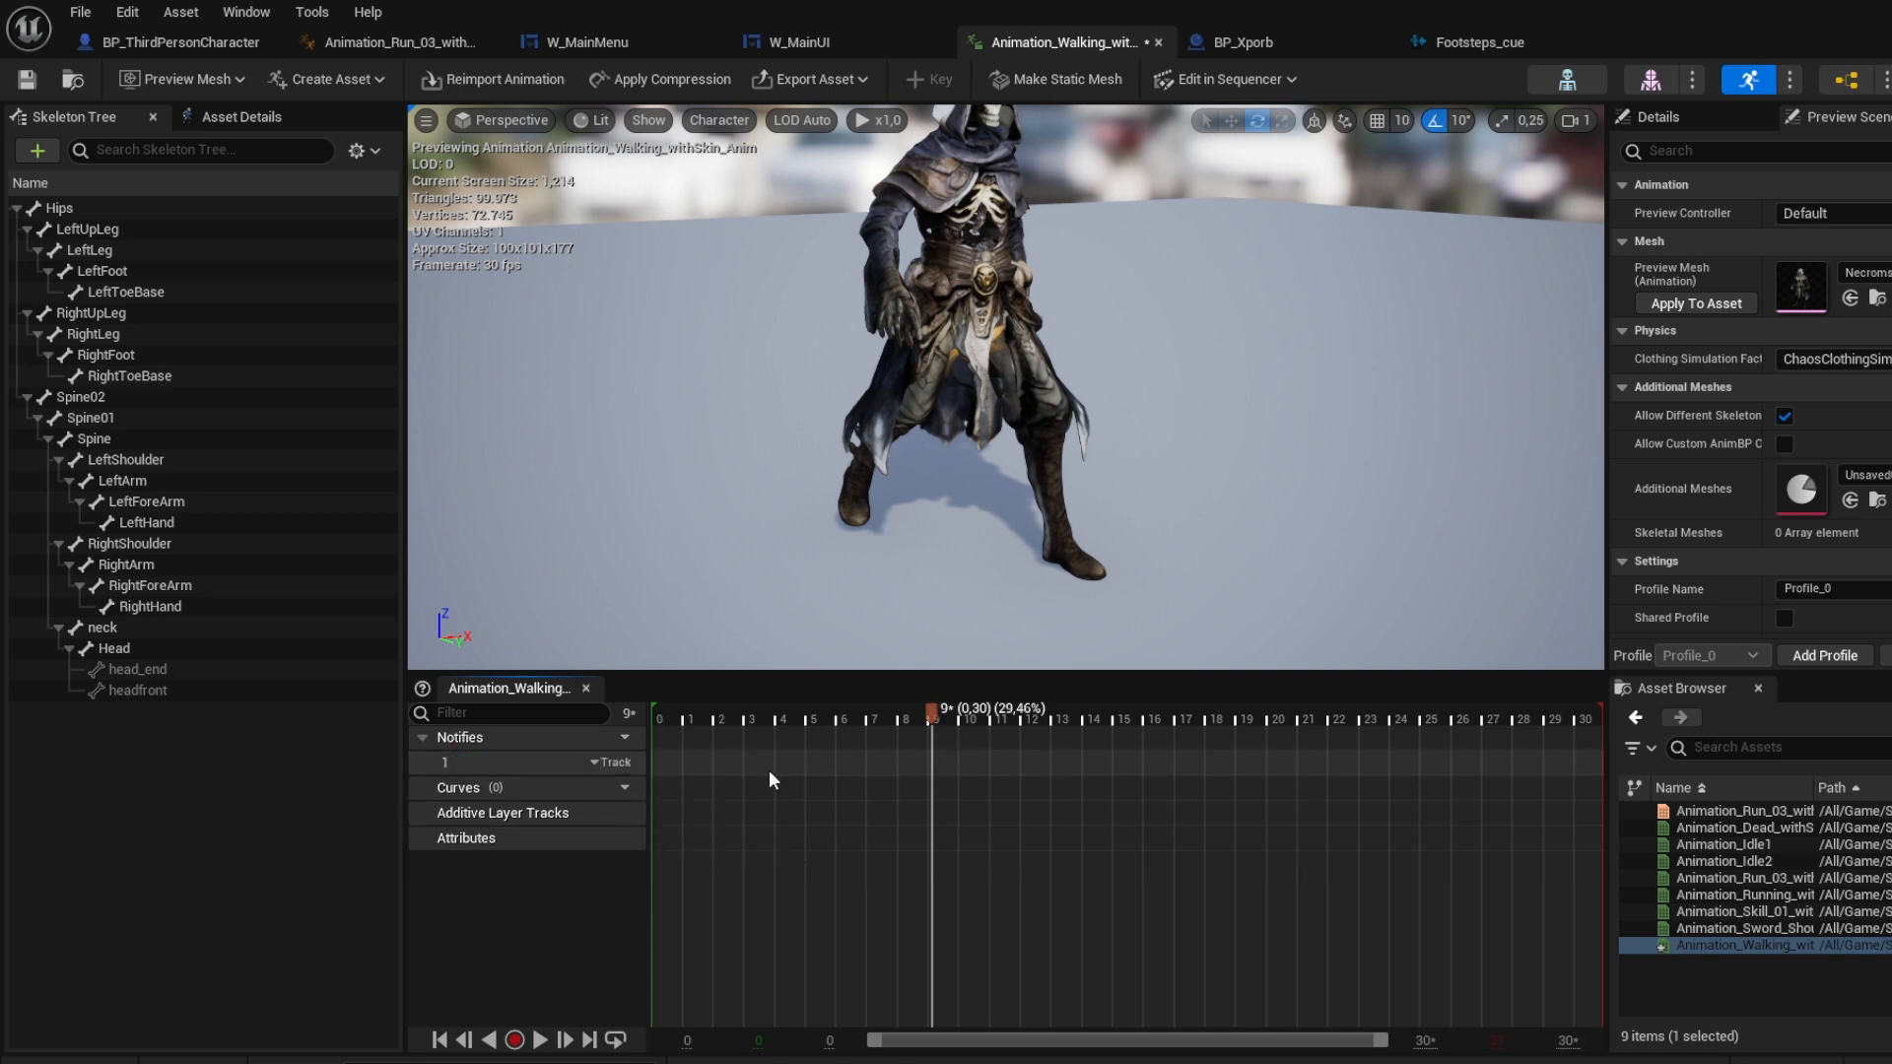
Step: Add a Play Sound notify at about frame 9 of the walking animation and set its sound to Footsteps_cue
right_click(920, 762)
mouse_move(983, 807)
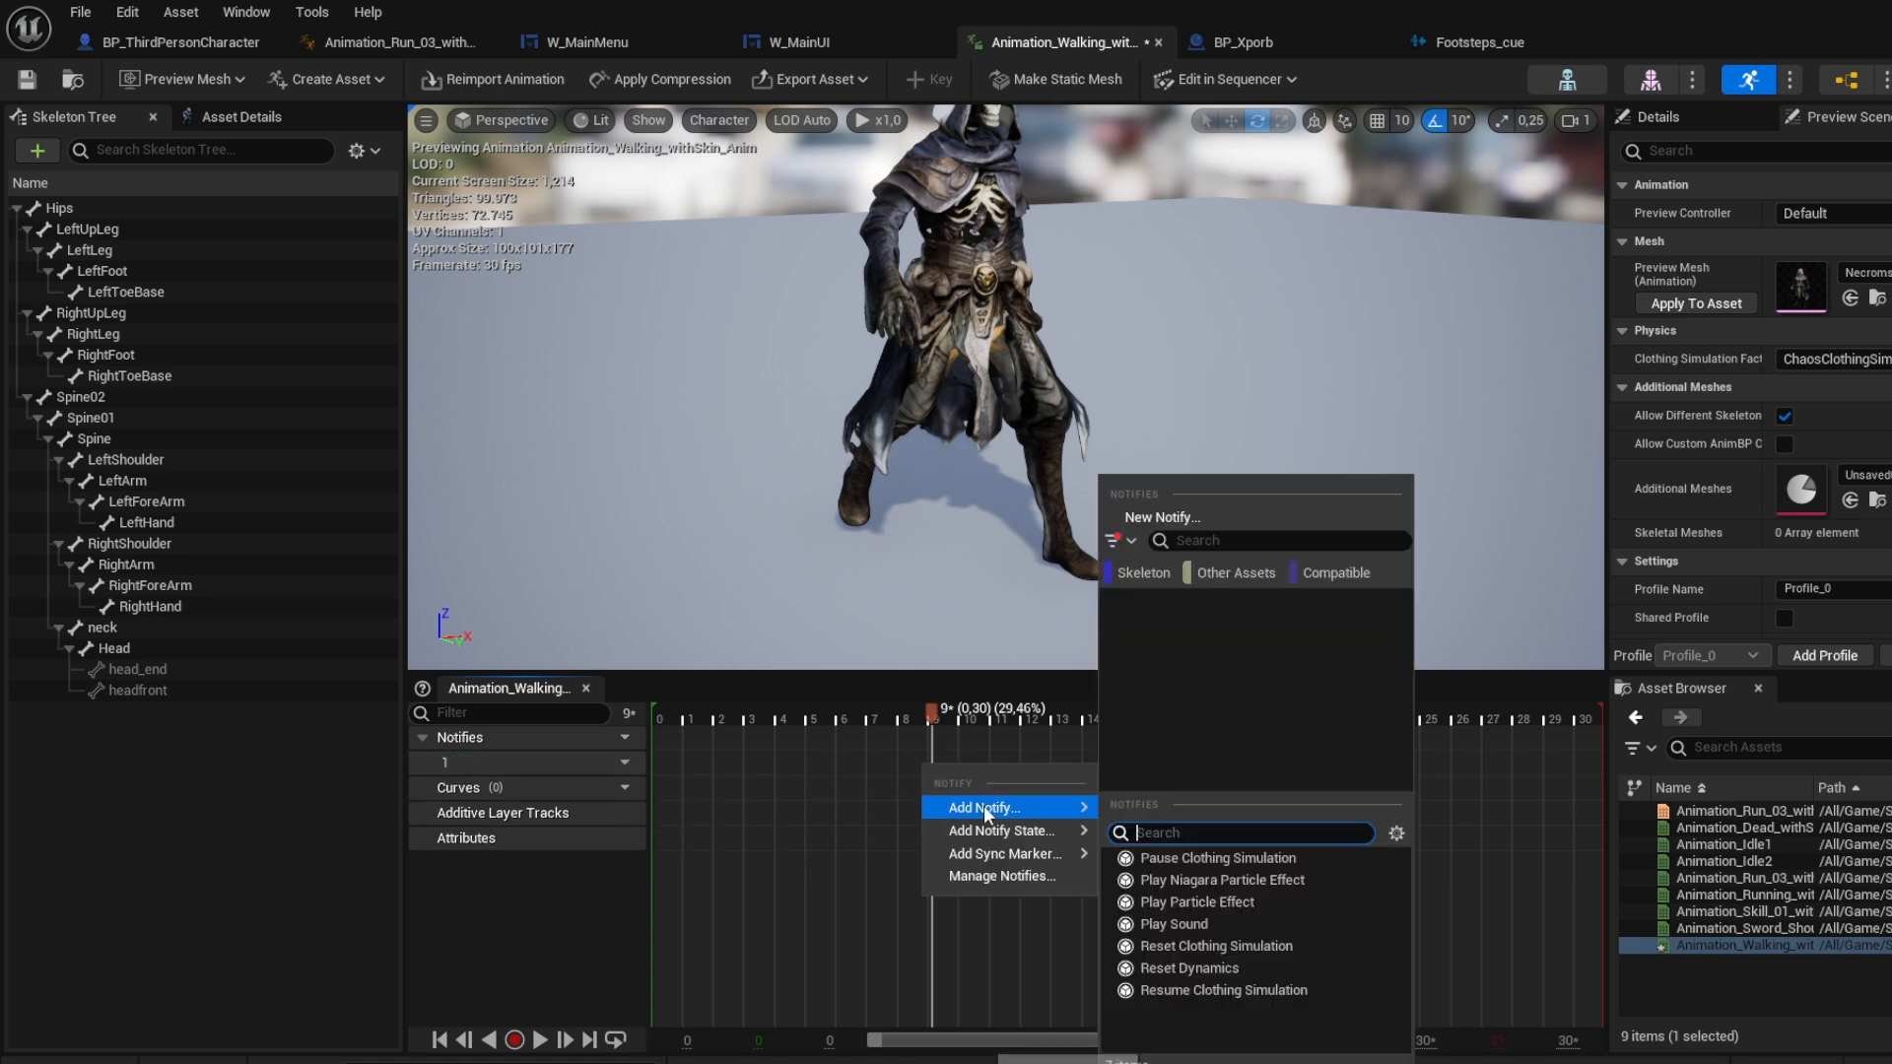
click(1163, 923)
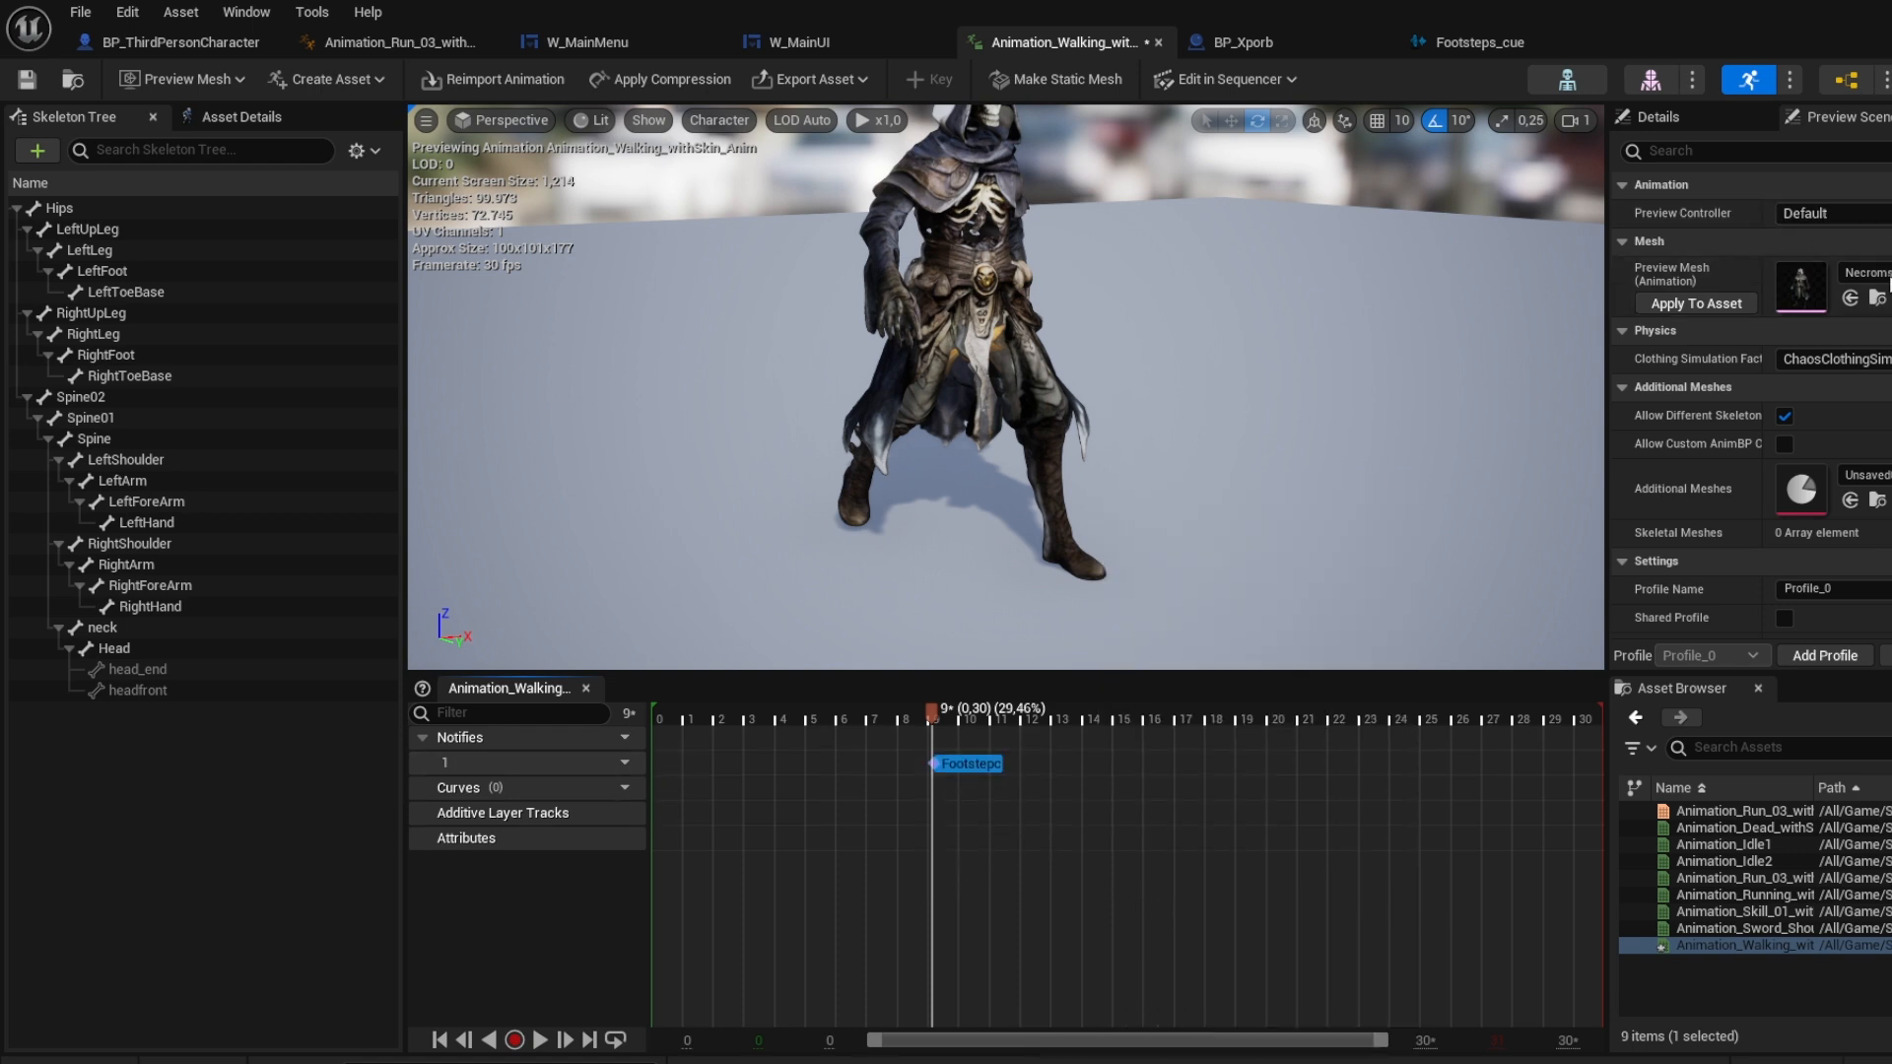
click(1711, 119)
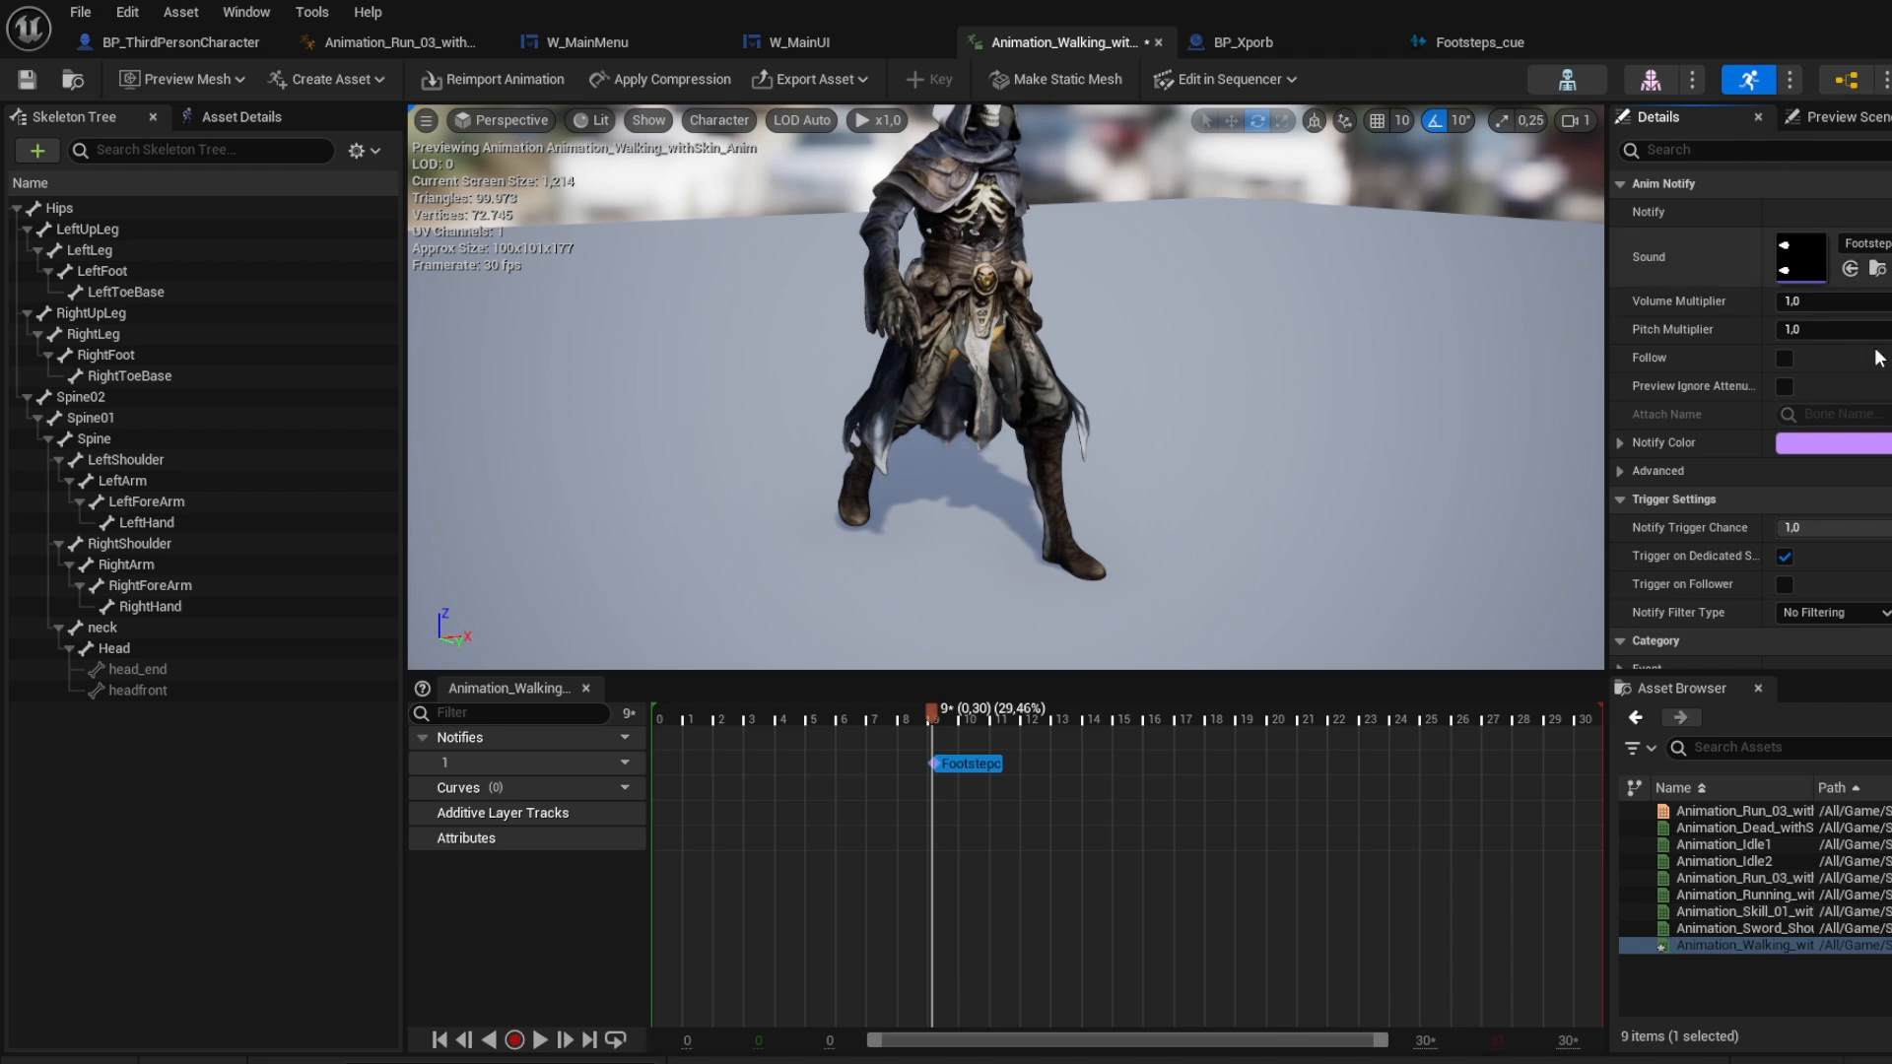
click(1880, 242)
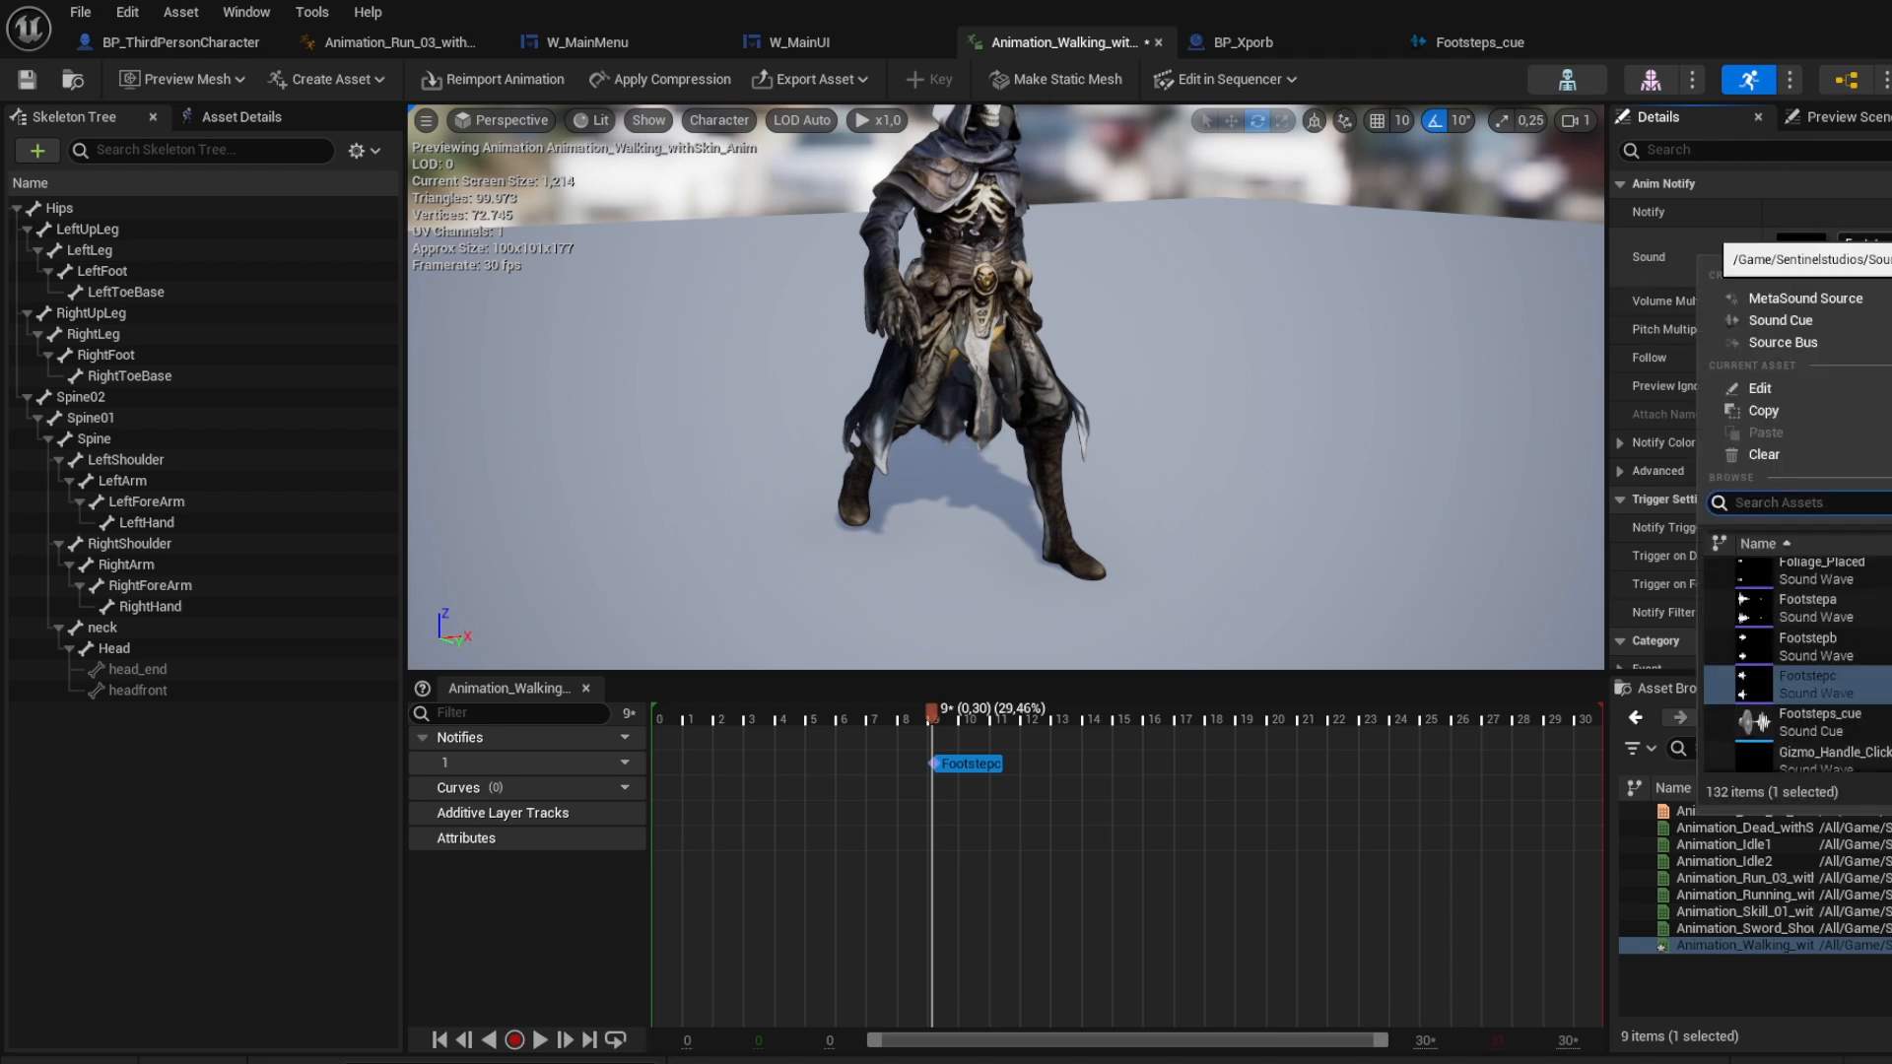
click(1837, 724)
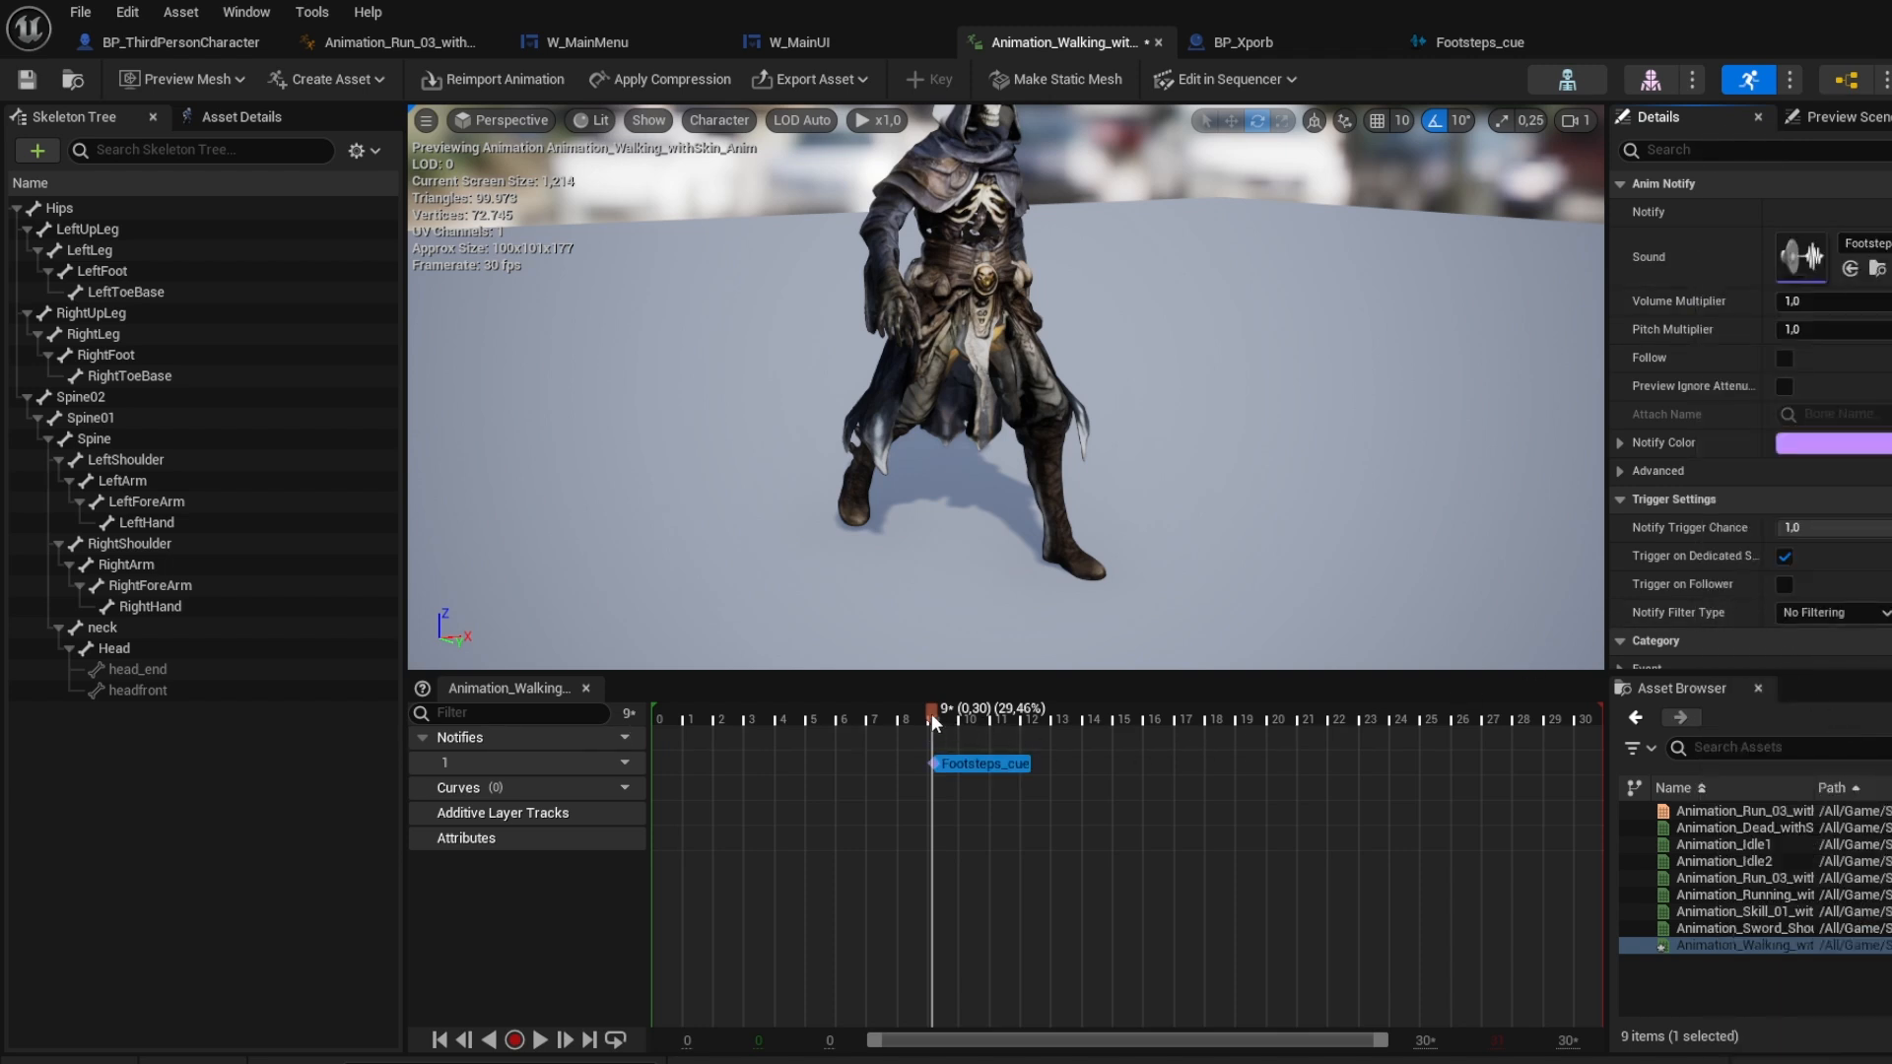
Step: Scrub to the walking animation's second foot contact and paste a copy of the Footsteps_cue notify at about frame 24
drag(931, 714, 1387, 718)
drag(1015, 715, 1502, 716)
click(1397, 763)
key(ctrl+v)
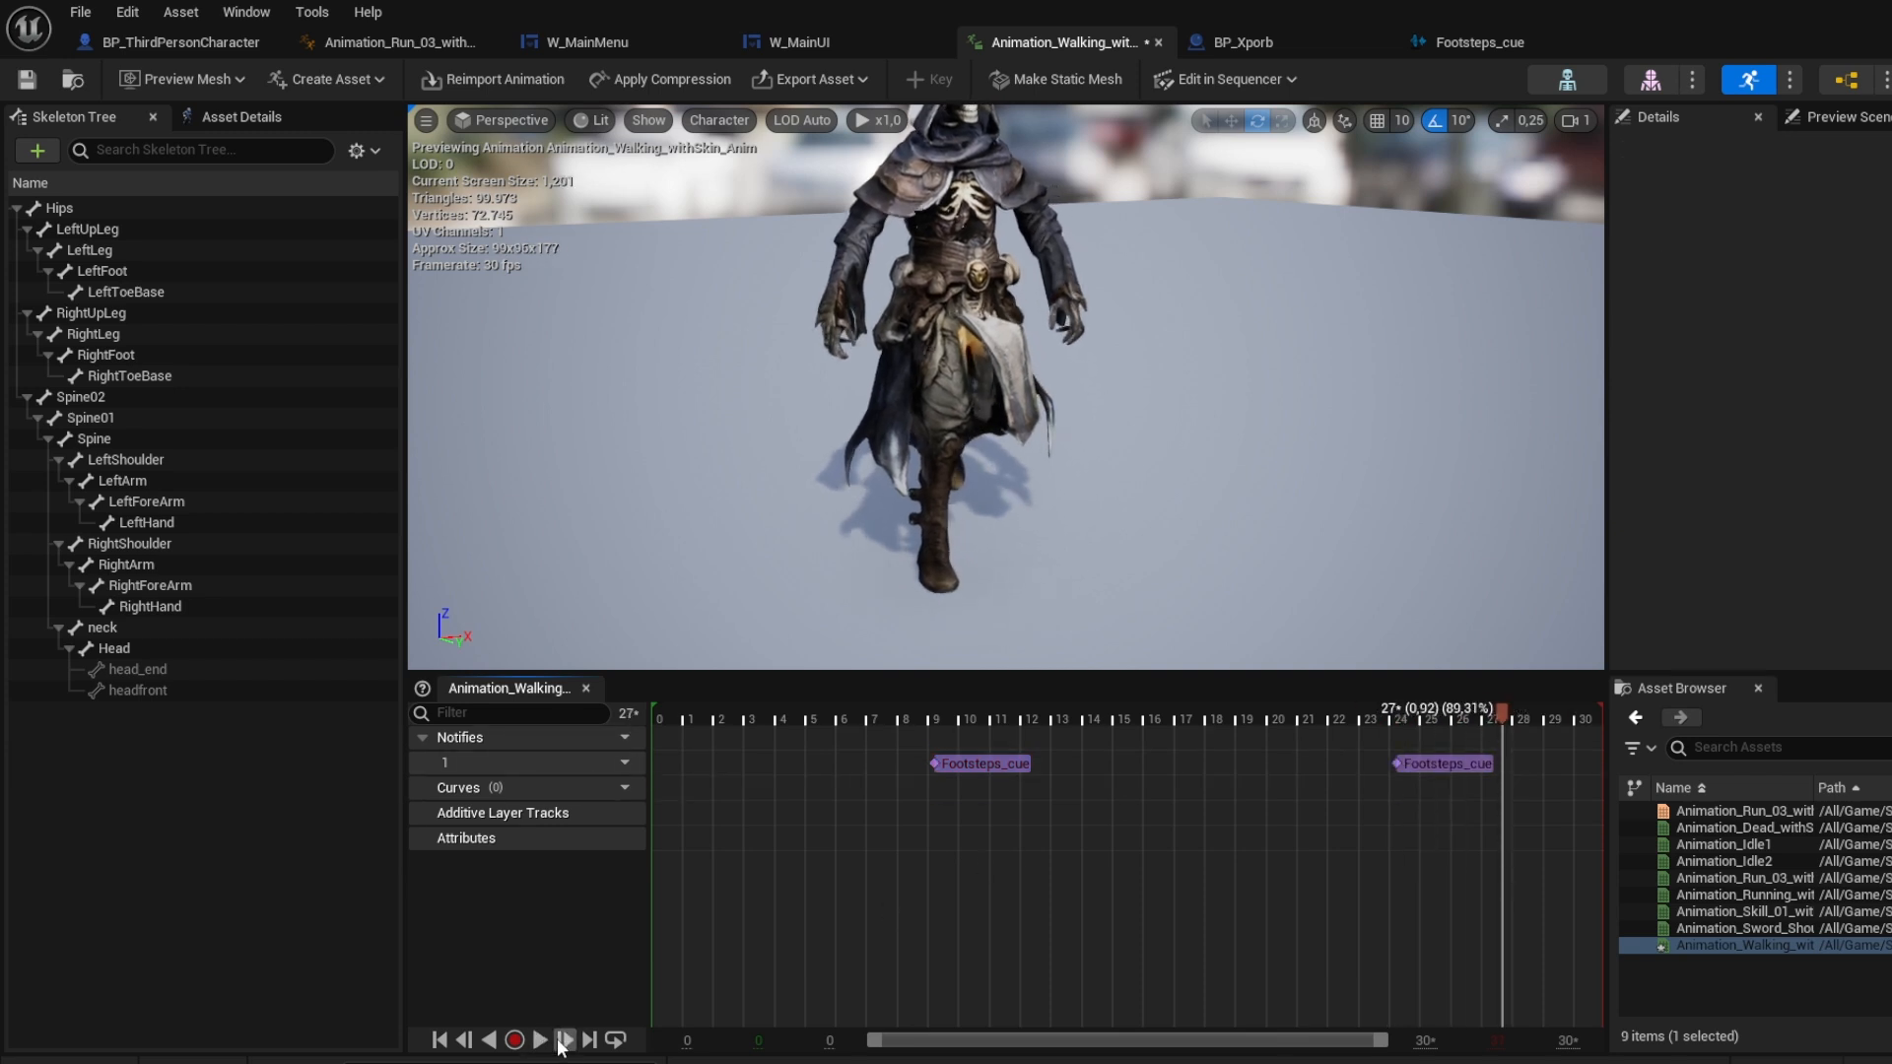
Step: Play the walking animation and scrub around frames 7 to 9 to check the footstep timing against the foot contact
click(540, 1041)
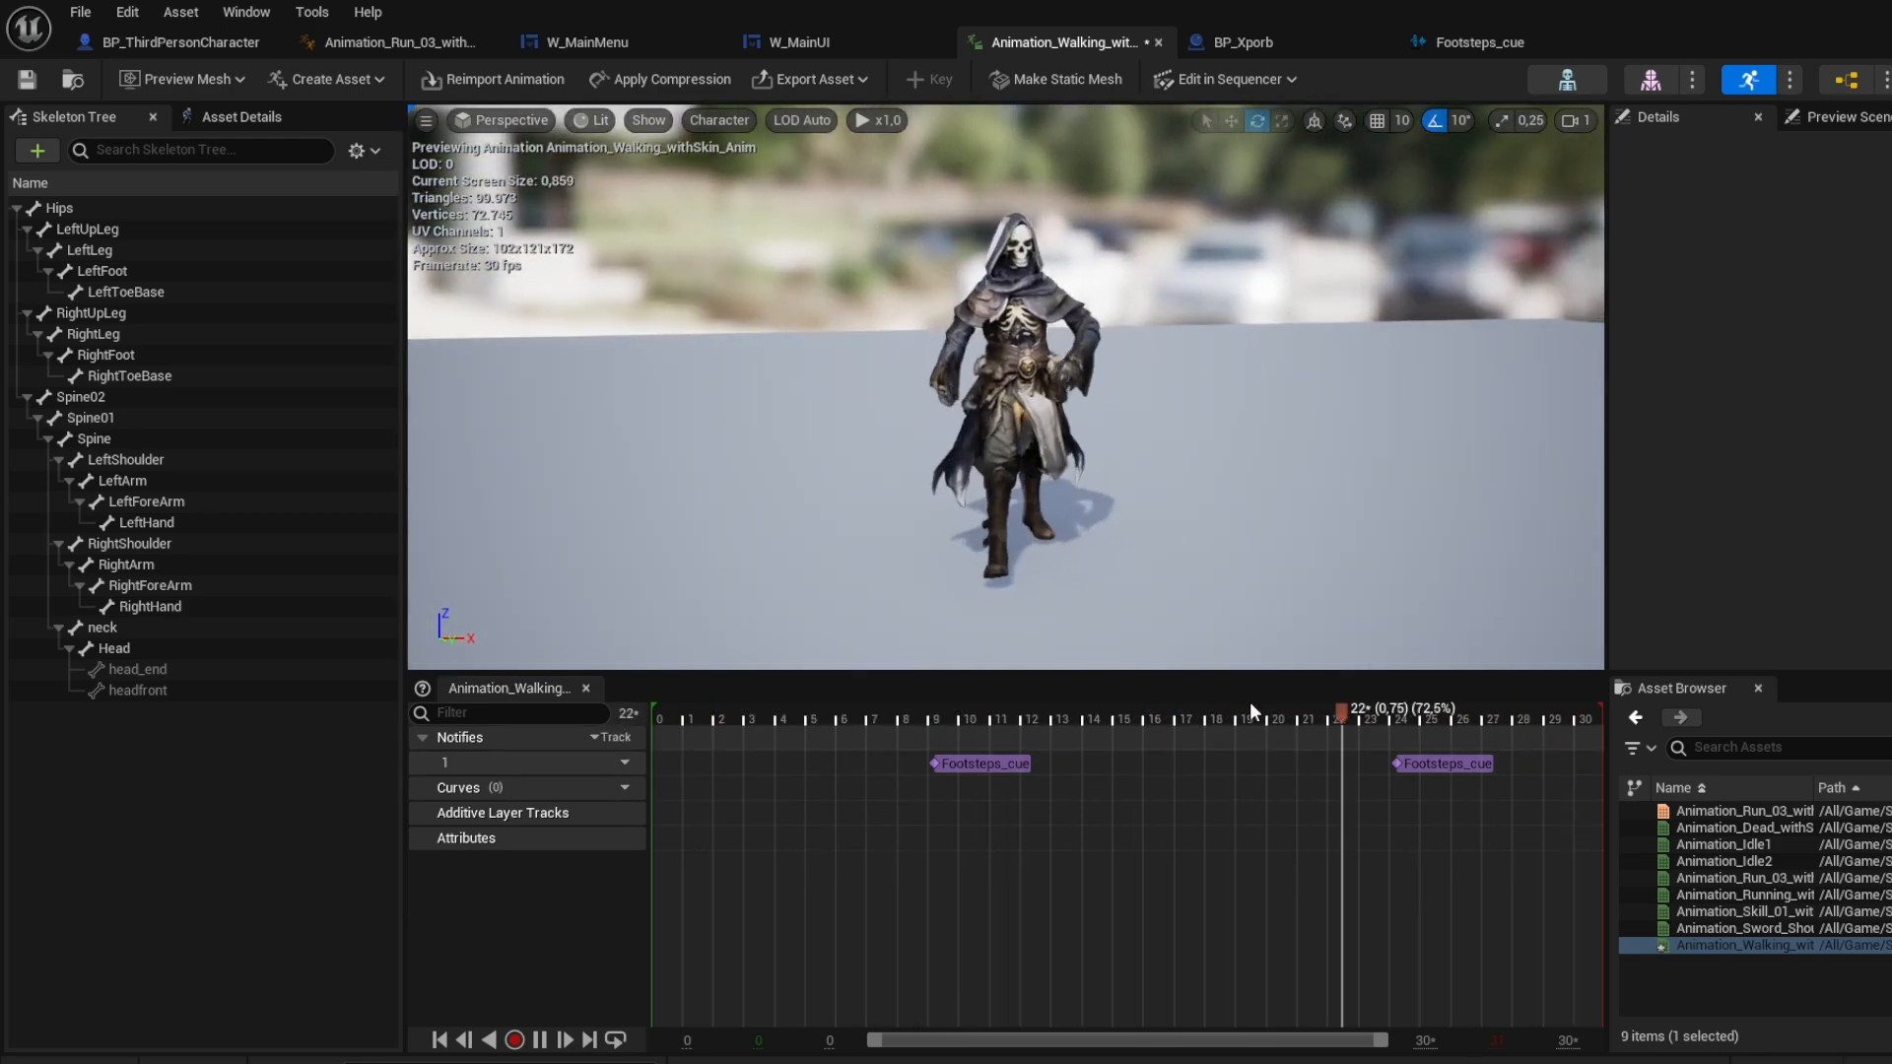
click(924, 720)
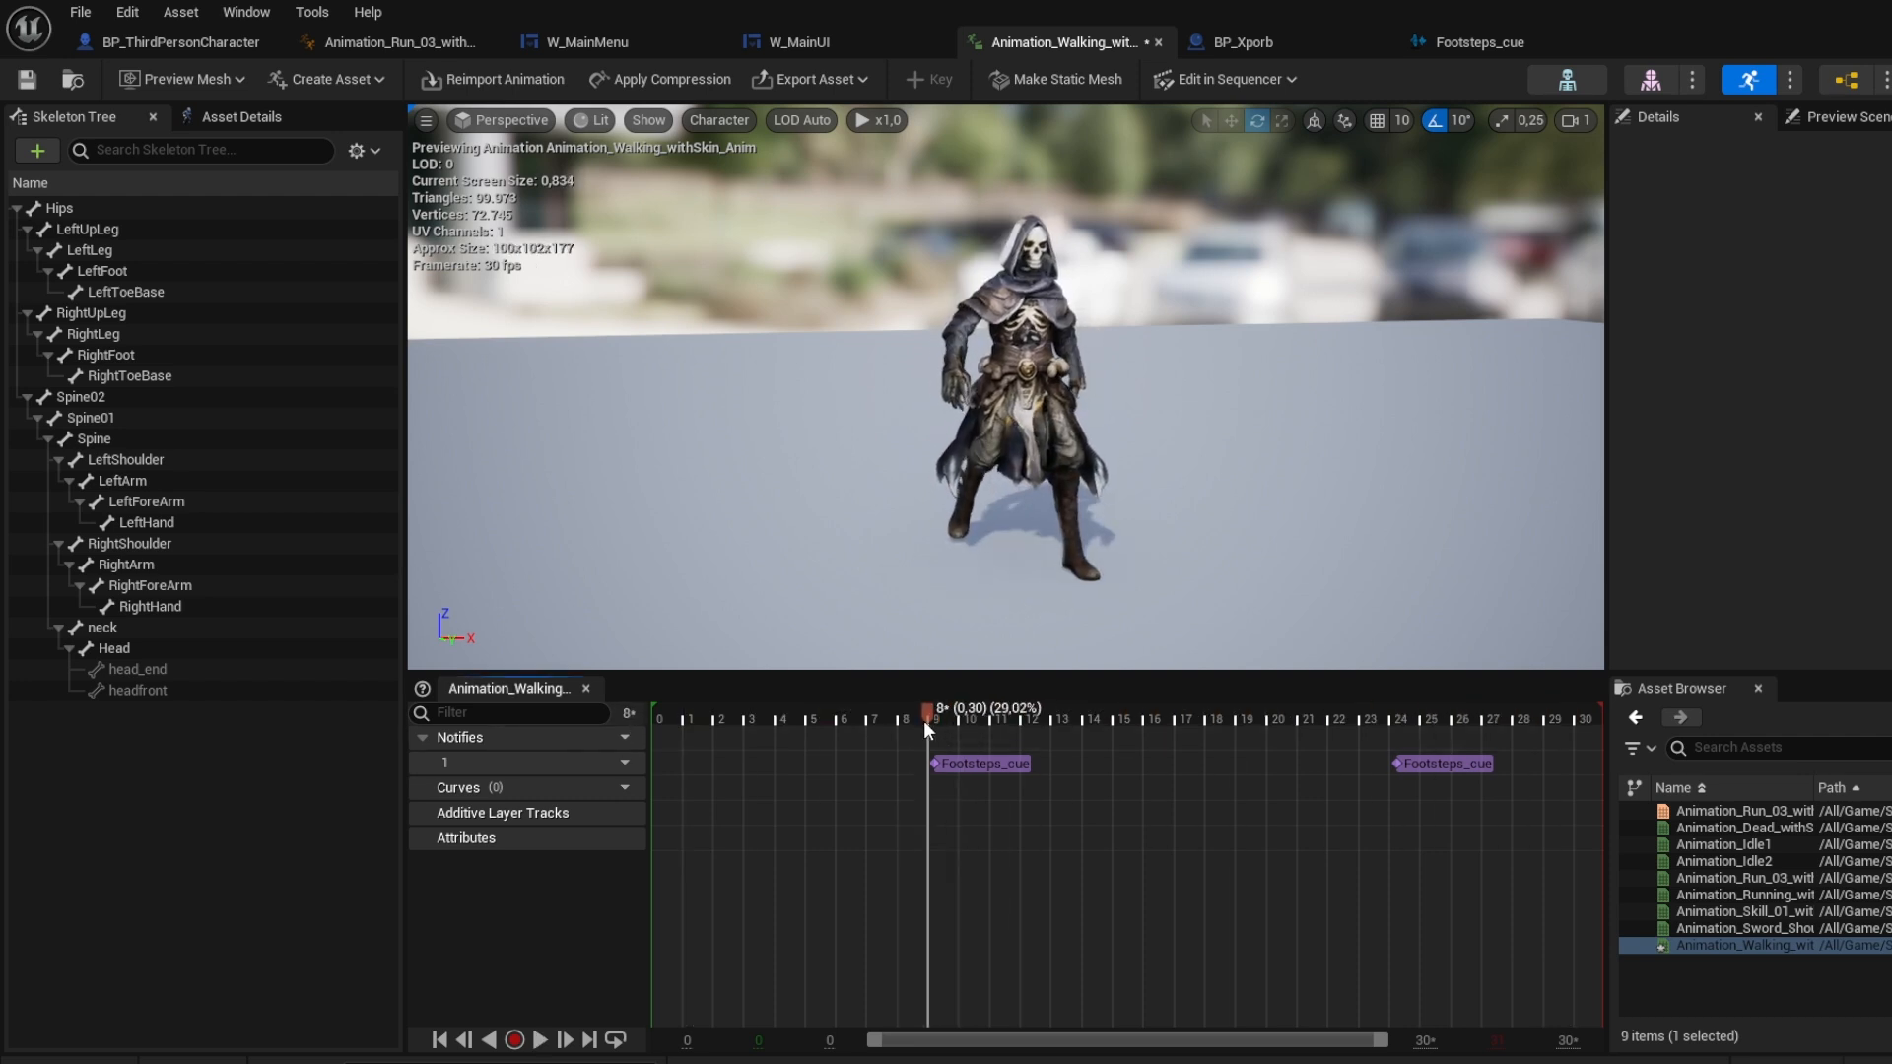
drag(924, 719, 910, 719)
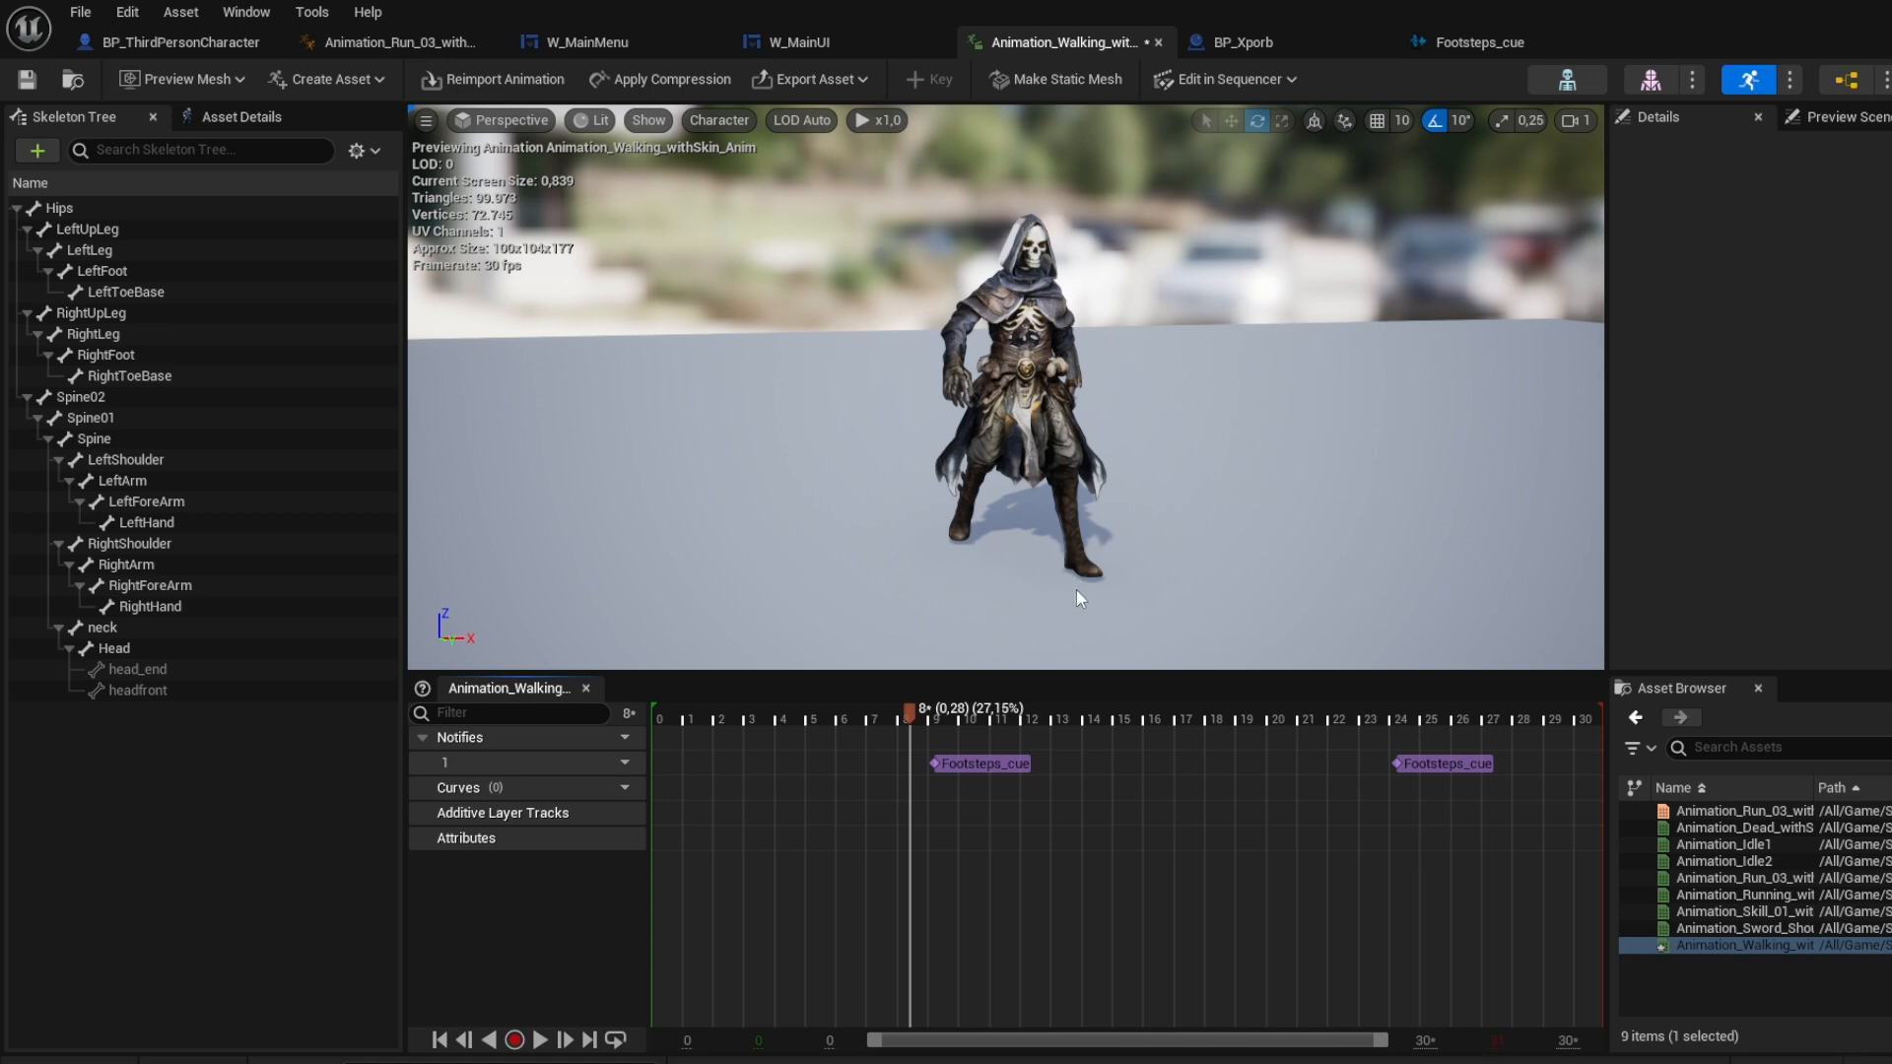
mouse_move(884, 729)
mouse_down()
mouse_move(1121, 718)
mouse_move(1419, 739)
mouse_move(875, 721)
mouse_up()
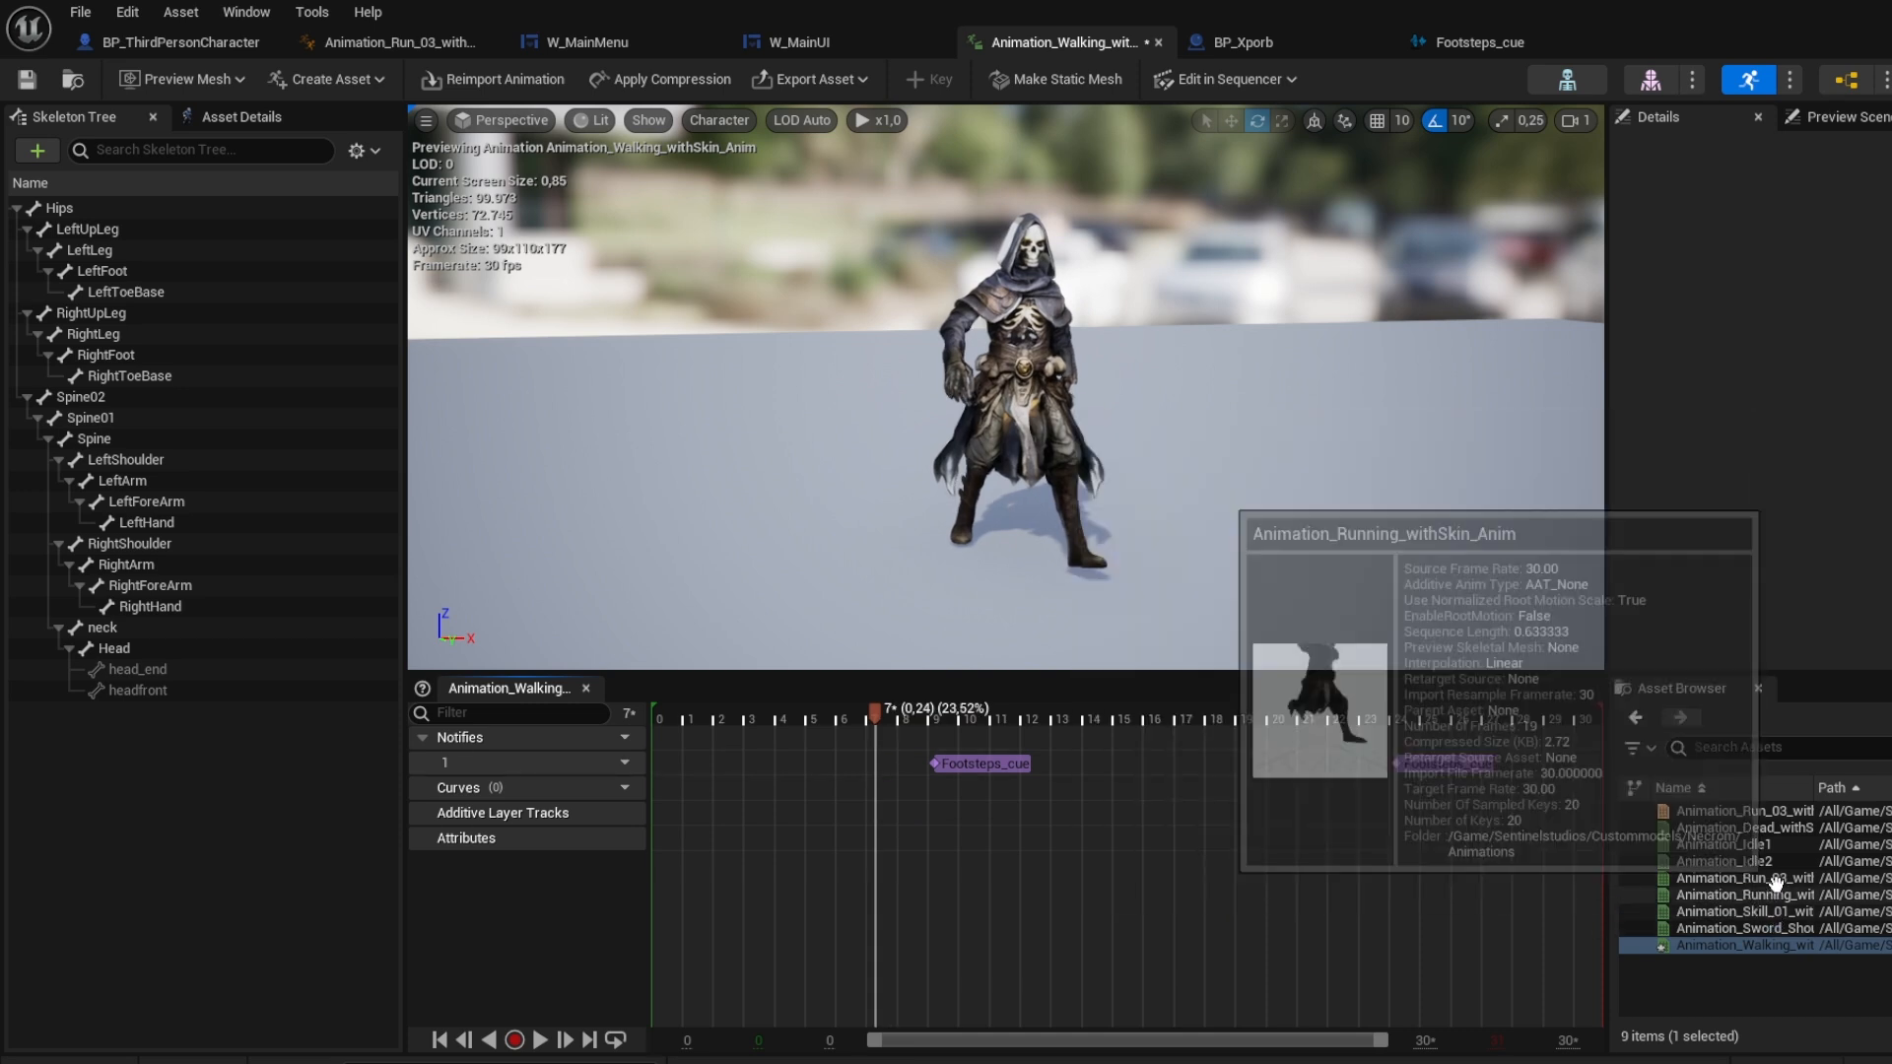
Step: Open Animation_Run_03_withSkin_Anim, scrub for its foot contacts, and paste Footsteps_cue notifies at about frames 1 and 13
double_click(1742, 878)
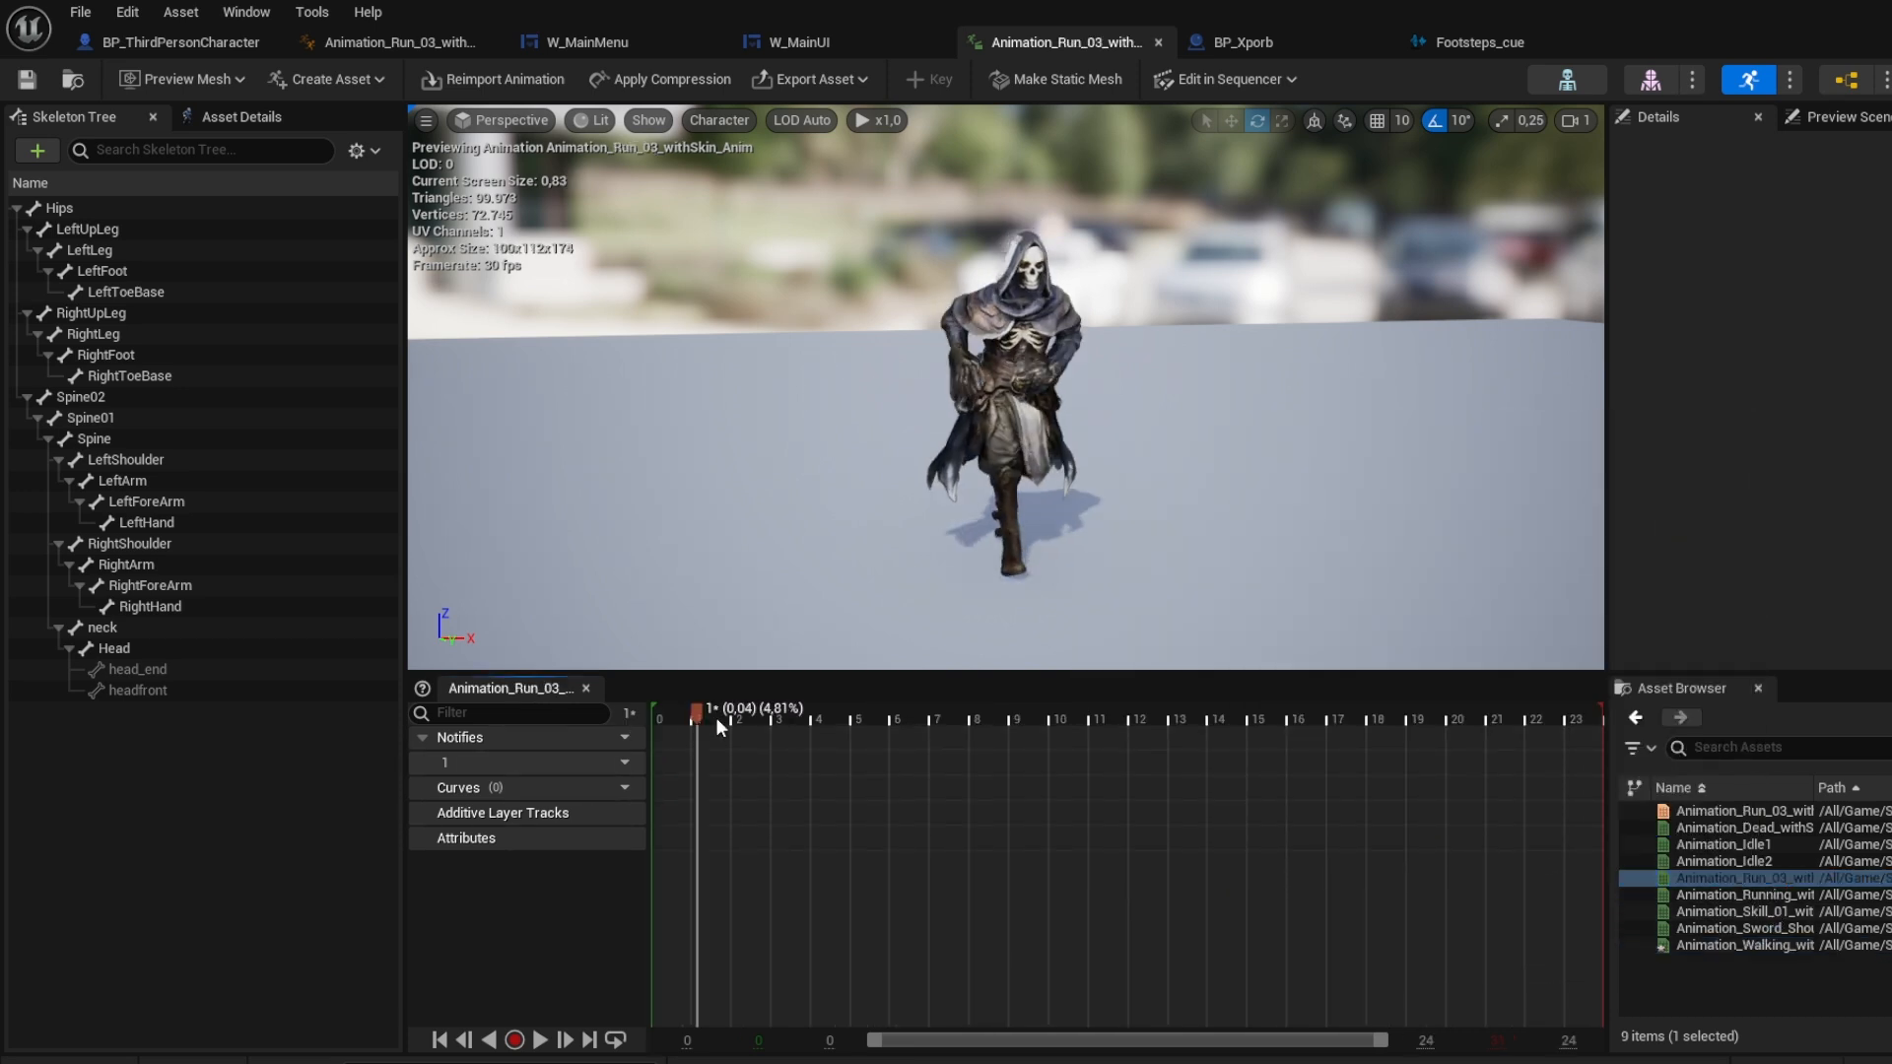
right_drag(803, 552, 810, 589)
key(w)
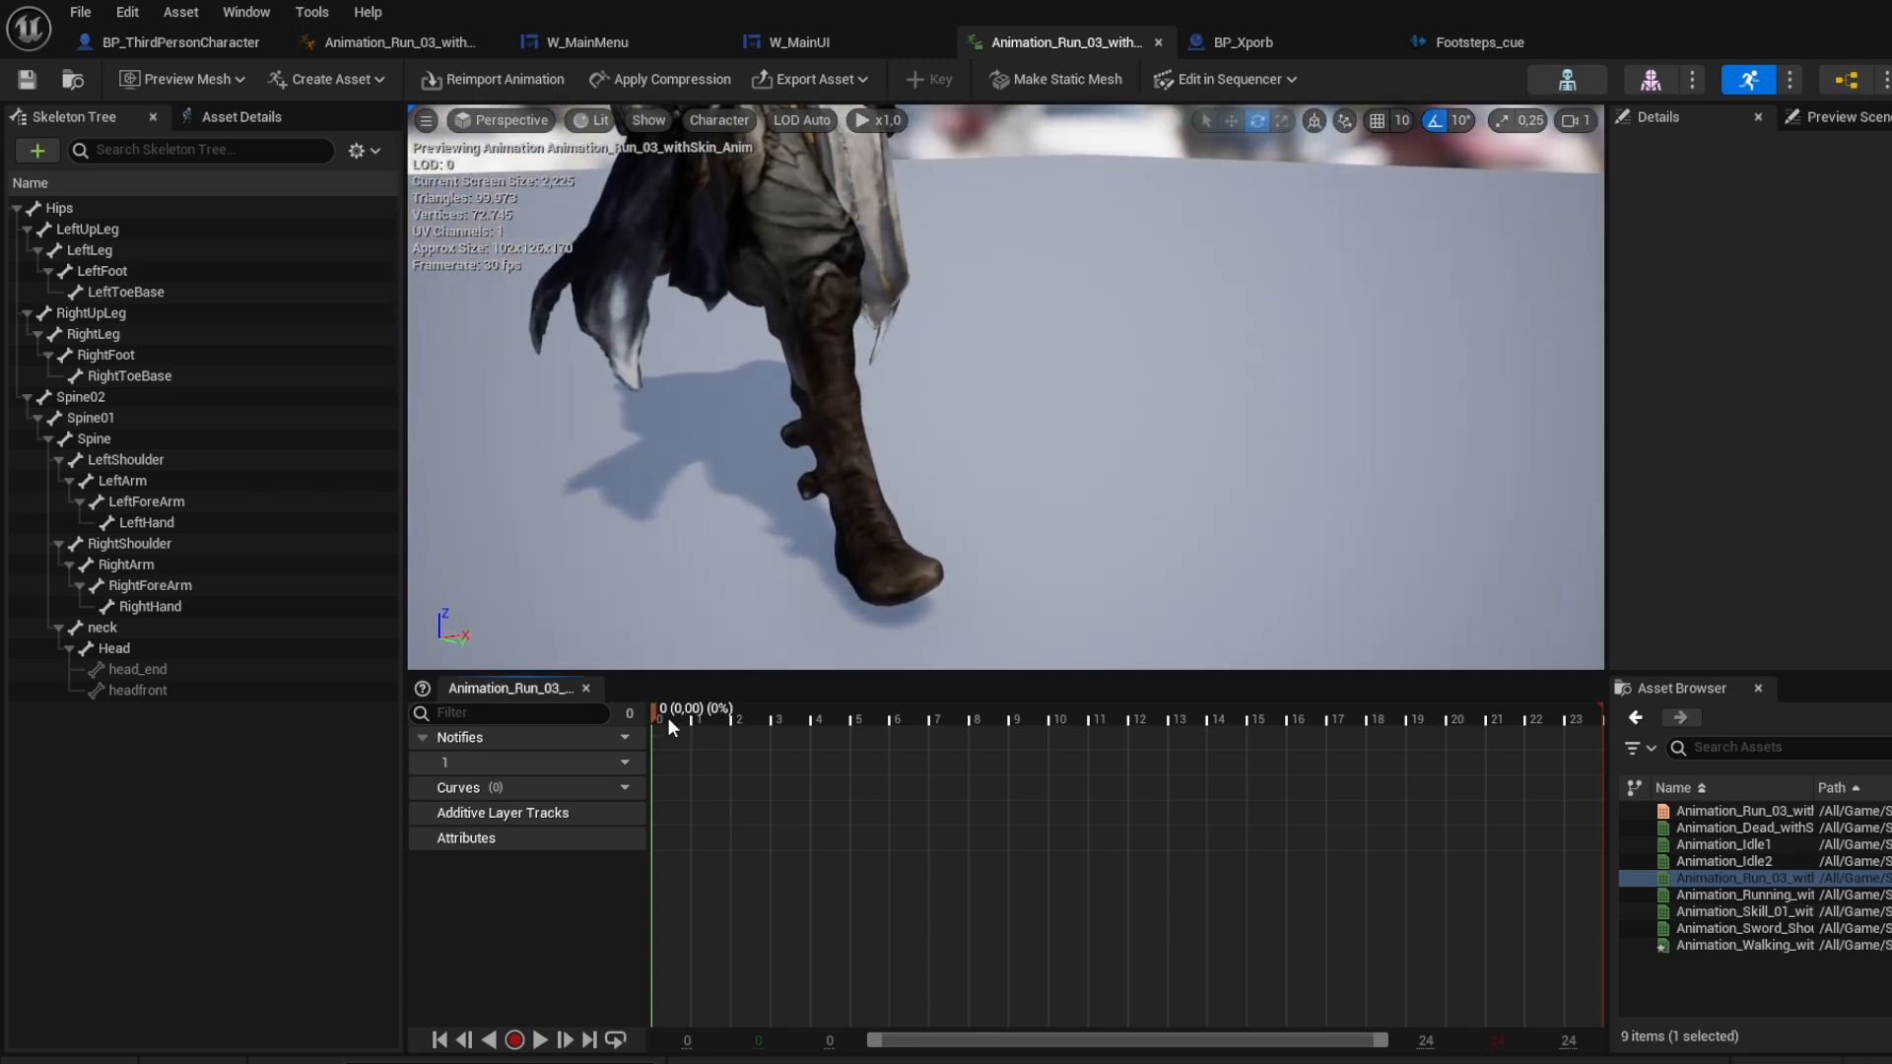
drag(669, 717, 1674, 747)
click(687, 758)
key(ctrl+v)
click(1187, 759)
key(ctrl+v)
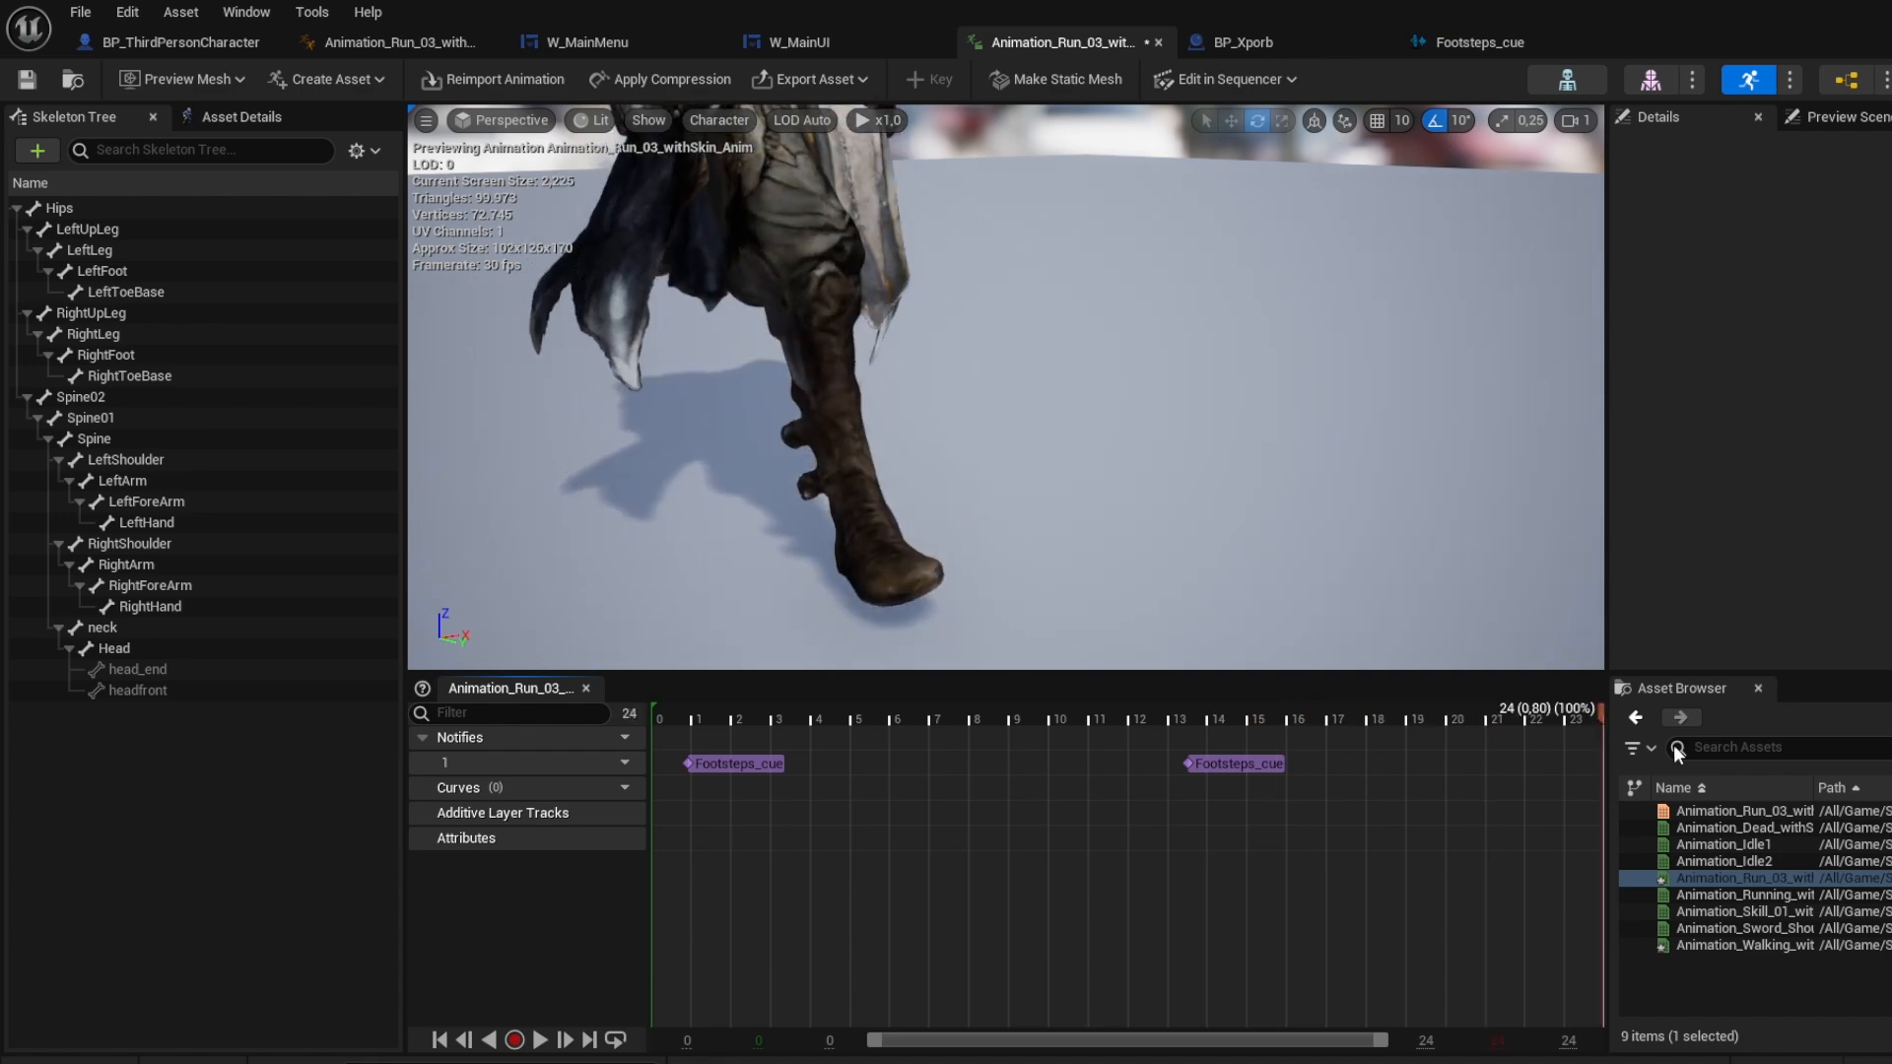
Step: Play the run animation with its footstep notifies, and start a play test of Level0 to hear them in game
click(540, 1040)
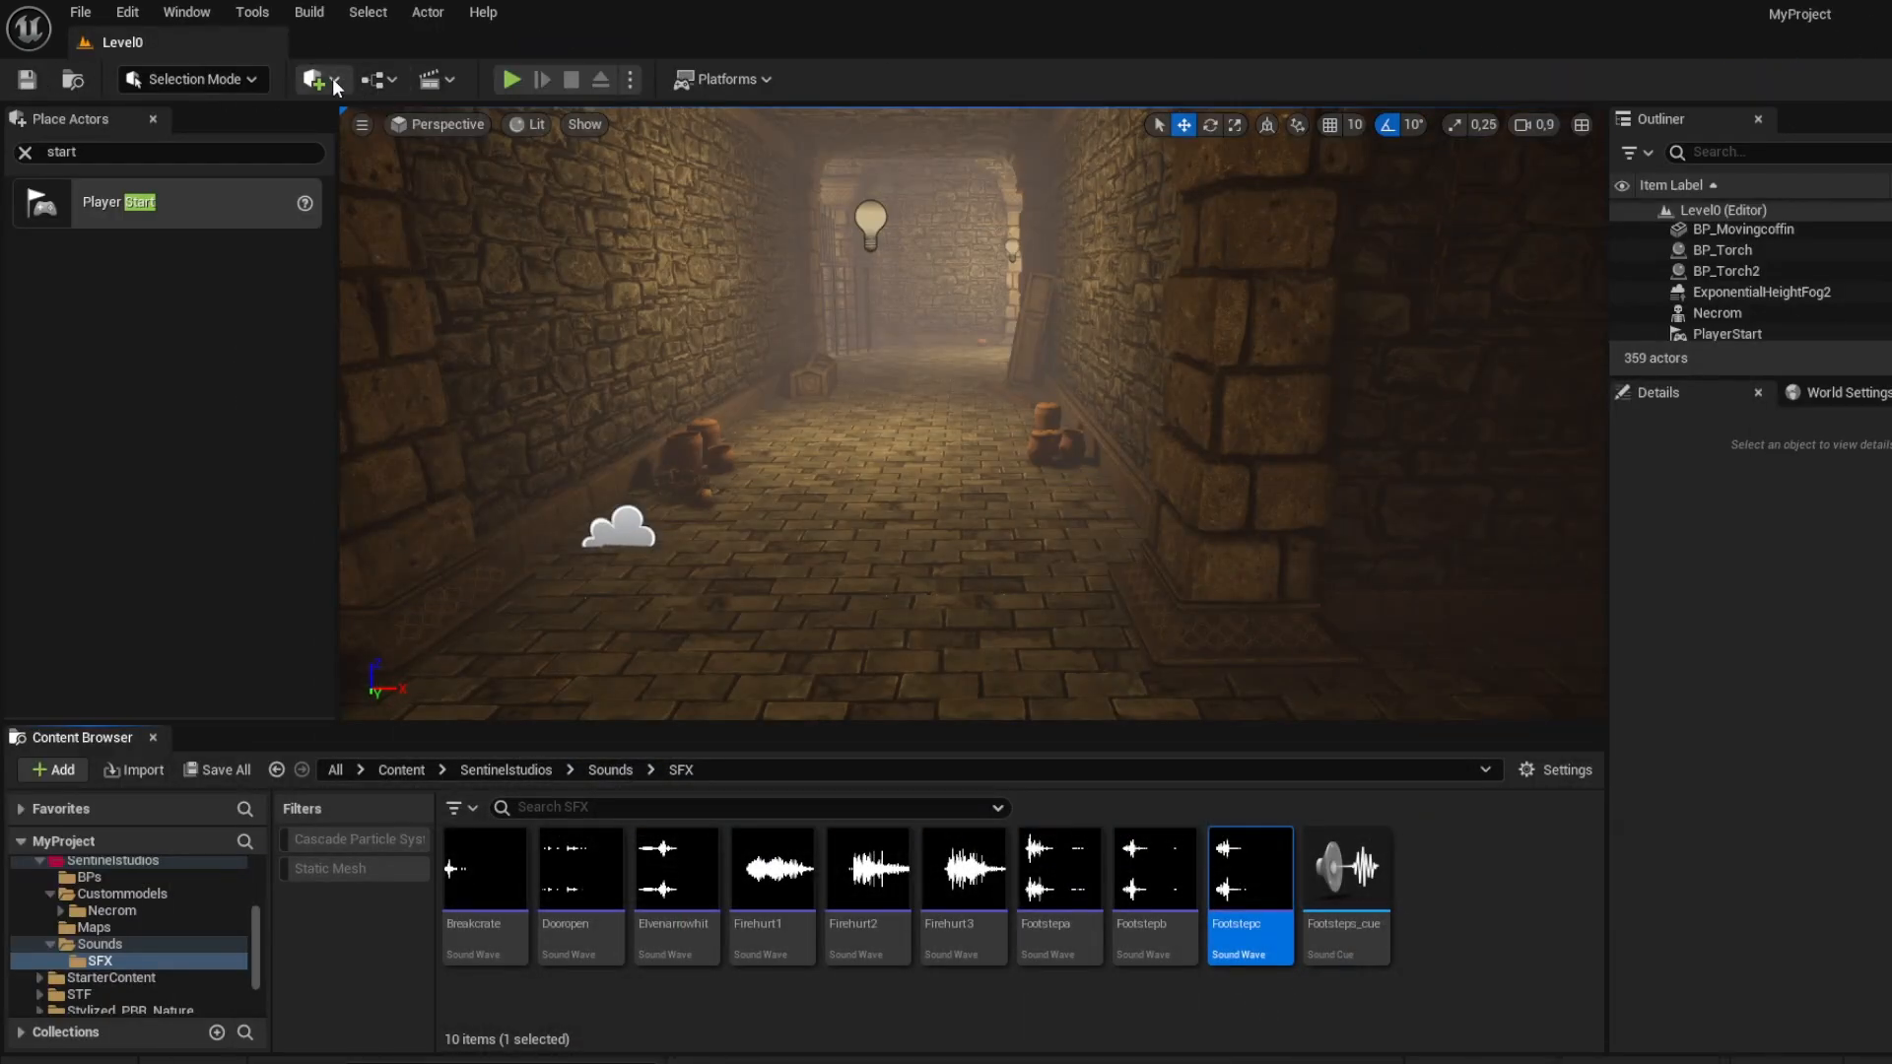
click(509, 81)
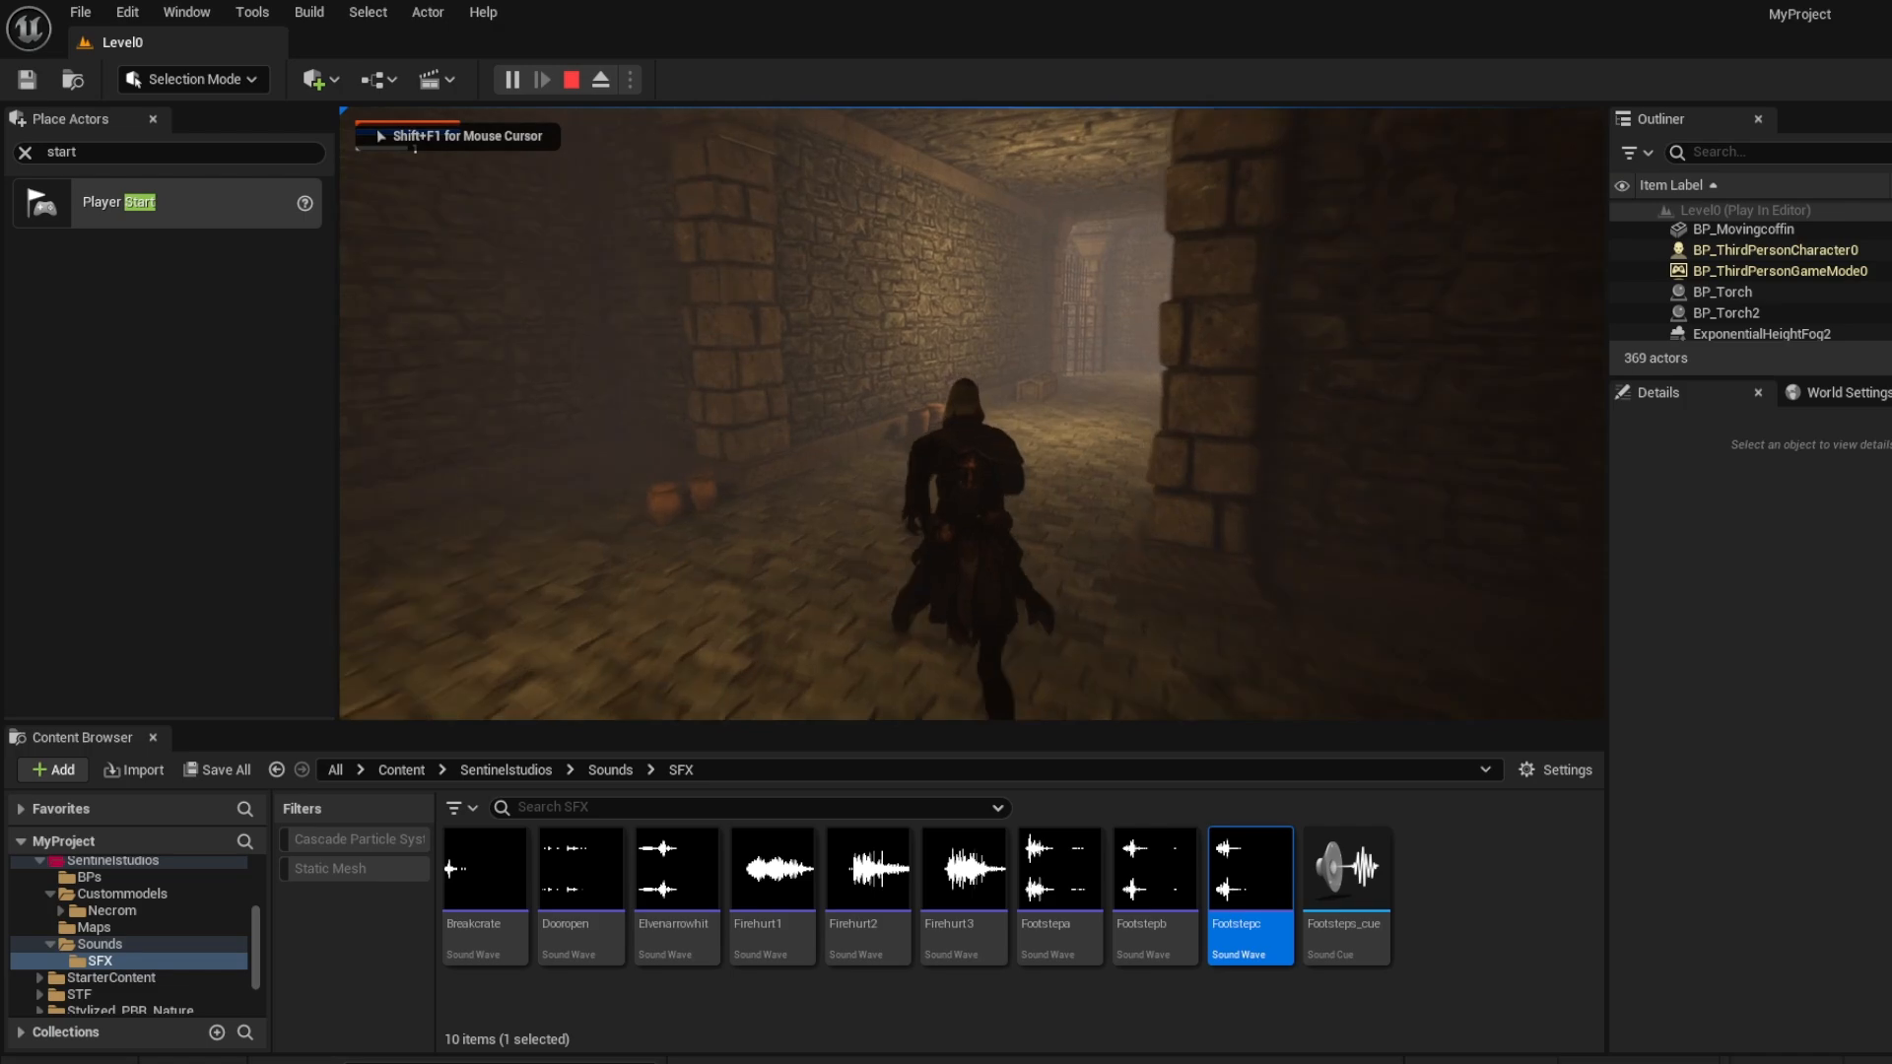
Step: Run the character through the dungeon corridors and the altar room to listen to the footstep sounds, and end the play test
key(w)
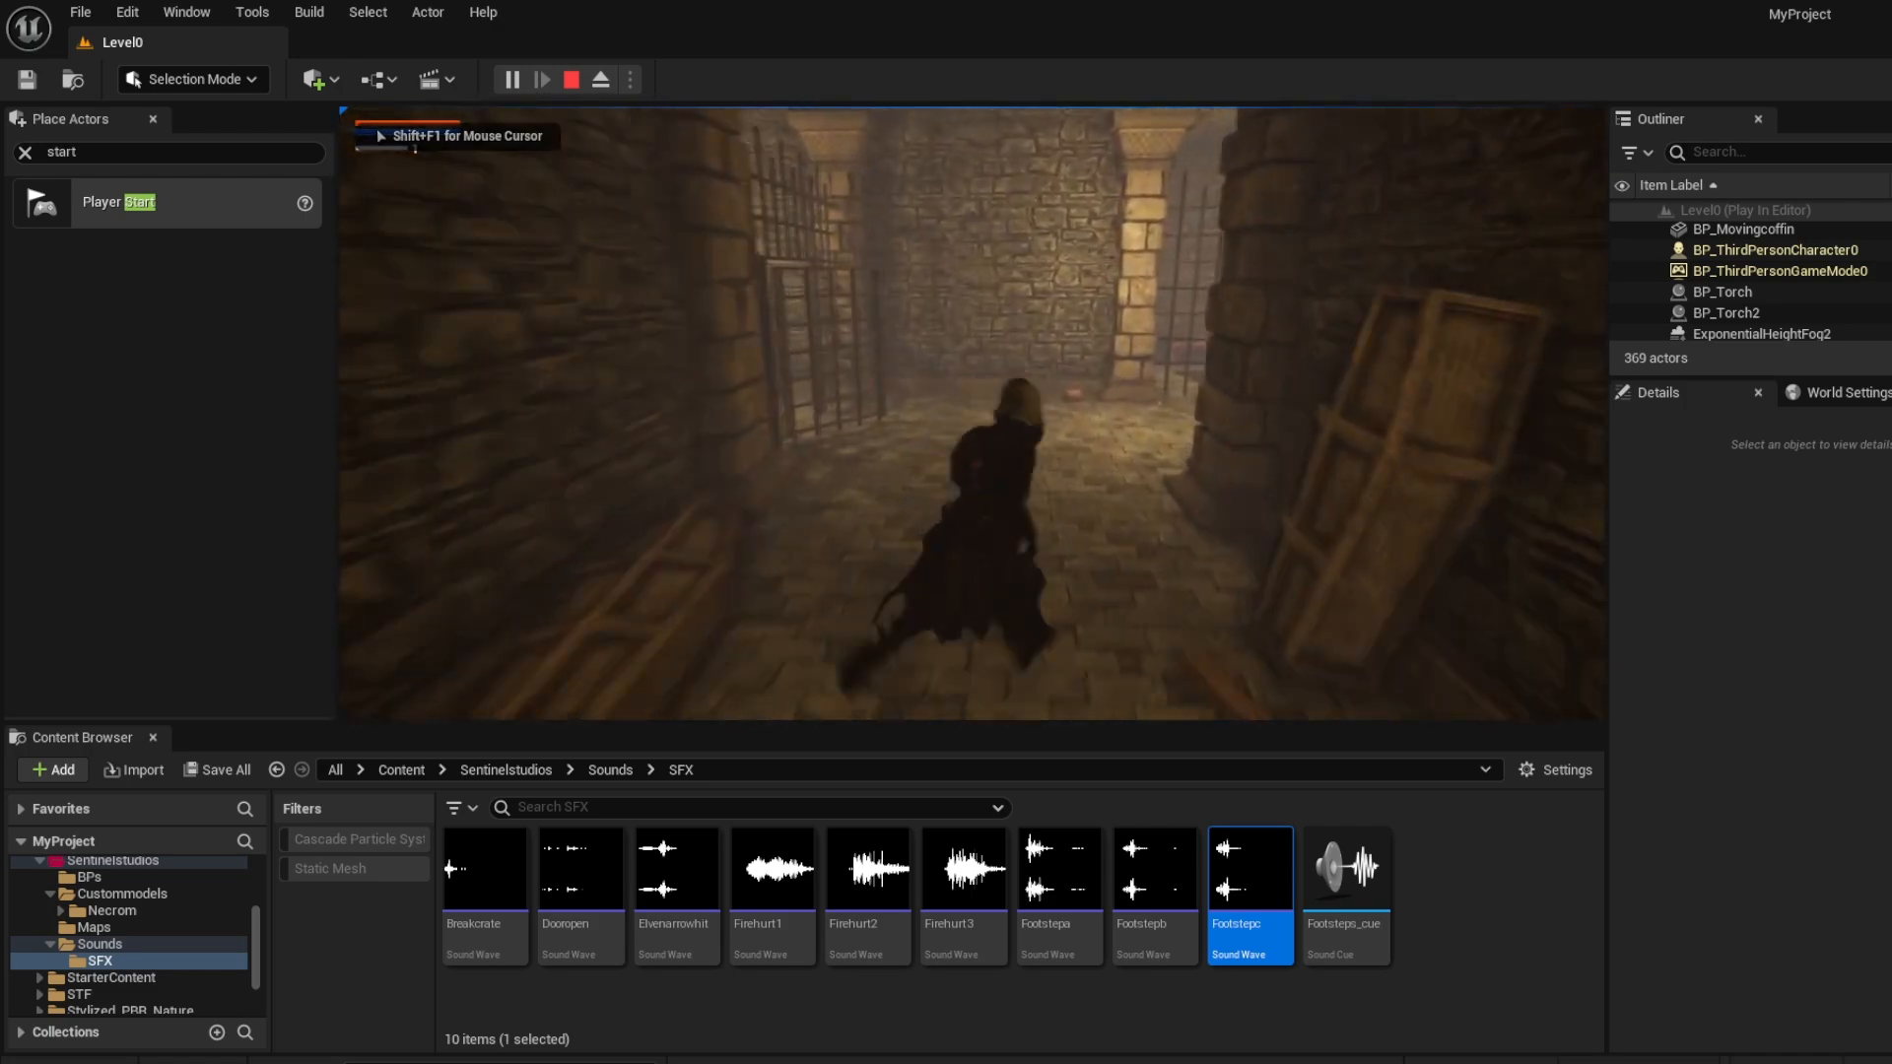
key(w)
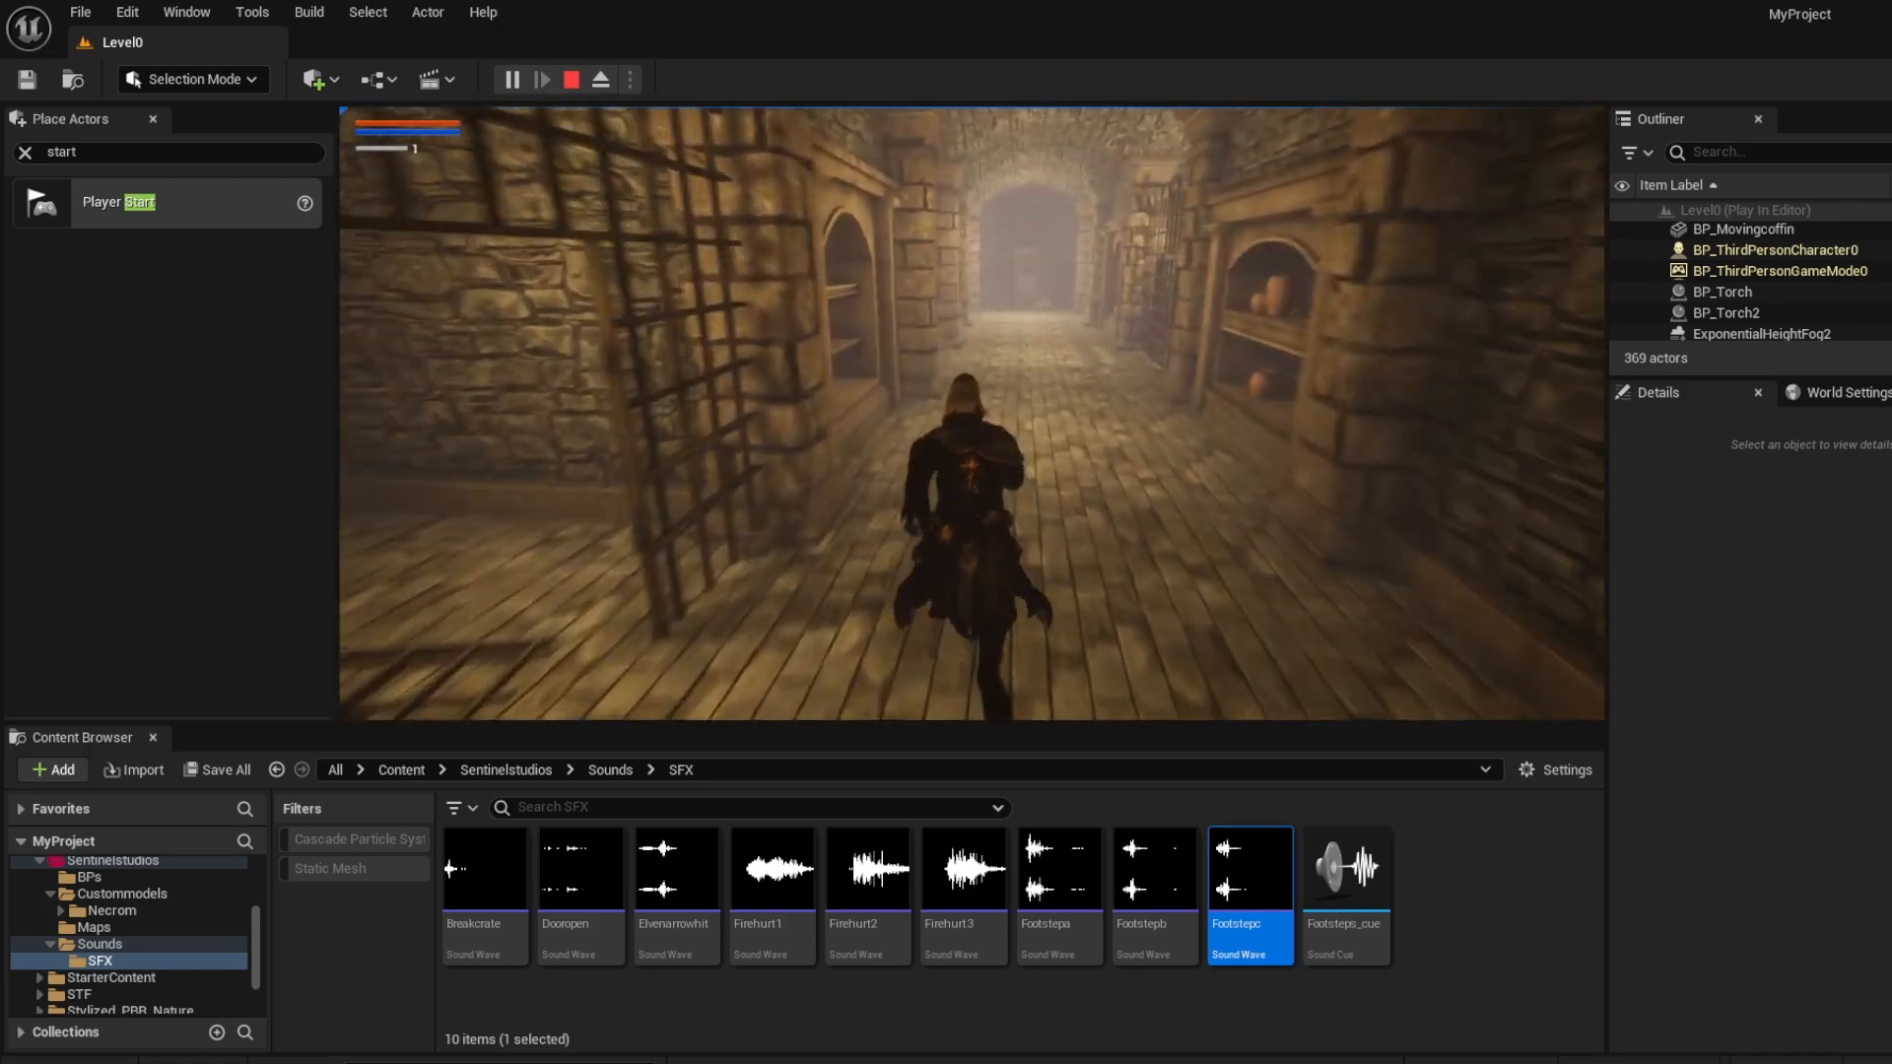
key(w)
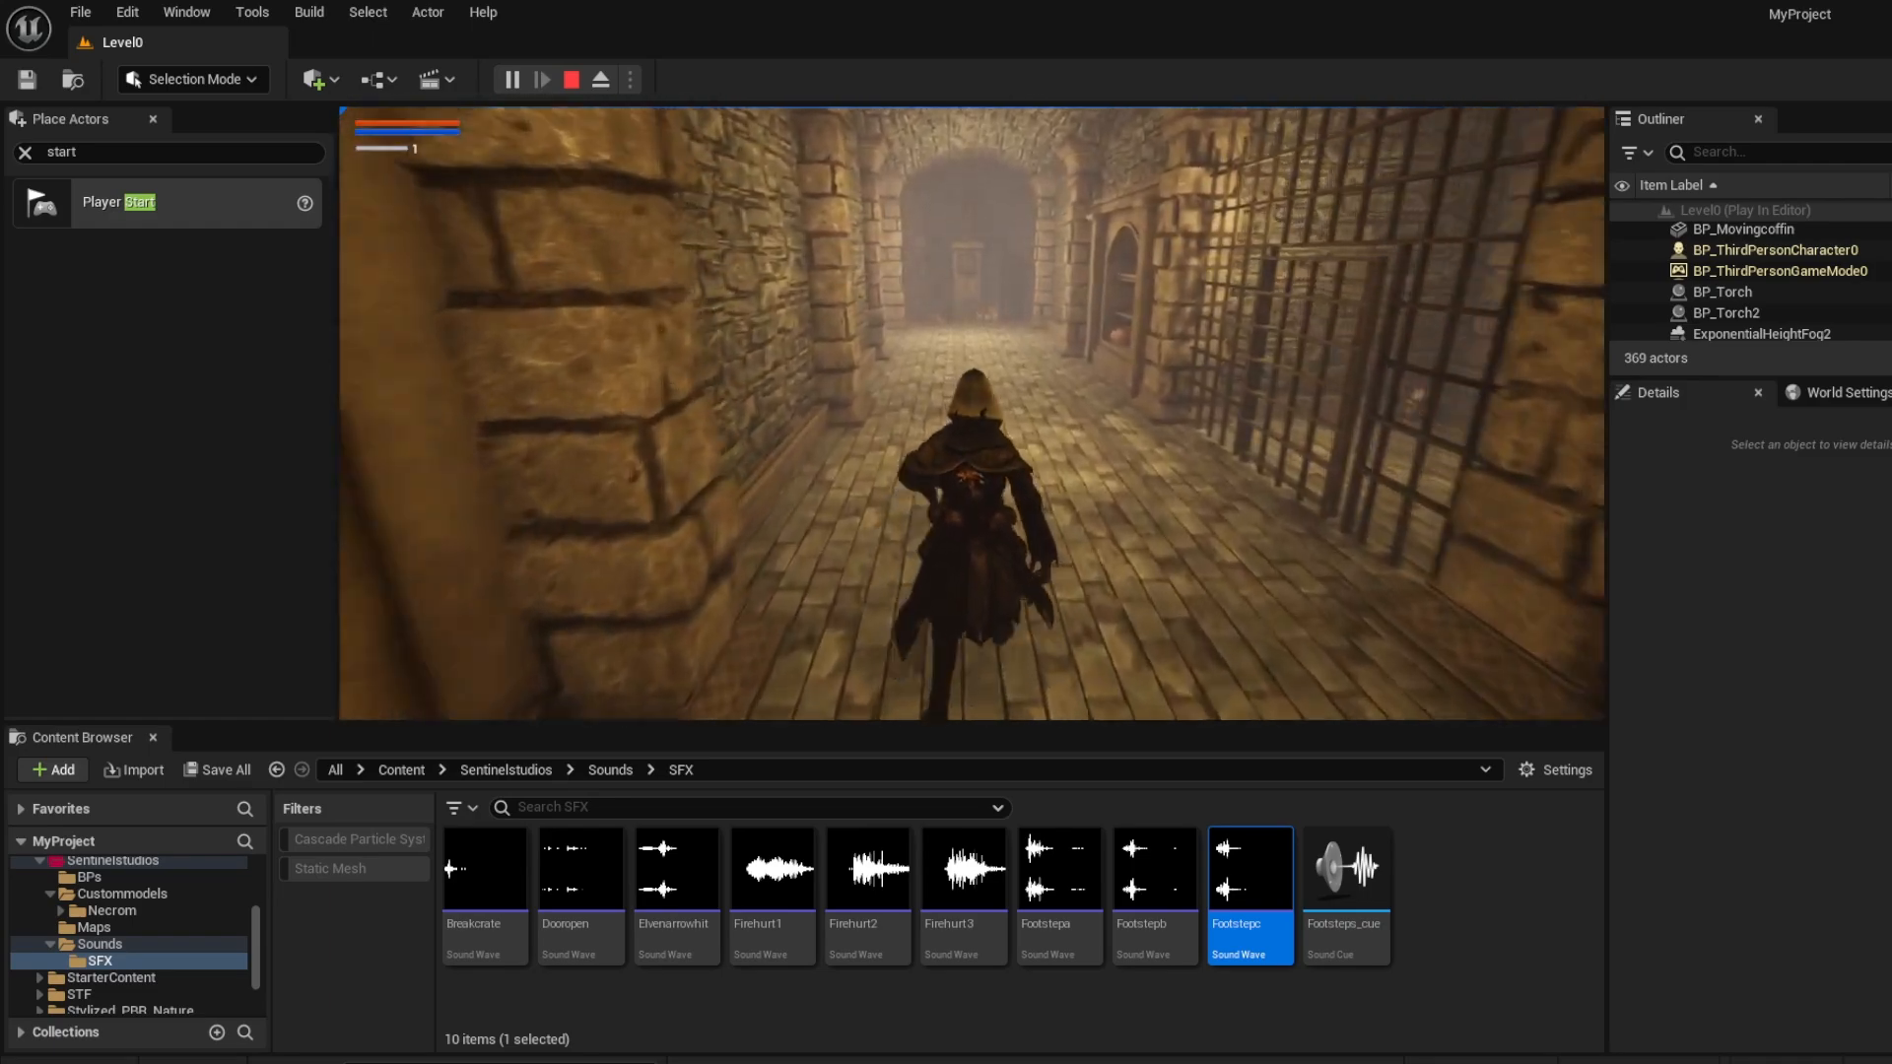
key(w)
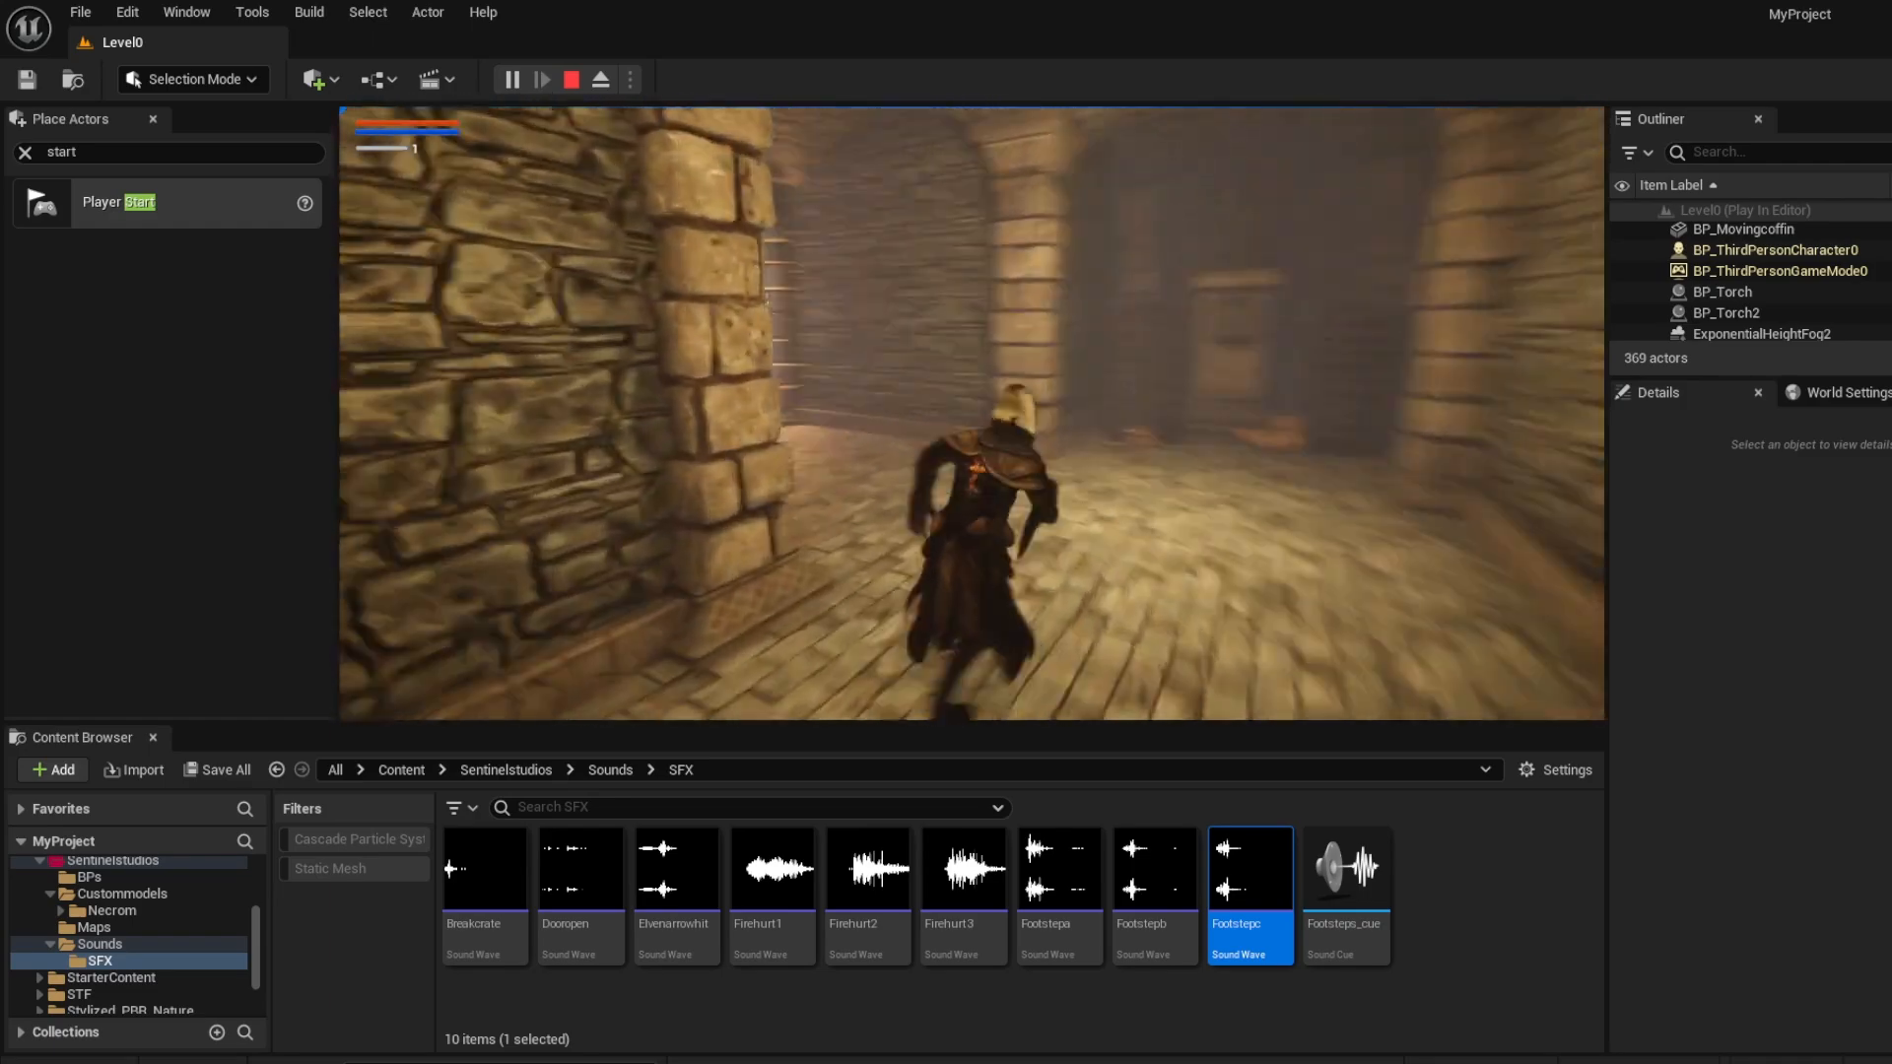
key(w)
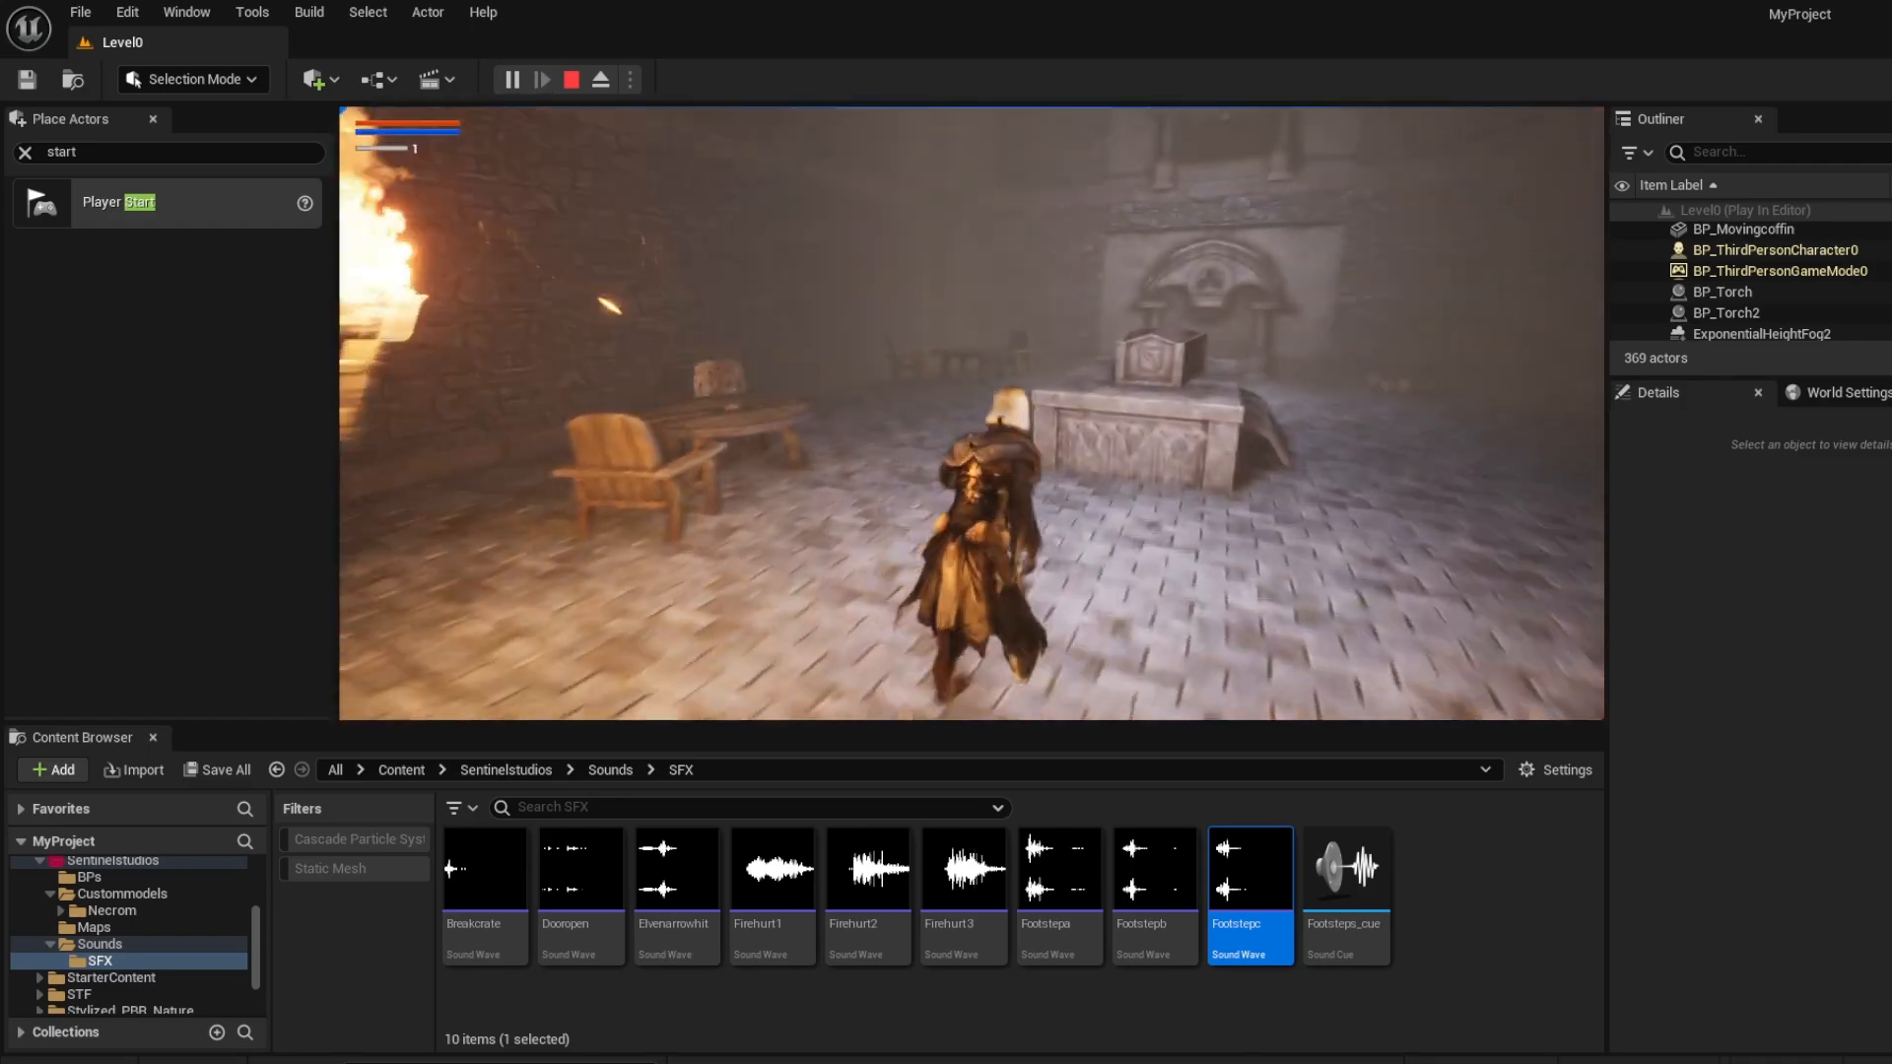
key(w)
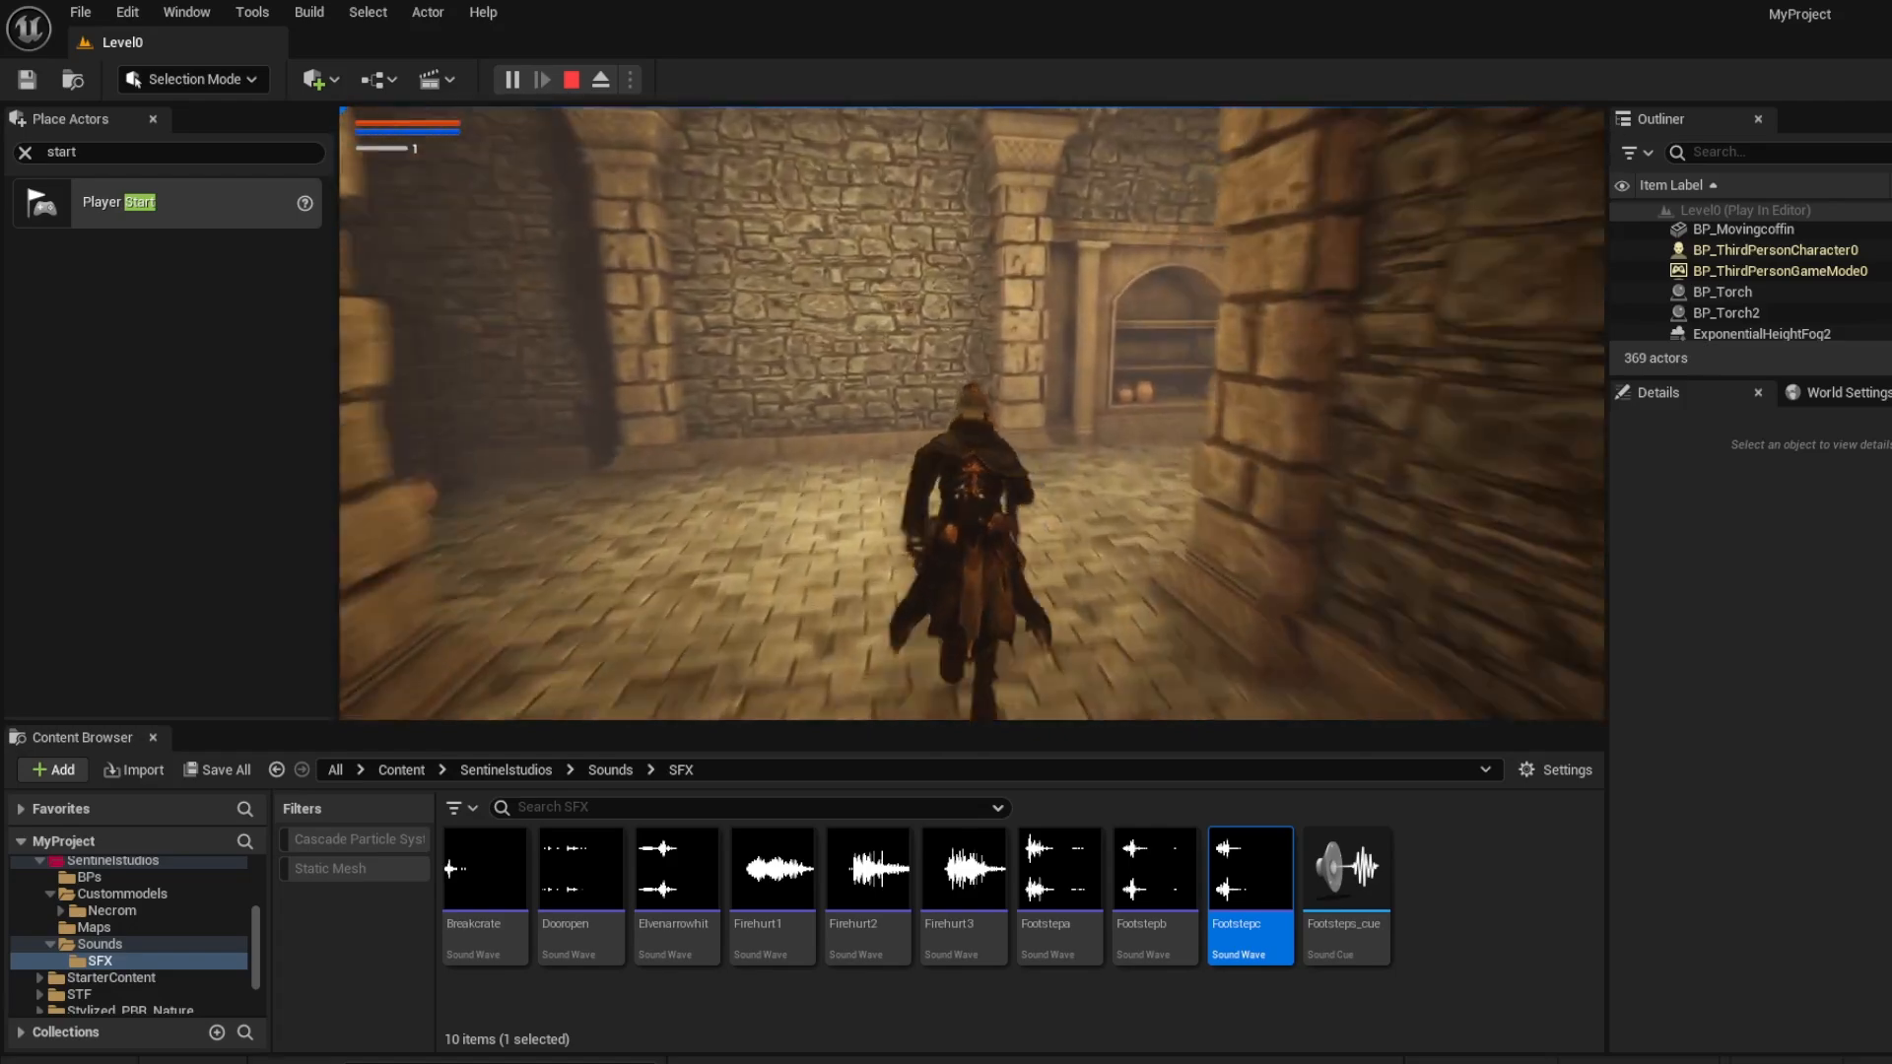
key(w)
key(Escape)
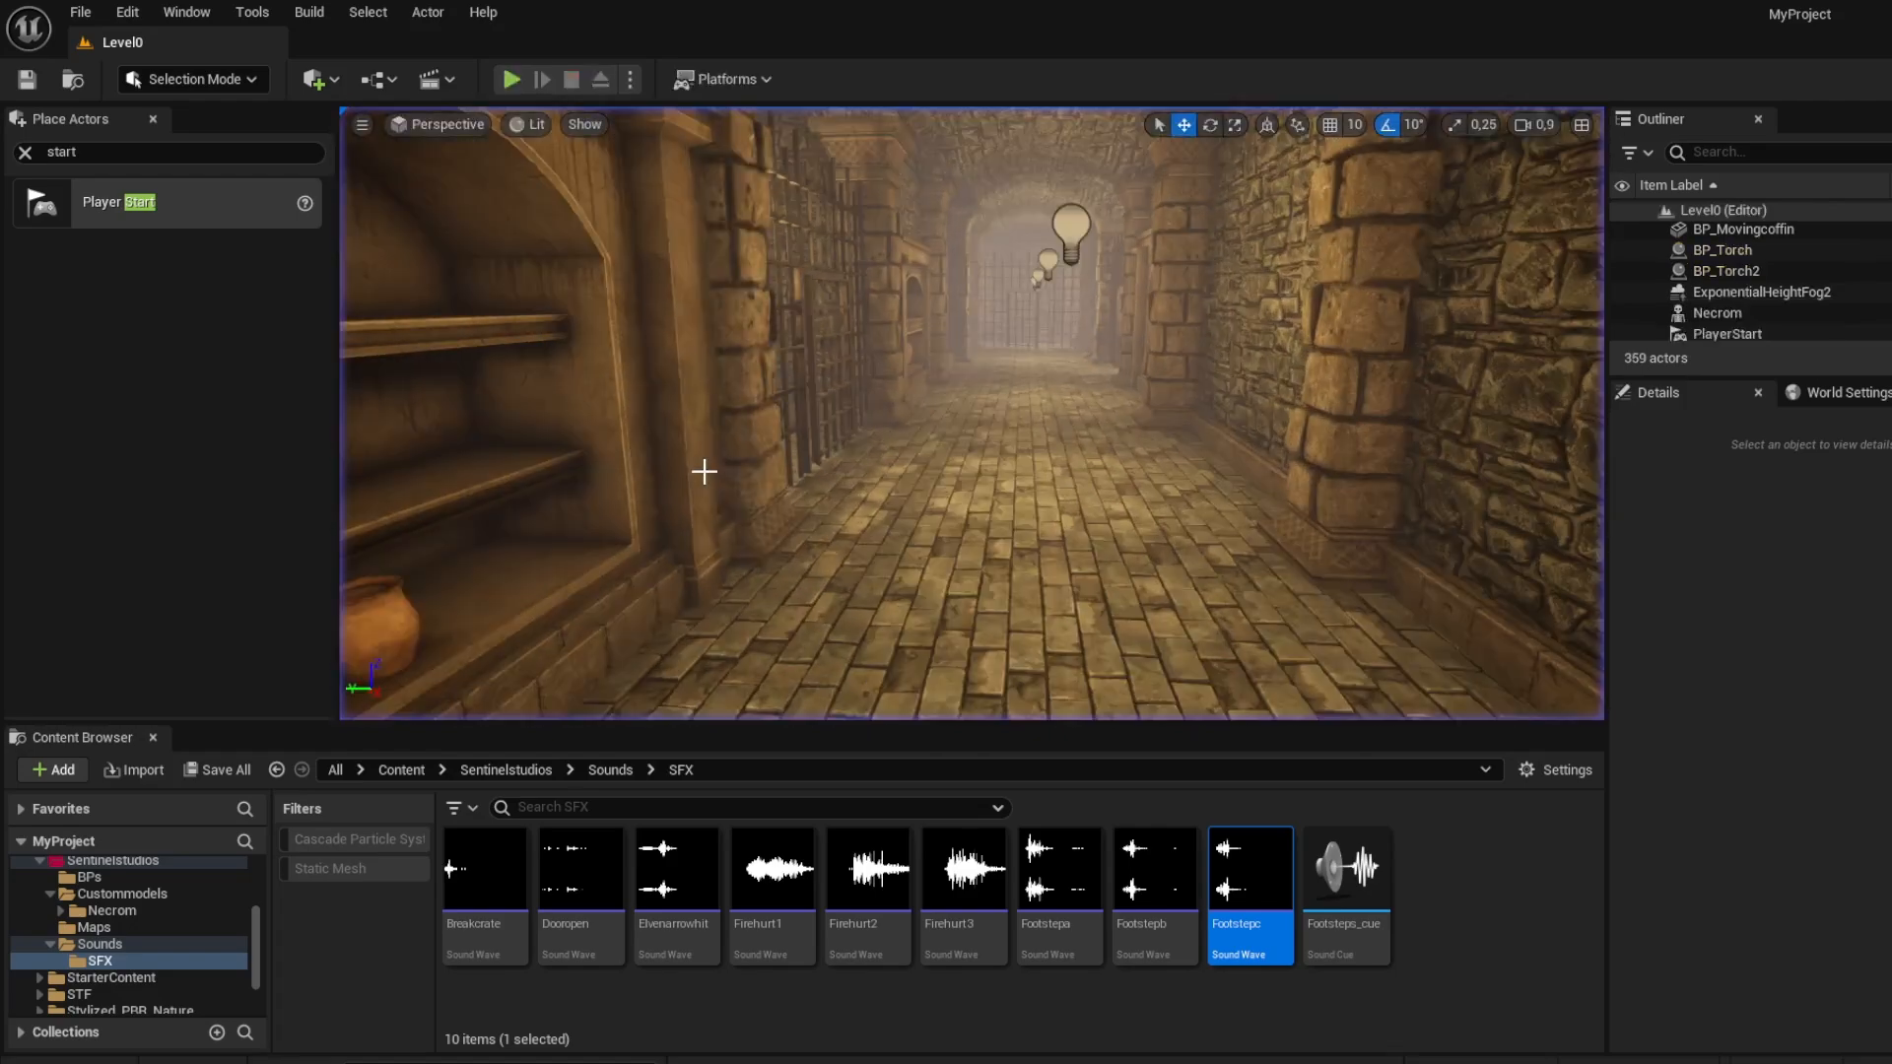
Step: In the Footsteps_cue sound cue, set the pitch multiplier to 1.3 and the volume multiplier to 0.3
click(917, 966)
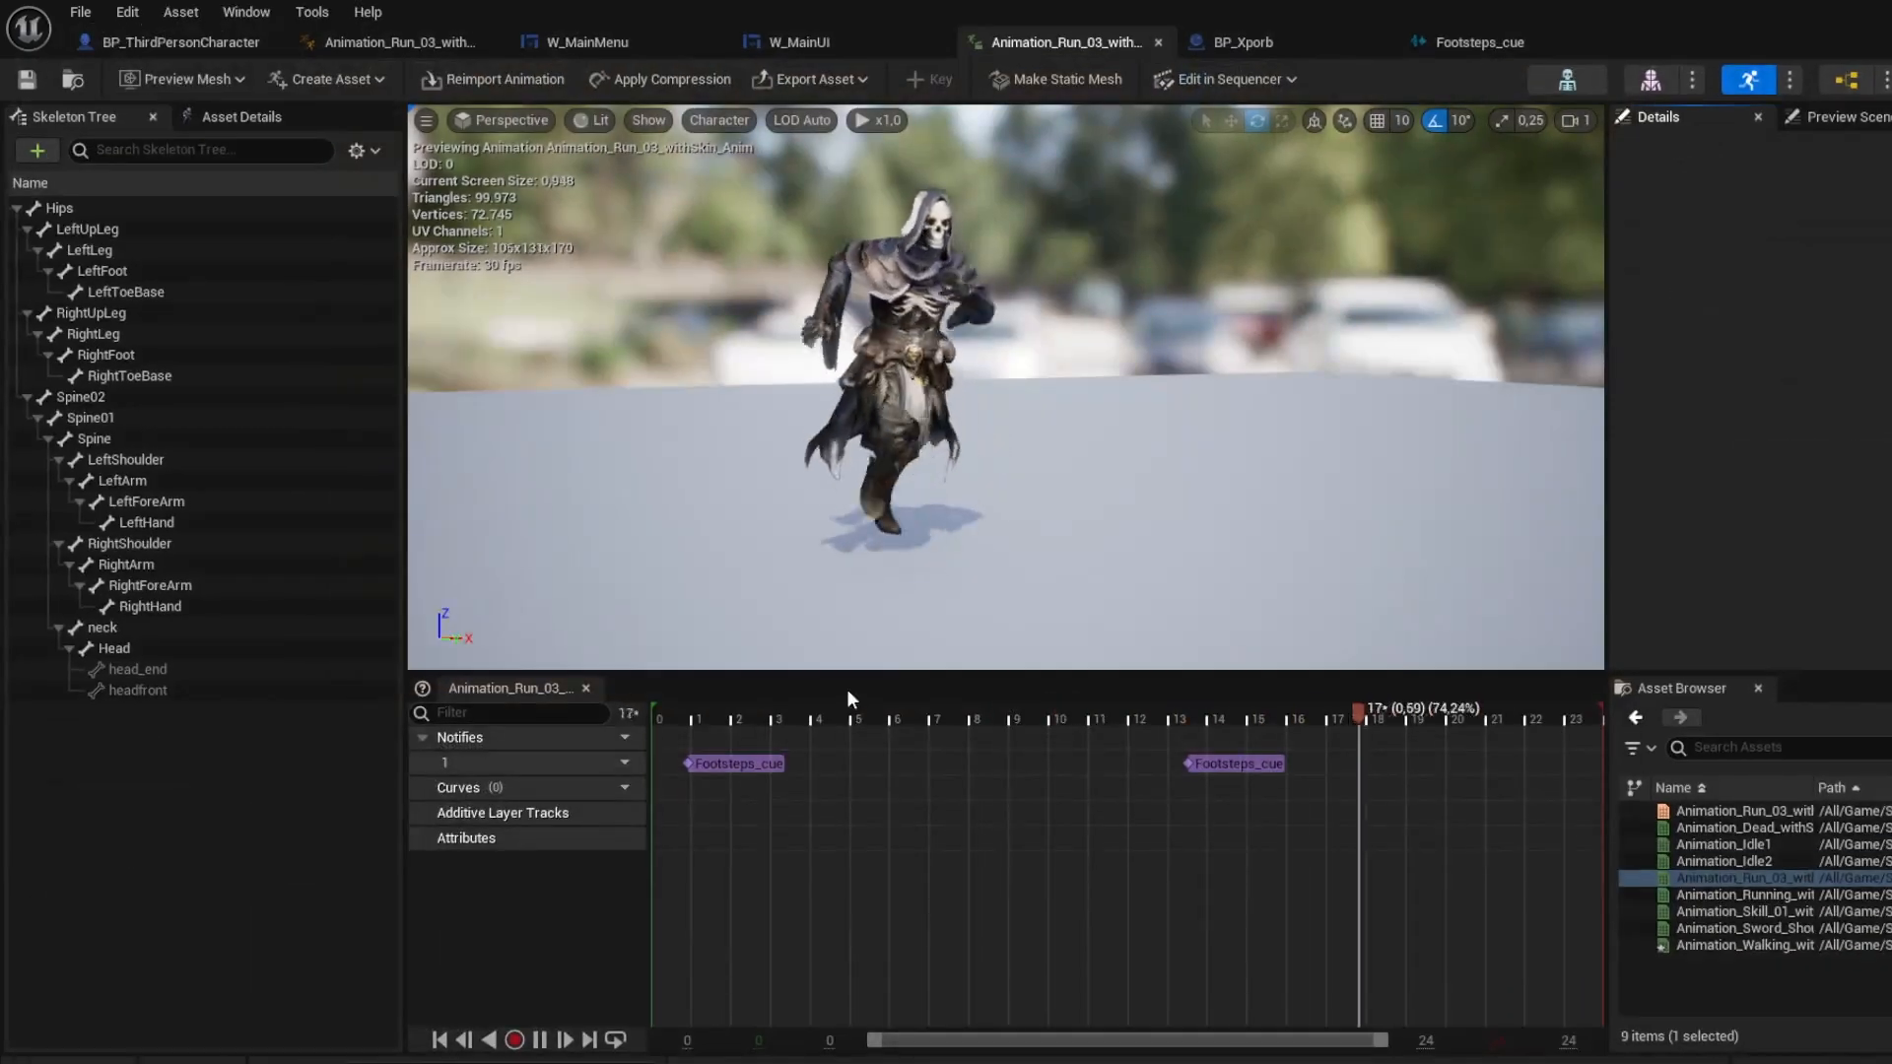
click(1473, 44)
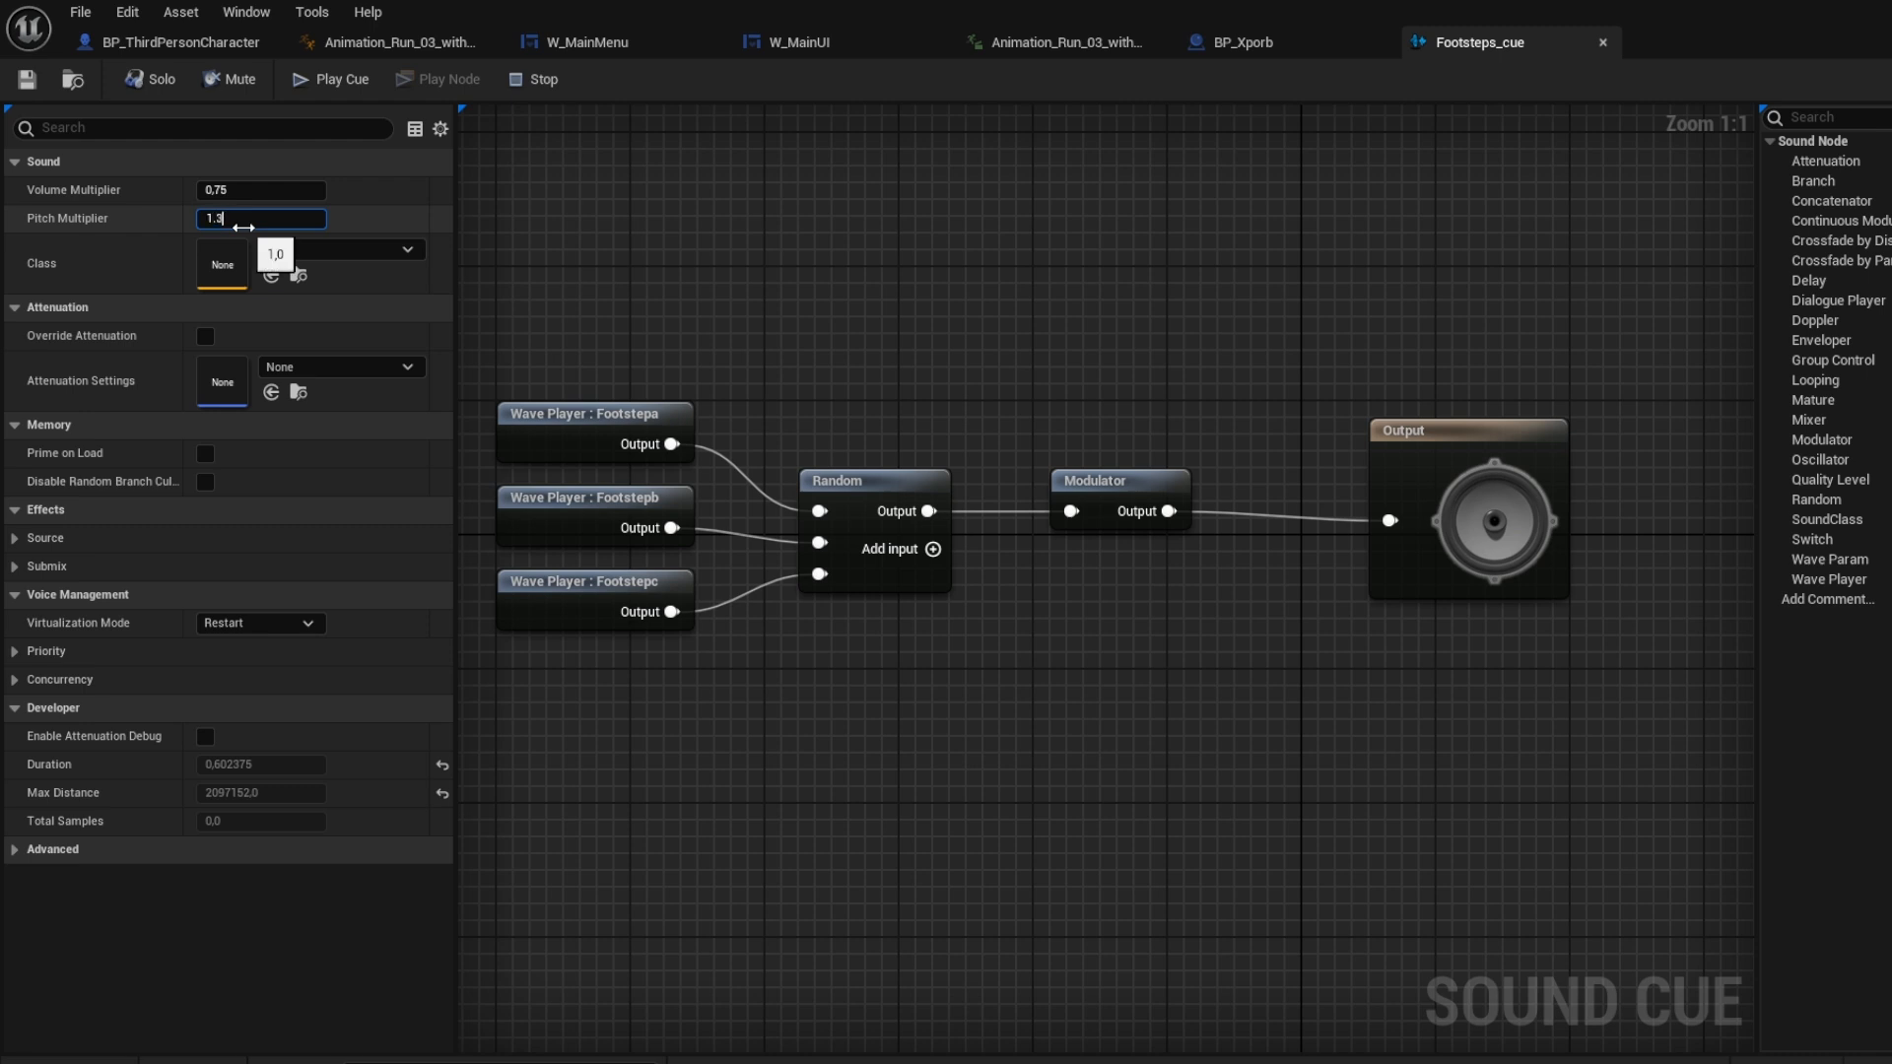
click(250, 190)
text(0.4)
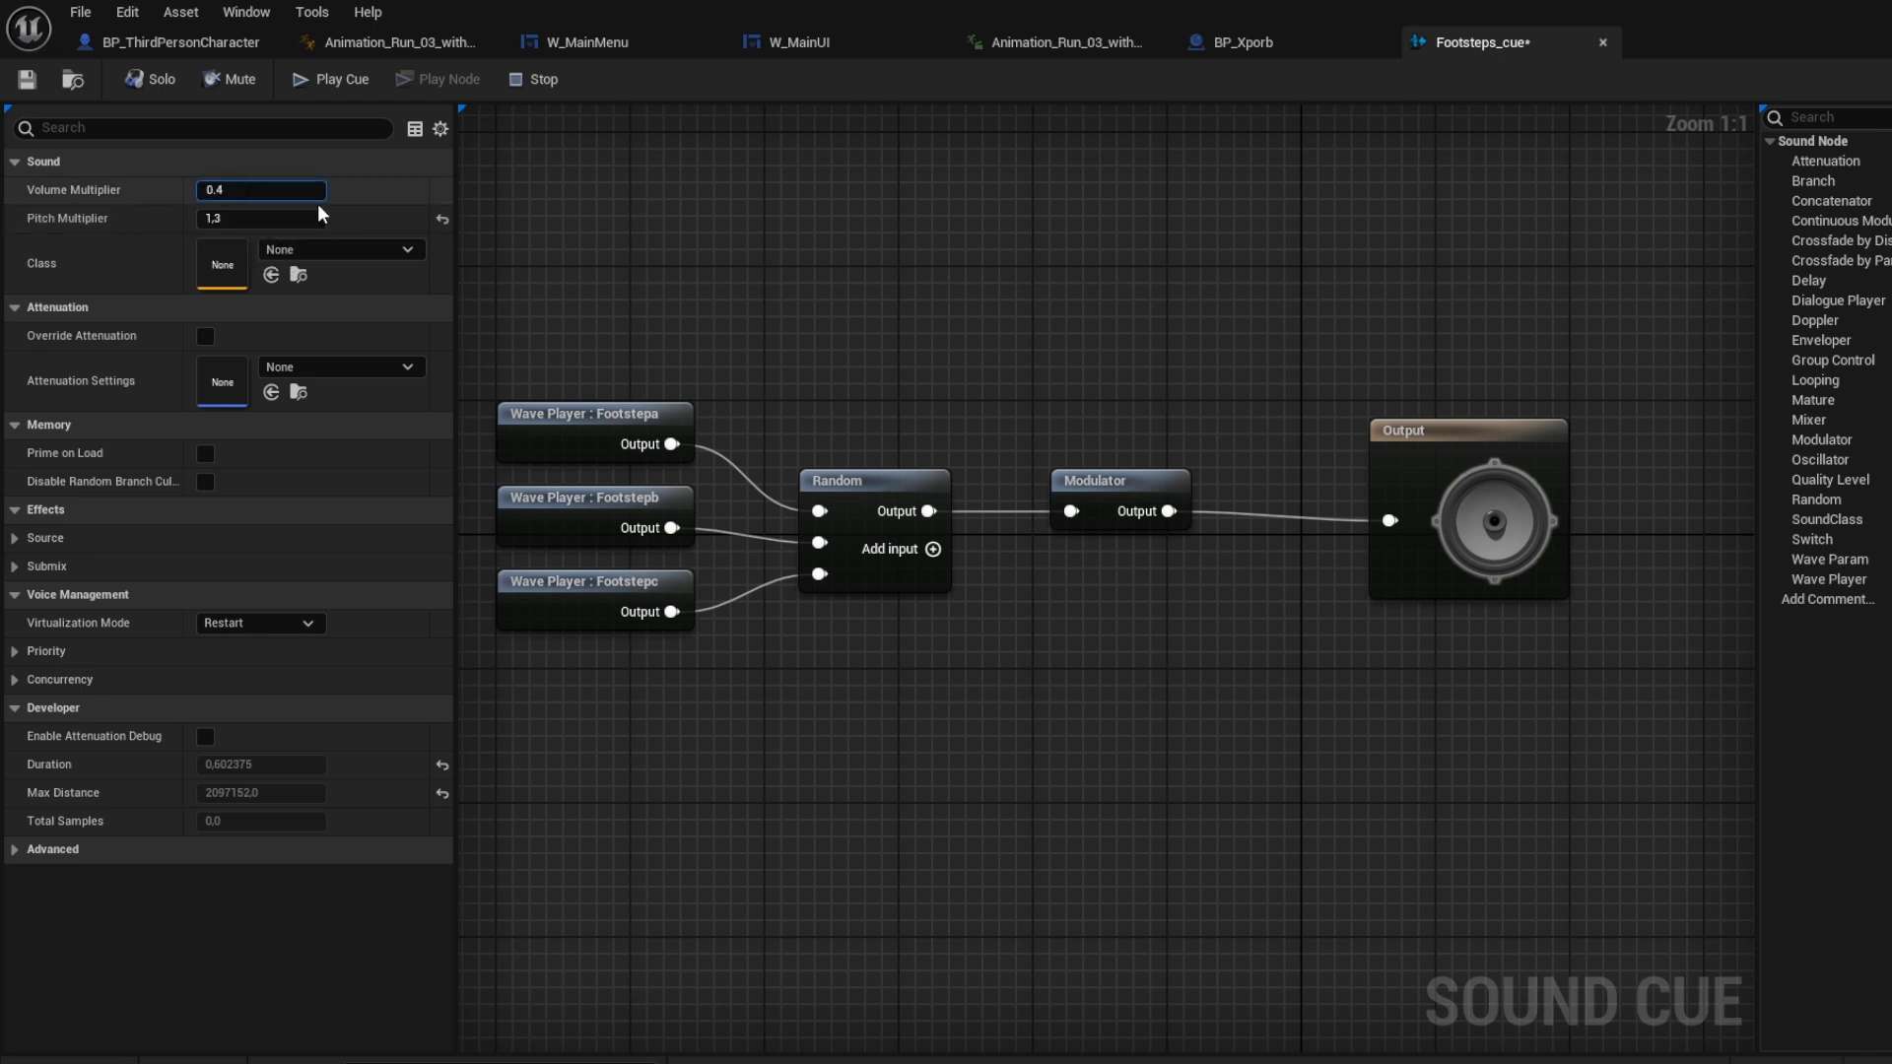
text(3)
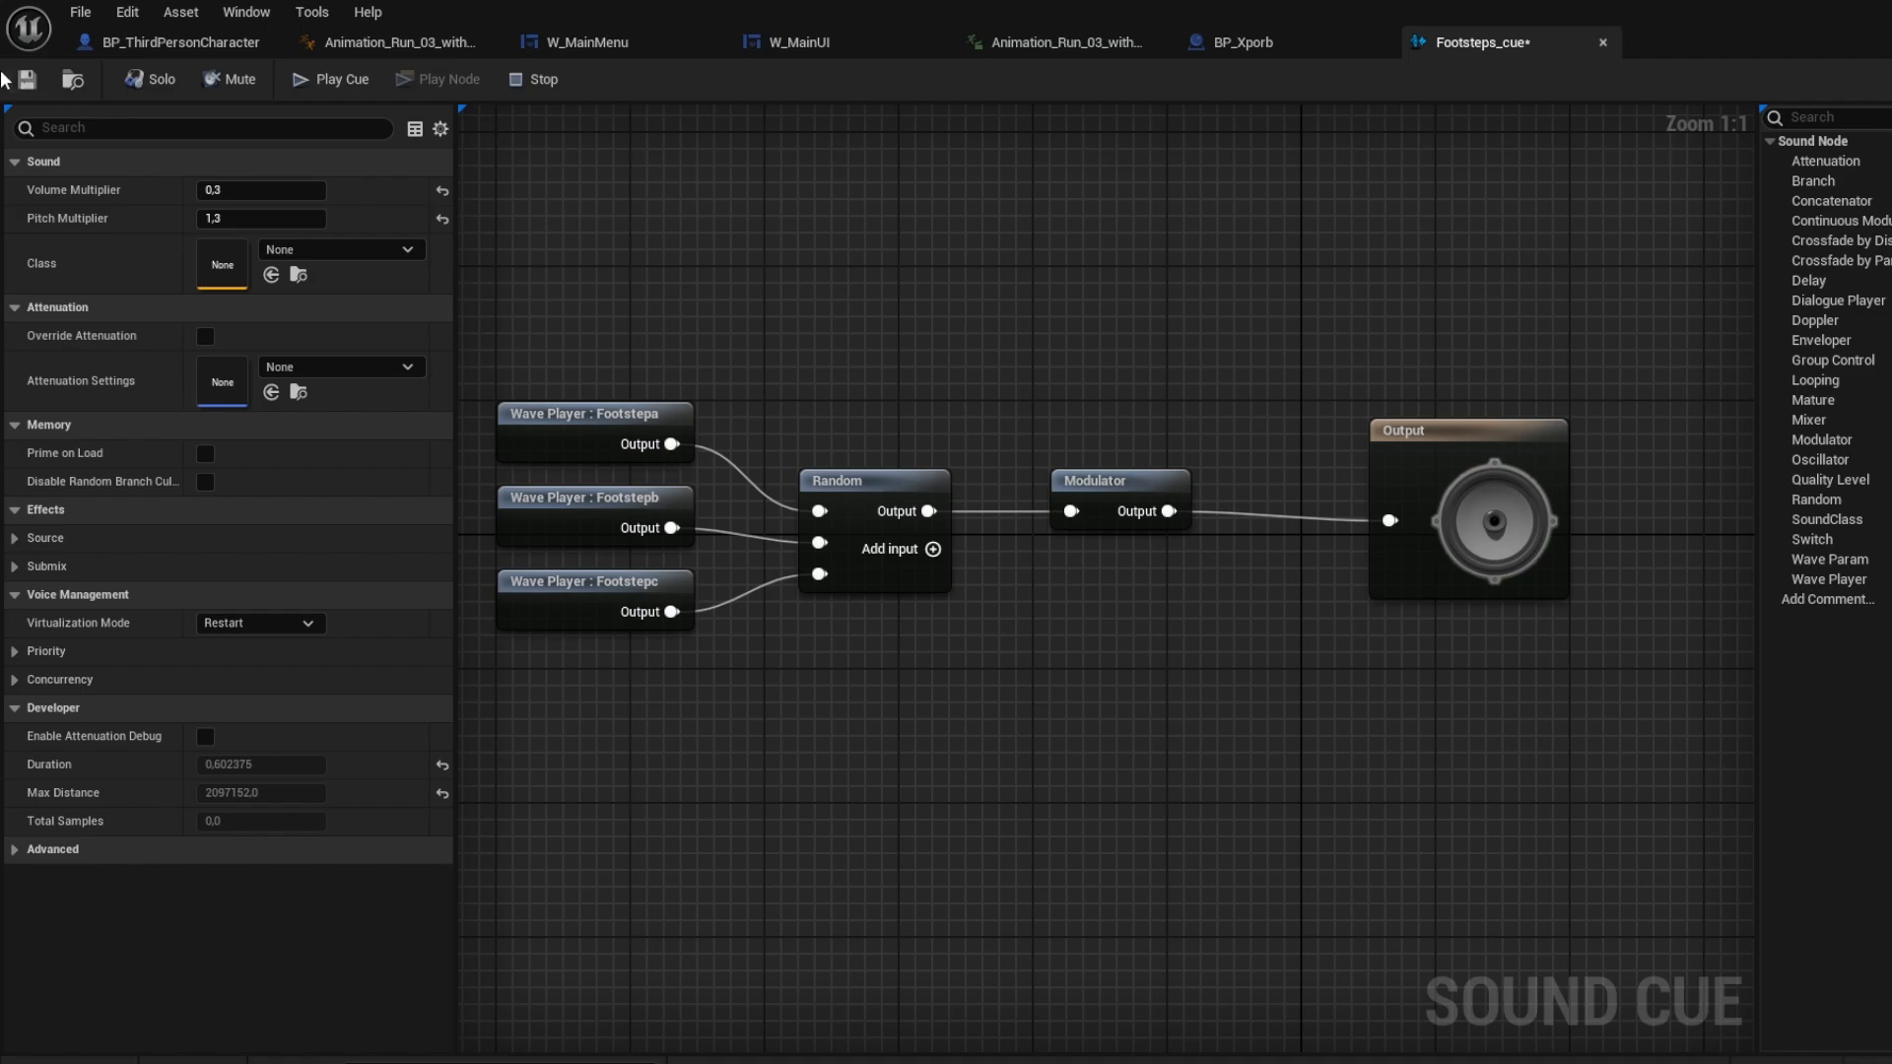
Step: Play test Level0 with the adjusted footstep cue, running the character briefly past the cells, and stop the session
click(1884, 7)
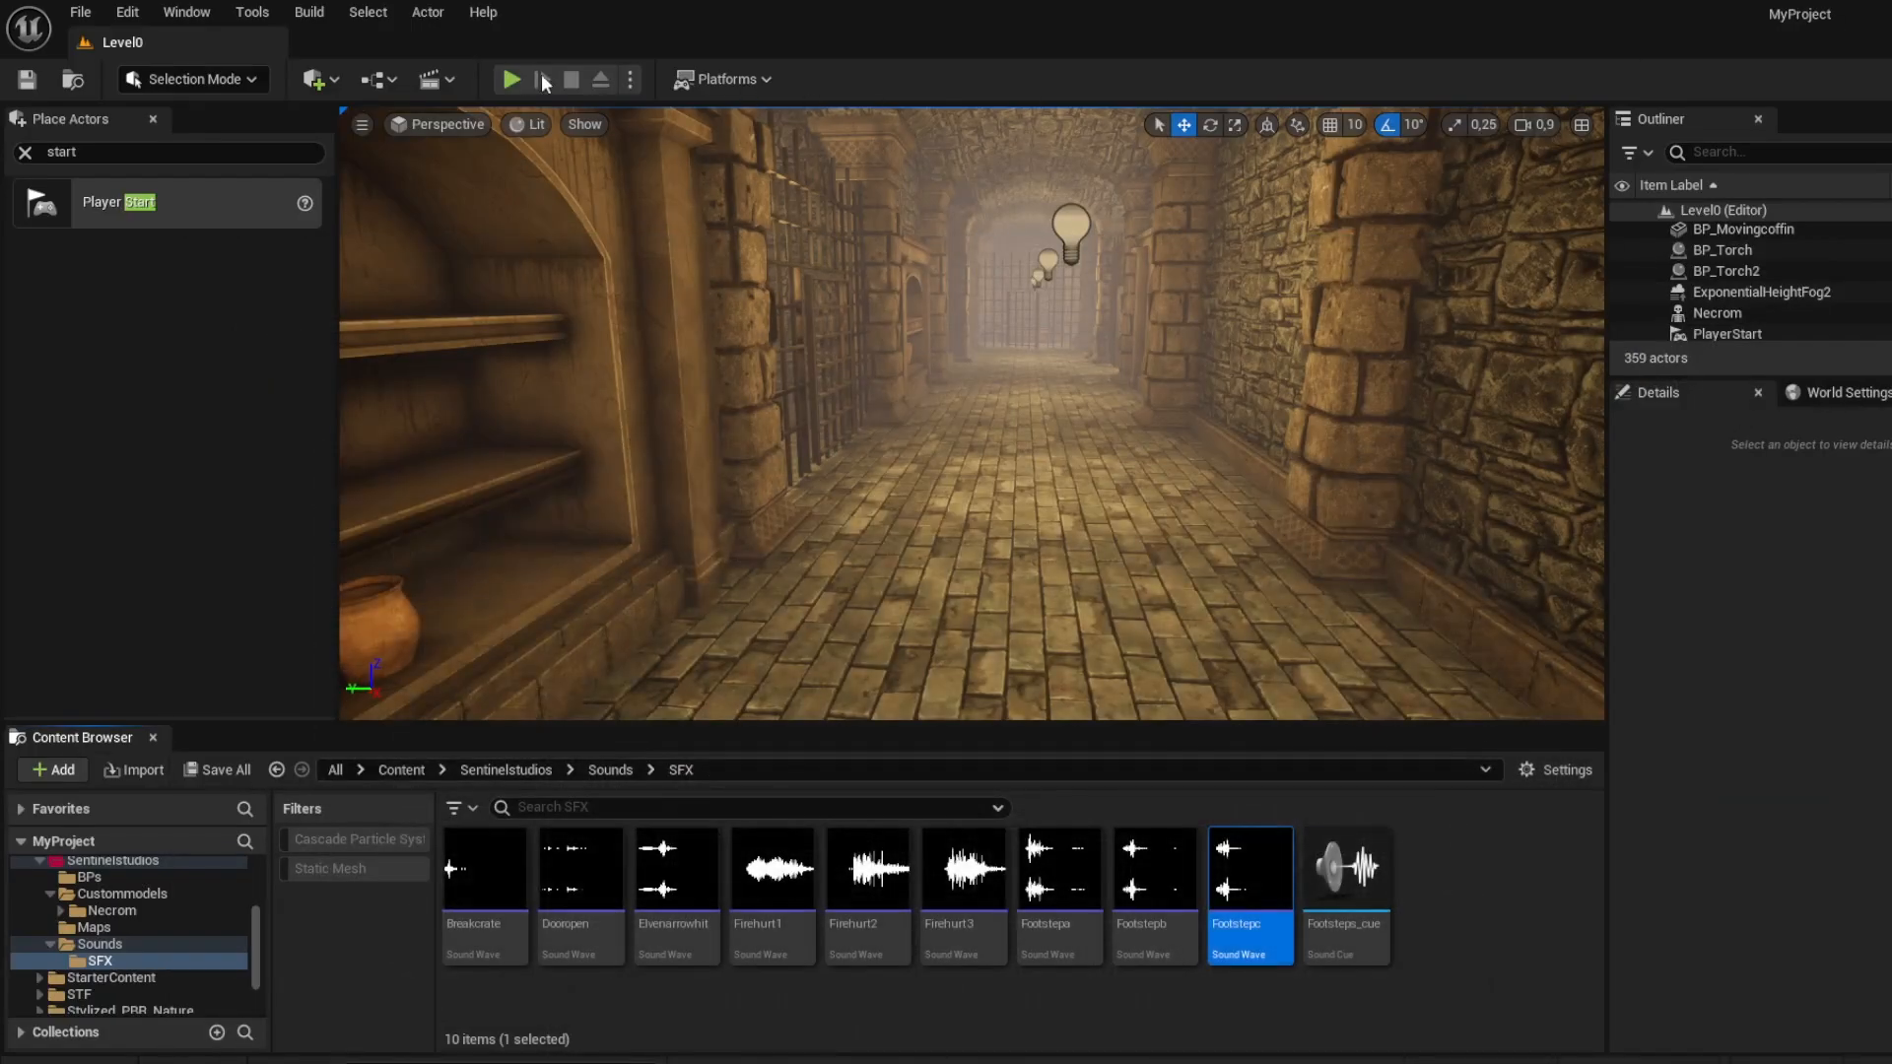
click(773, 245)
key(w)
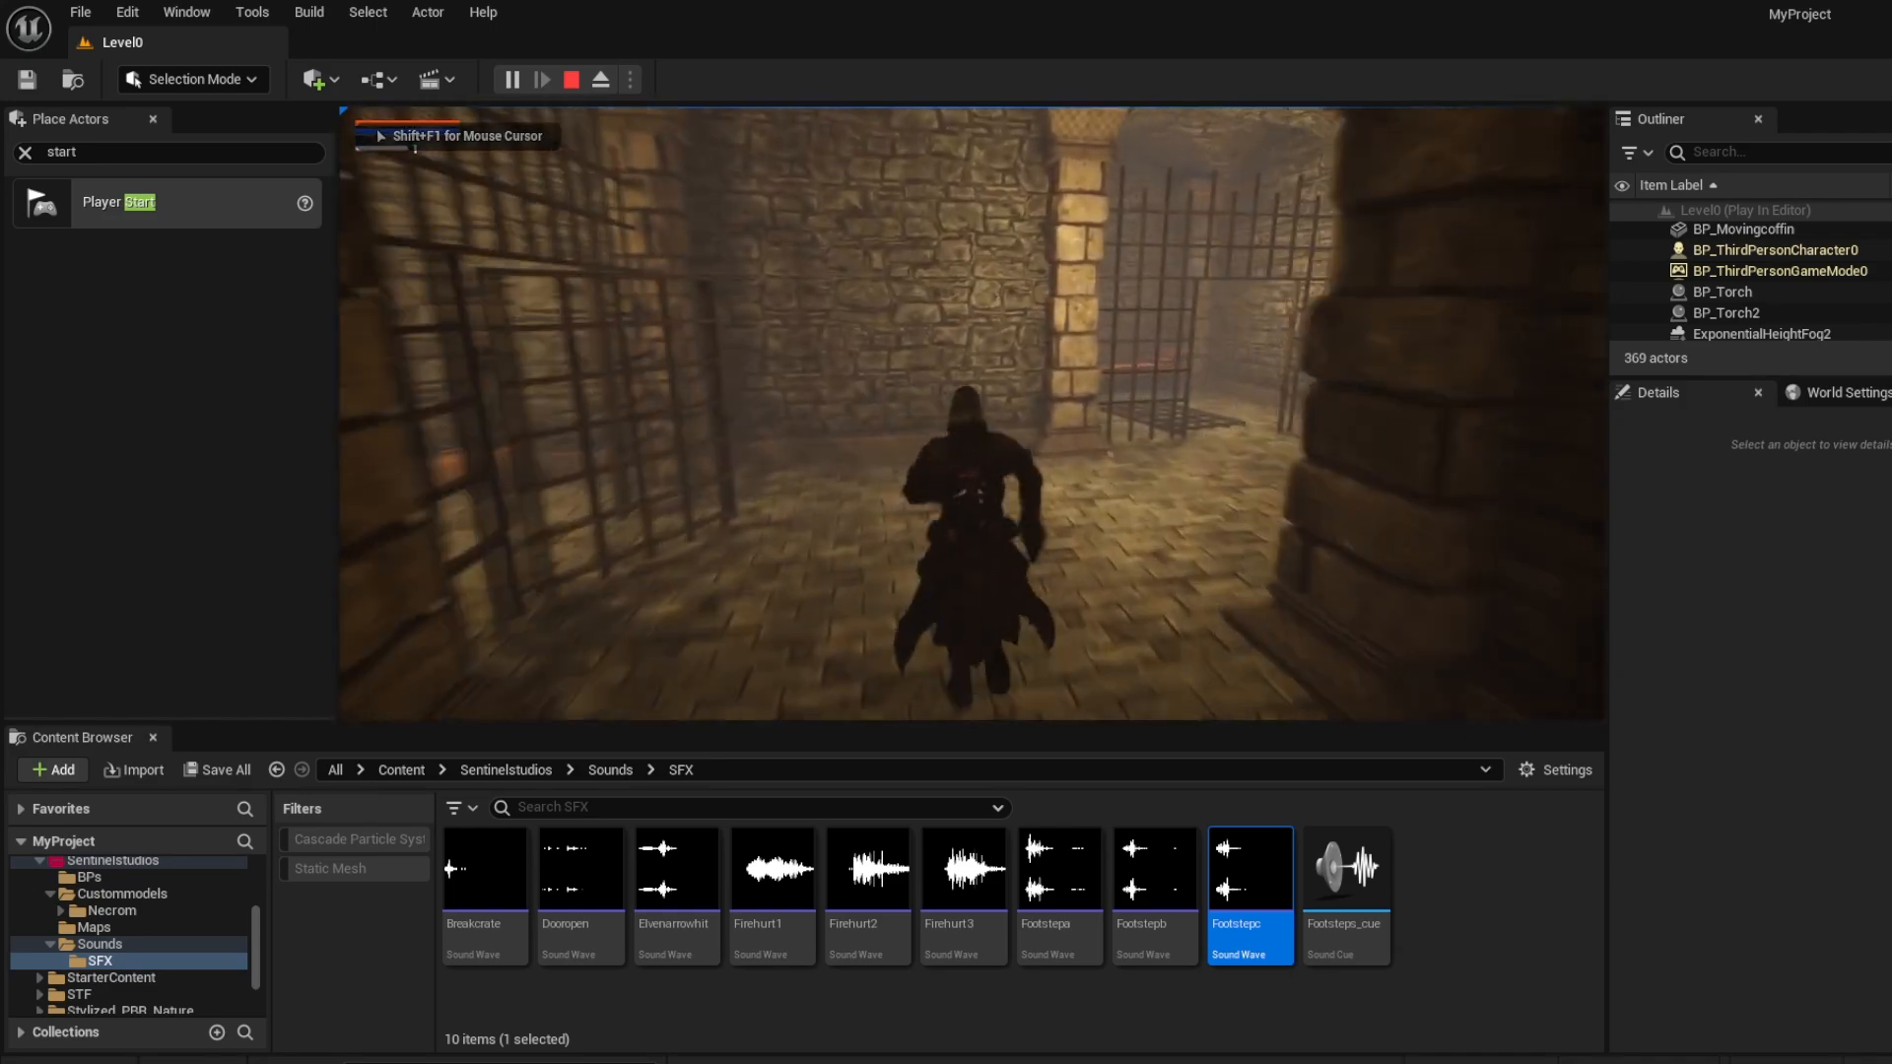
key(Escape)
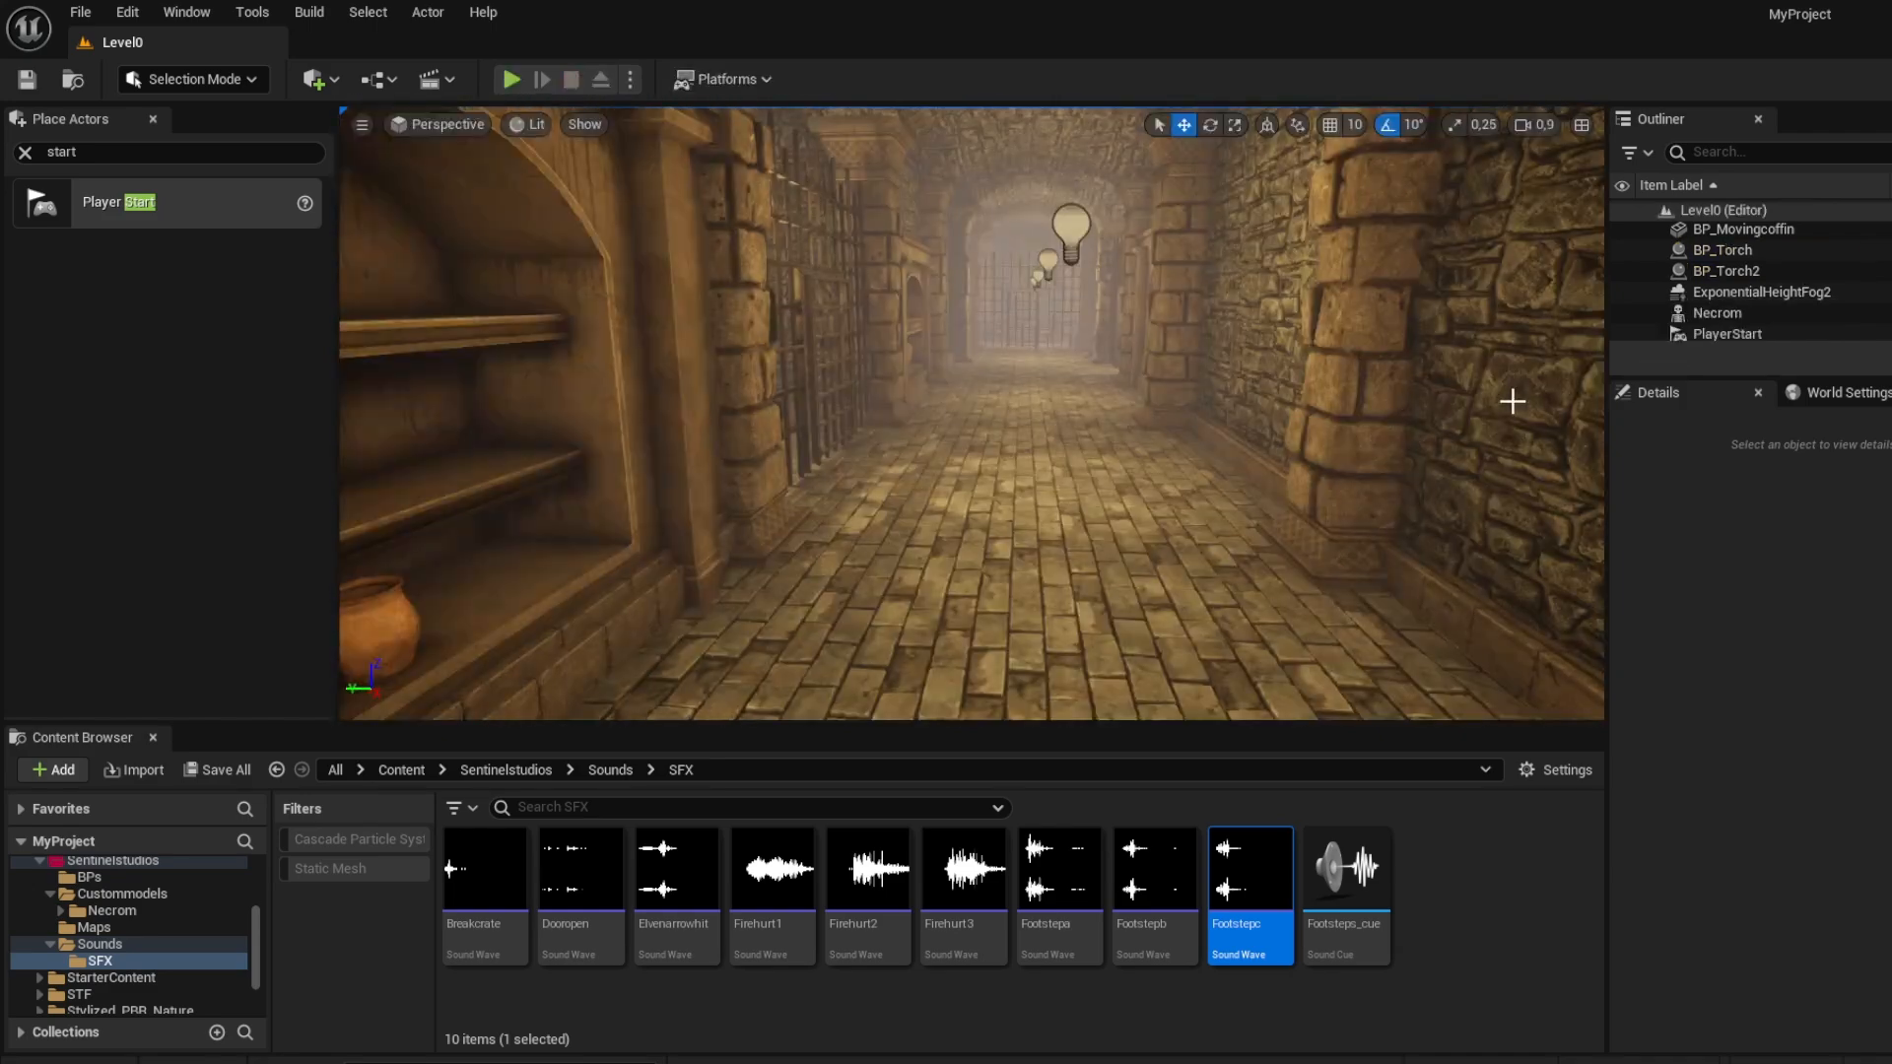
Step: Lower the Footsteps_cue volume multiplier to 0.1 and start another play test of Level0
click(864, 1021)
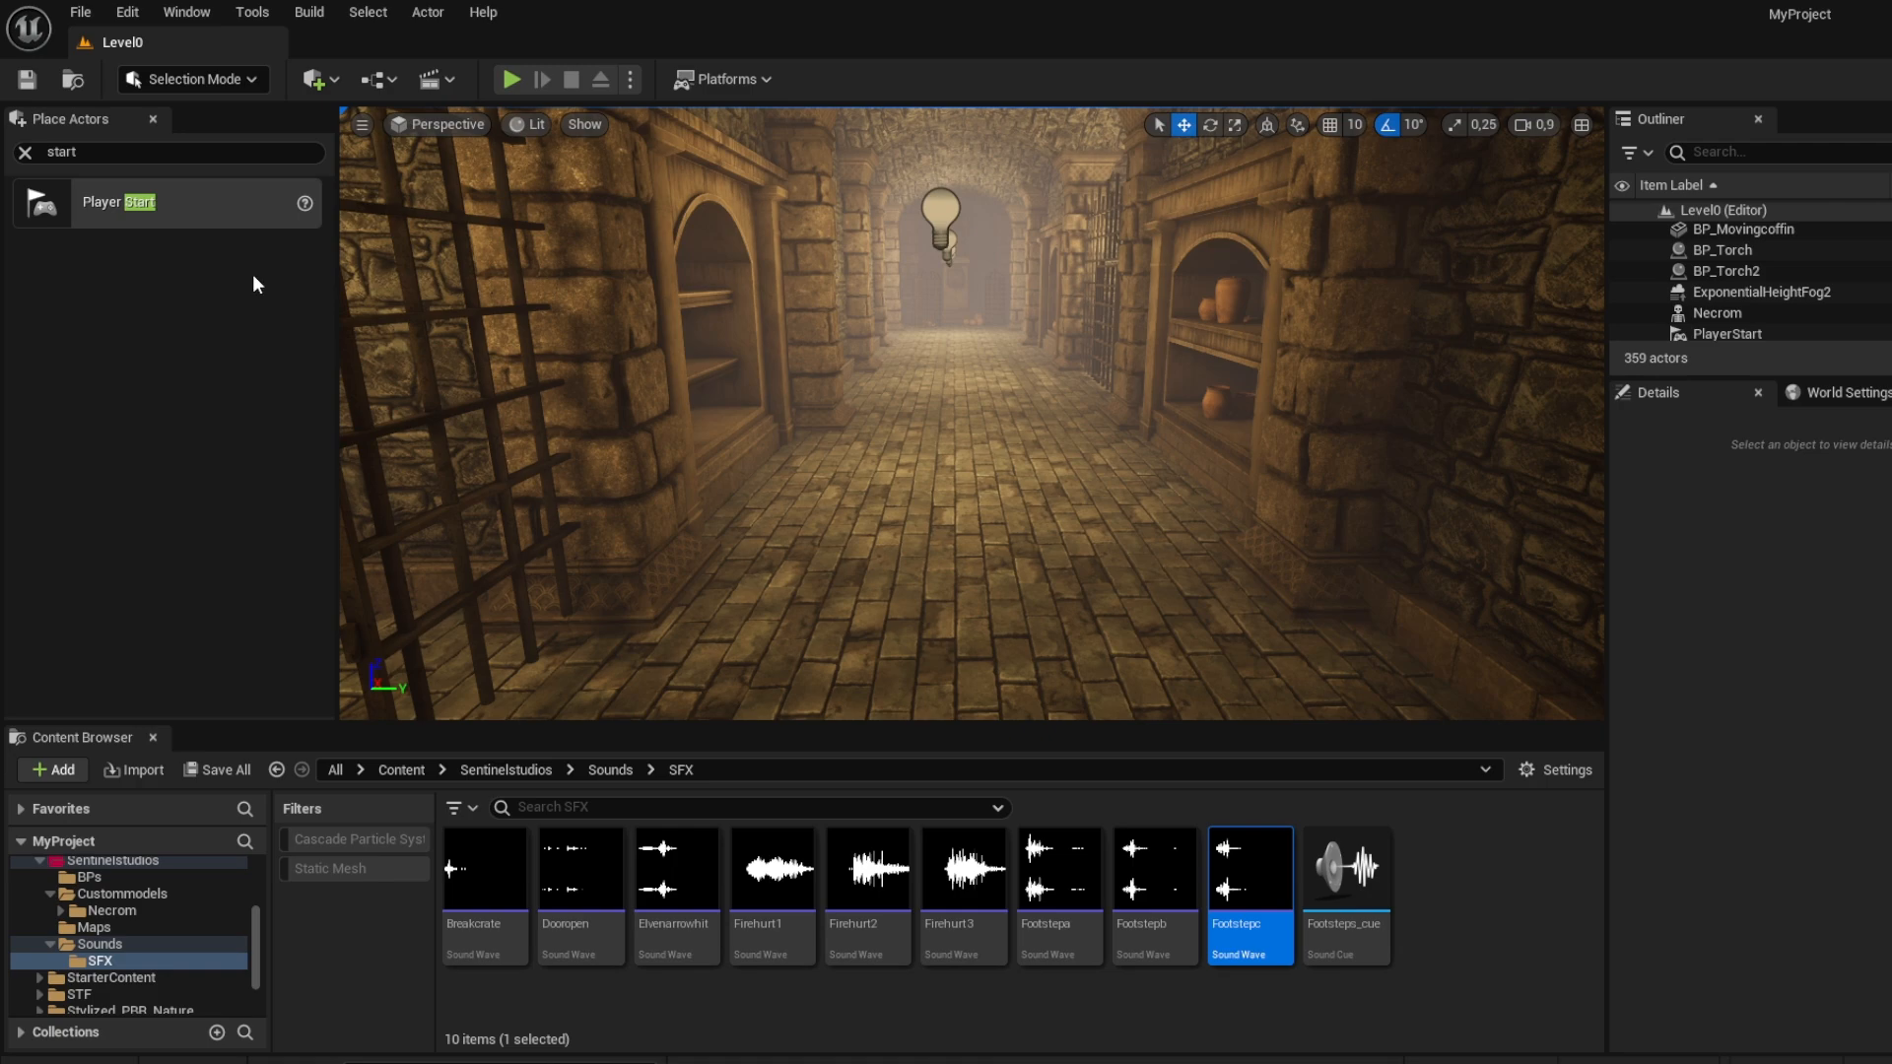
double_click(217, 190)
text(0.1)
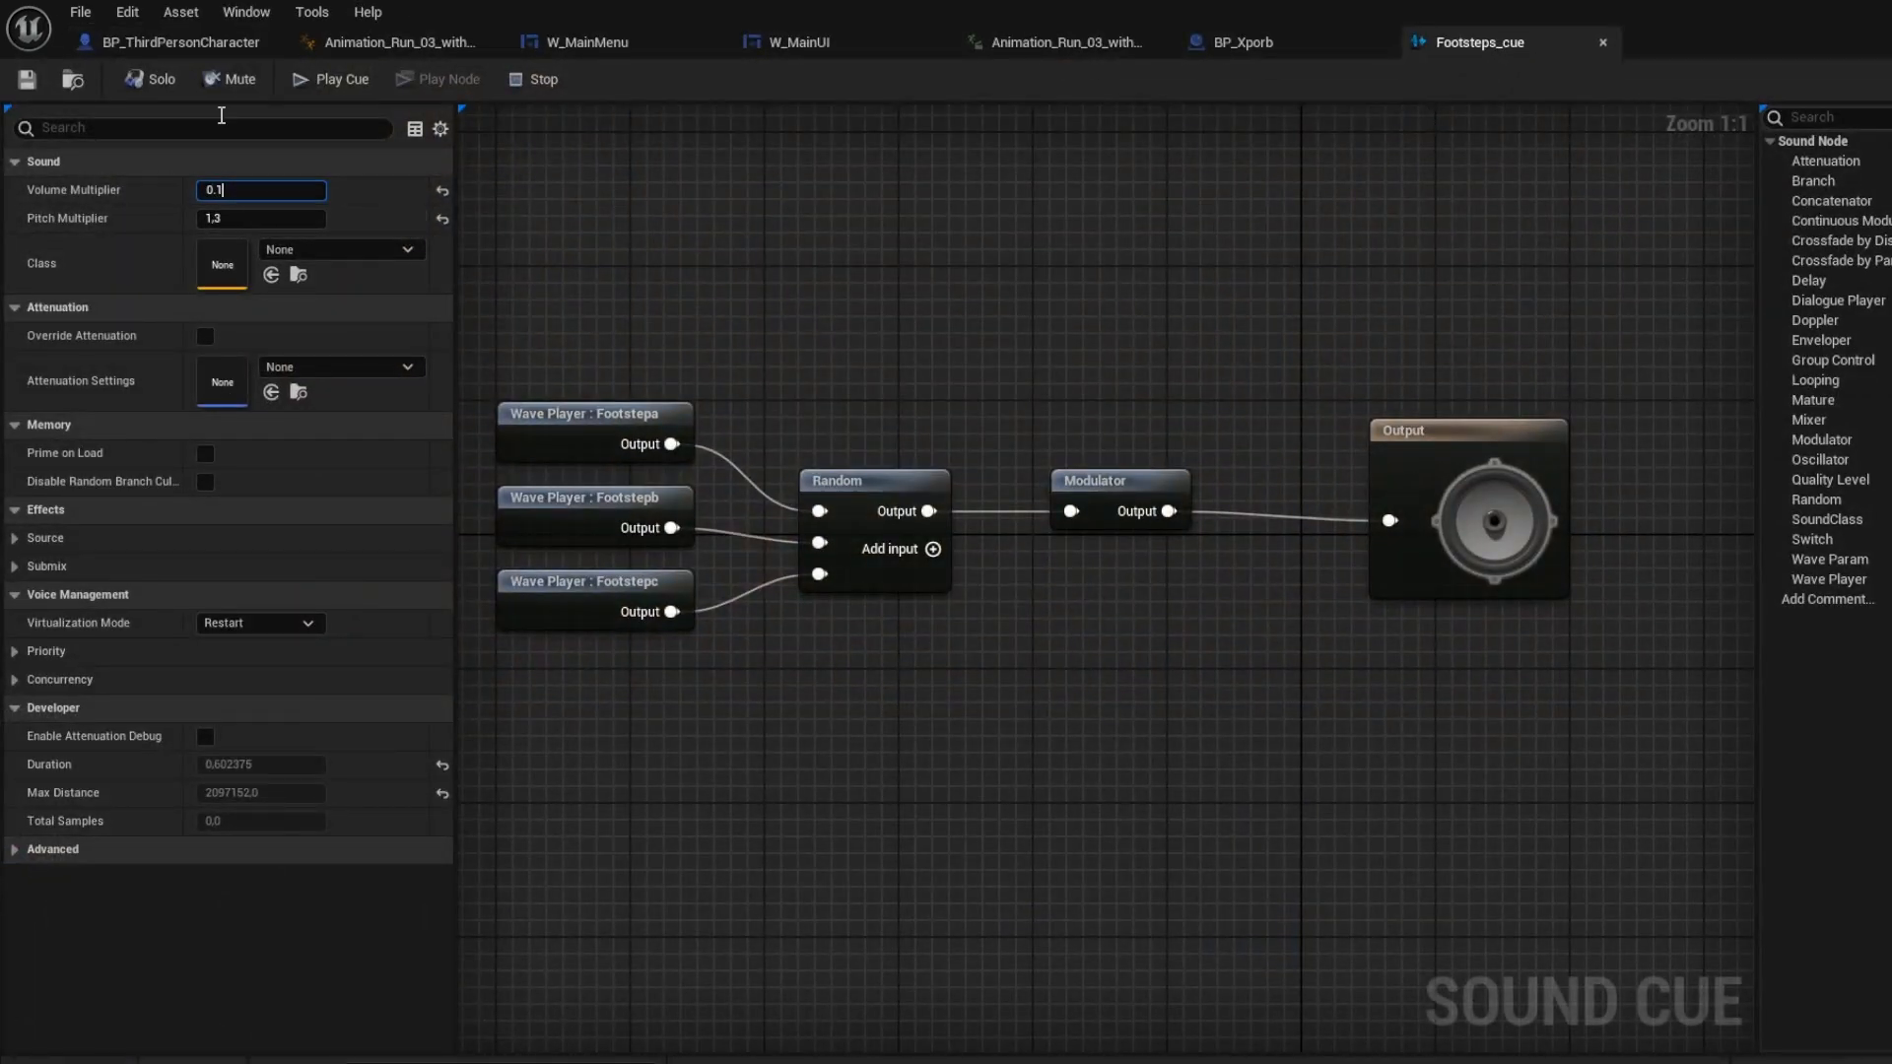
key(alt+Tab)
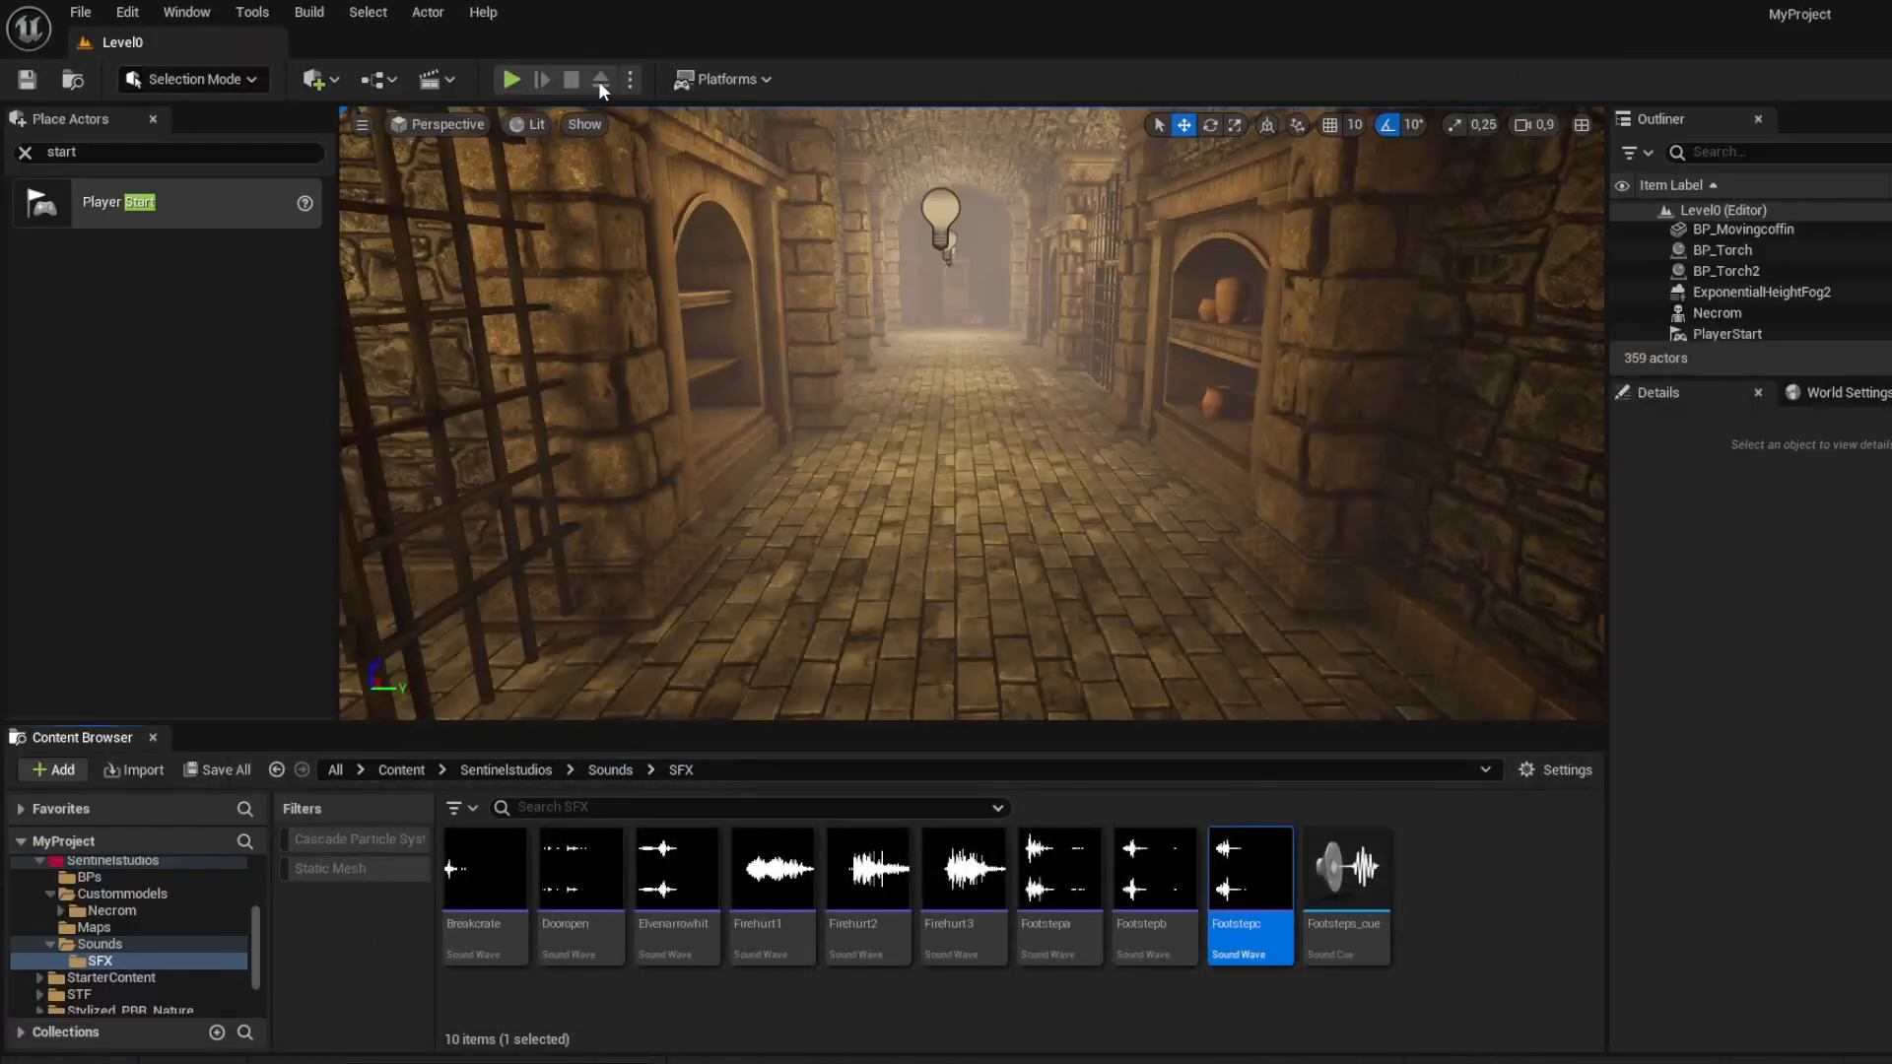
click(511, 78)
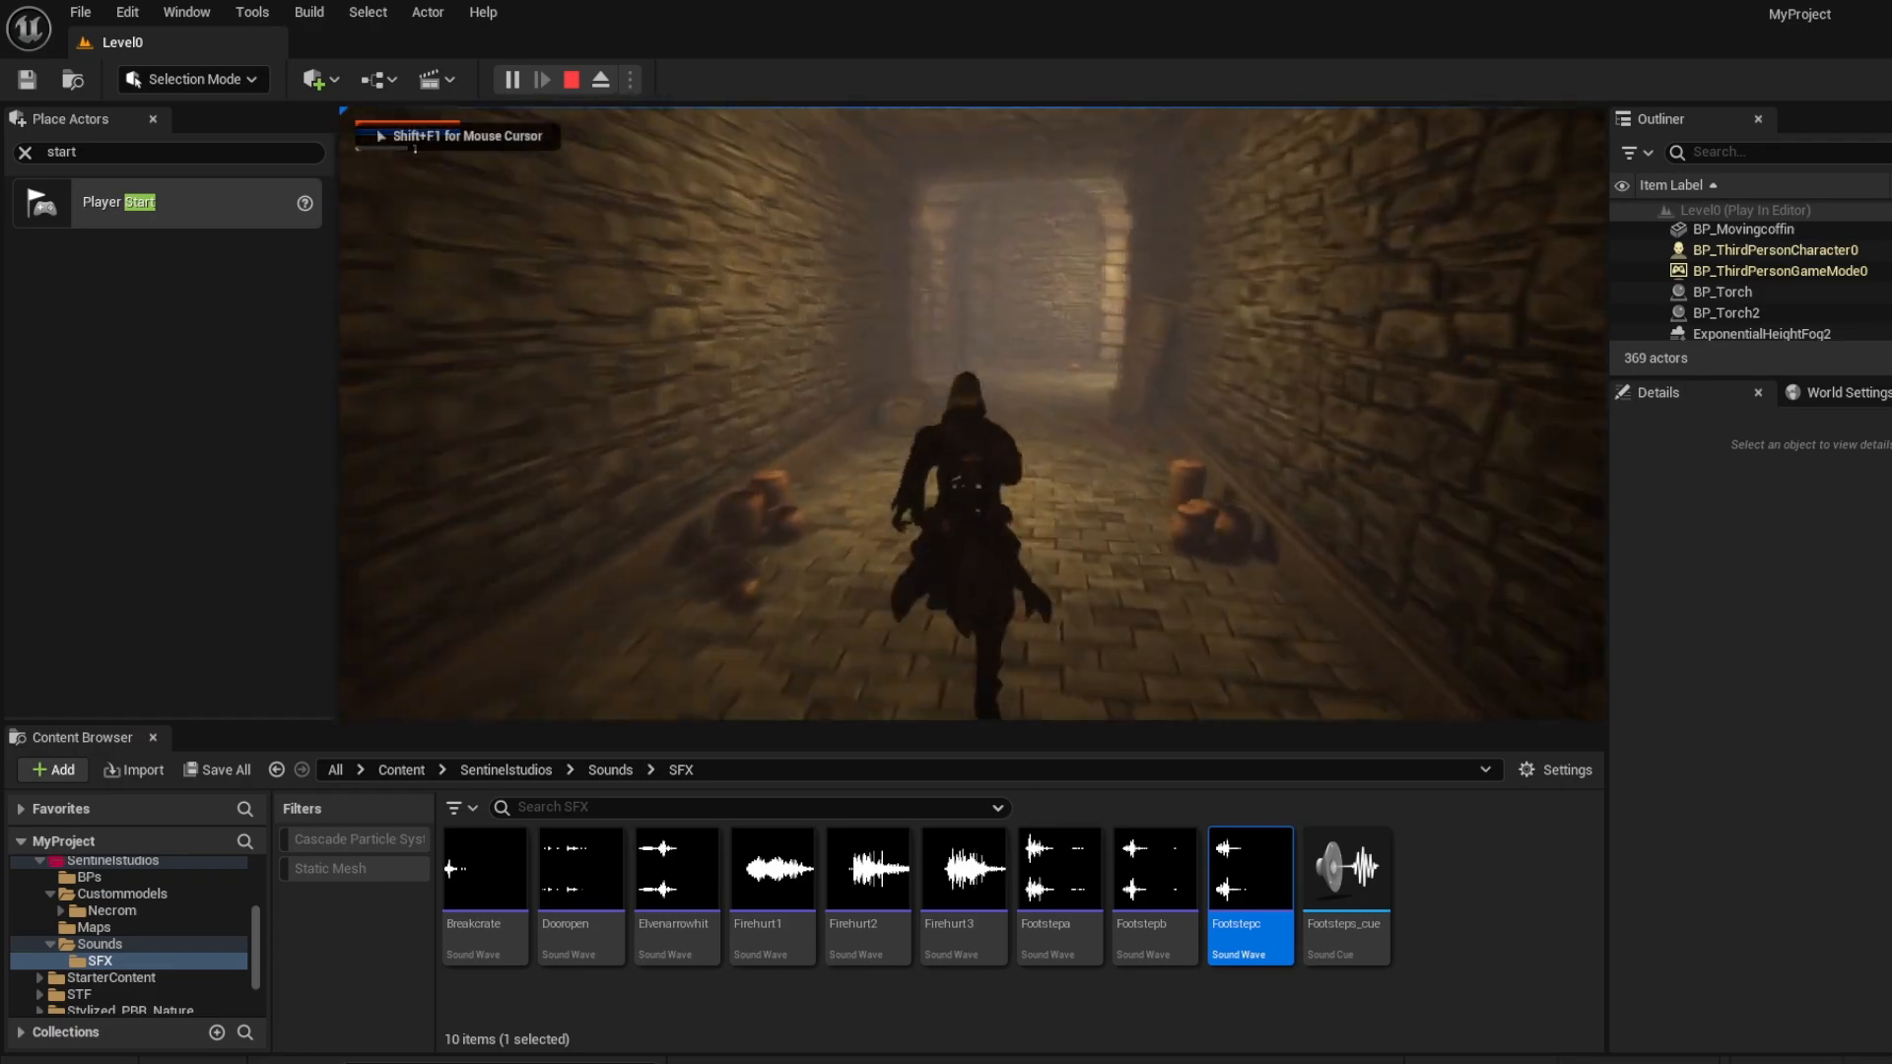